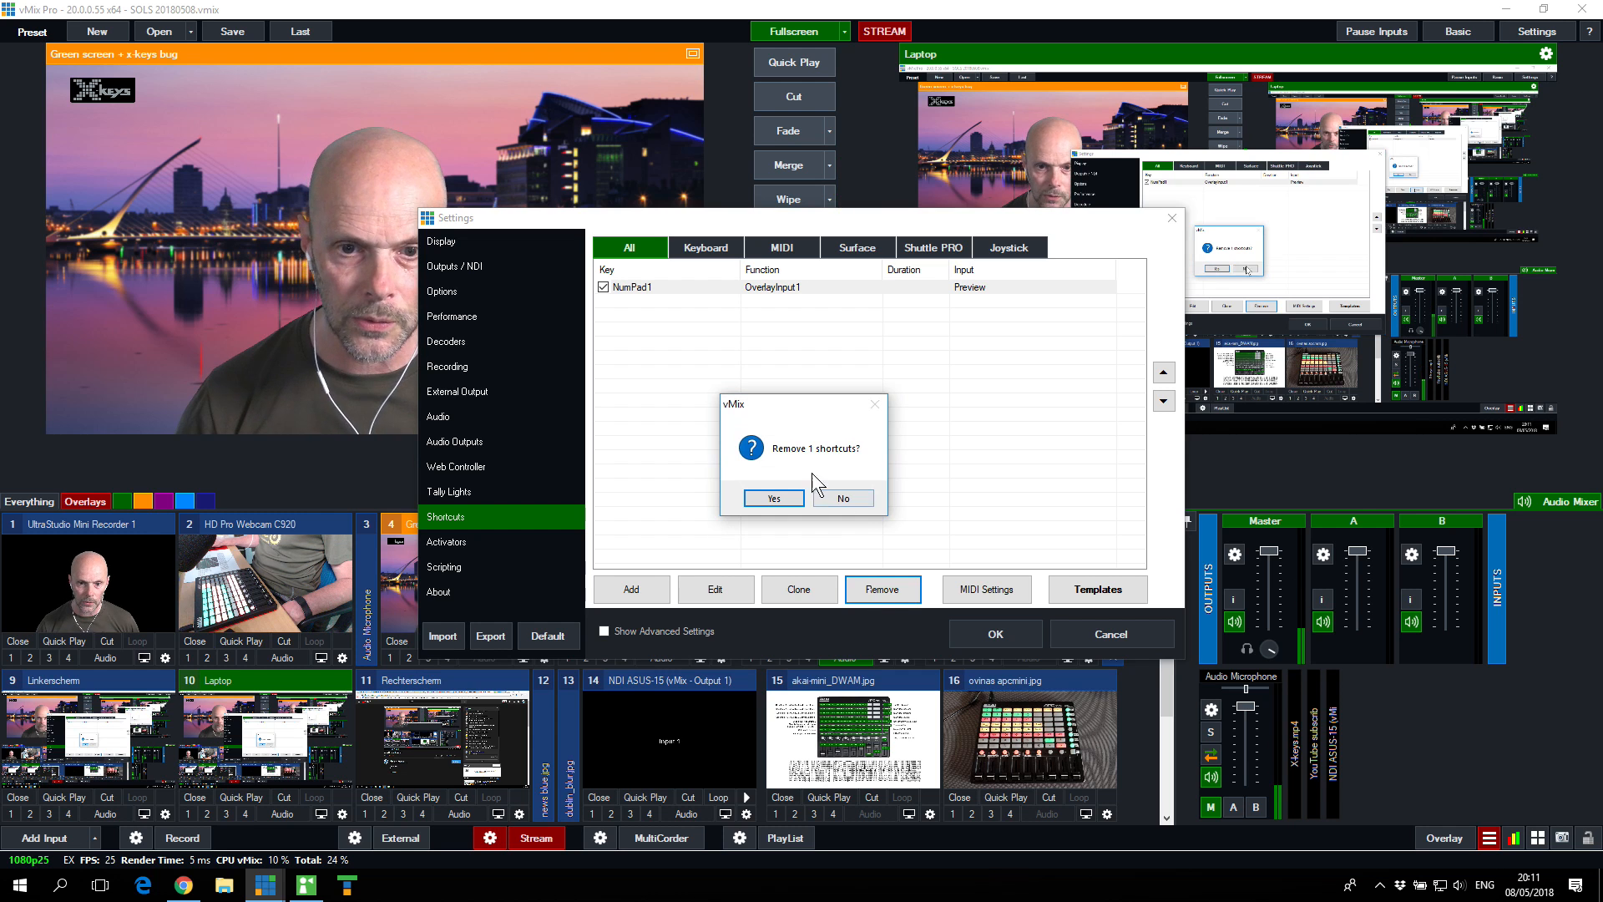
Step: Remove the existing NumPad1 shortcut and check the available MIDI devices
click(779, 498)
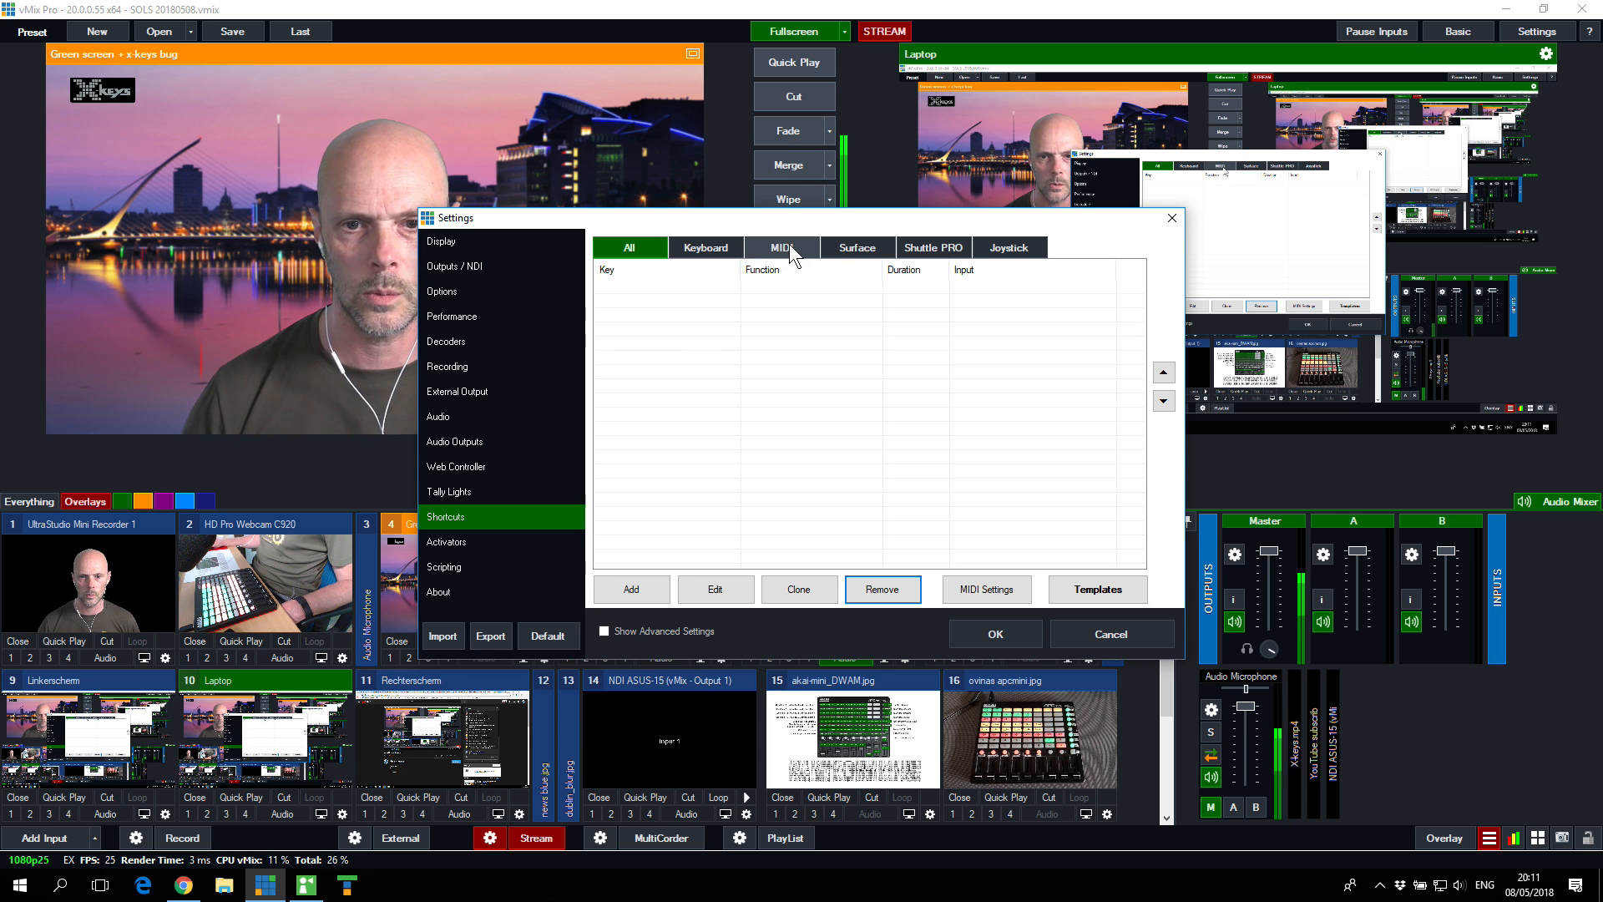
click(1000, 592)
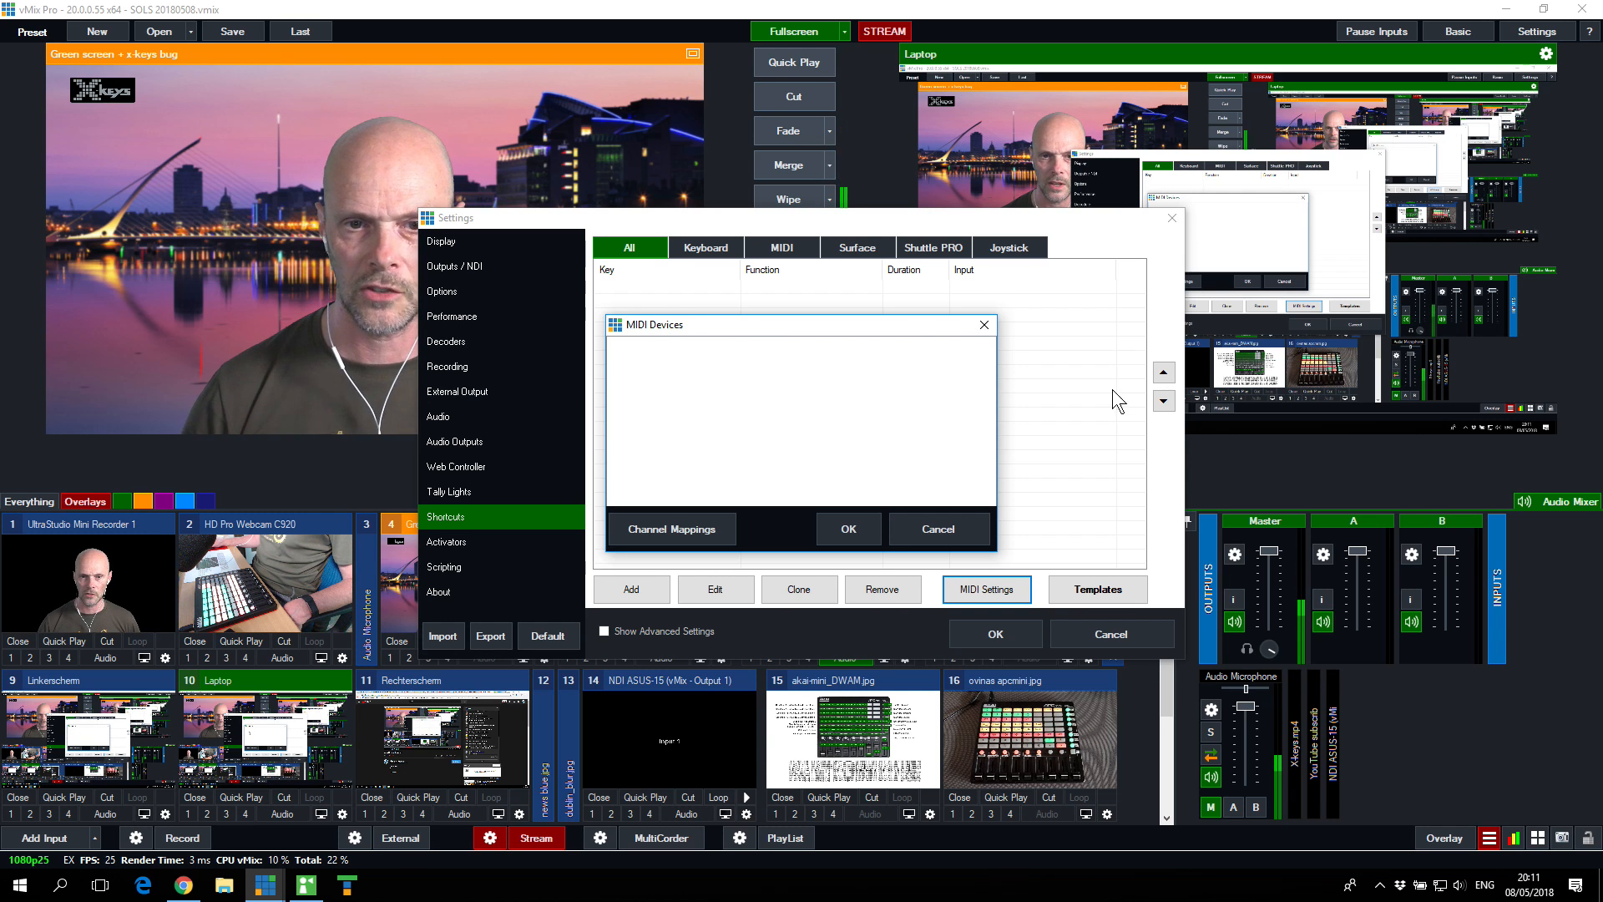
click(987, 326)
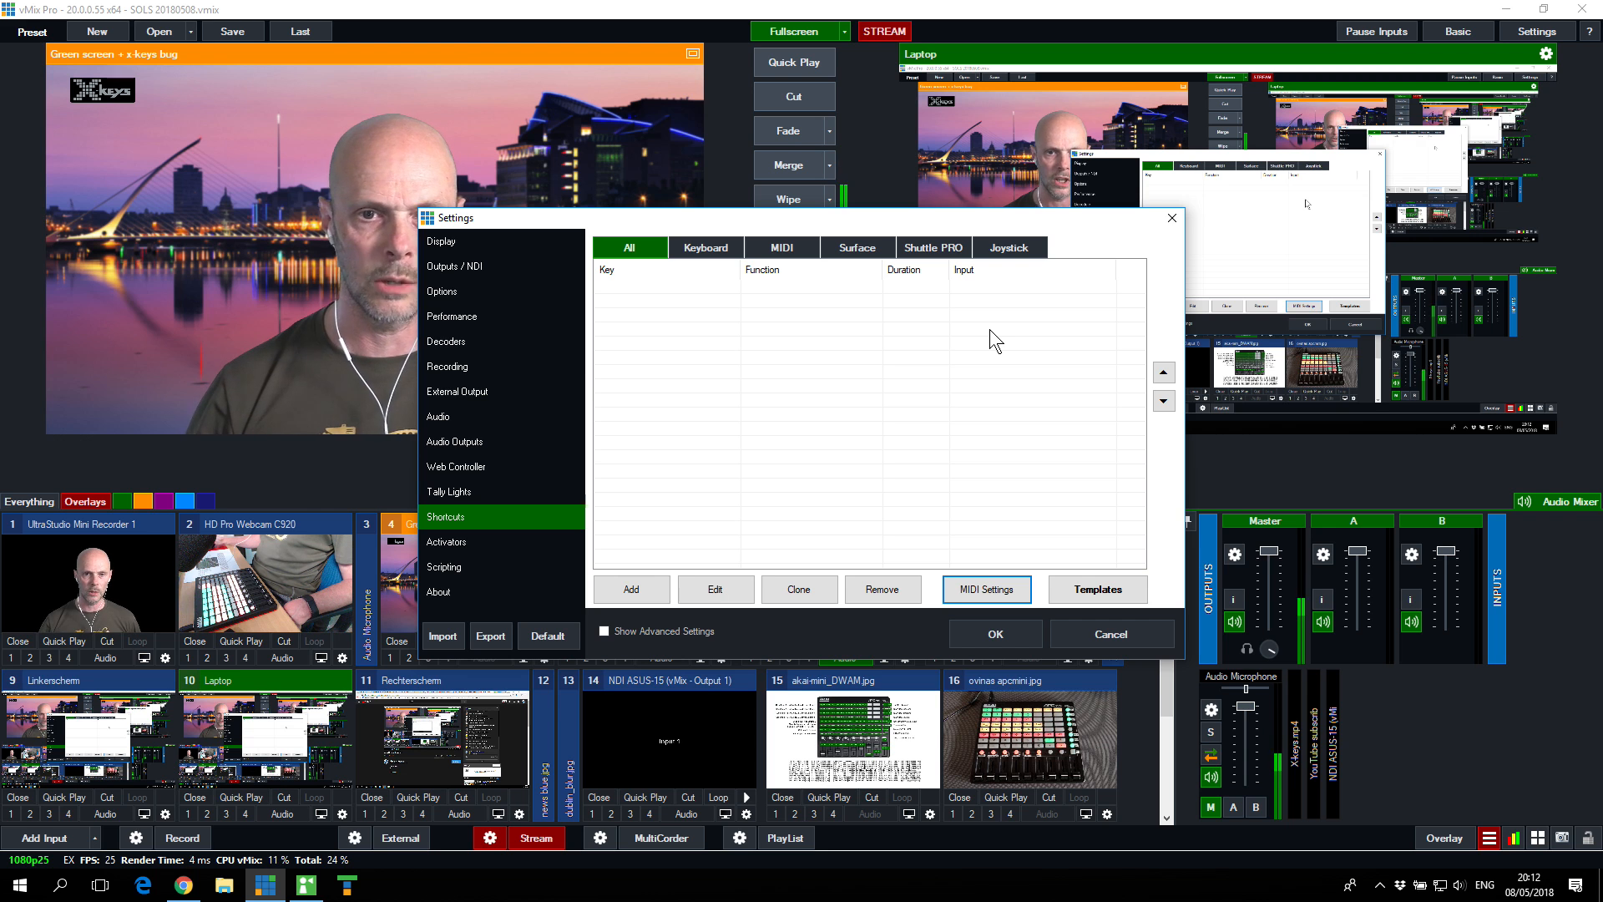
Step: Add a new shortcut and assign the Space key to it by detecting the key
drag(889, 222, 1244, 72)
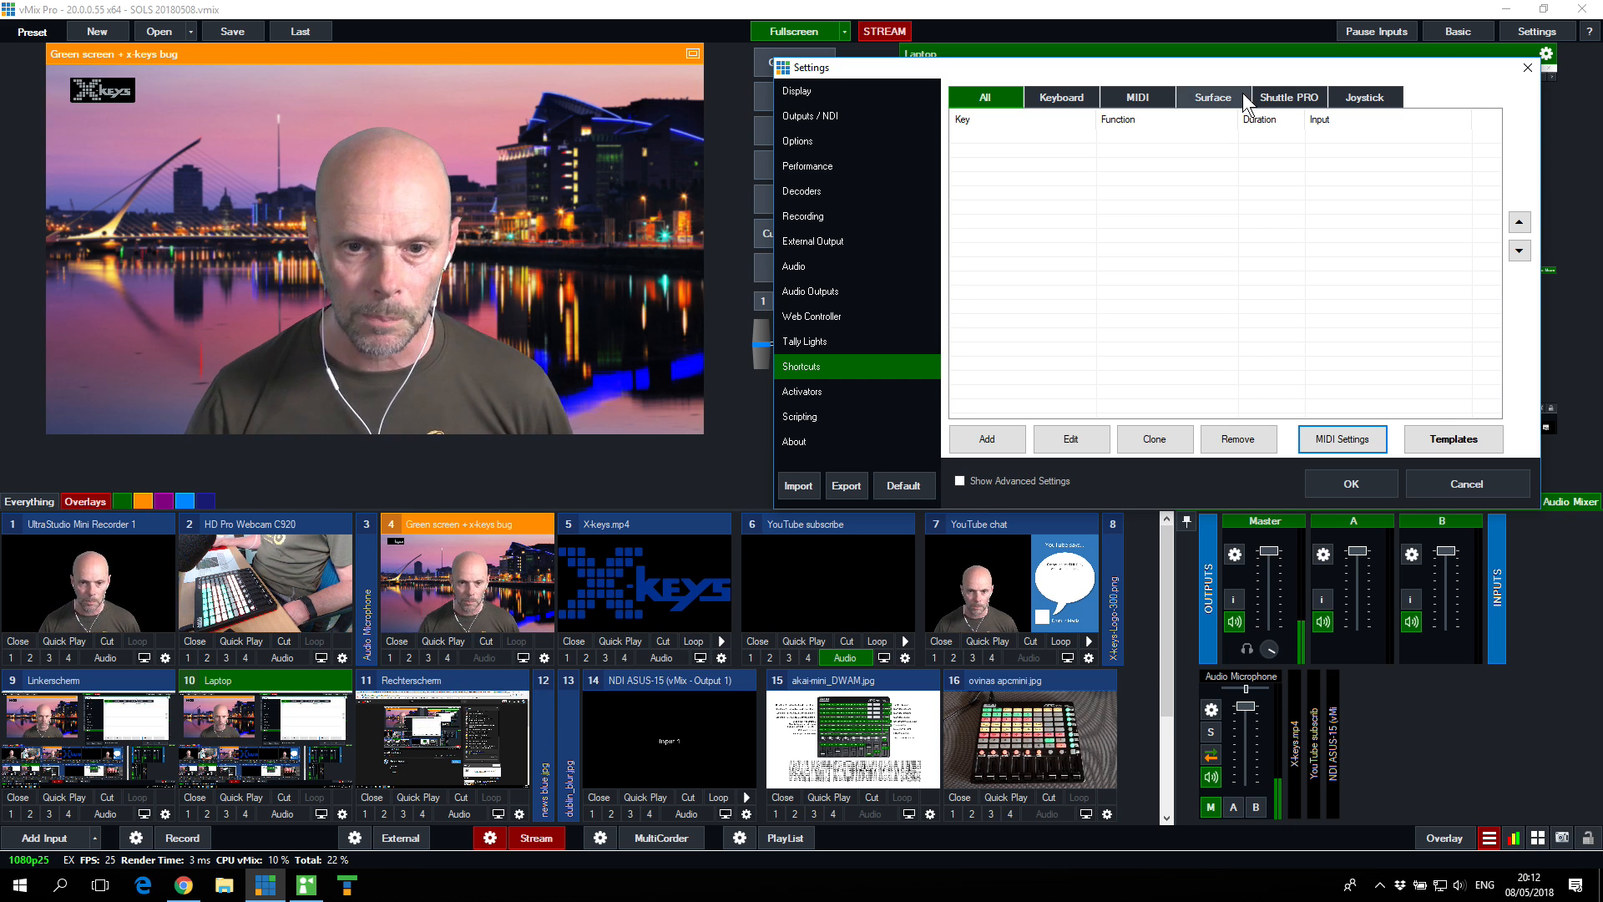
click(987, 440)
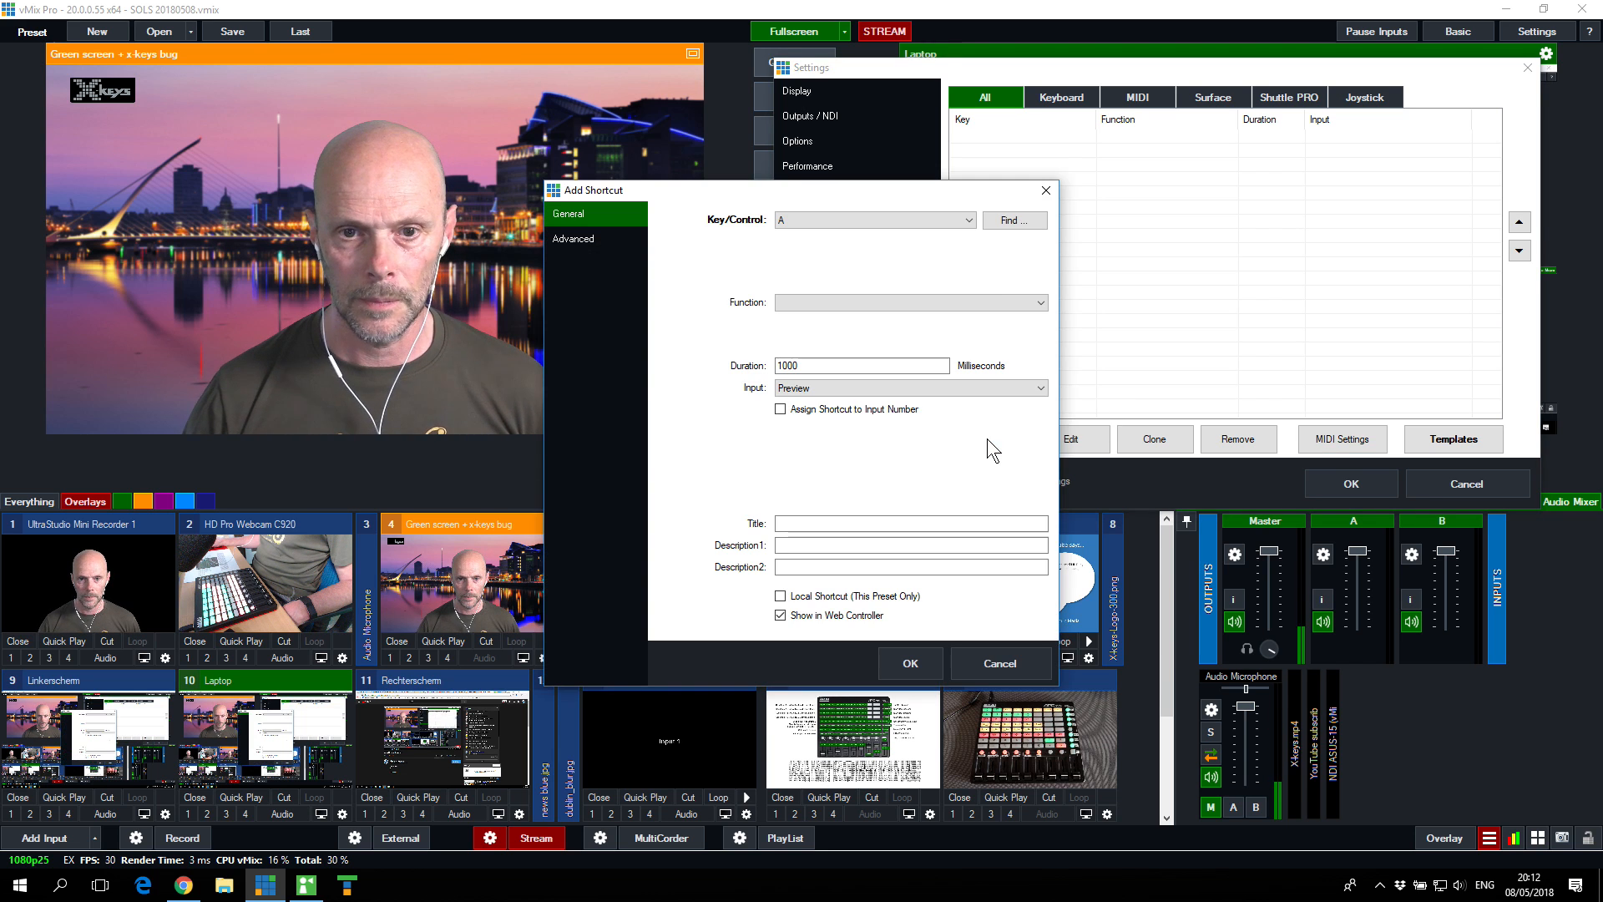
click(802, 217)
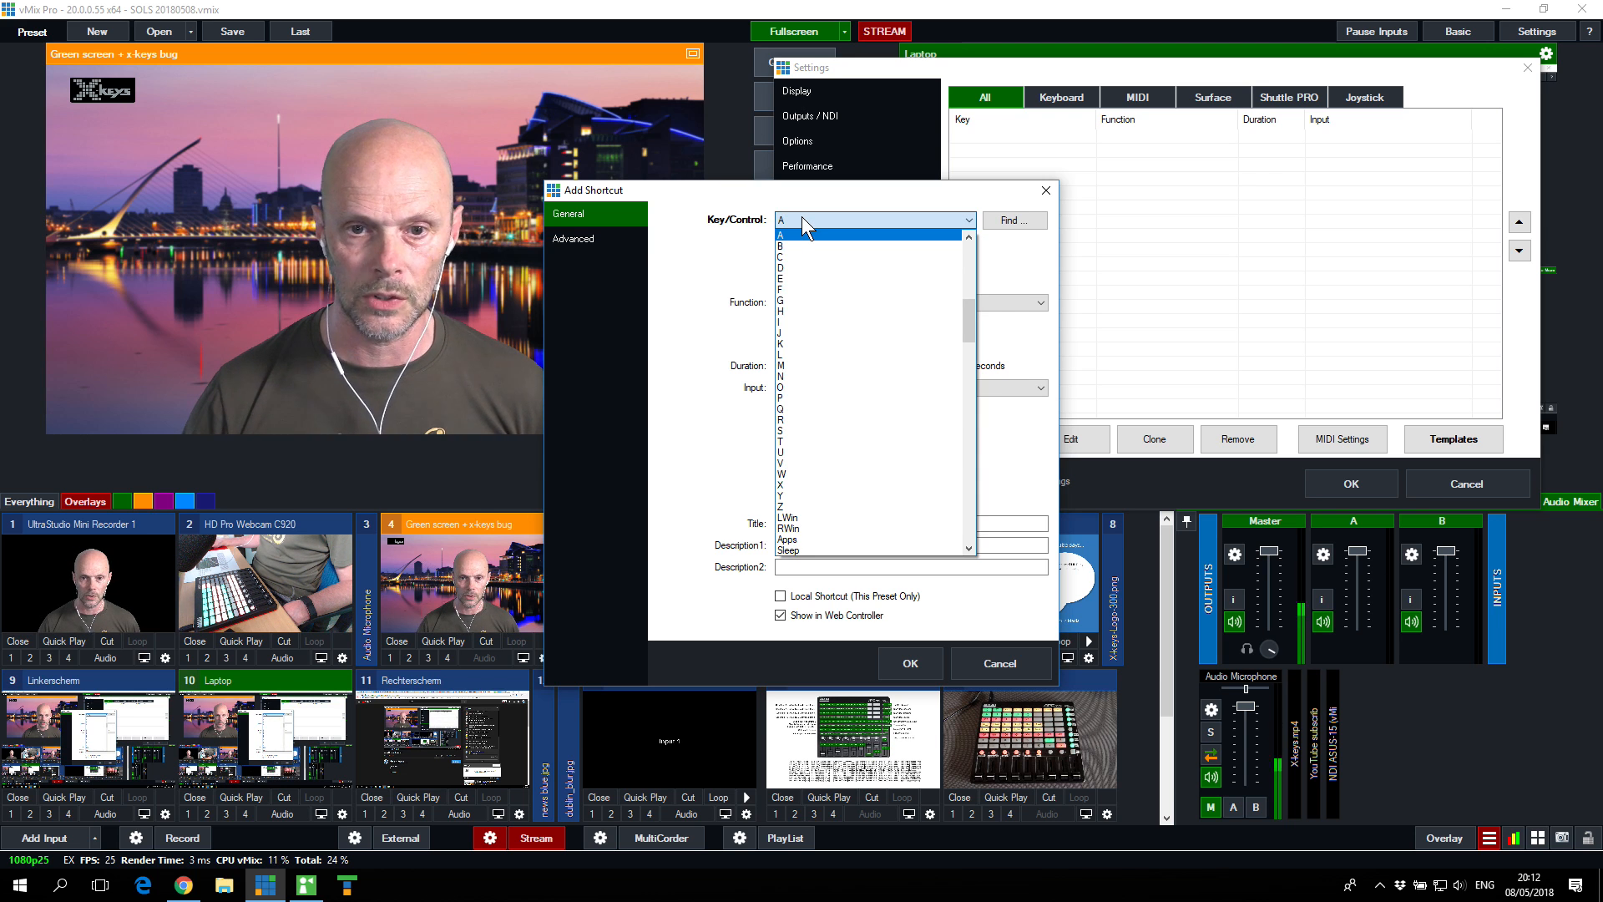
click(704, 269)
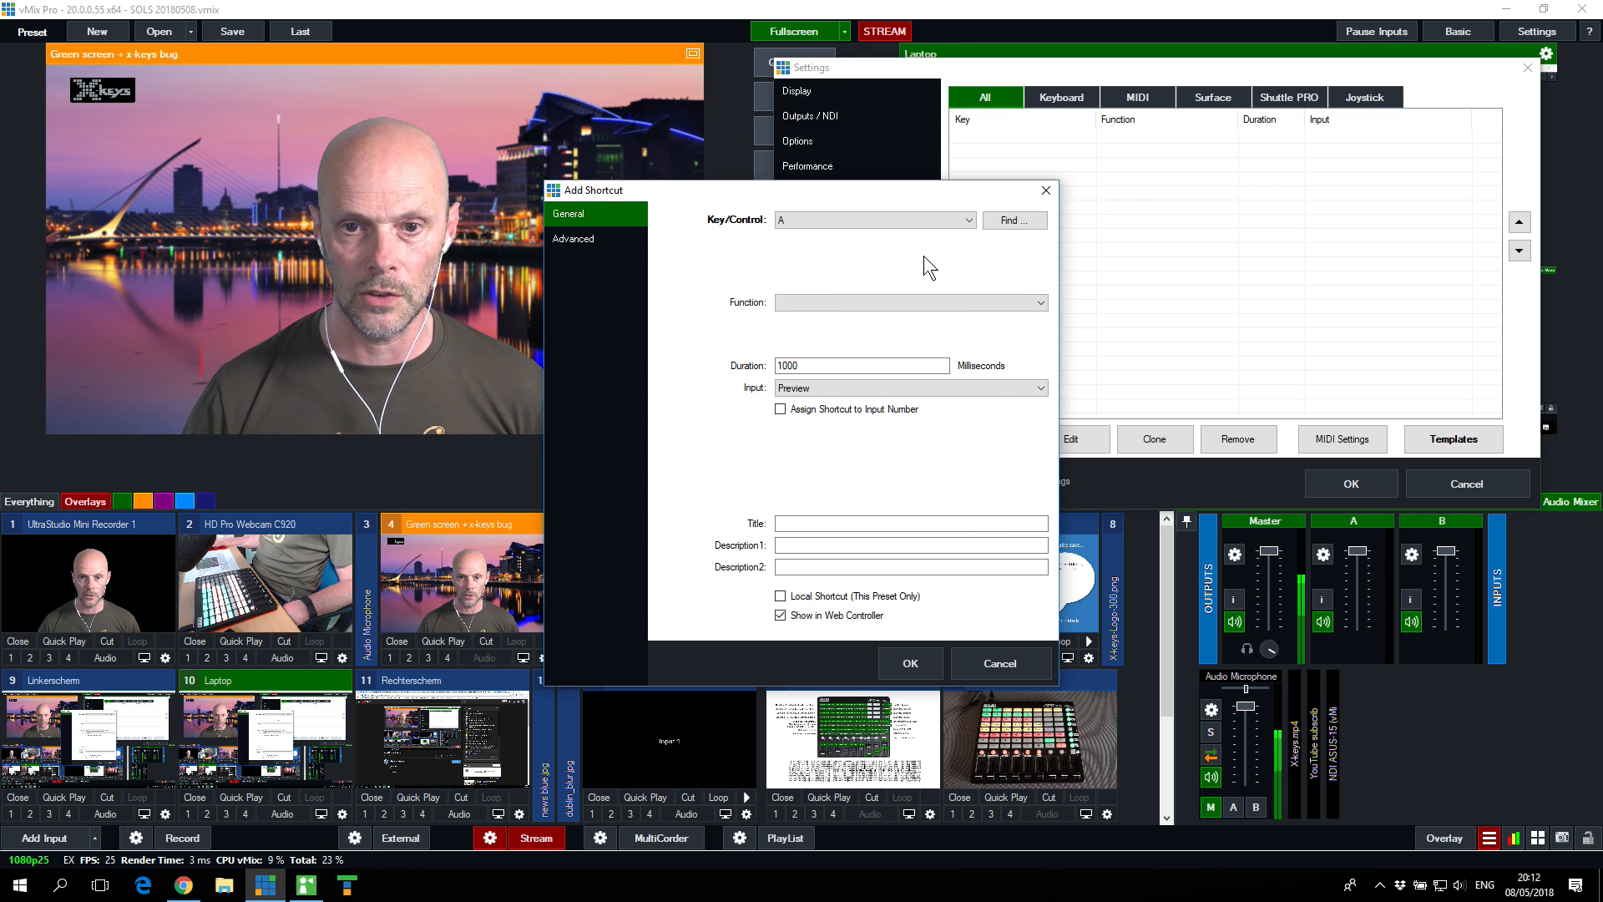
click(1020, 231)
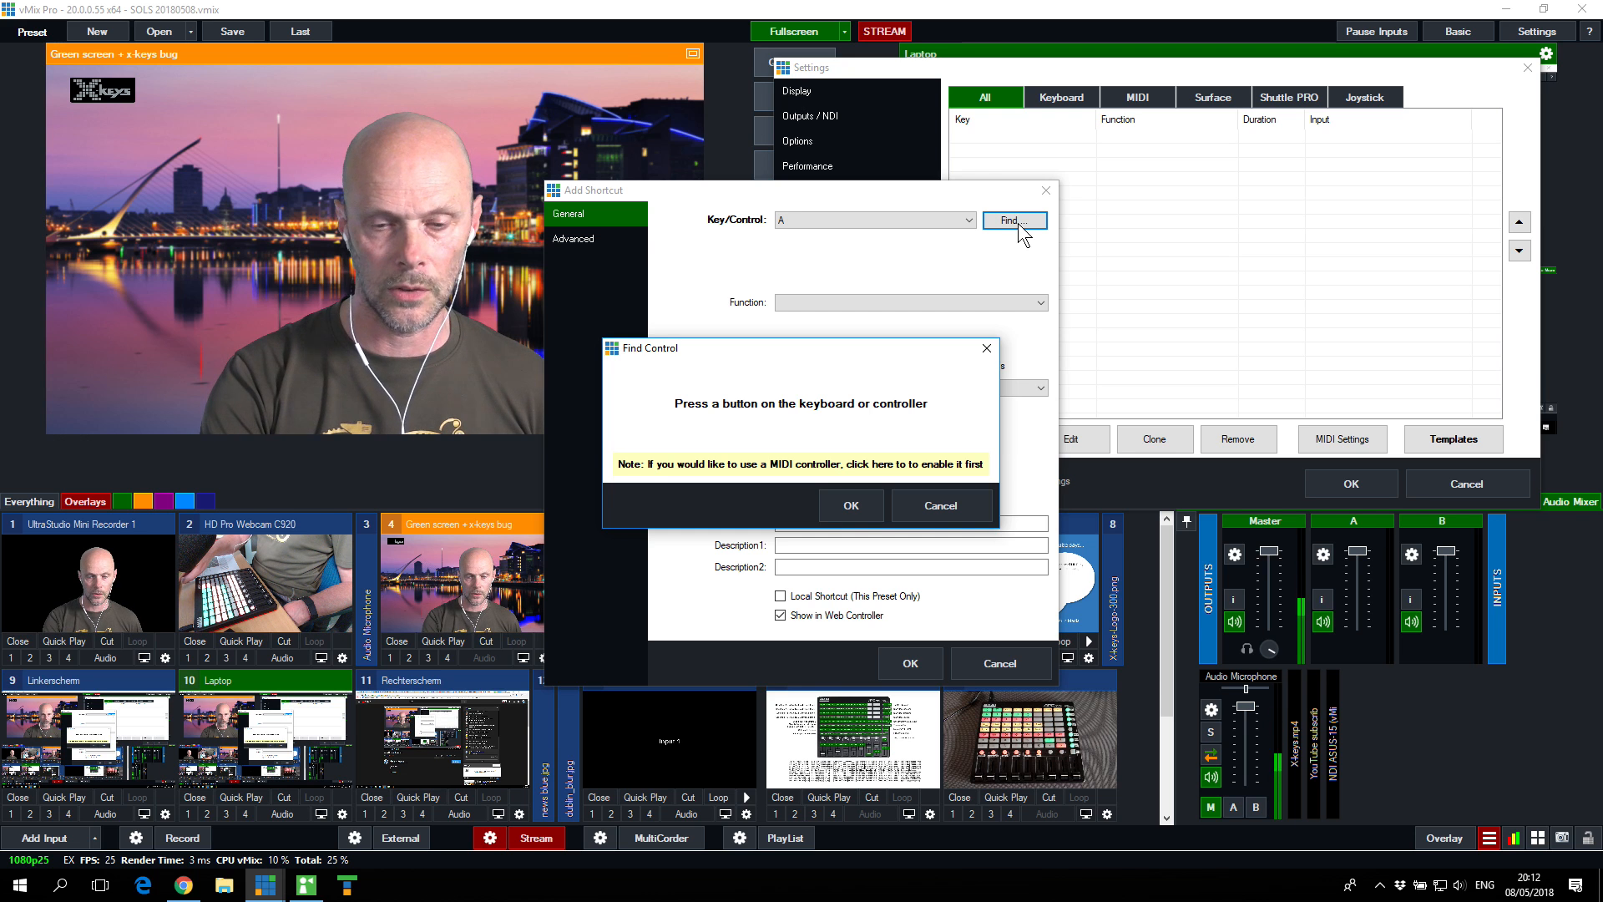
key(space)
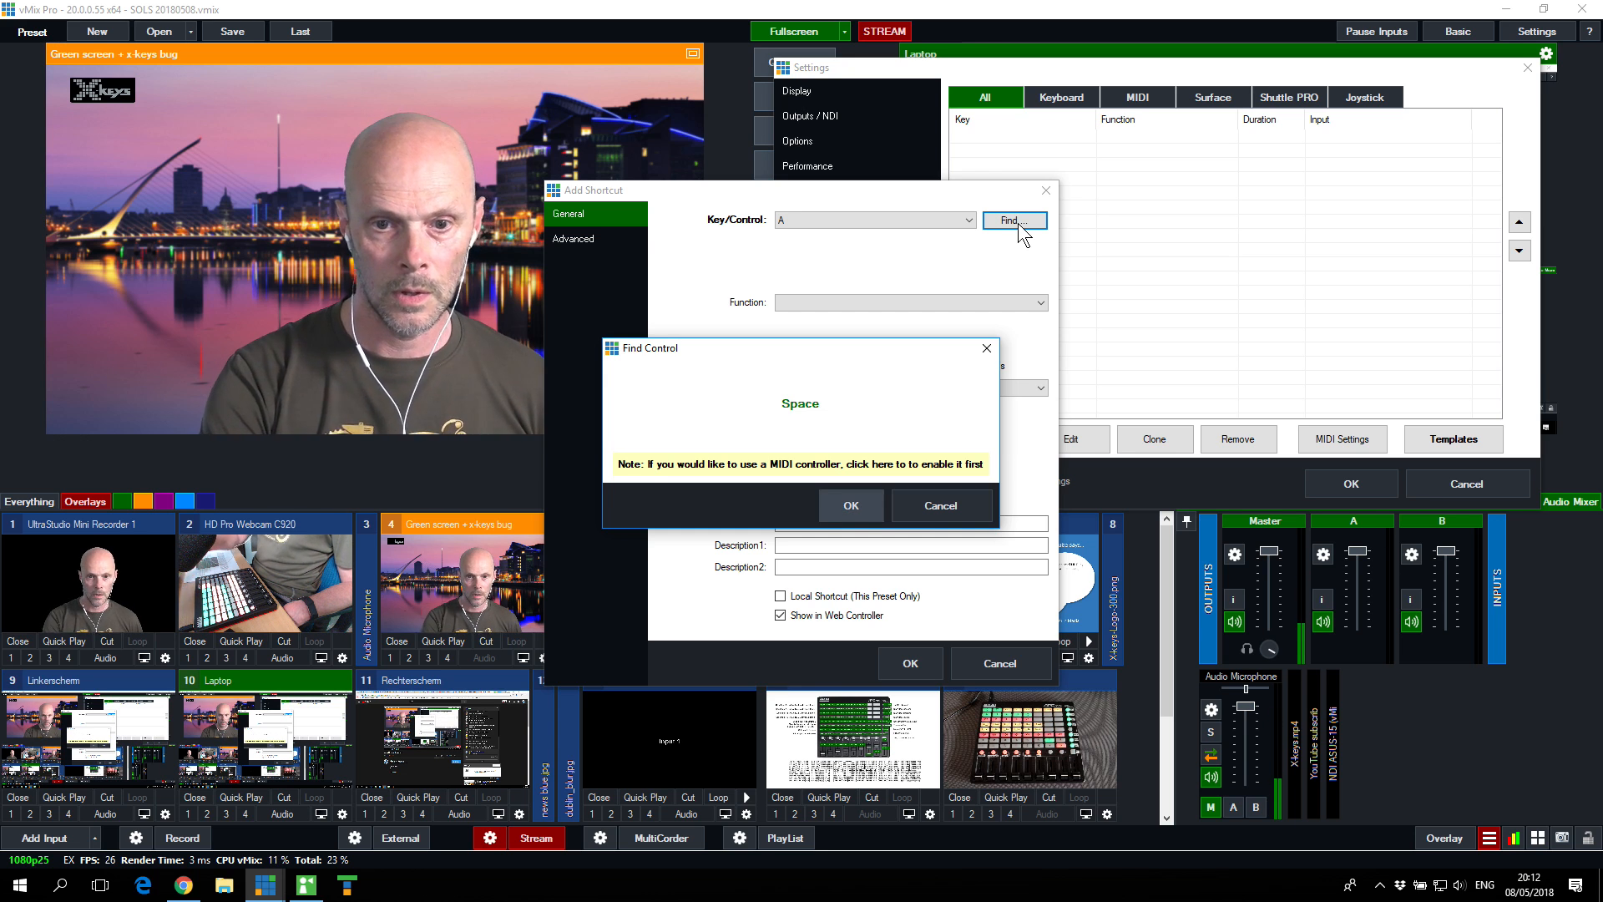
click(874, 499)
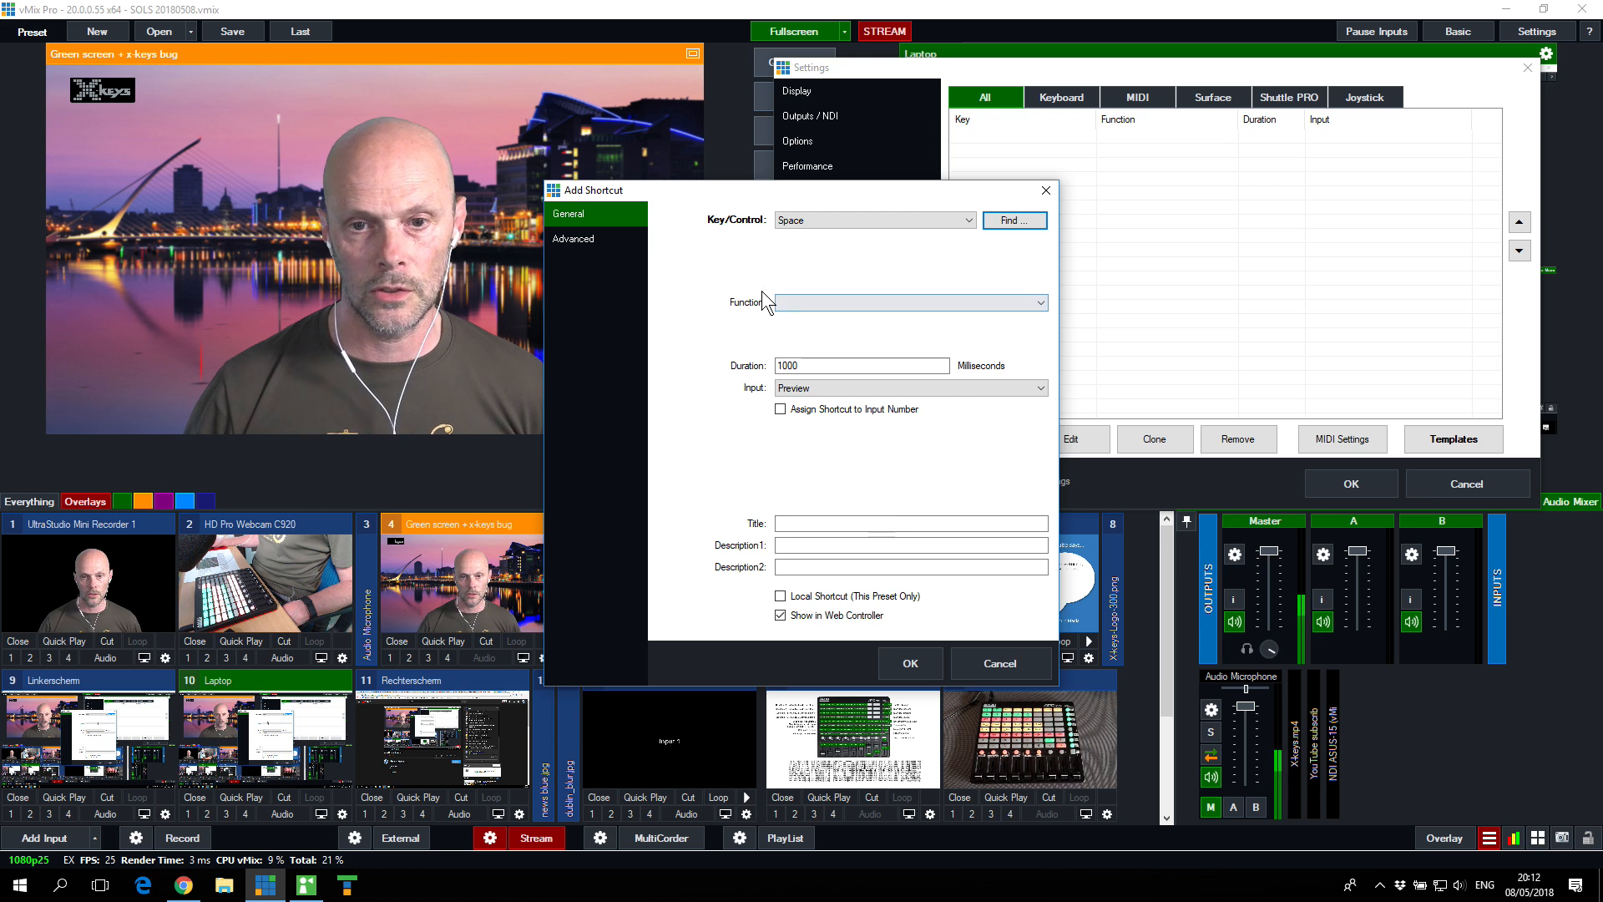
Step: Set the Space shortcut's function to Fade from the Transition category
click(865, 306)
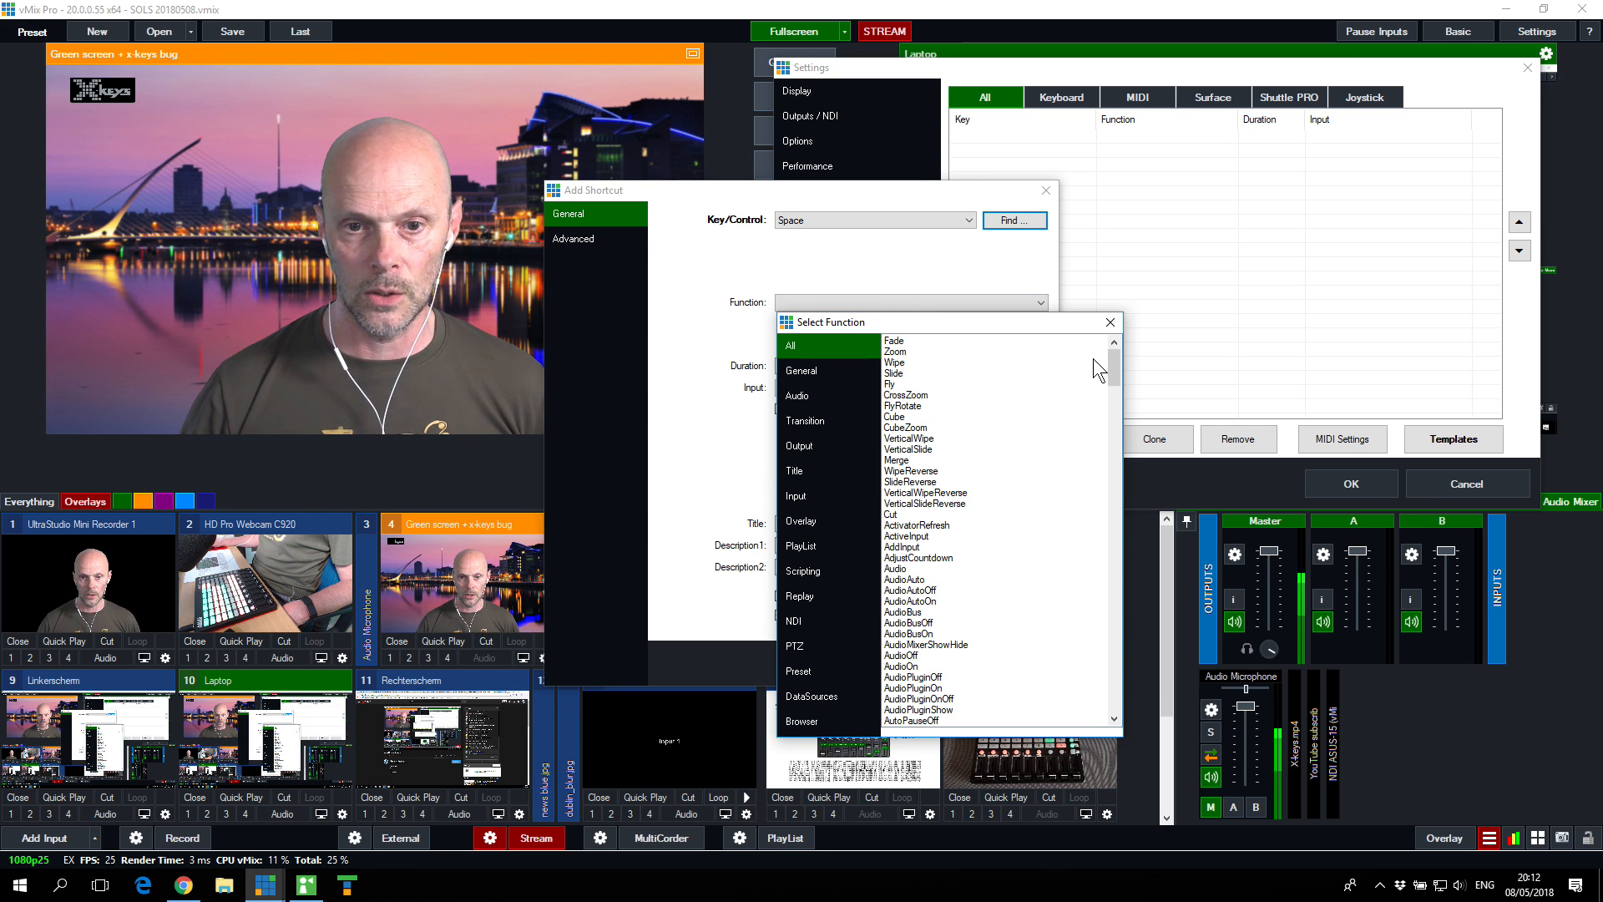
mouse_move(1111, 364)
mouse_down()
mouse_move(1119, 643)
mouse_move(1096, 355)
mouse_up()
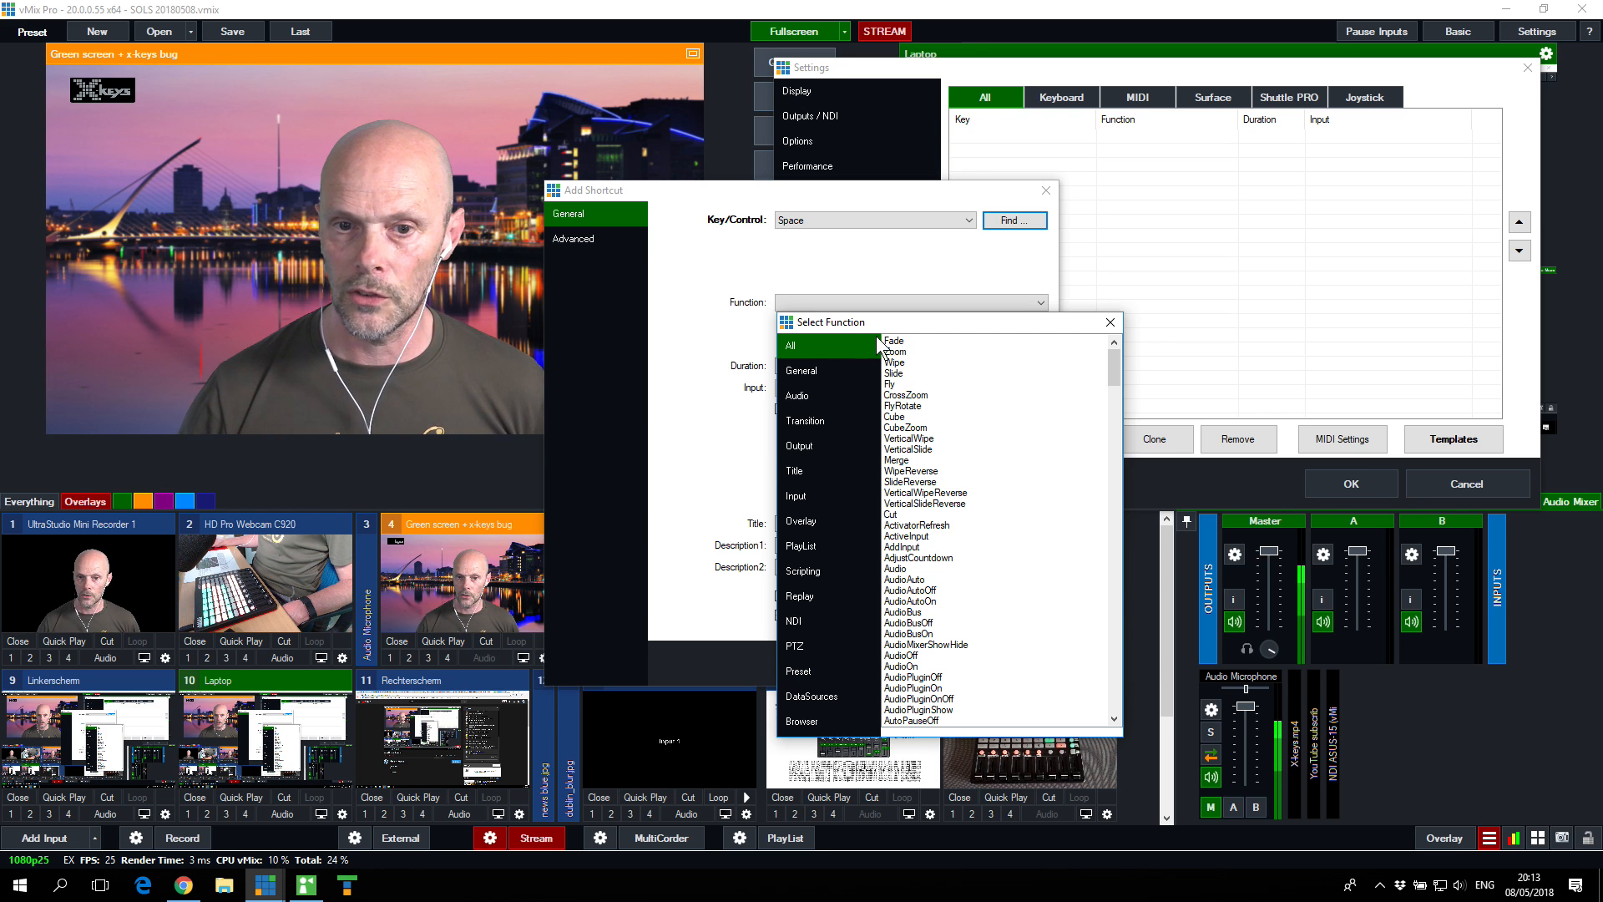
click(798, 423)
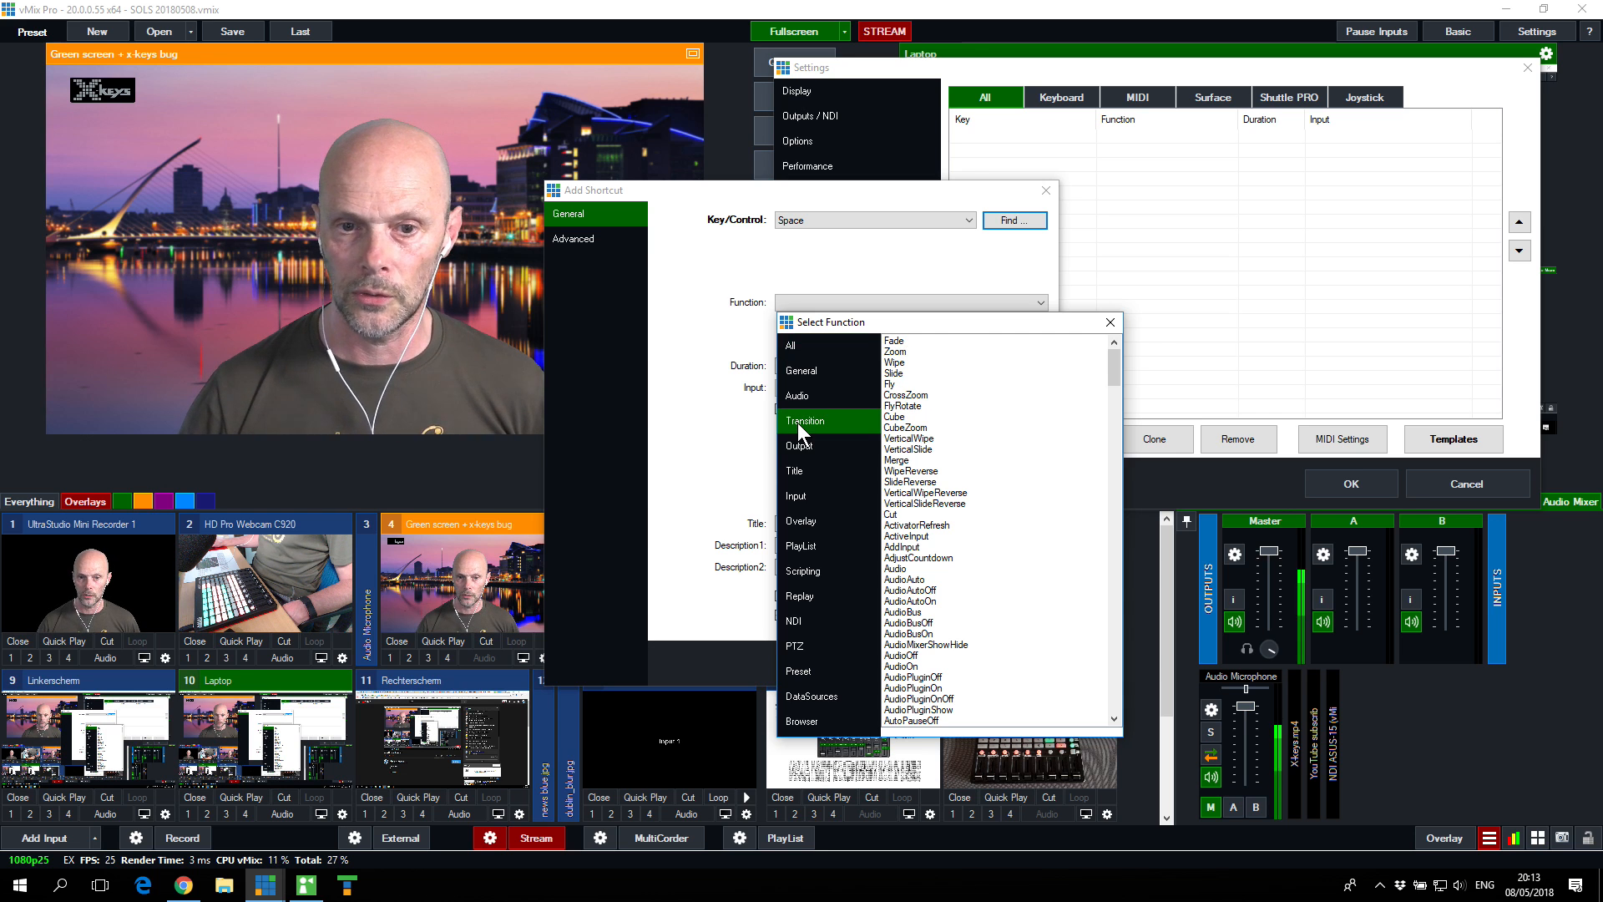
double_click(893, 340)
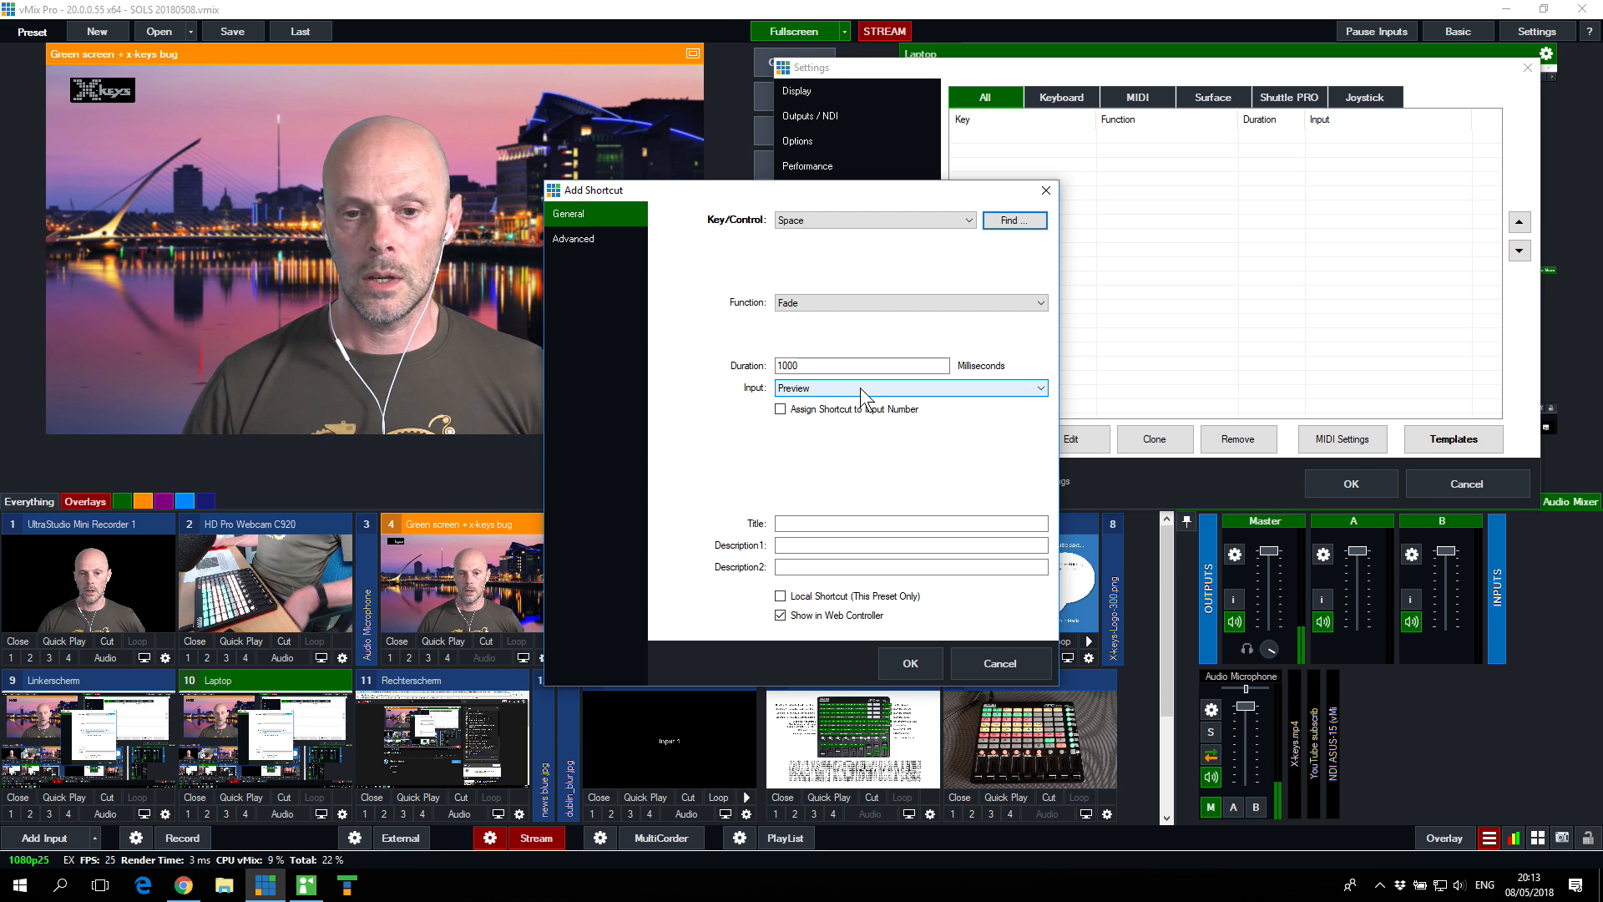
Step: Set the shortcut's input to HD Pro Webcam C920 2, then save the shortcut and the settings
click(1042, 389)
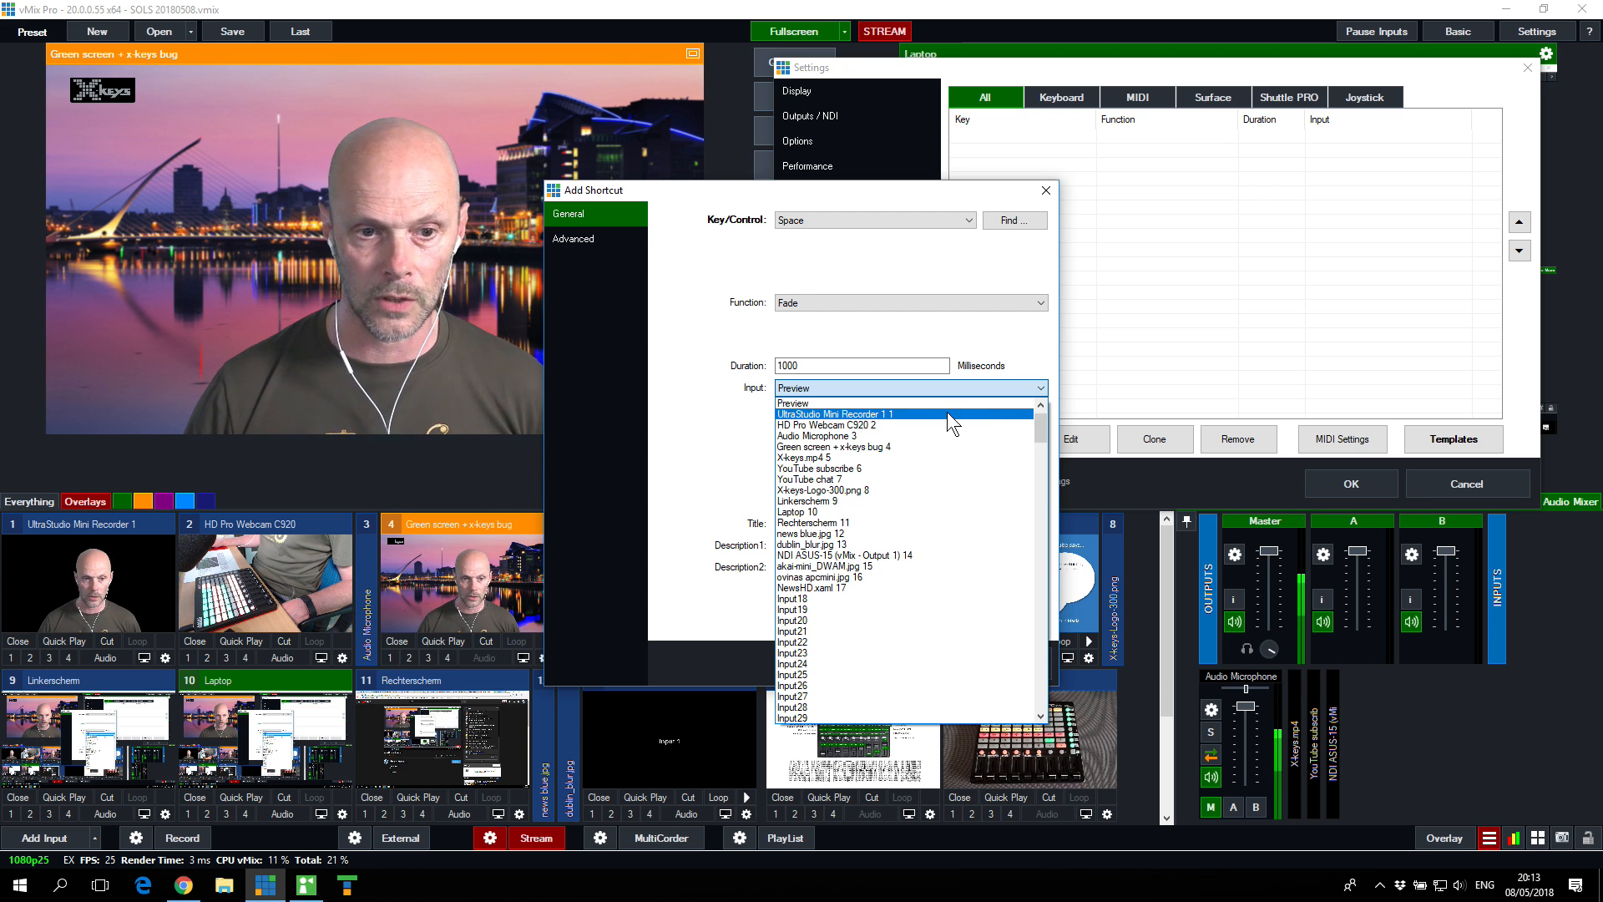
click(860, 424)
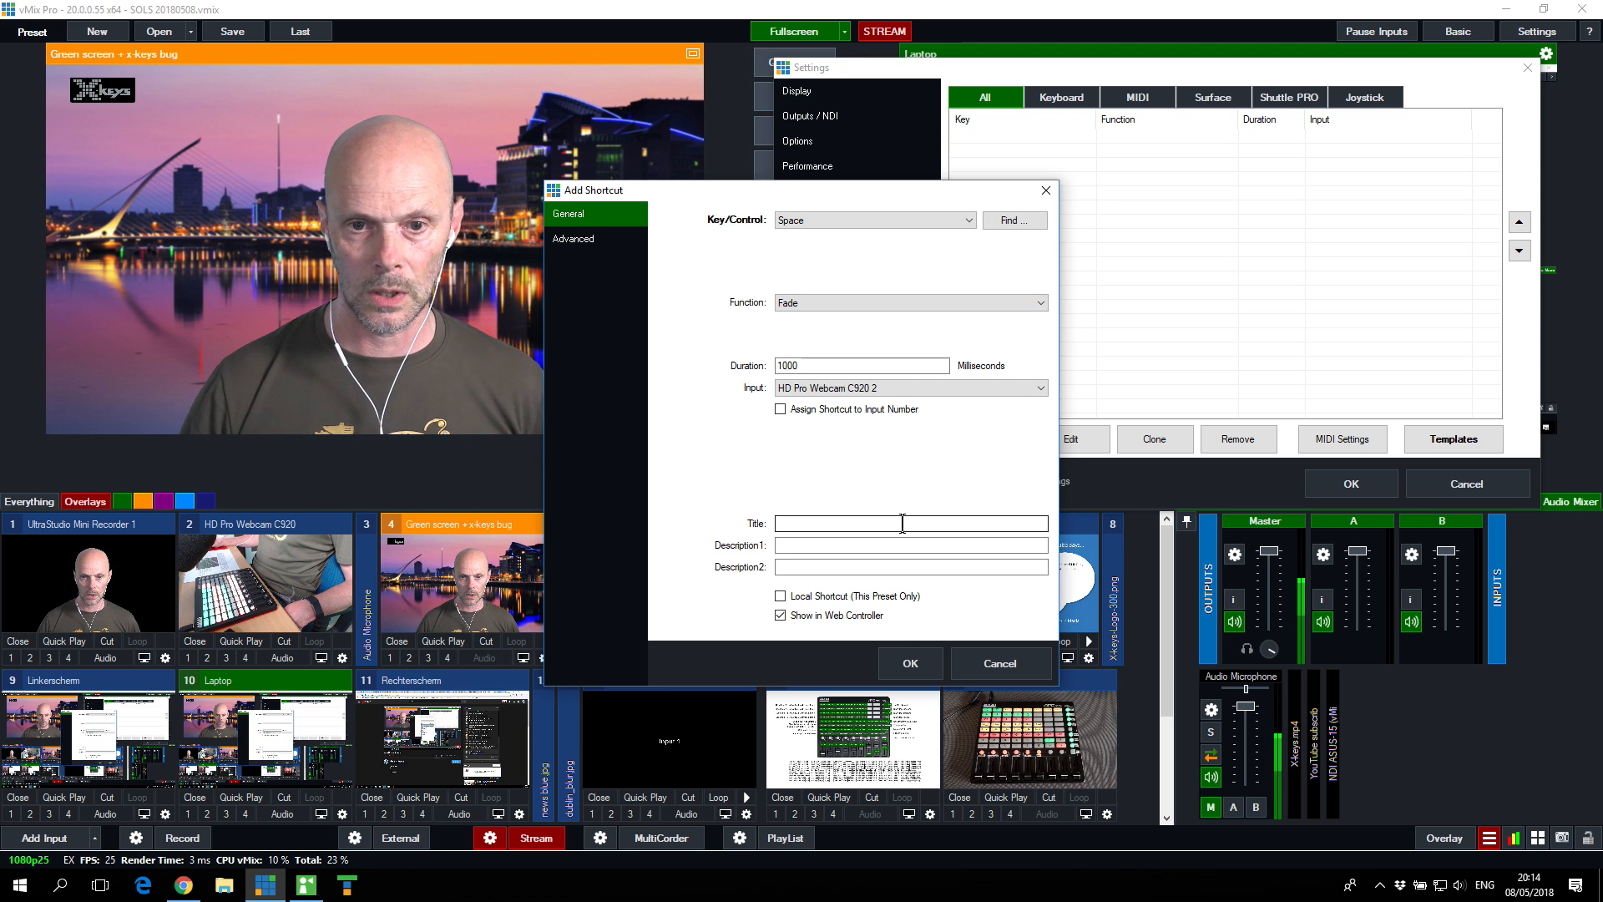
click(911, 660)
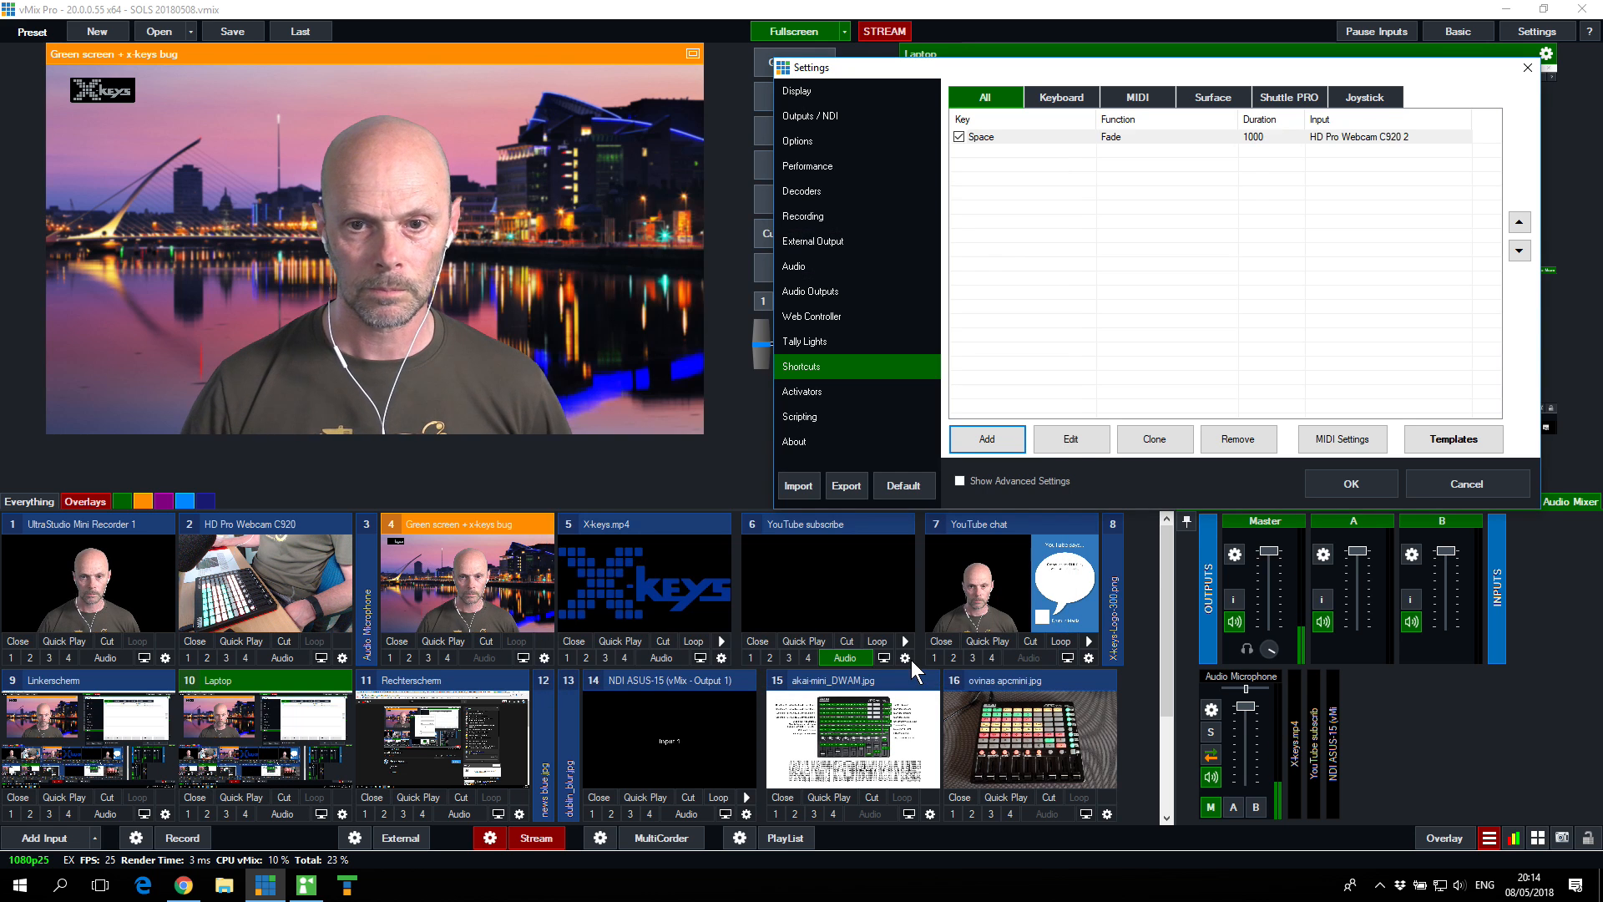
click(1344, 485)
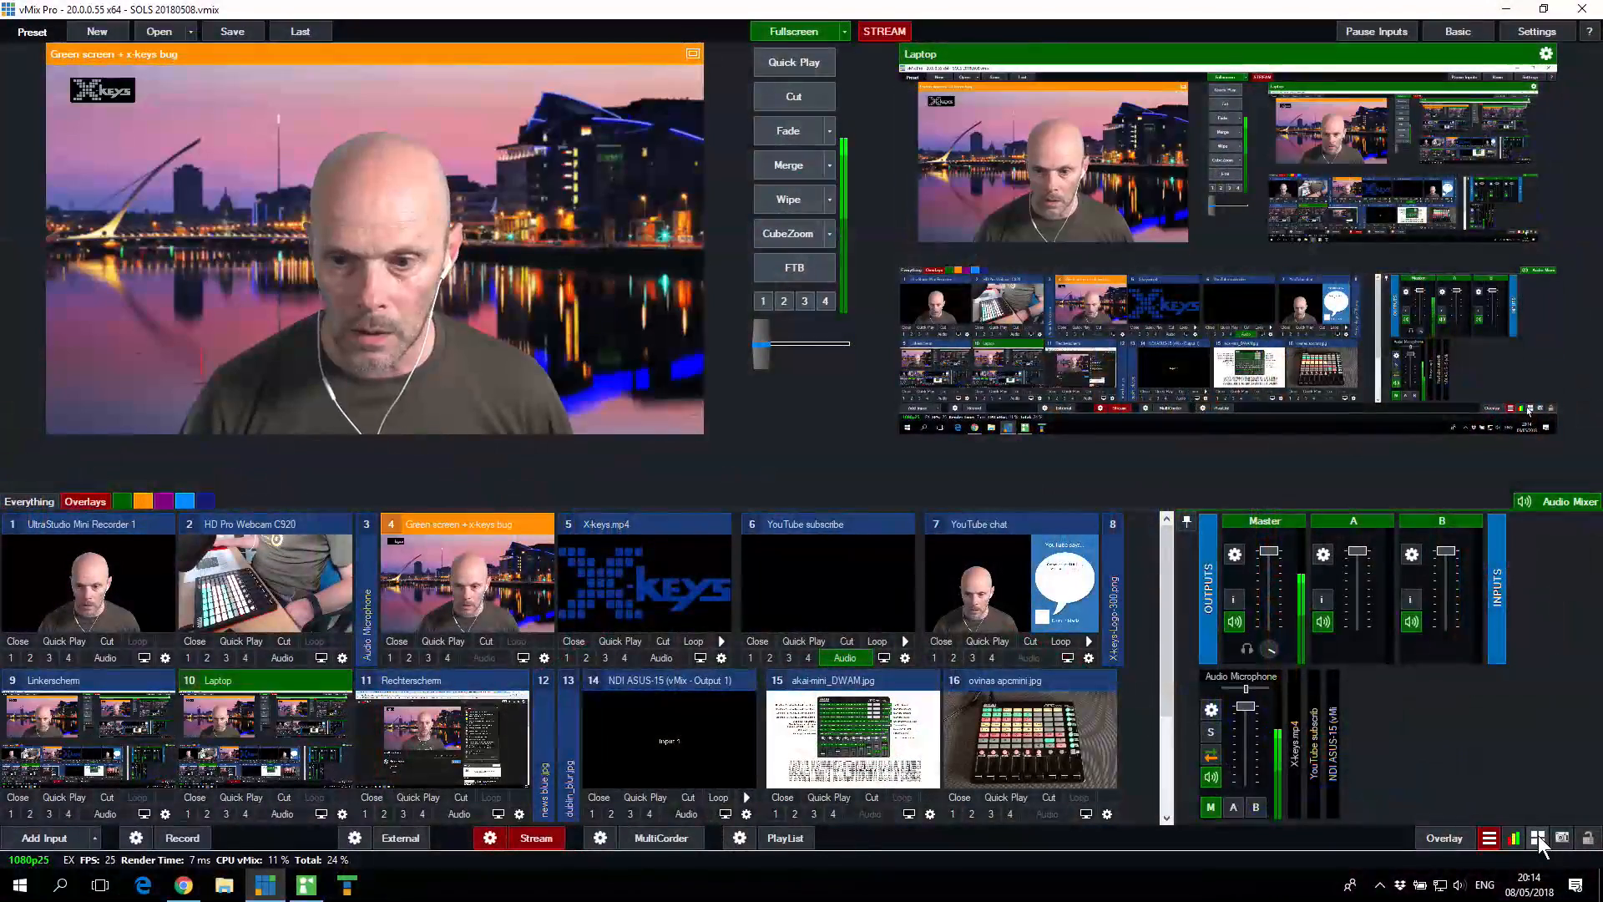
Step: Reopen the Space shortcut for editing from the shortcuts overview
click(1537, 838)
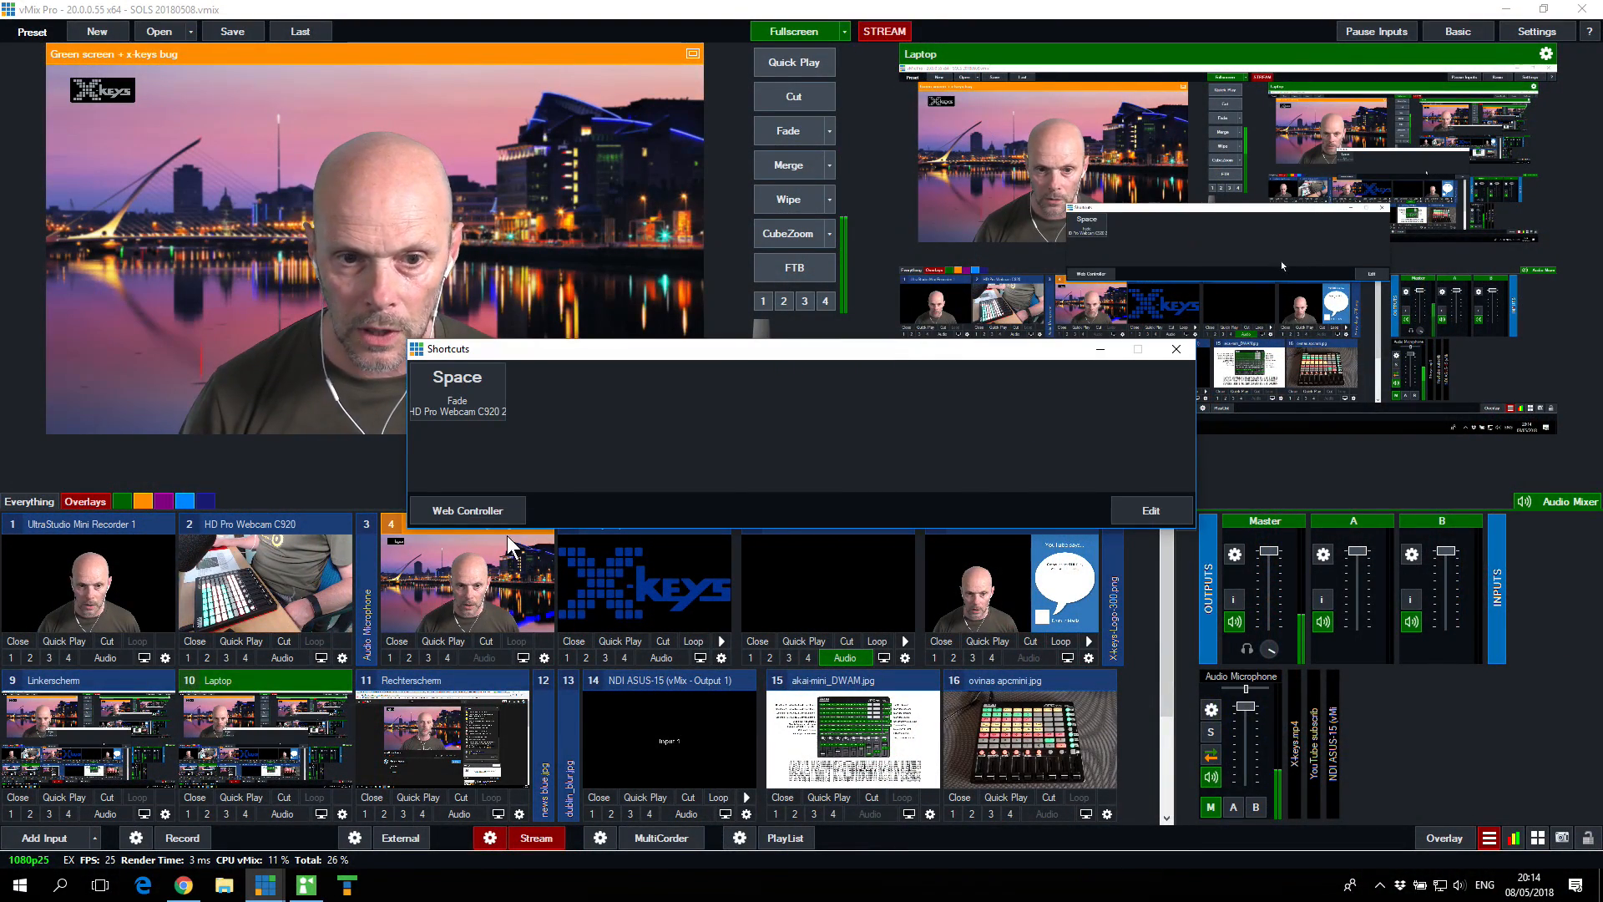
click(1161, 509)
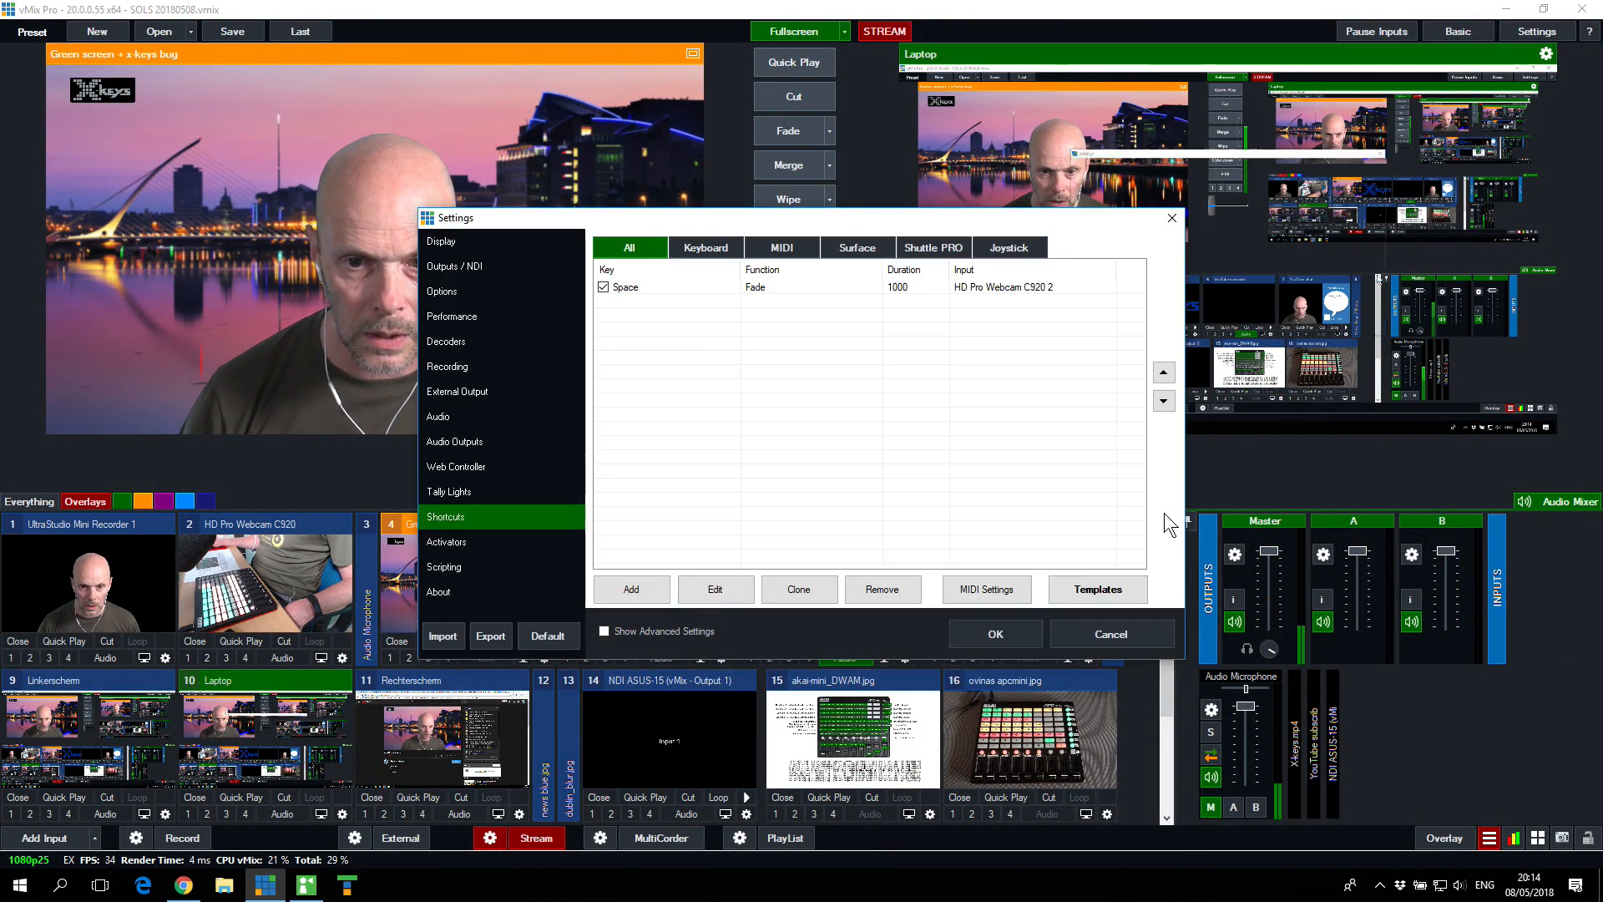
click(661, 289)
double_click(662, 289)
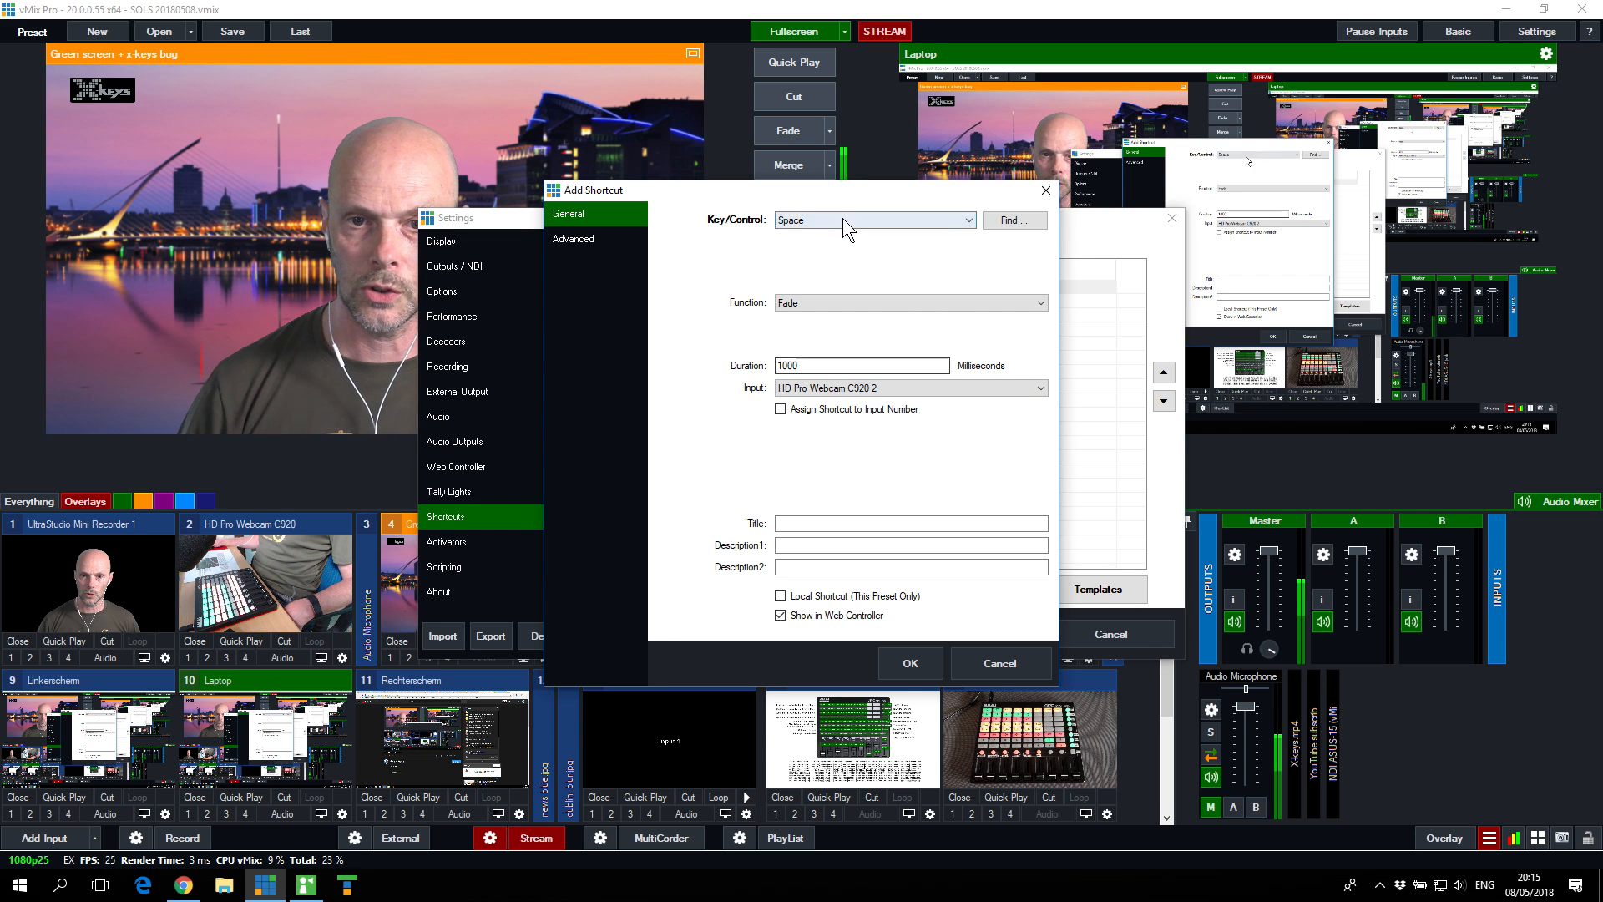
drag(839, 195, 920, 199)
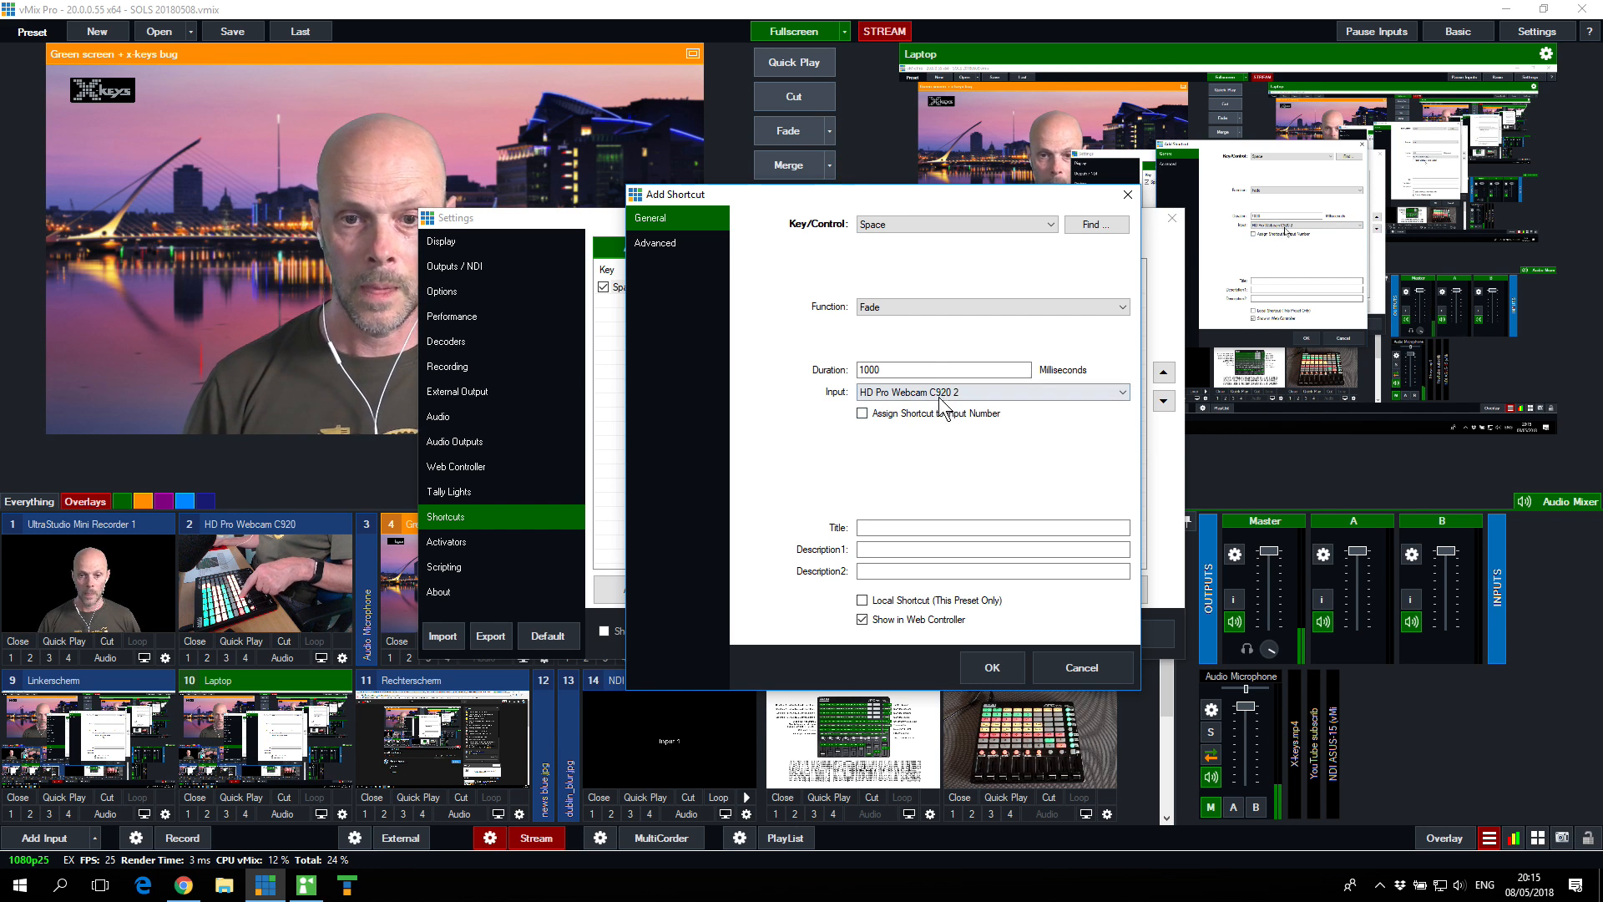
Step: Try out assigning the Space shortcut to the input number, then title it "Fase Previ" and save it
click(863, 415)
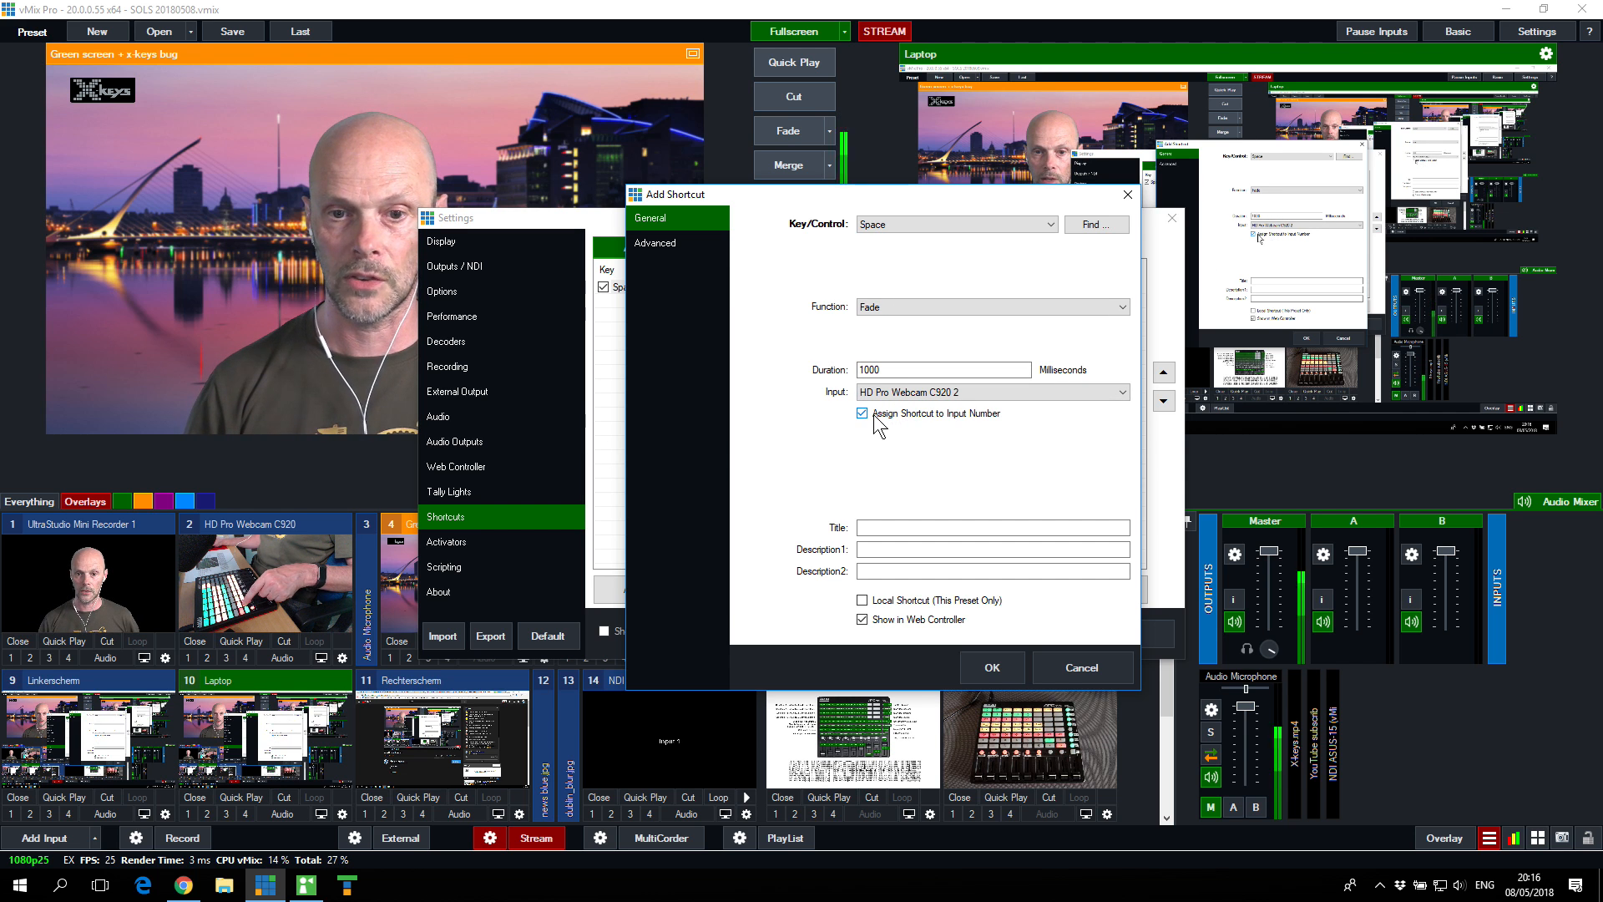
click(862, 414)
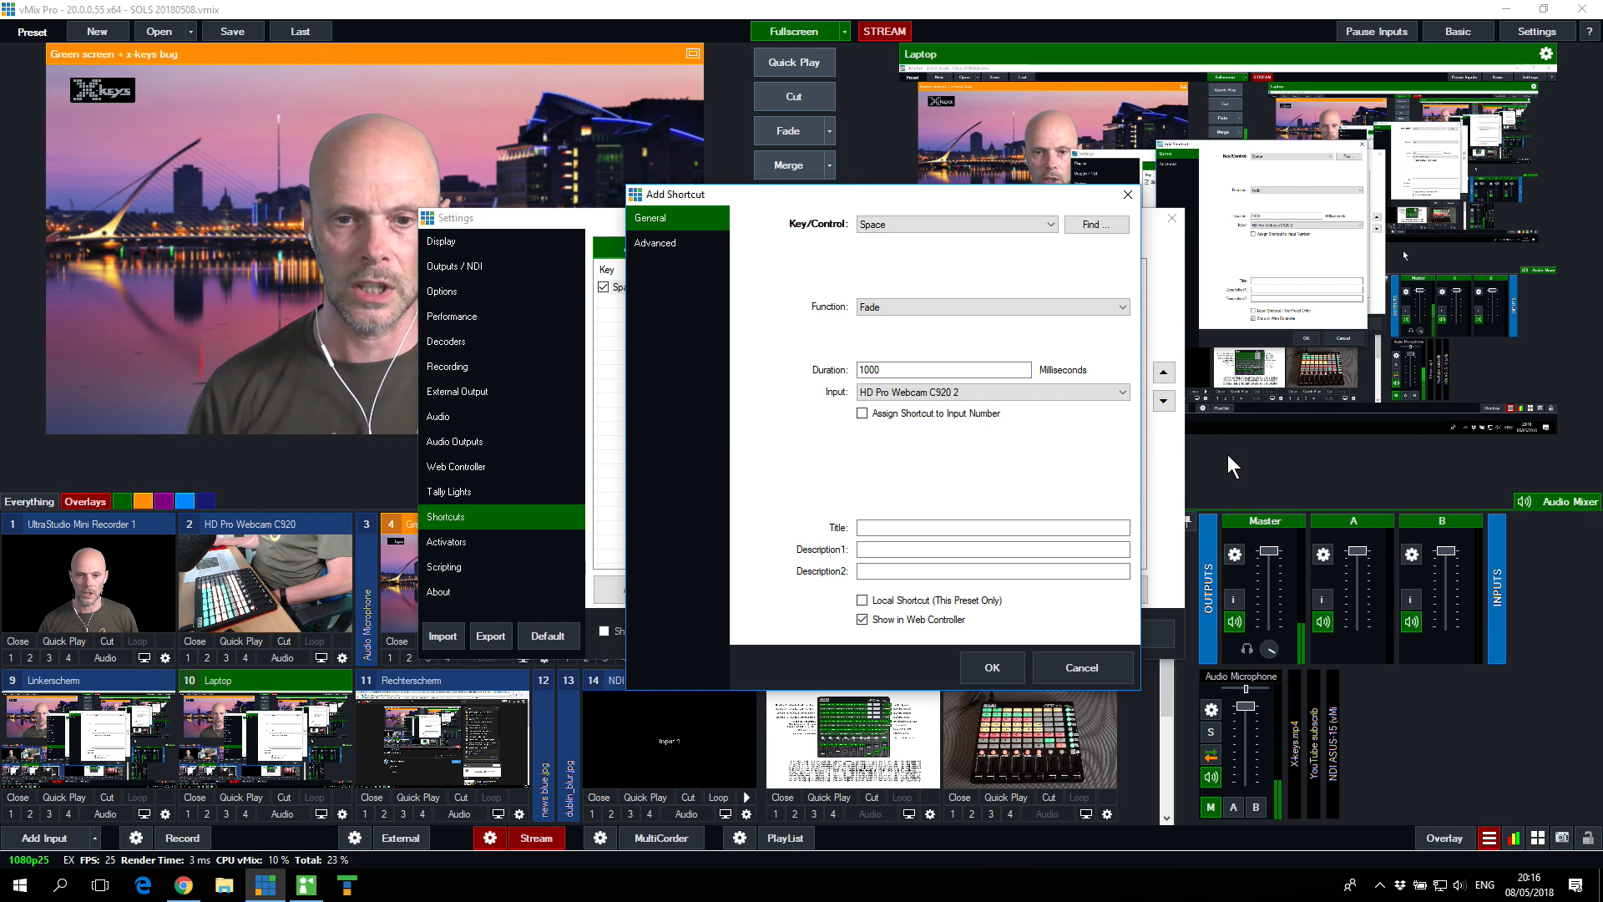
click(874, 524)
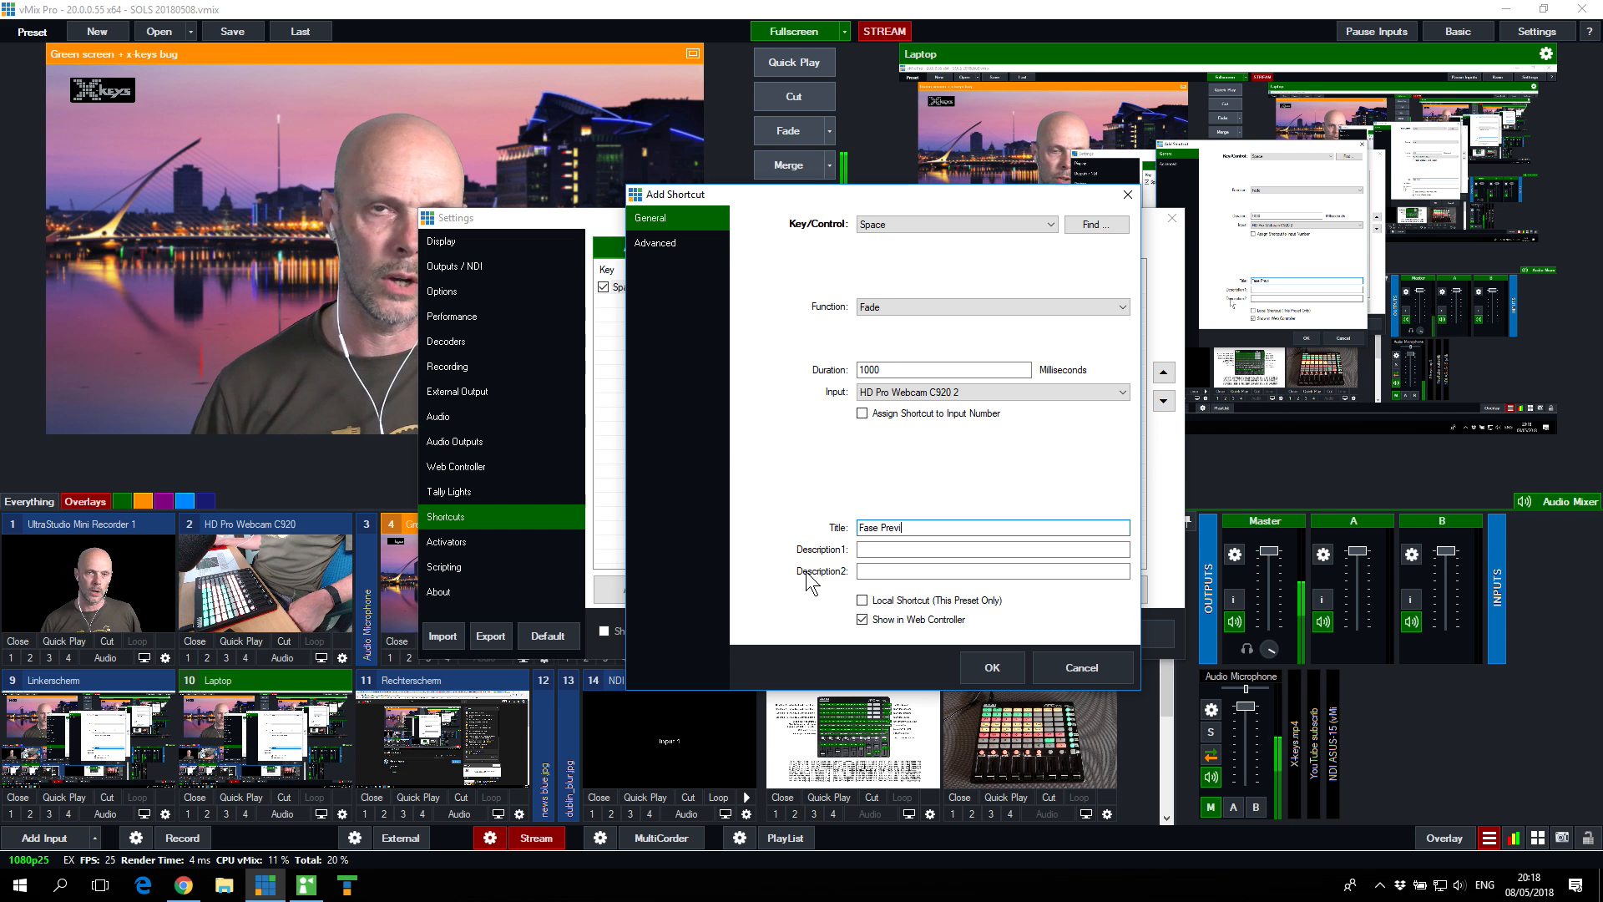
click(863, 619)
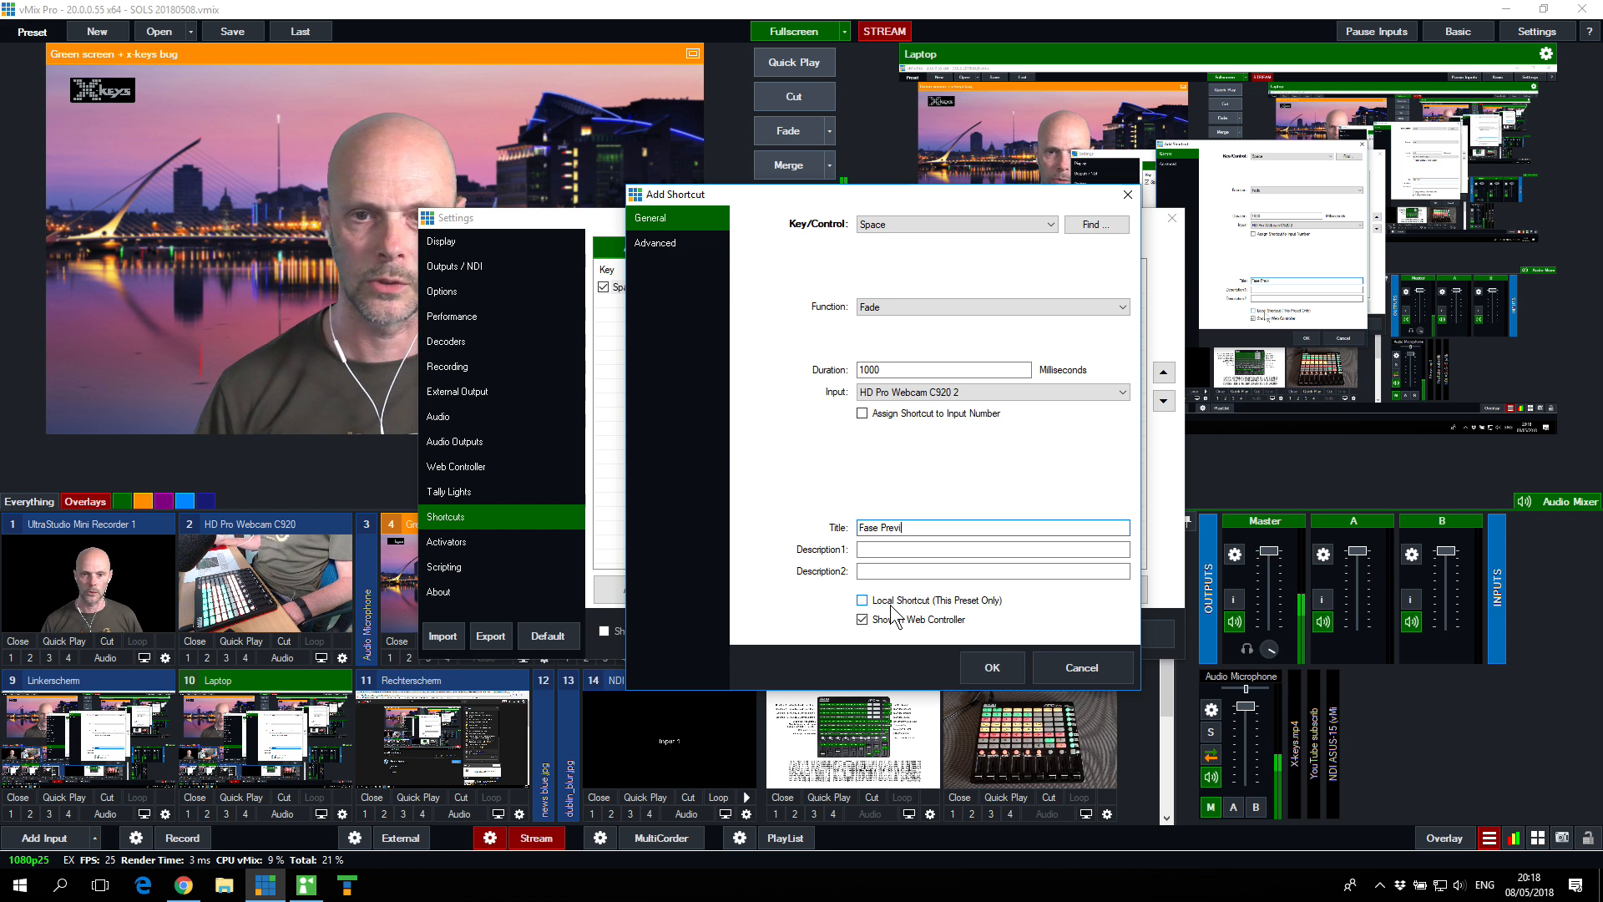
click(985, 666)
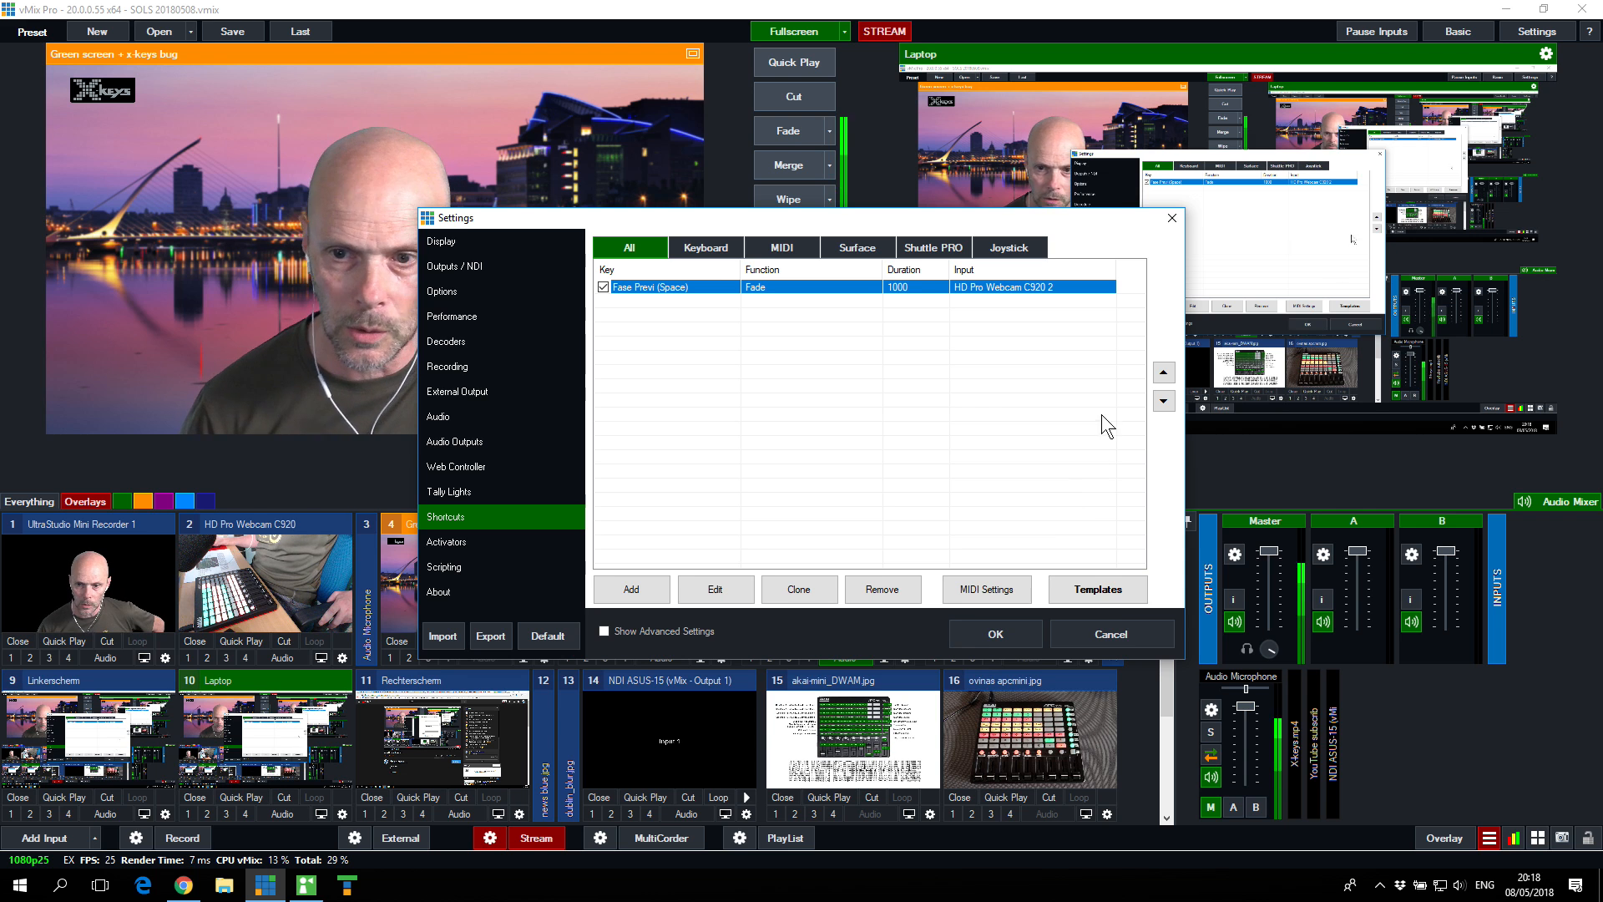
Step: Add another shortcut and assign the P key to it by detecting the key
mouse_move(1020, 223)
mouse_down()
mouse_move(919, 224)
mouse_move(835, 278)
mouse_move(1022, 237)
mouse_up()
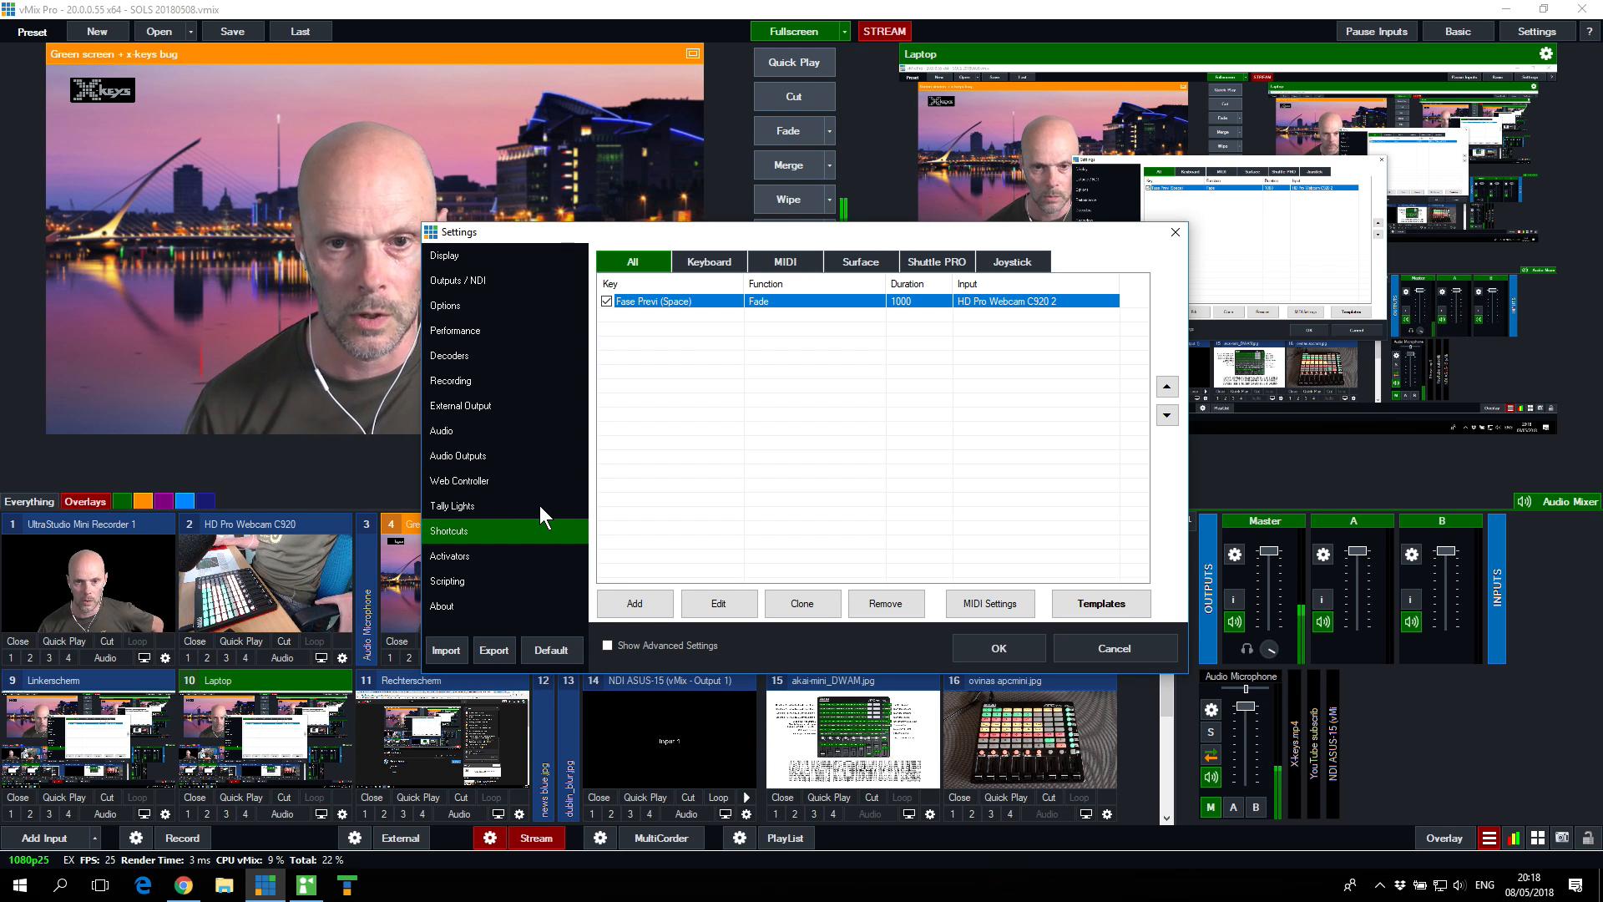
click(641, 608)
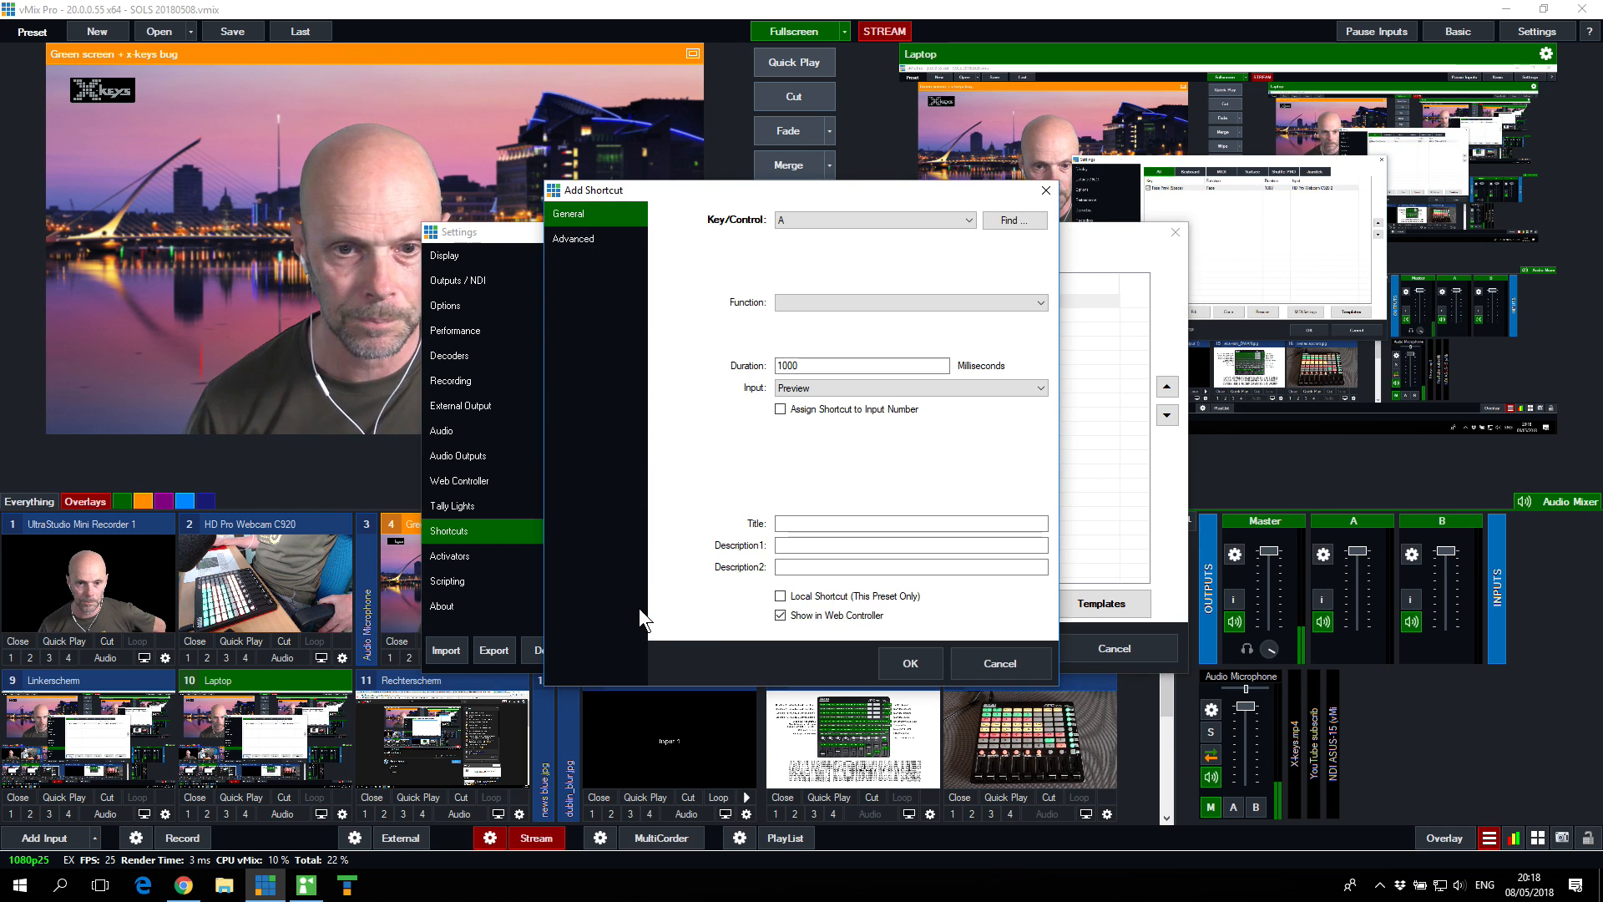
click(1025, 223)
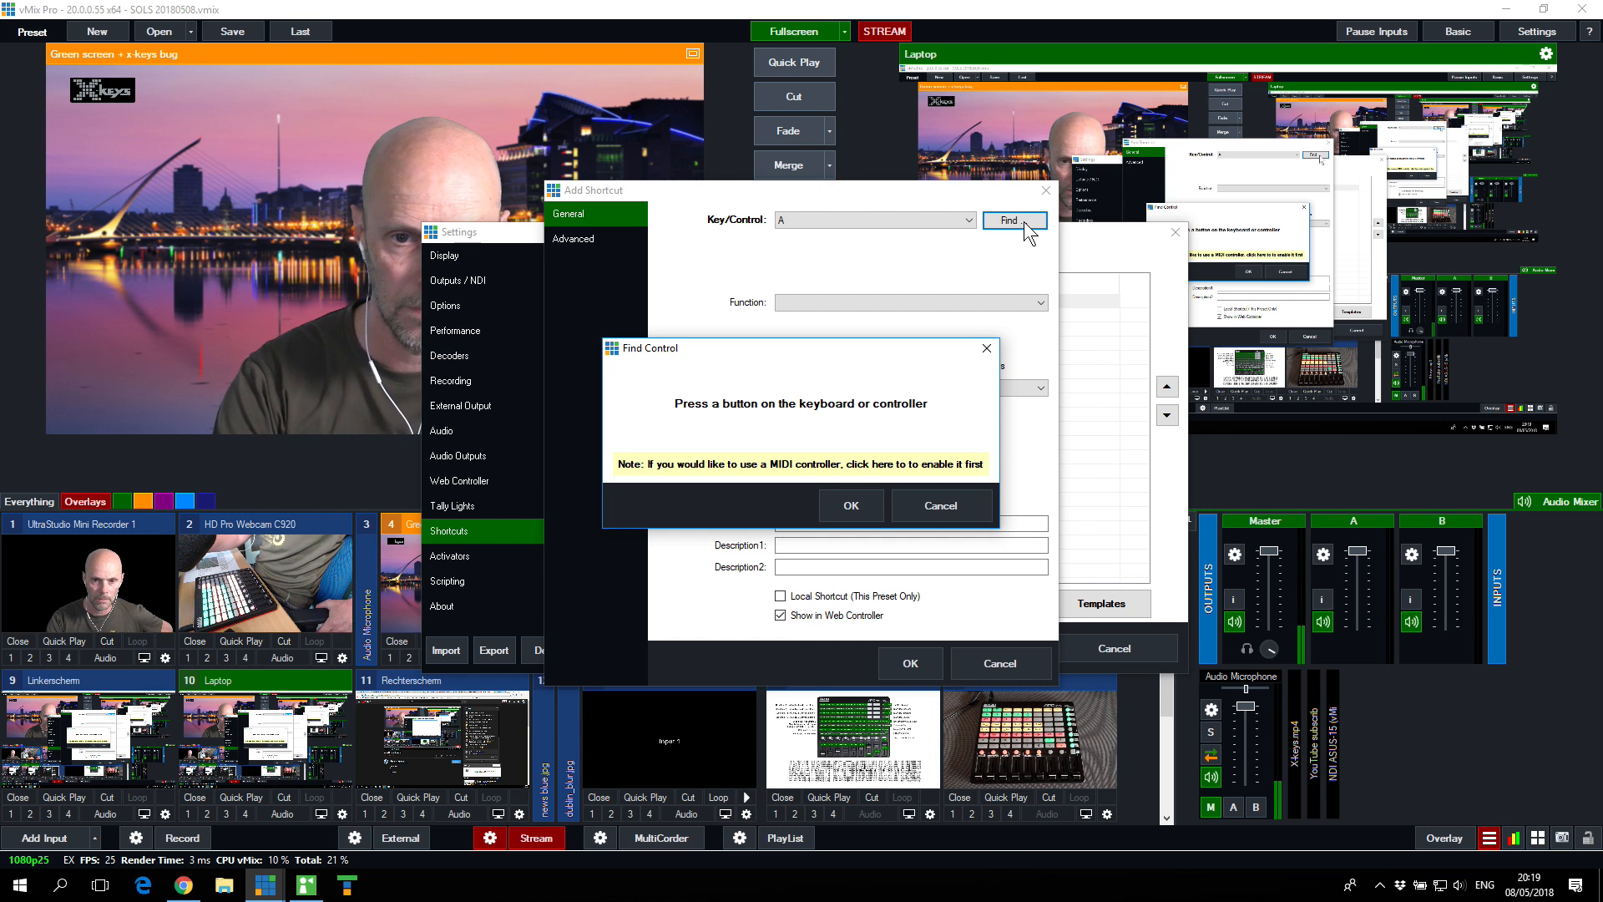
key(p)
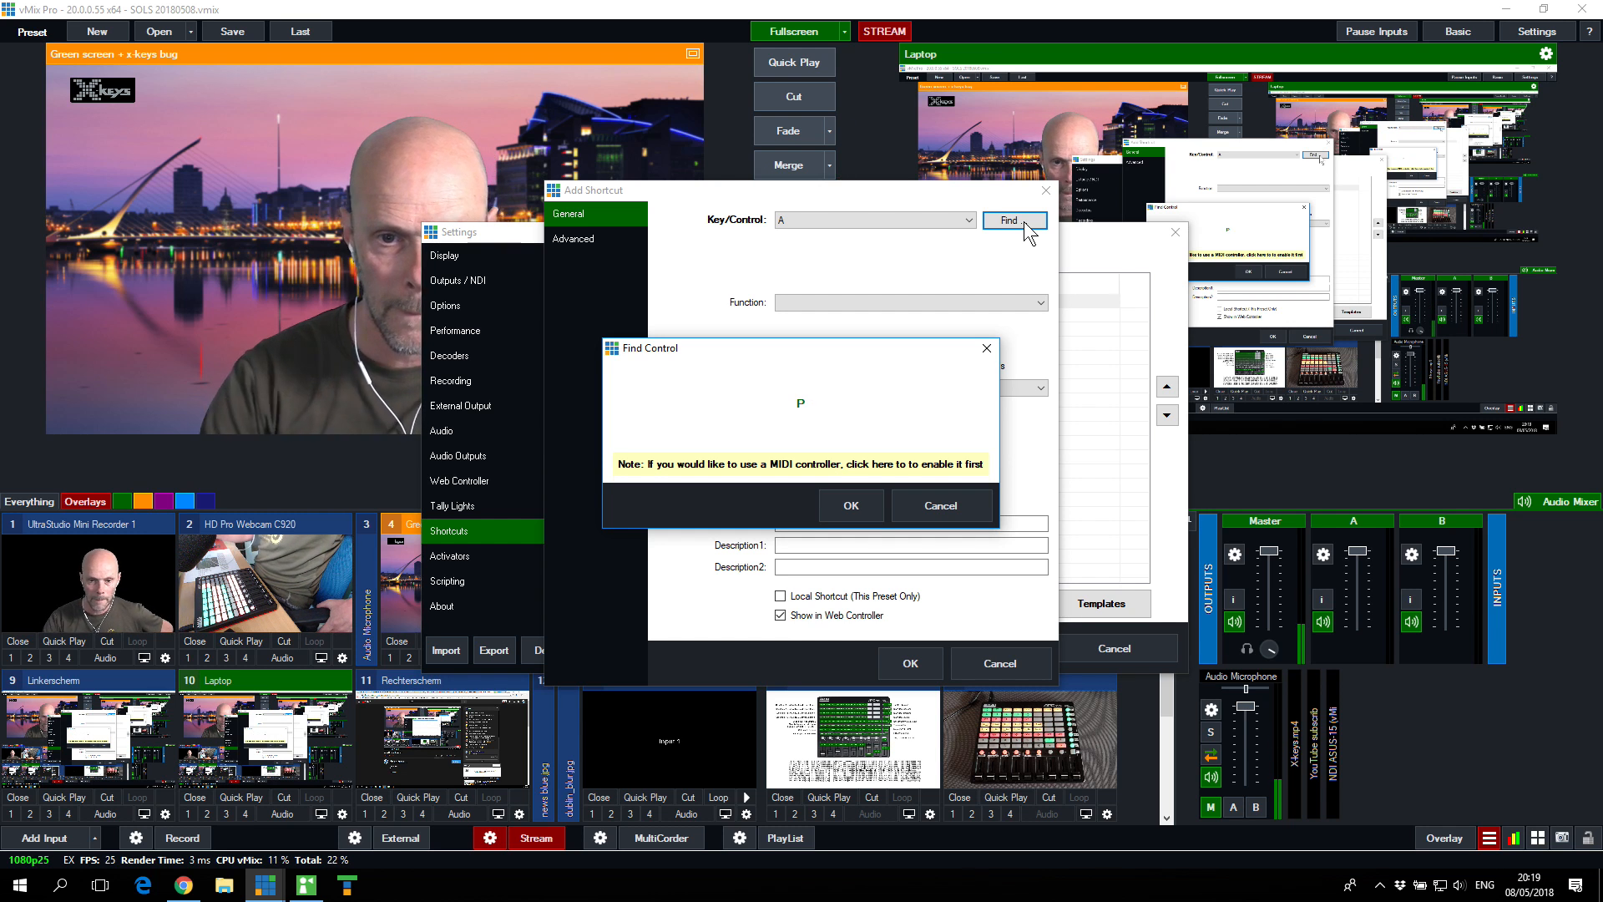
click(823, 506)
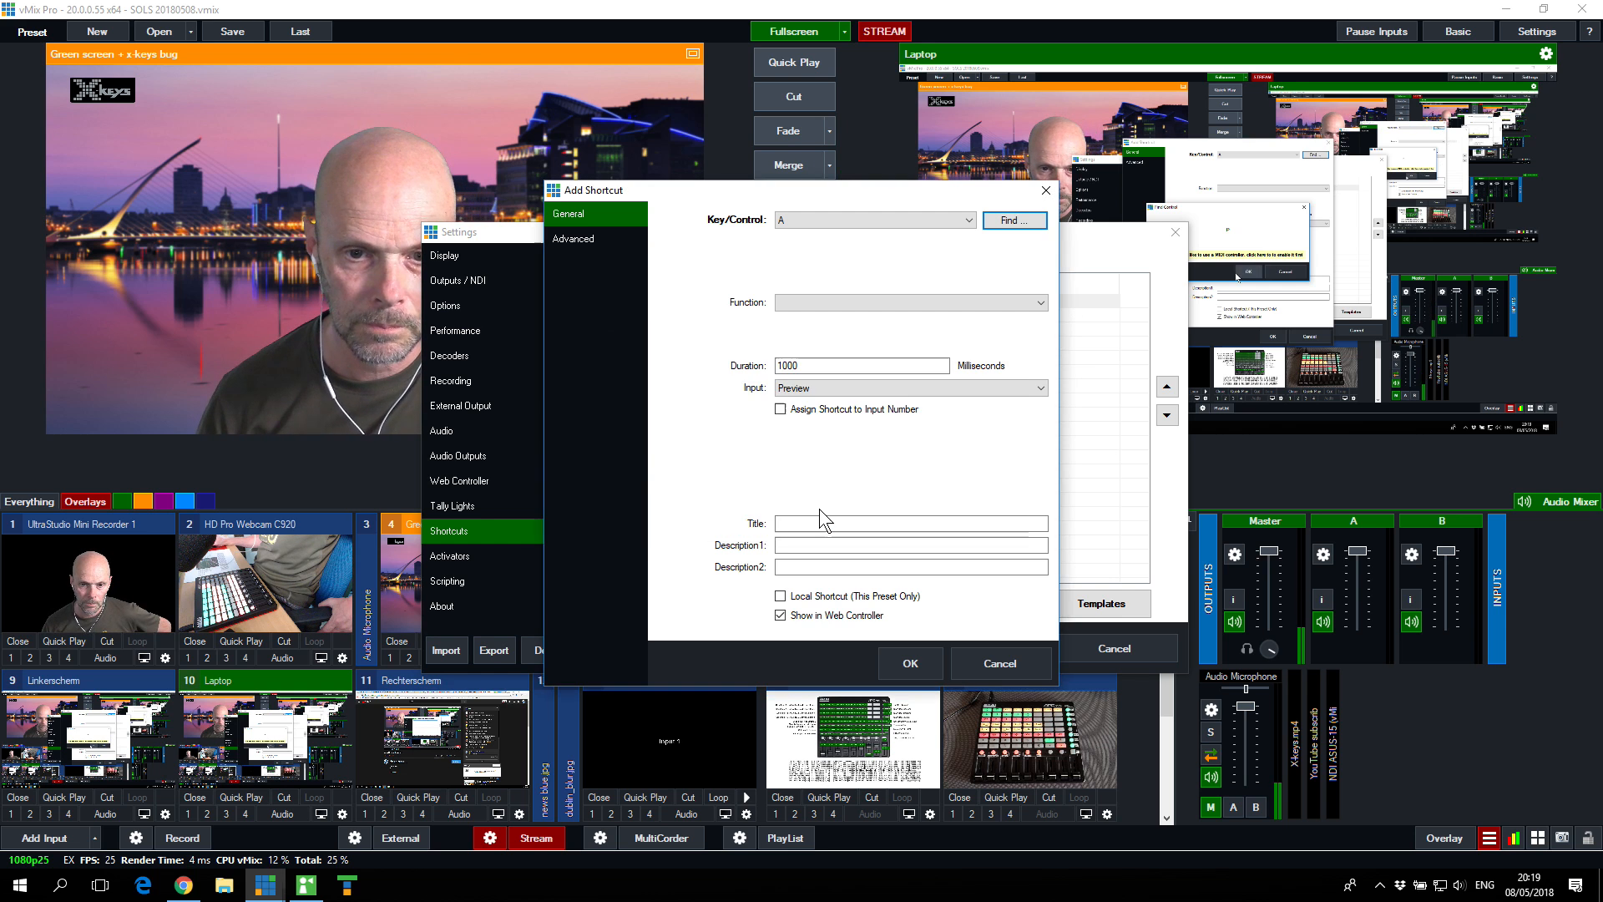
Step: Set the P shortcut's function to OverlayInput1 from the Overlay category
click(880, 303)
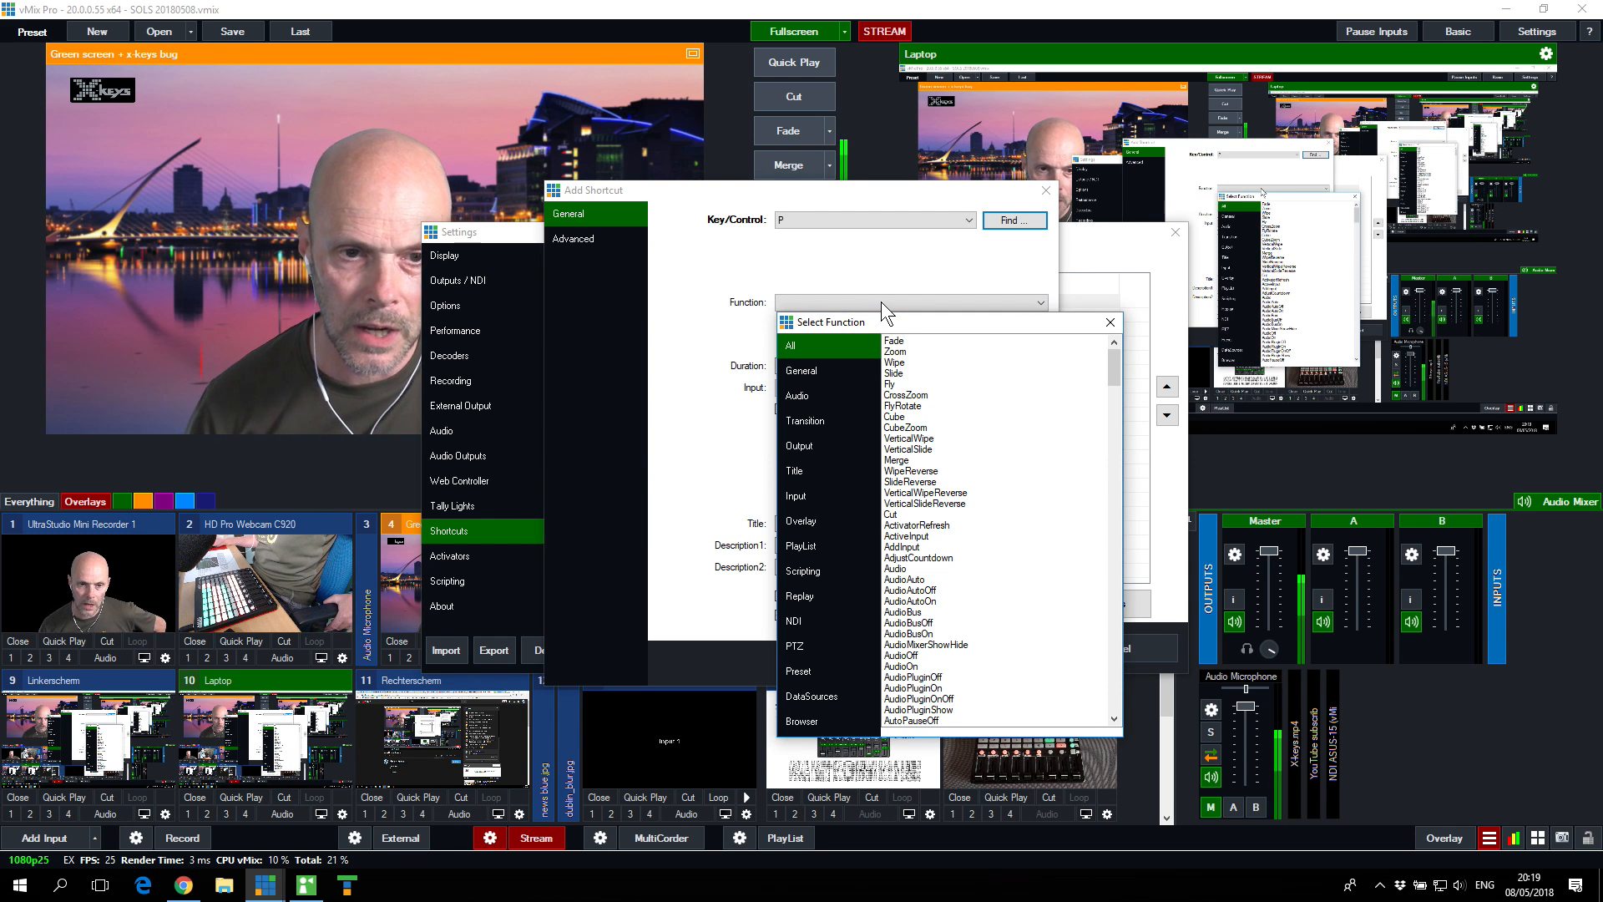
click(821, 521)
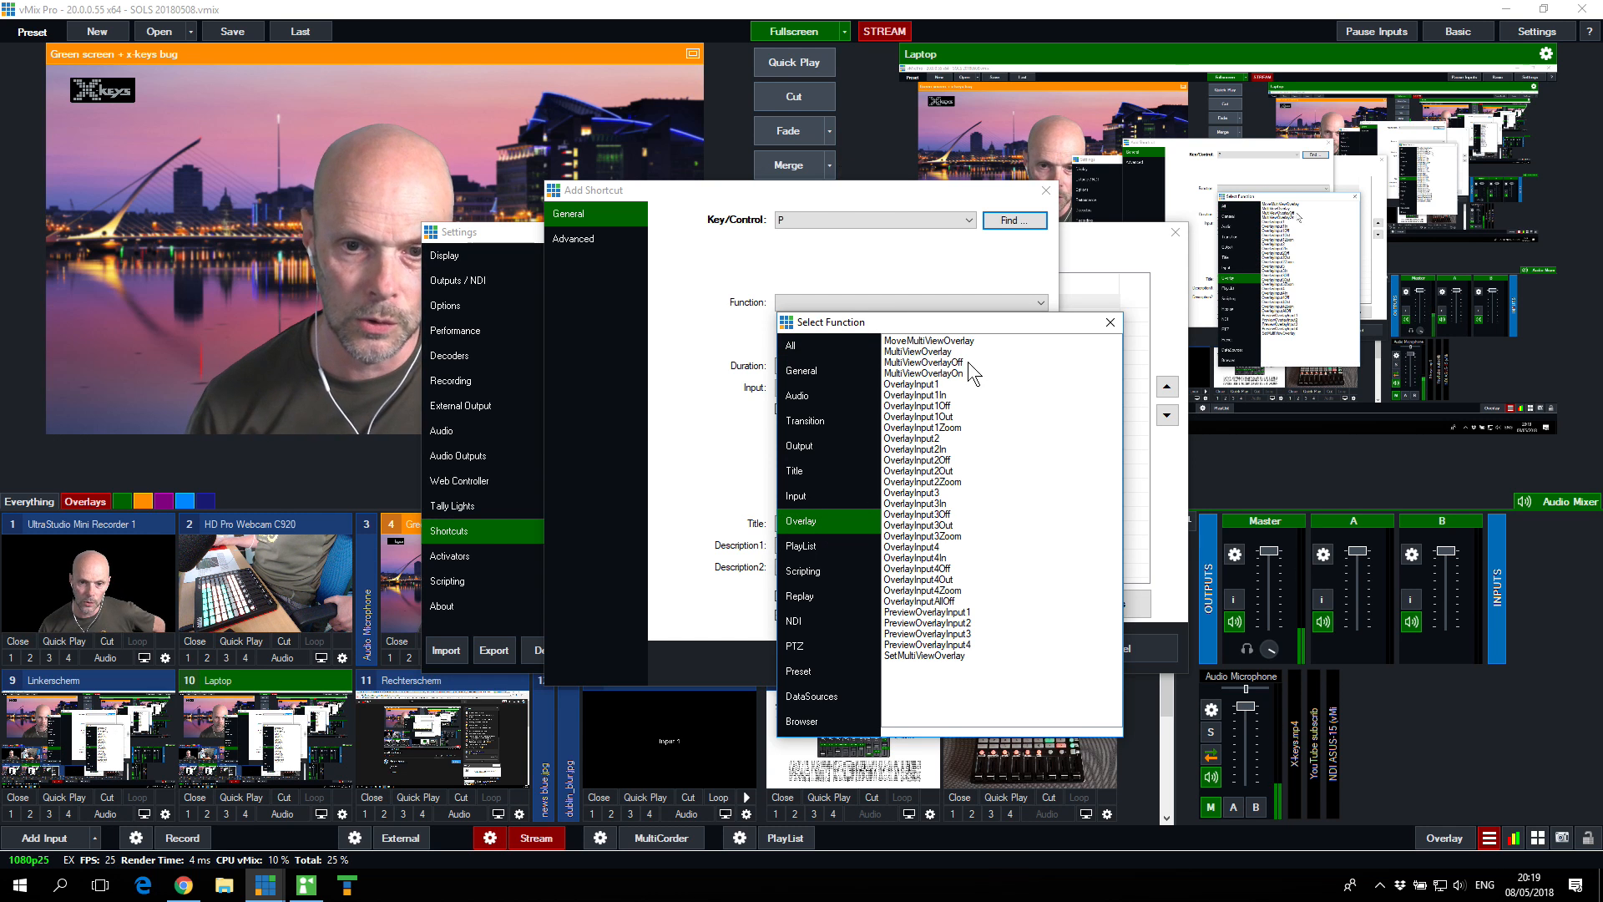
double_click(907, 384)
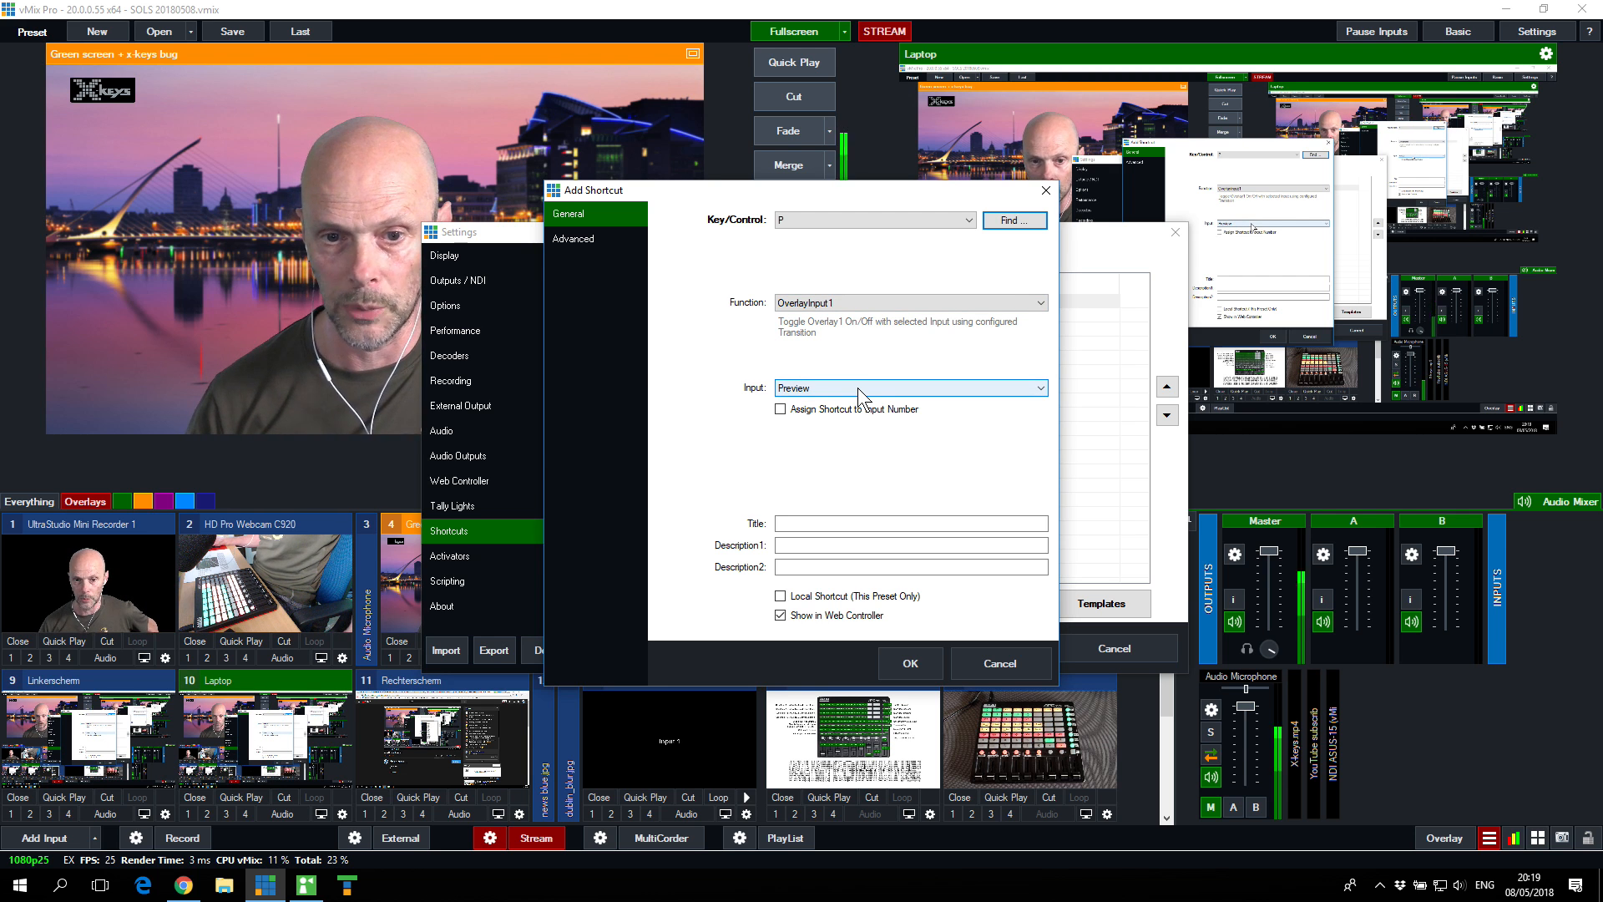
Step: Title the P shortcut "PiP", save it and apply the shortcut settings
click(838, 526)
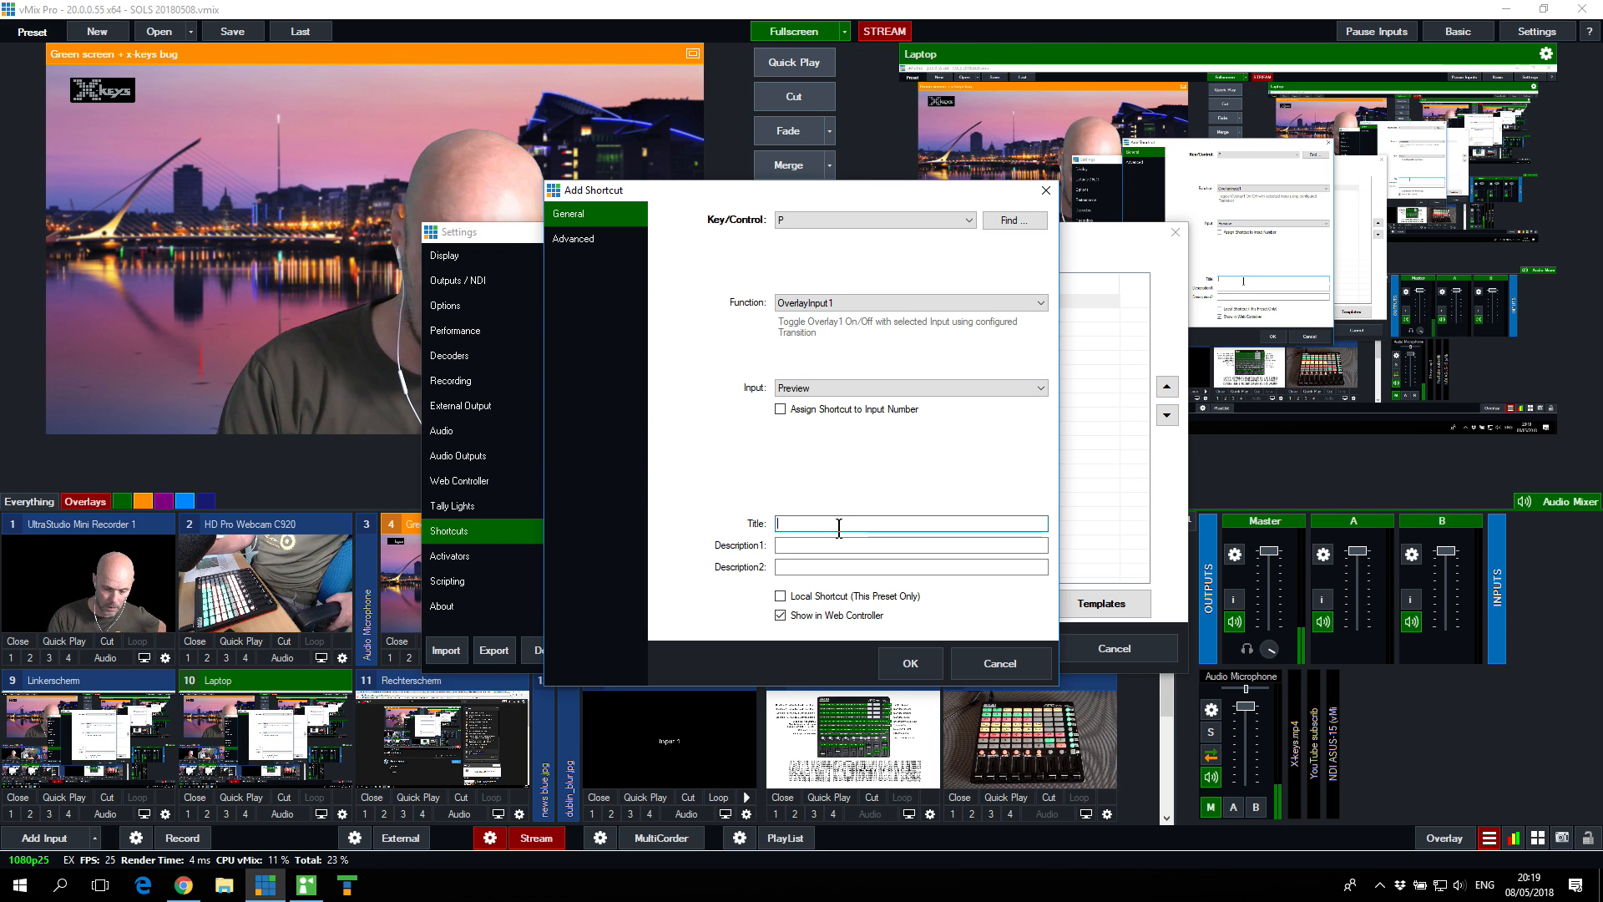
text(Pi)
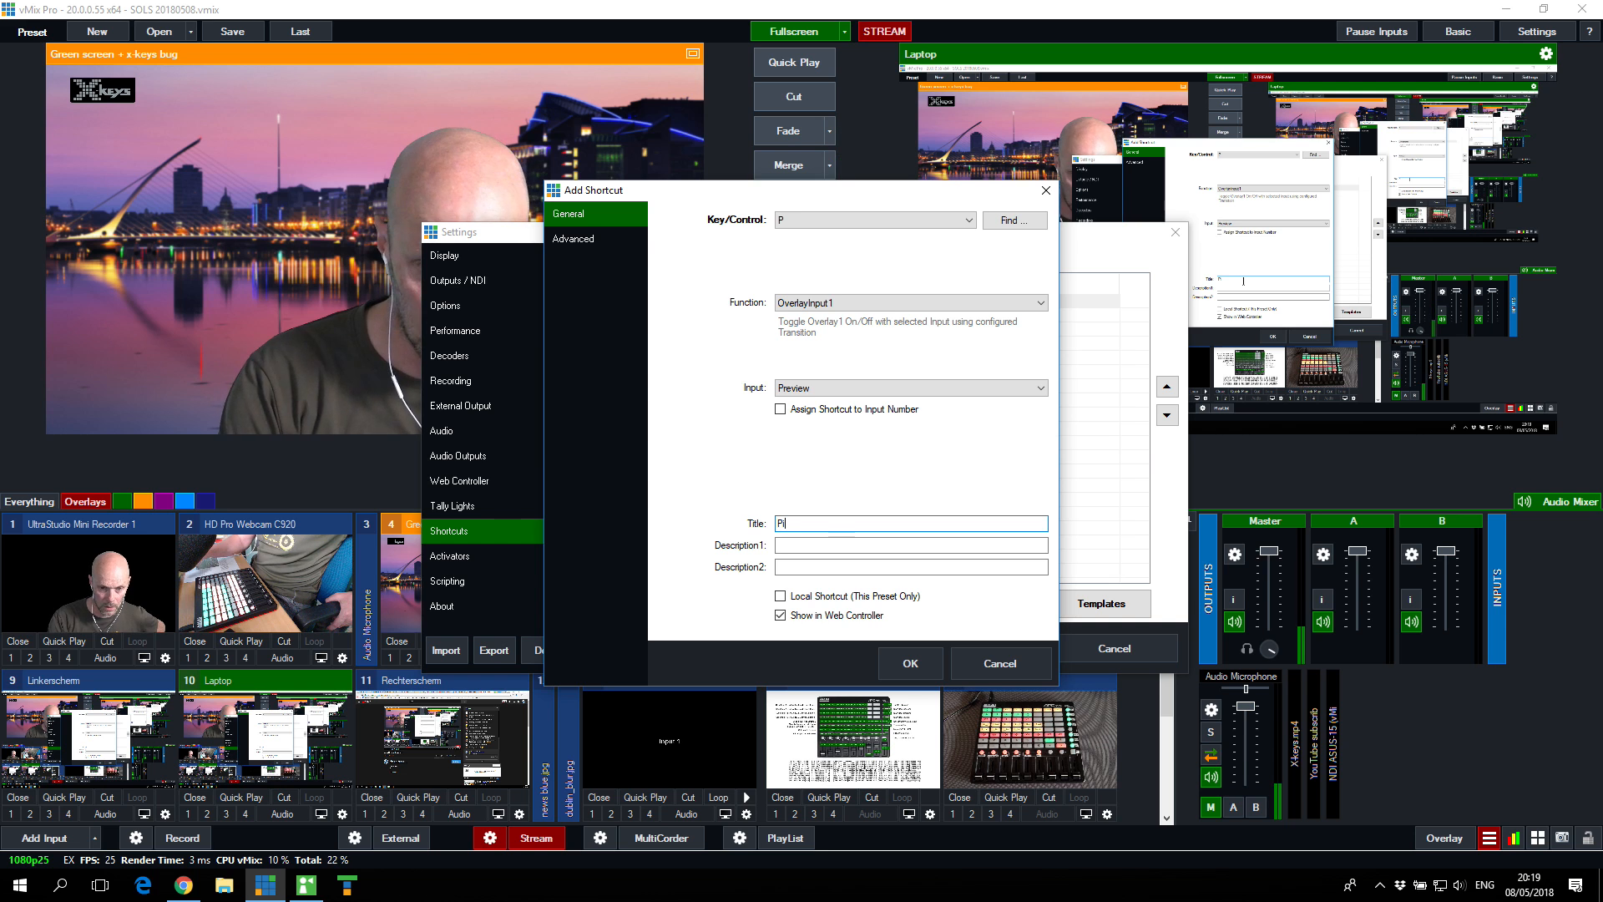
text(P)
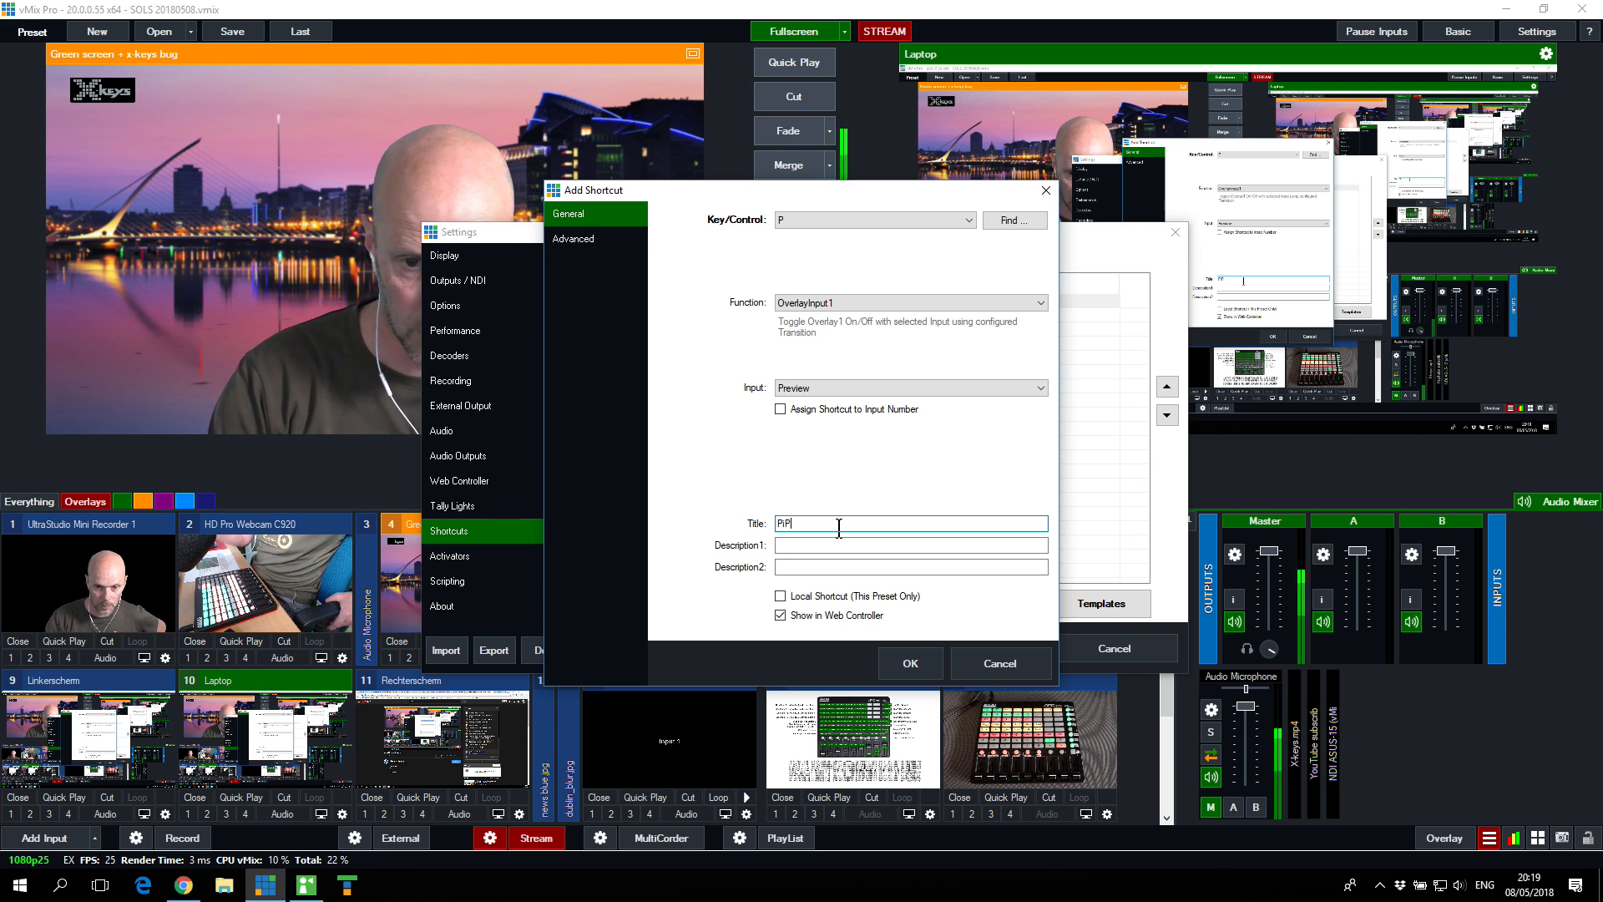
click(905, 656)
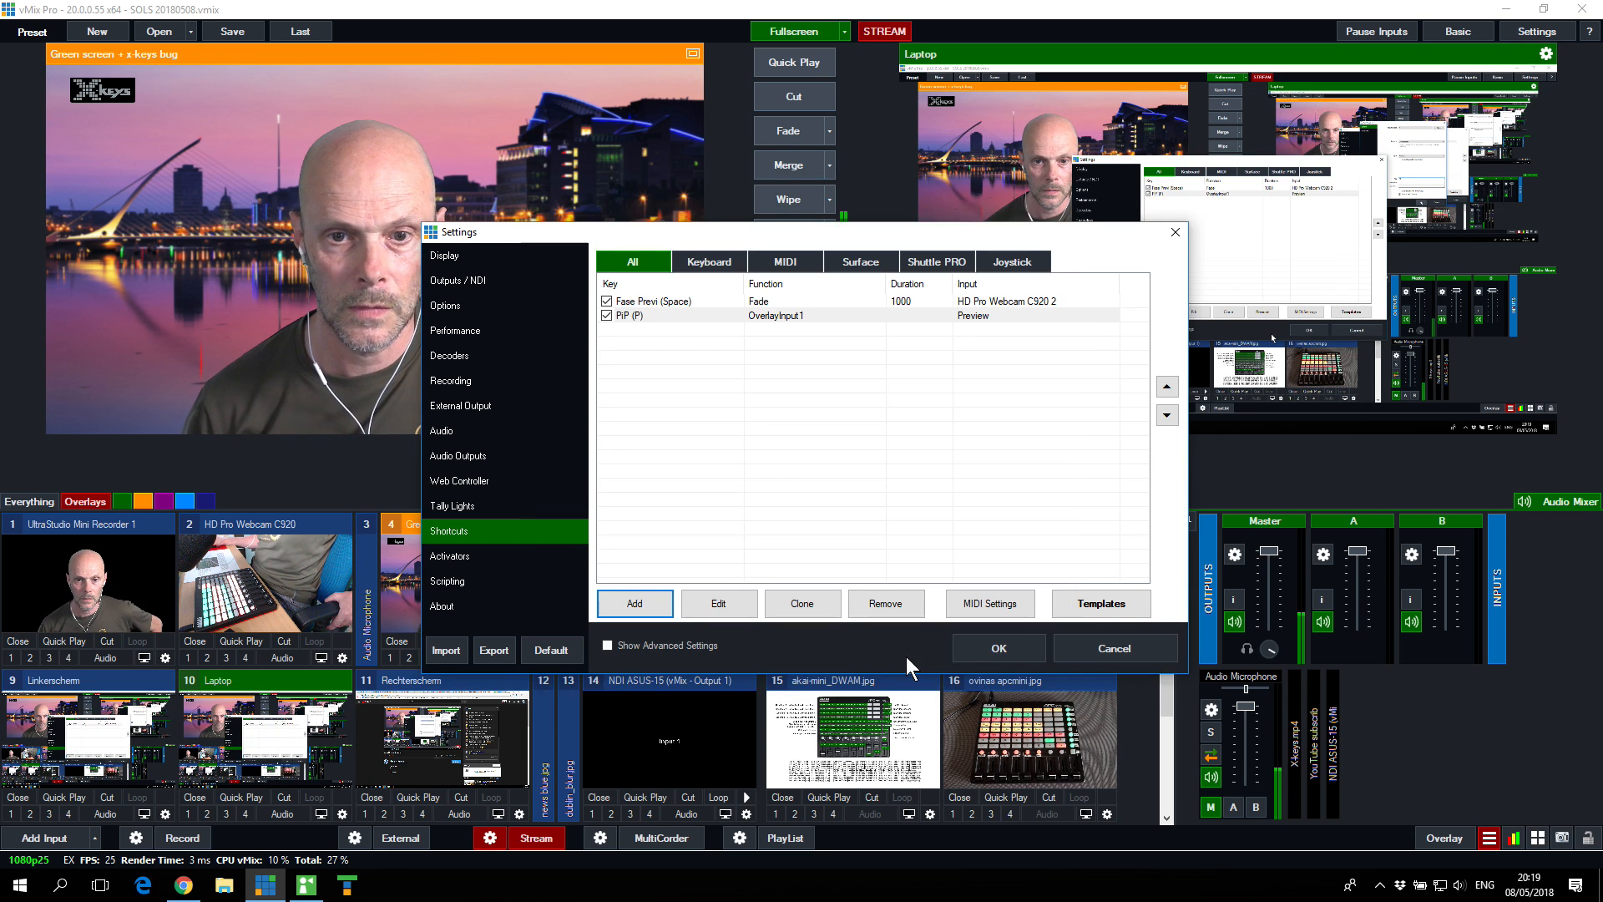
click(1009, 651)
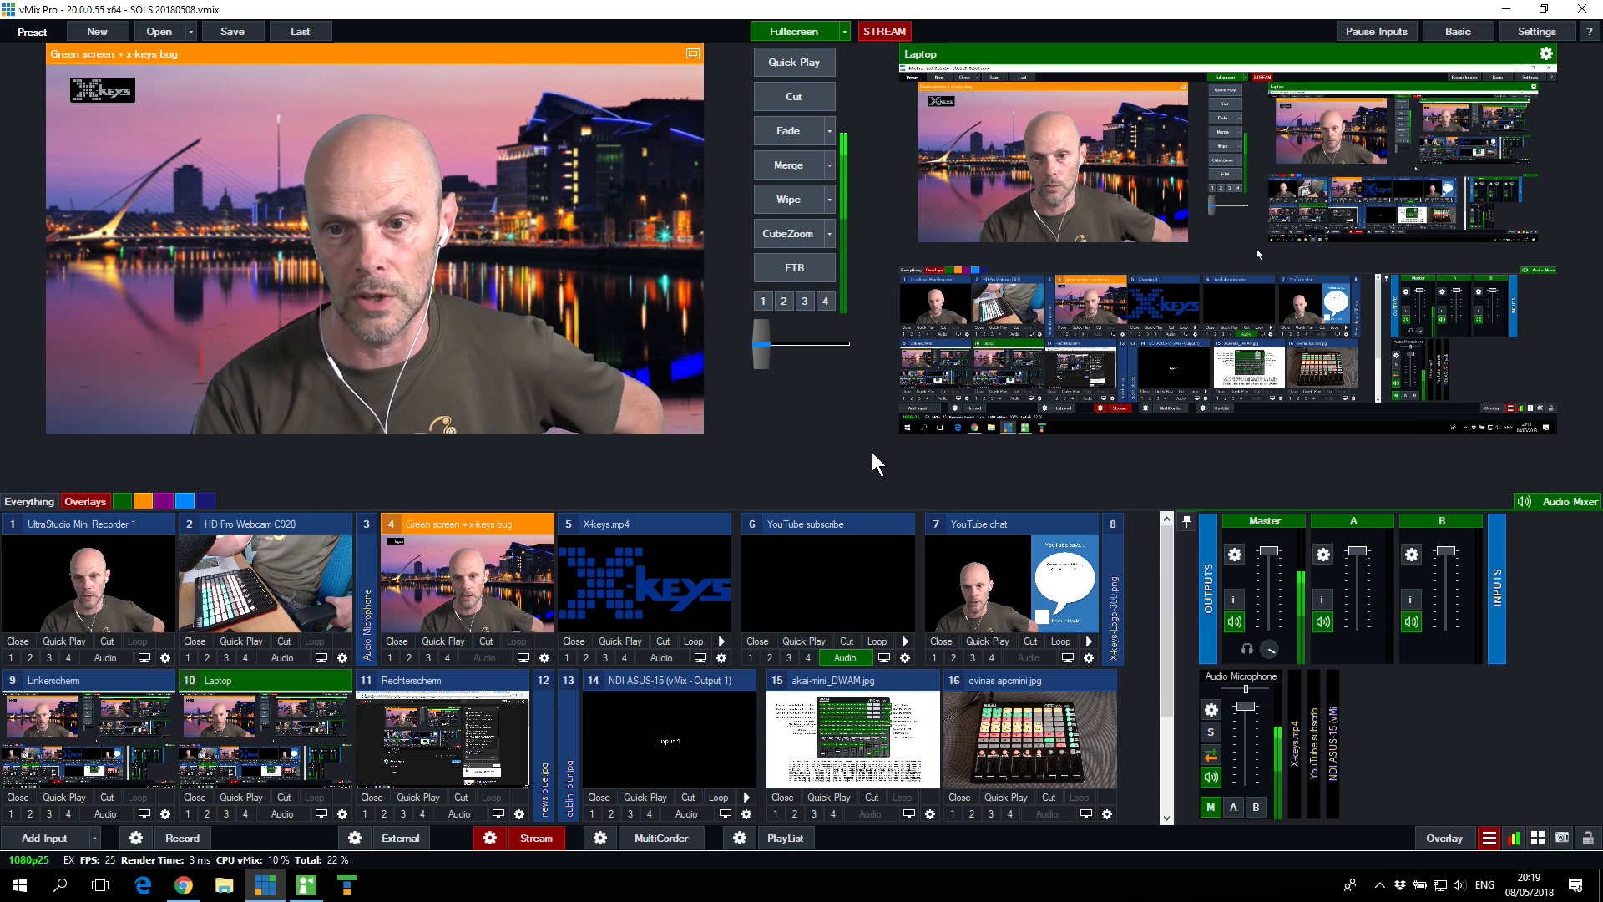
Step: Show the previewed input on overlay 1 with the PiP shortcut and check overlay 1's type options in its settings
key(F1)
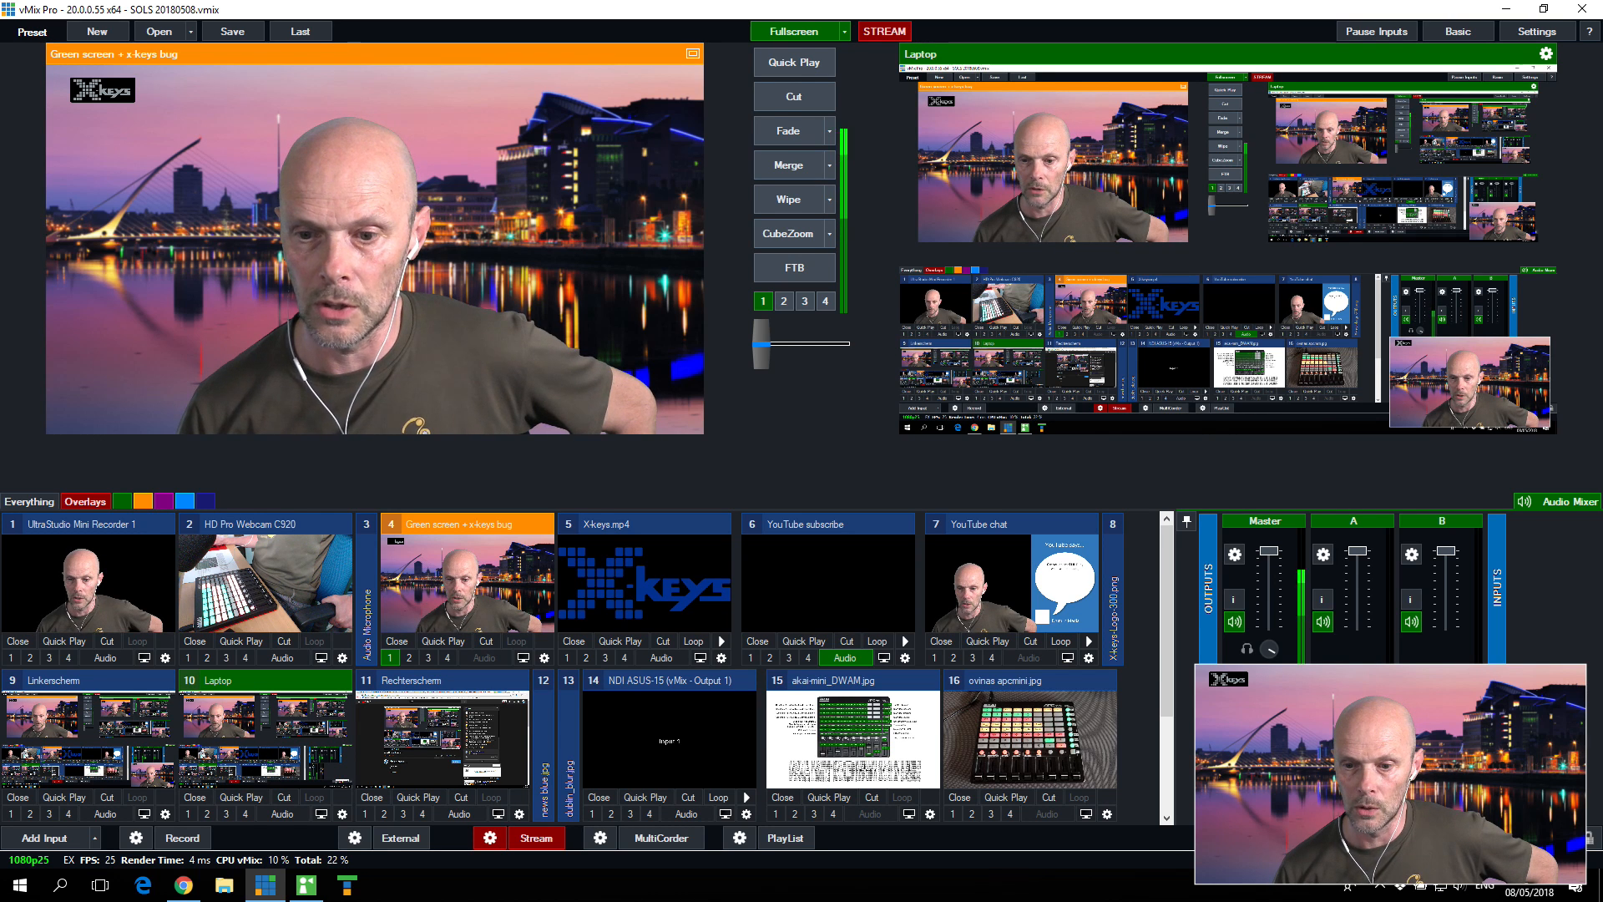
click(1538, 837)
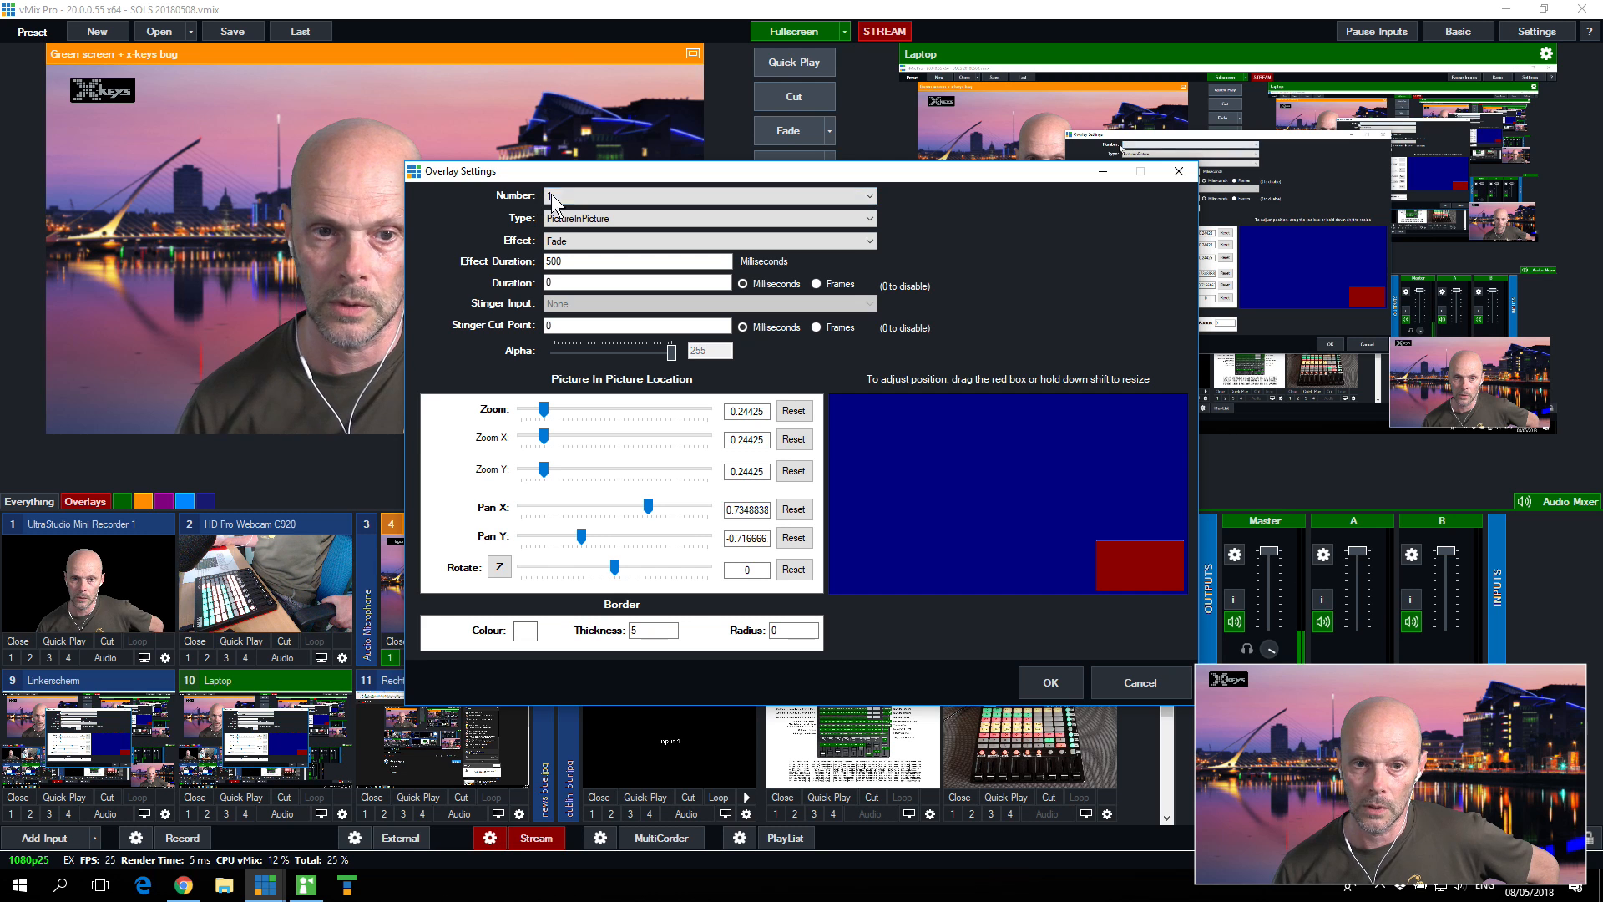
click(601, 218)
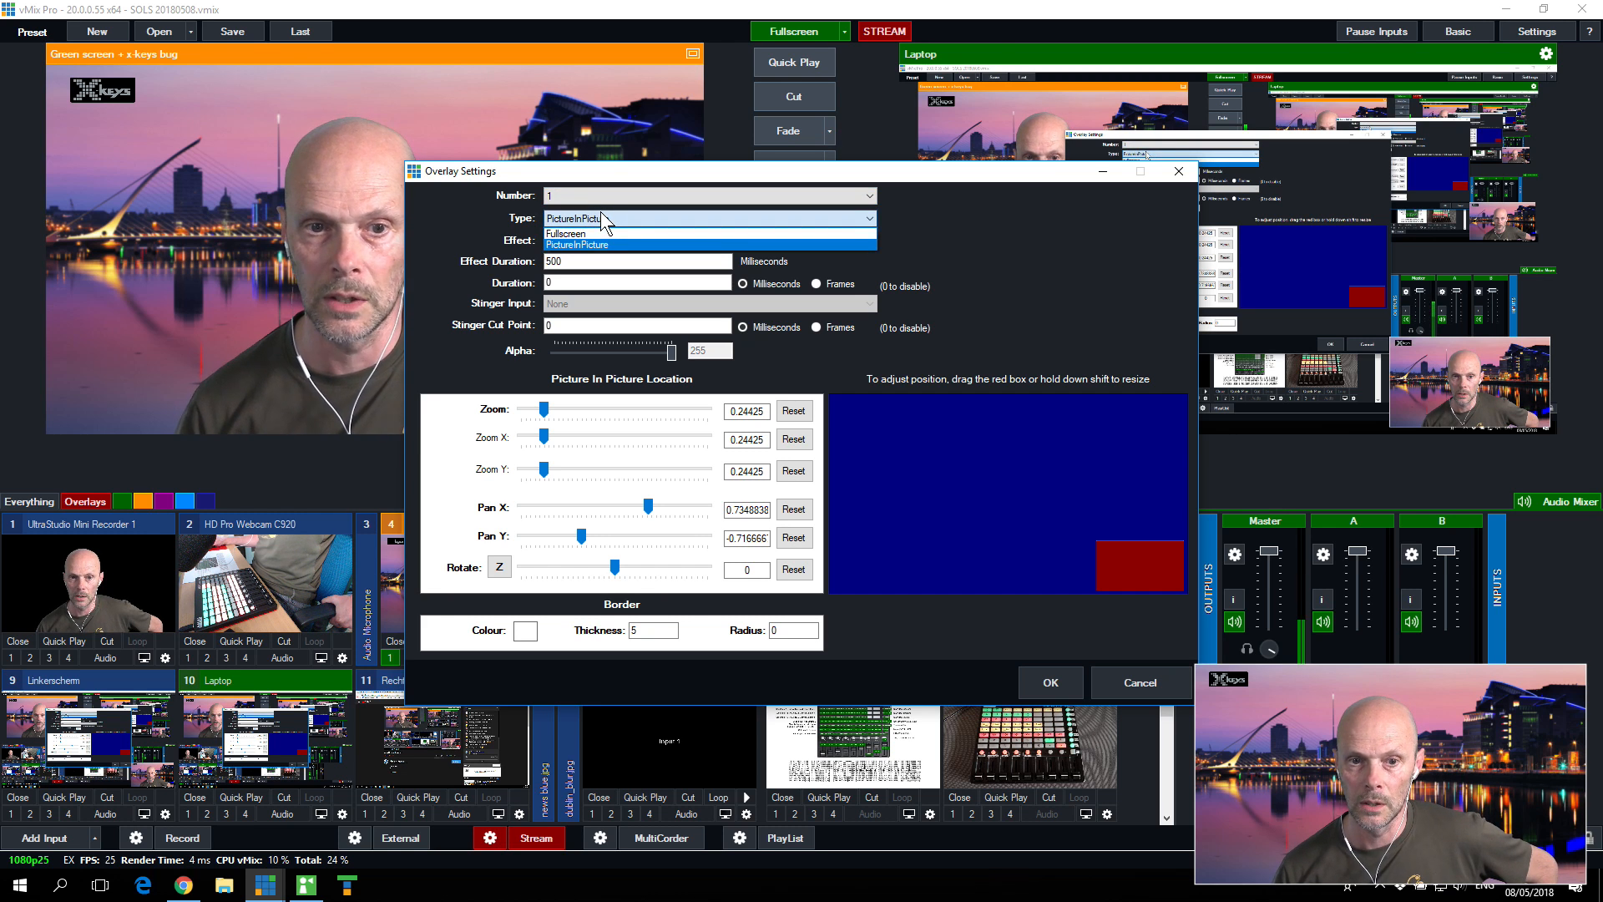
click(601, 217)
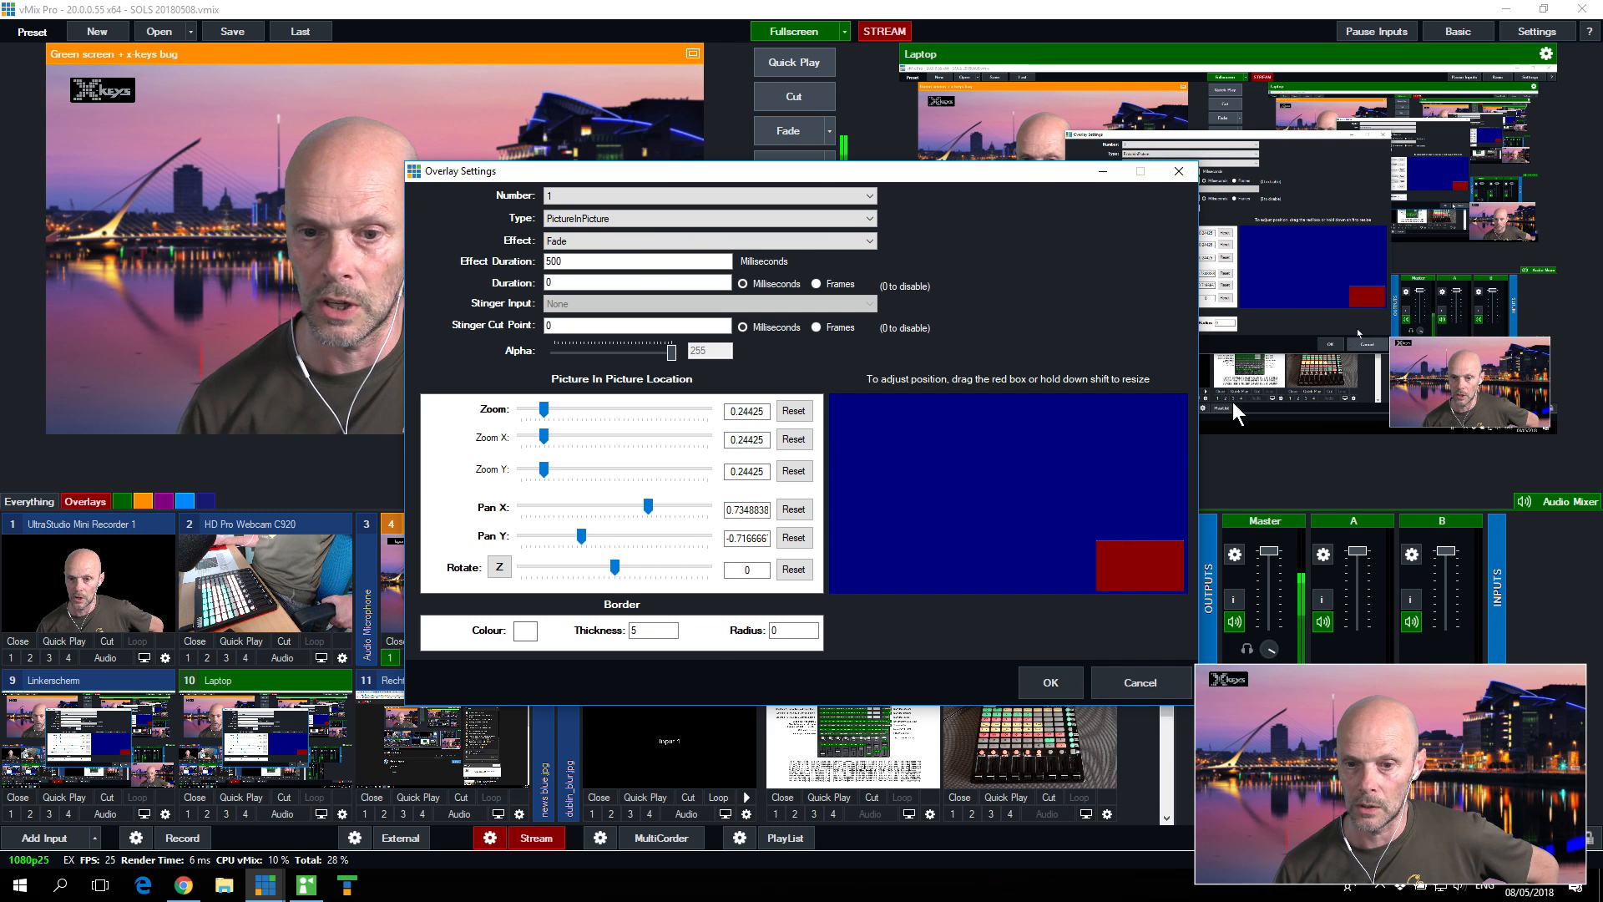
click(1054, 682)
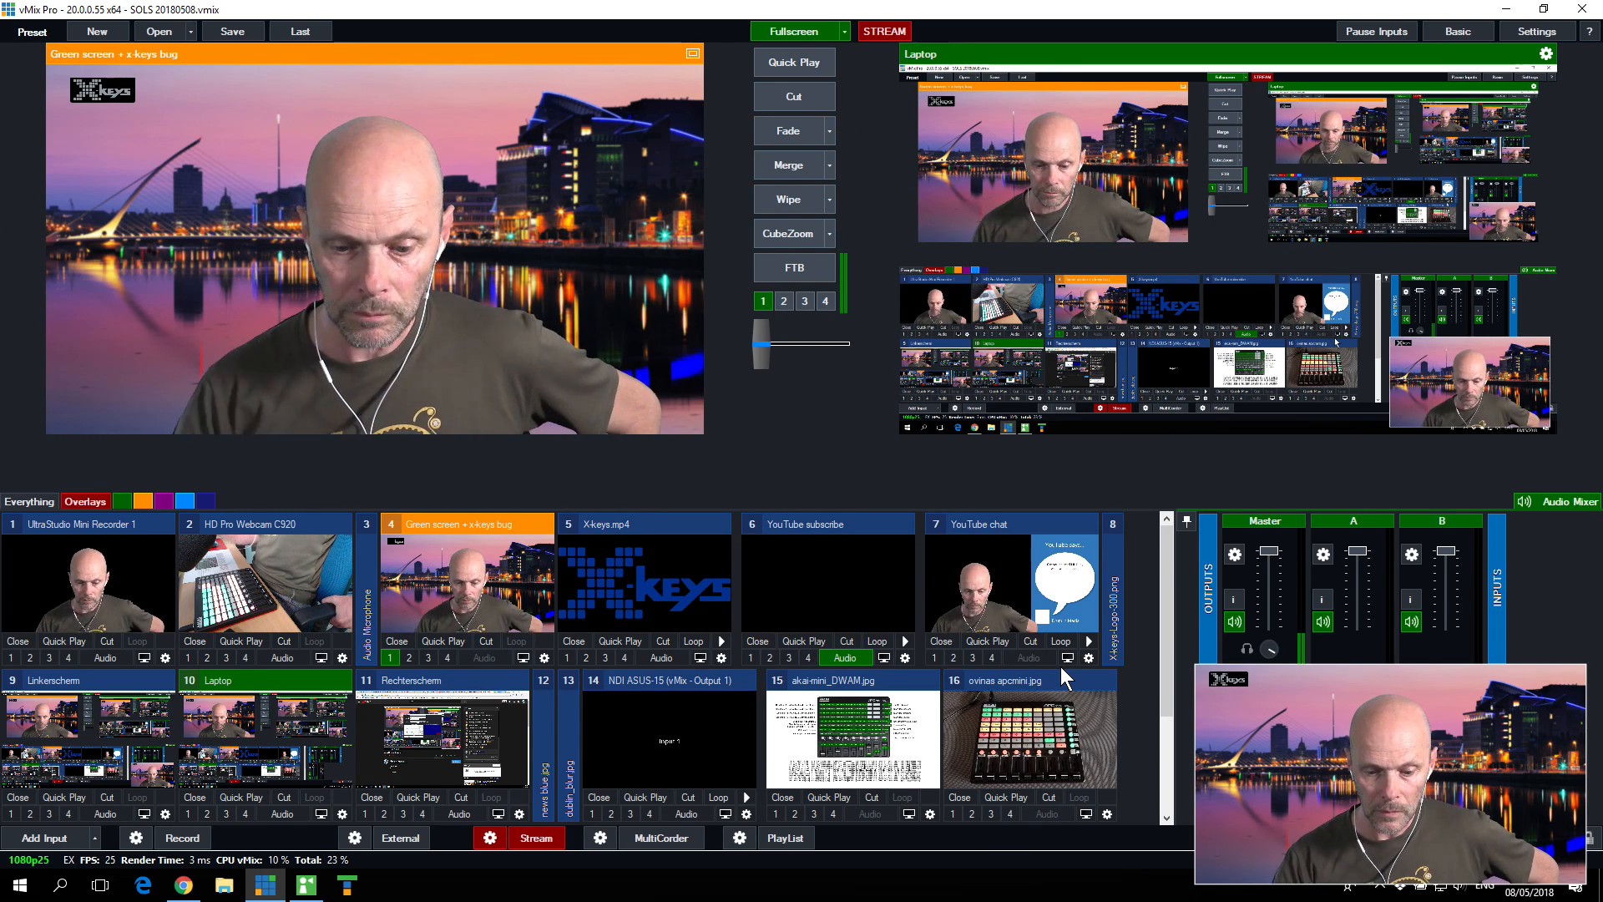
Step: Test the PiP shortcut by toggling overlay 1 off, on and off again
key(F1)
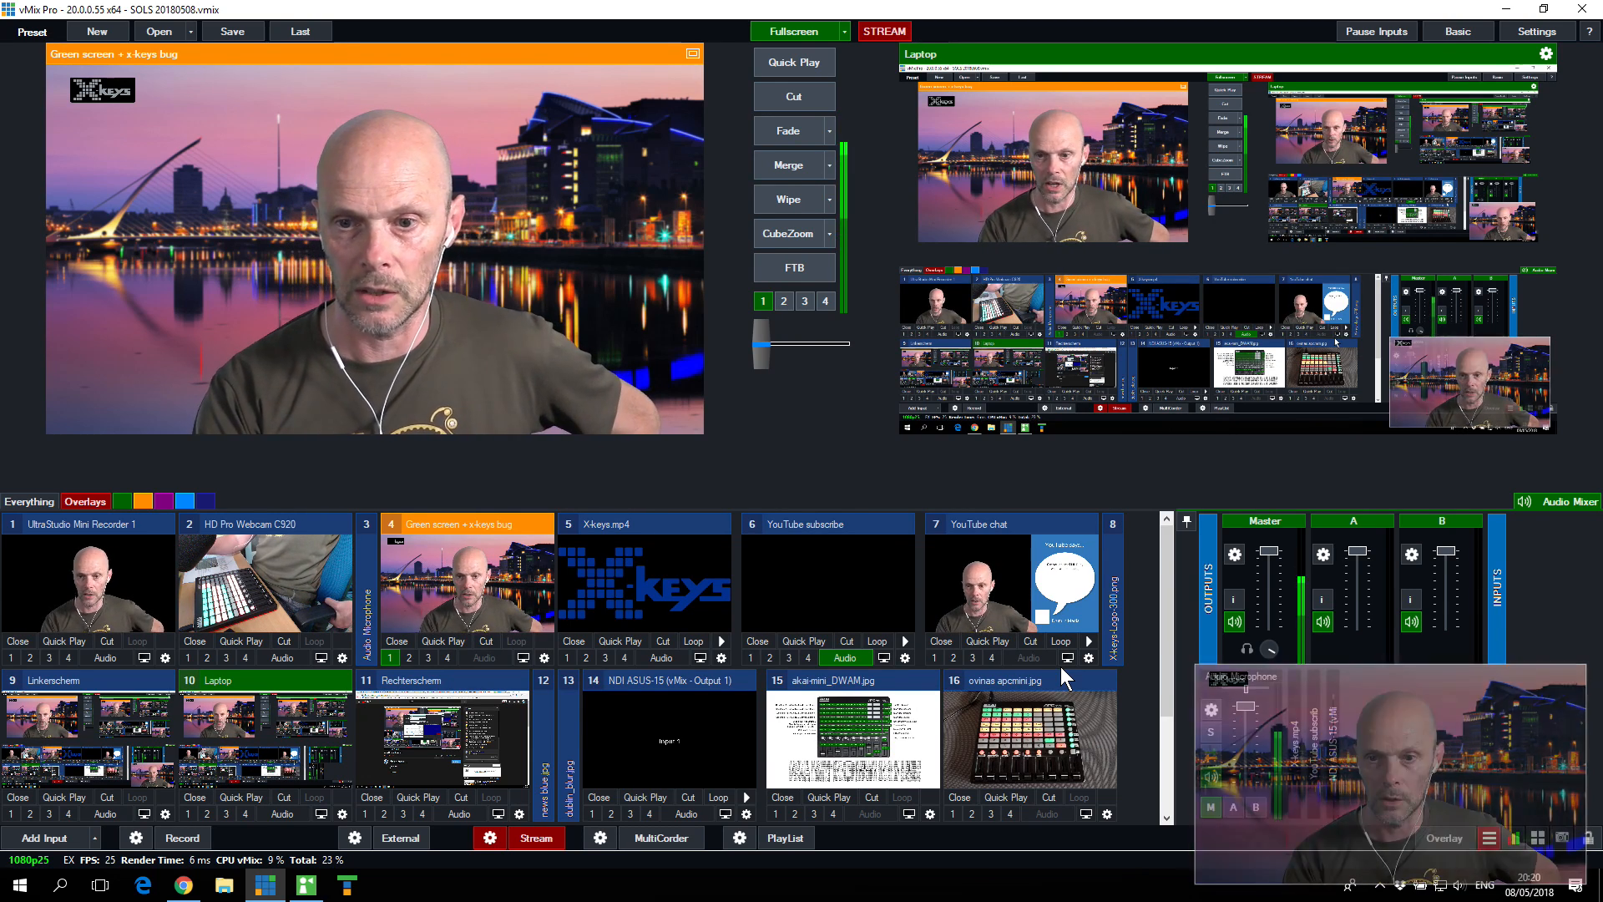
key(F1)
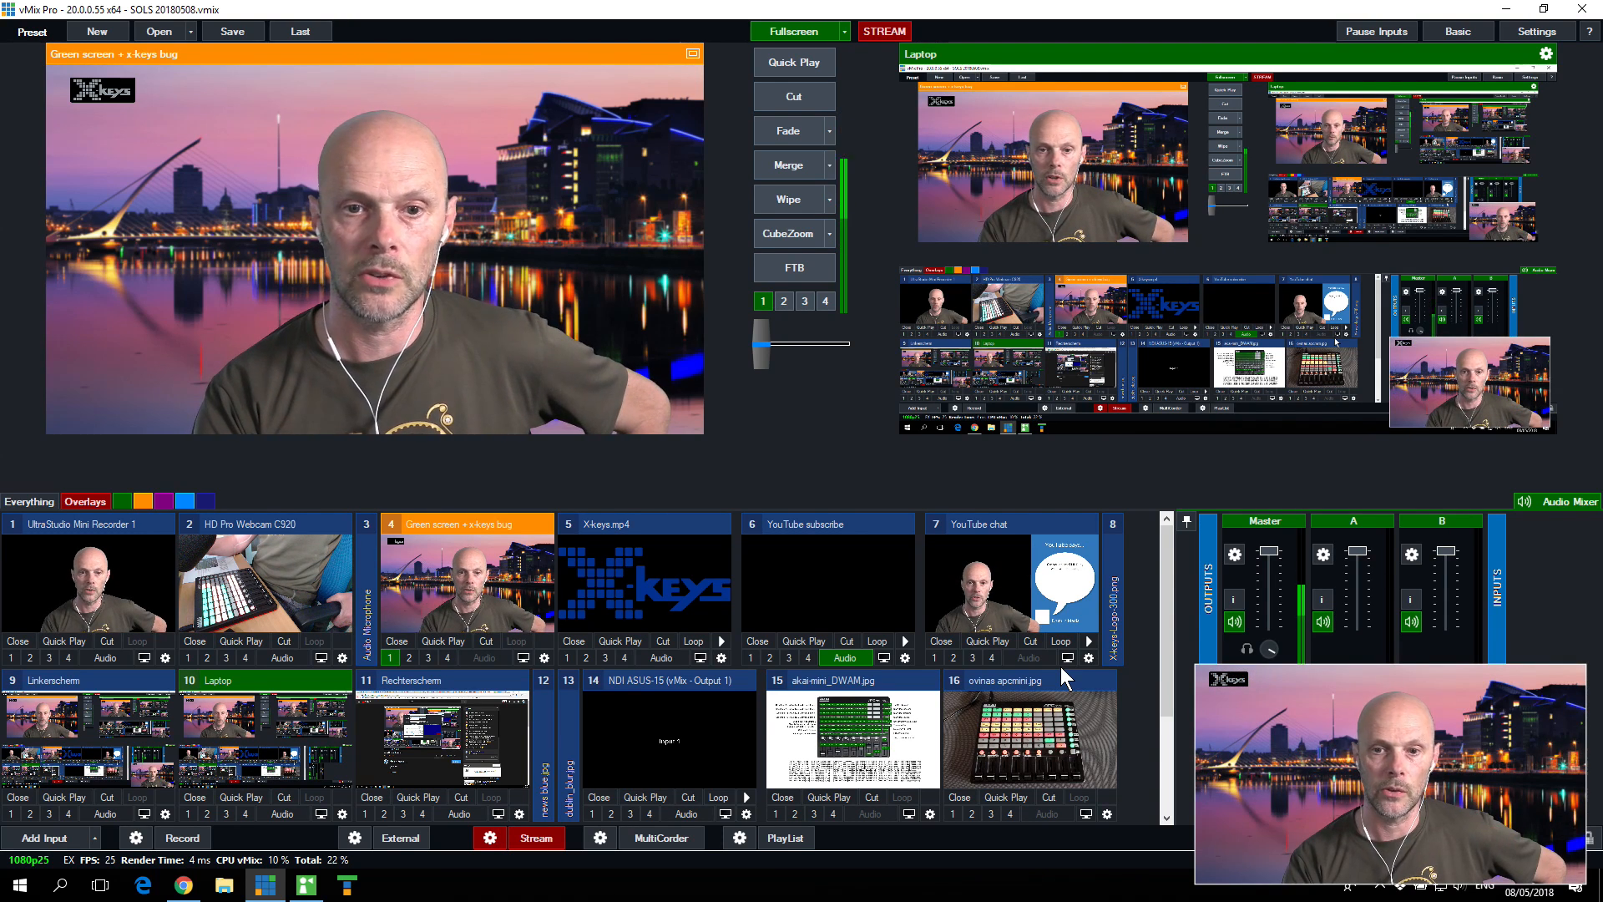
key(F1)
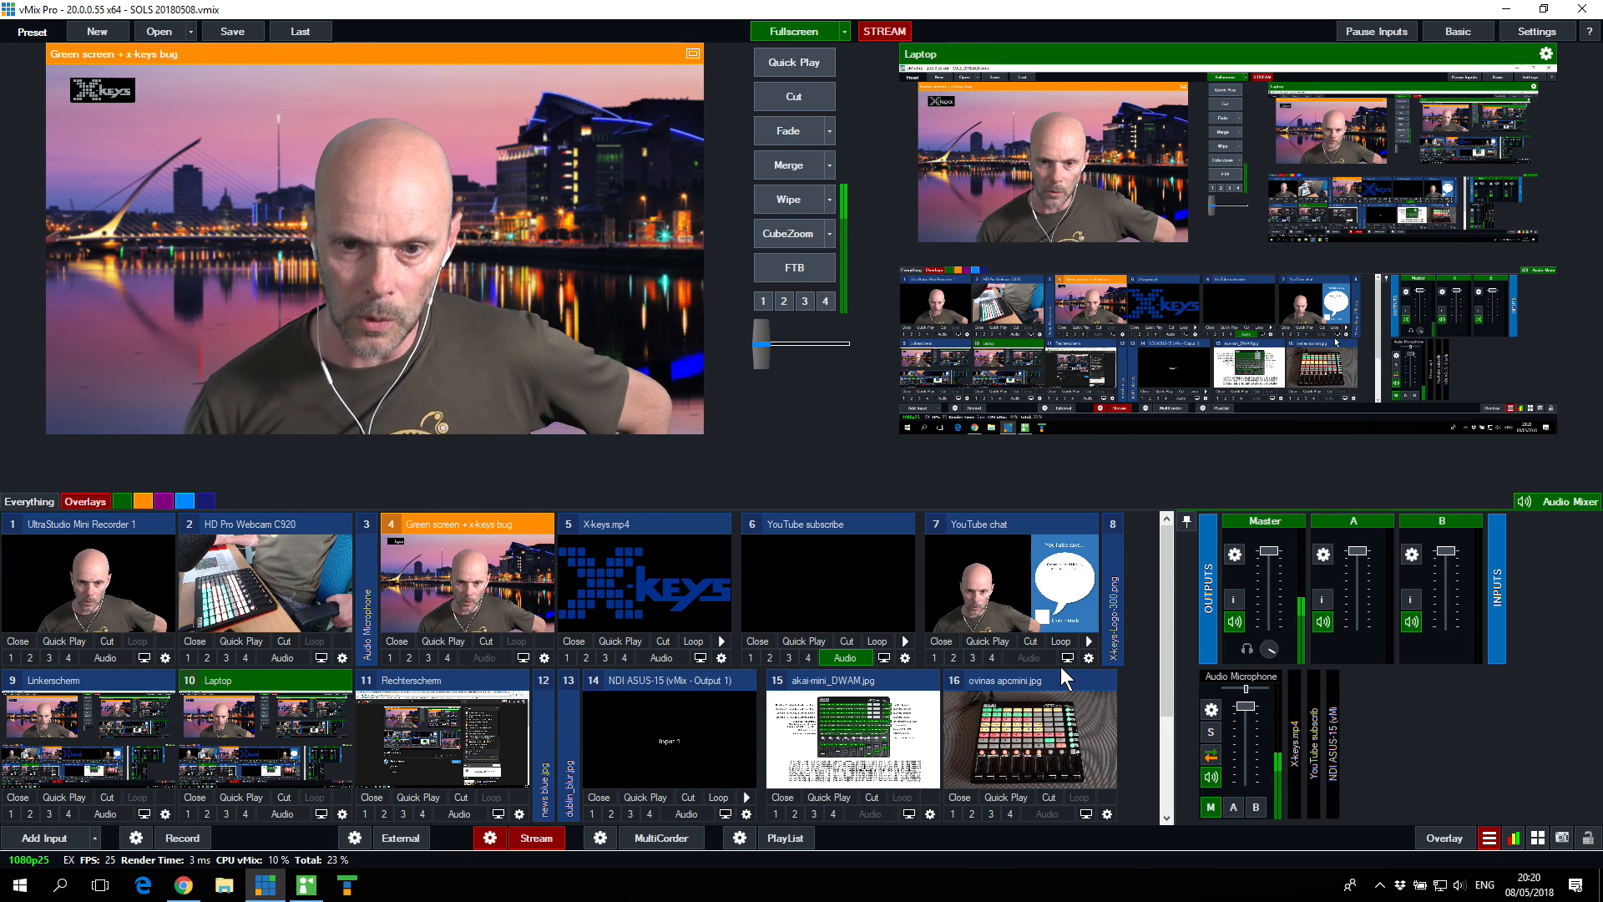
Step: Review the "Fase Previ" shortcut's settings, including the web controller option, from the shortcuts overview, and leave without saving
click(1543, 839)
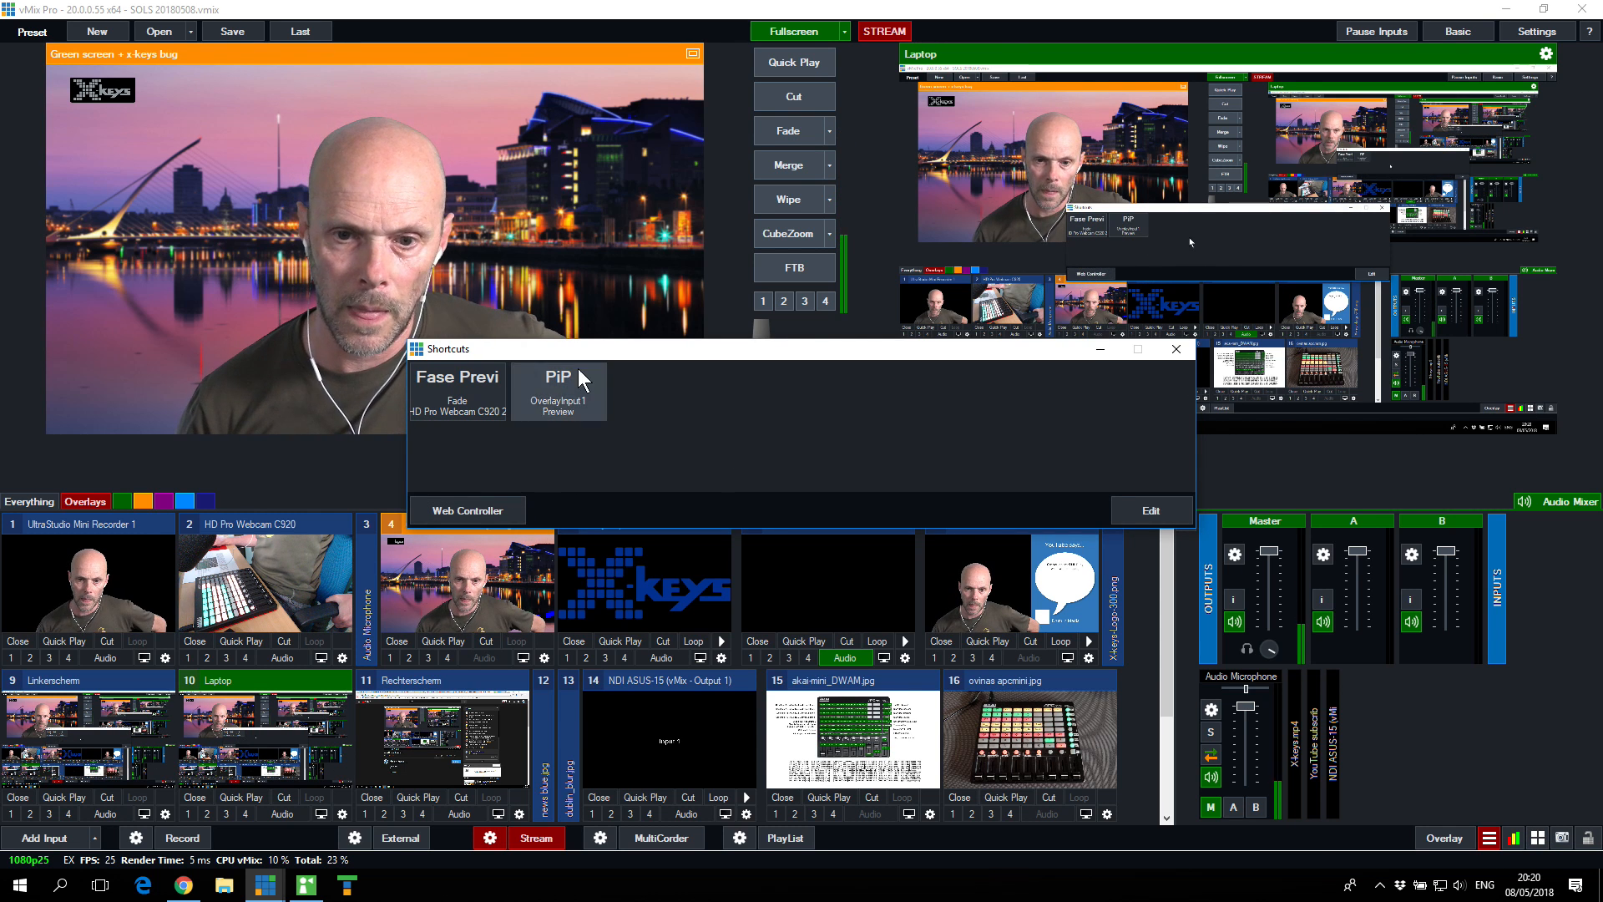
click(1130, 504)
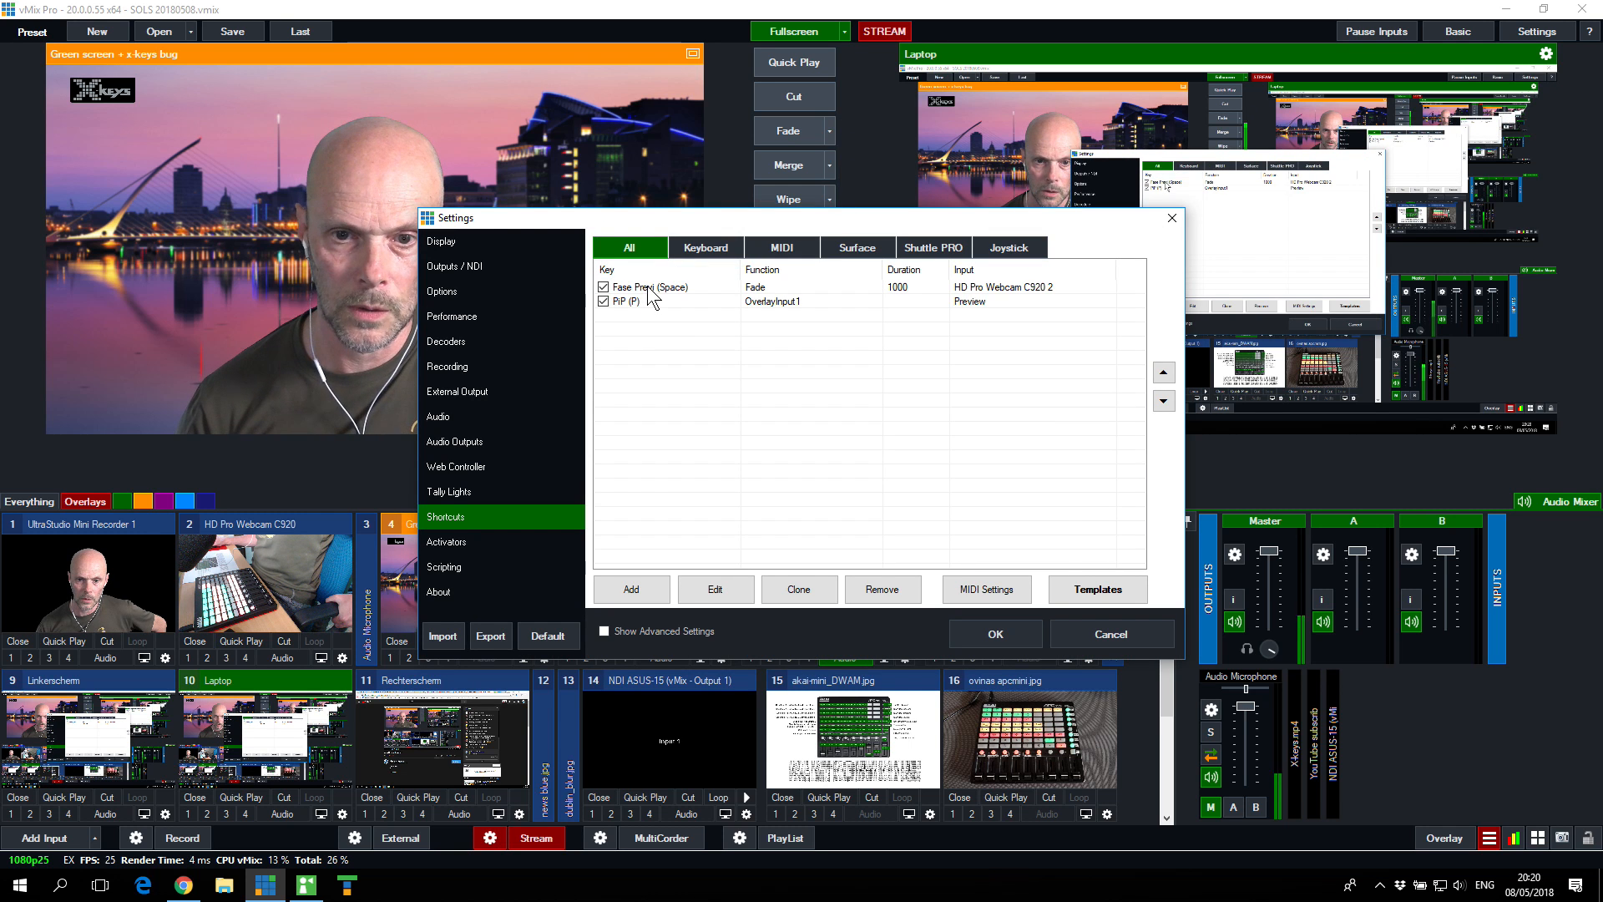
double_click(652, 296)
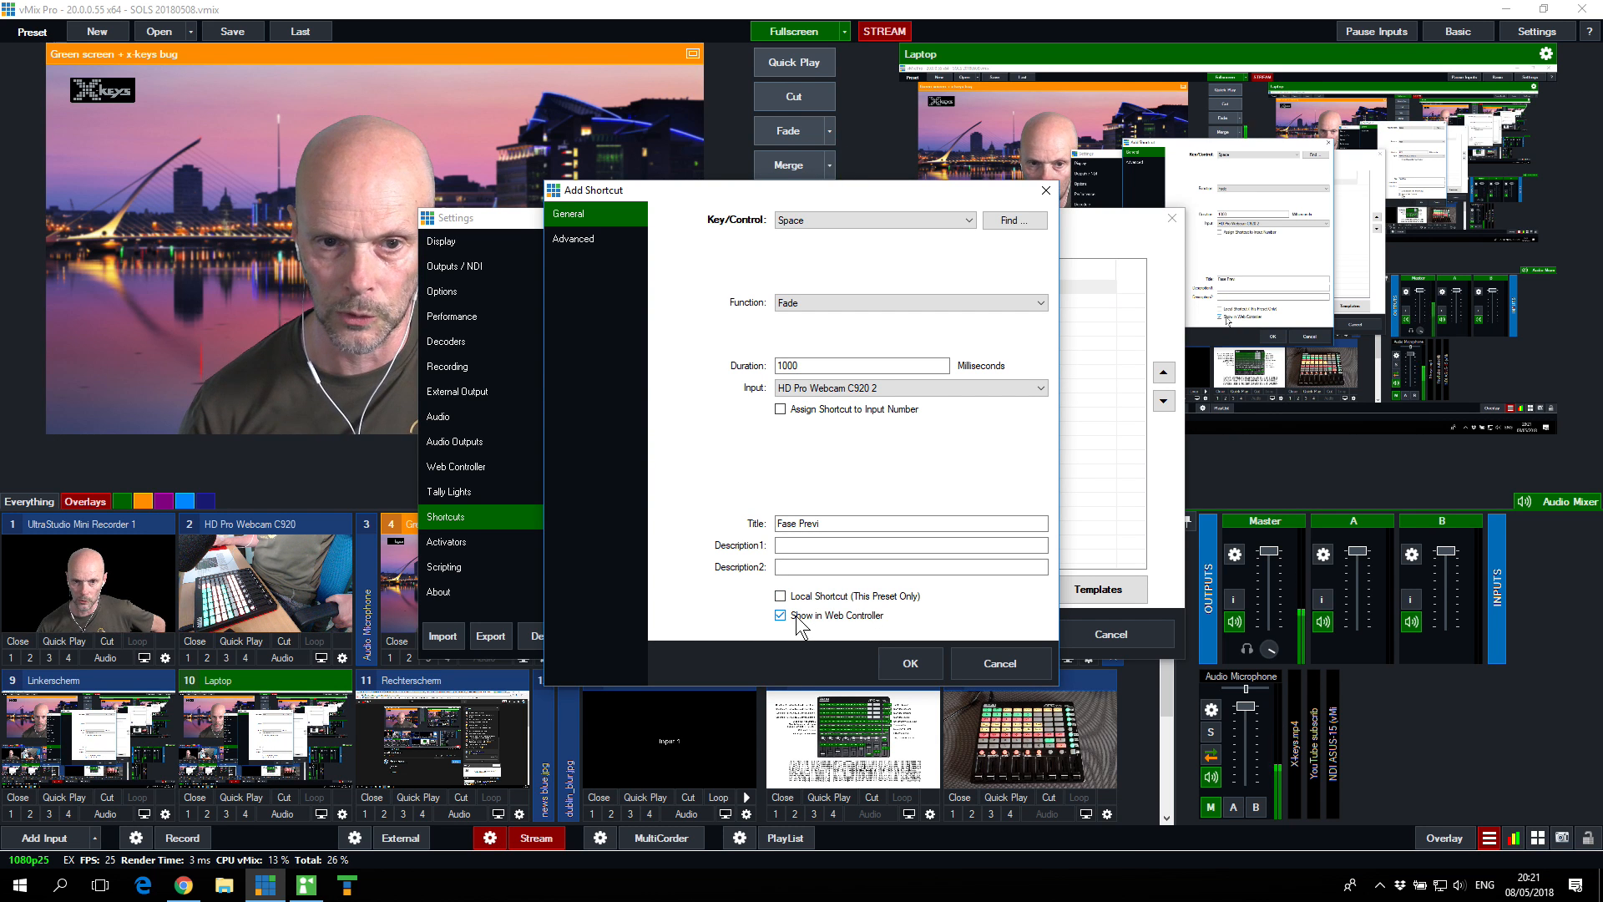
click(1009, 668)
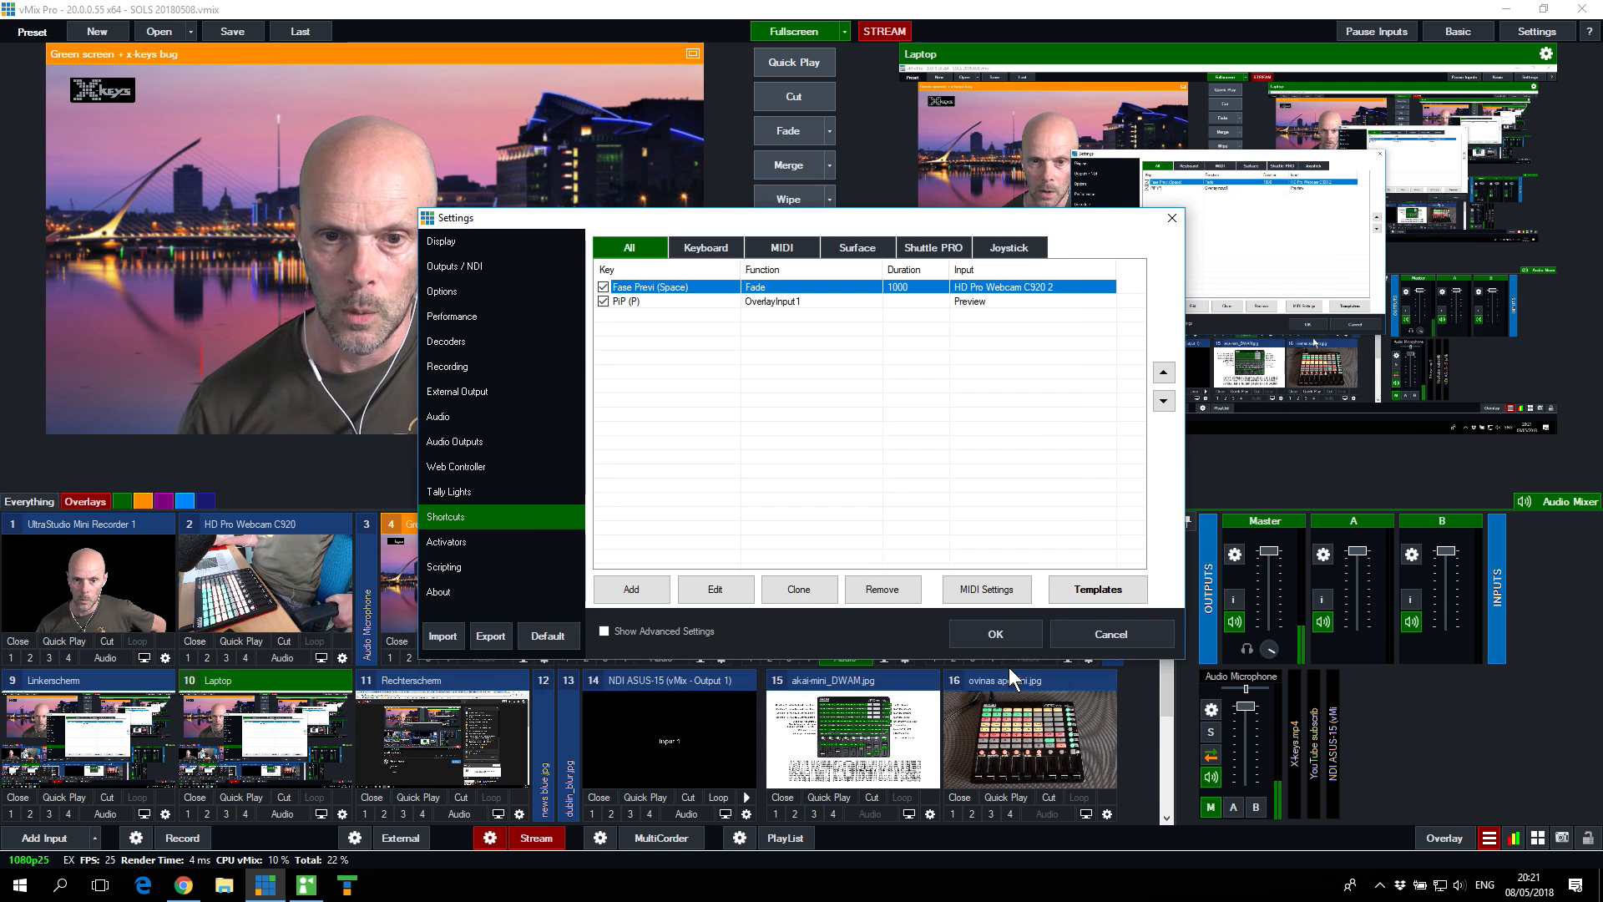
click(1109, 632)
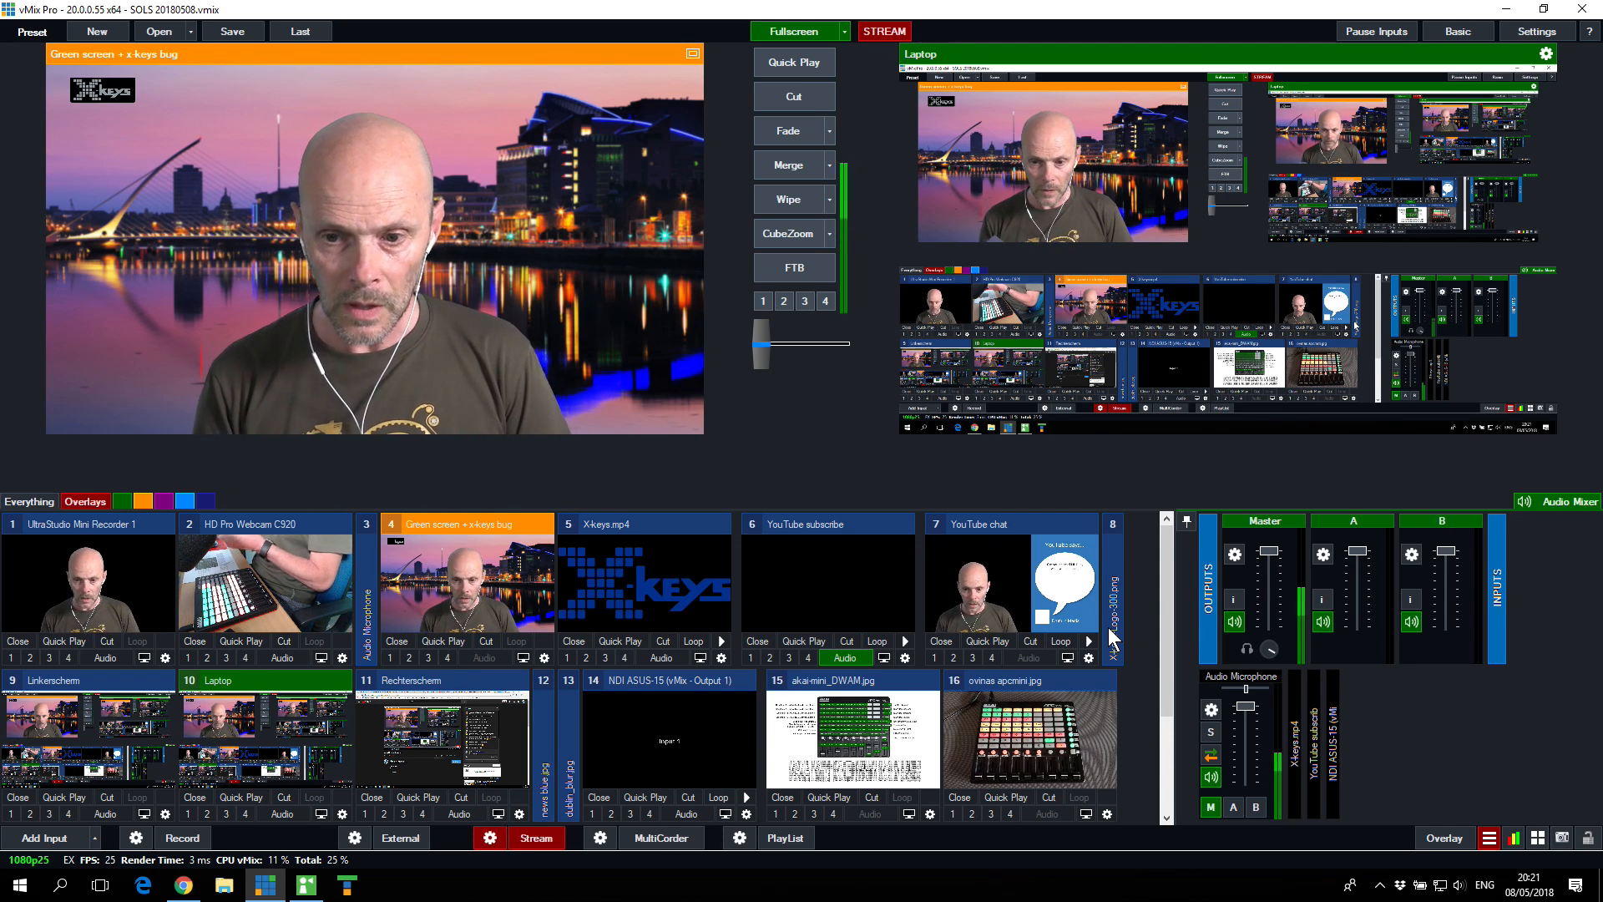
Step: Launch the Web Controller from the shortcuts overview and close the overview
click(1536, 839)
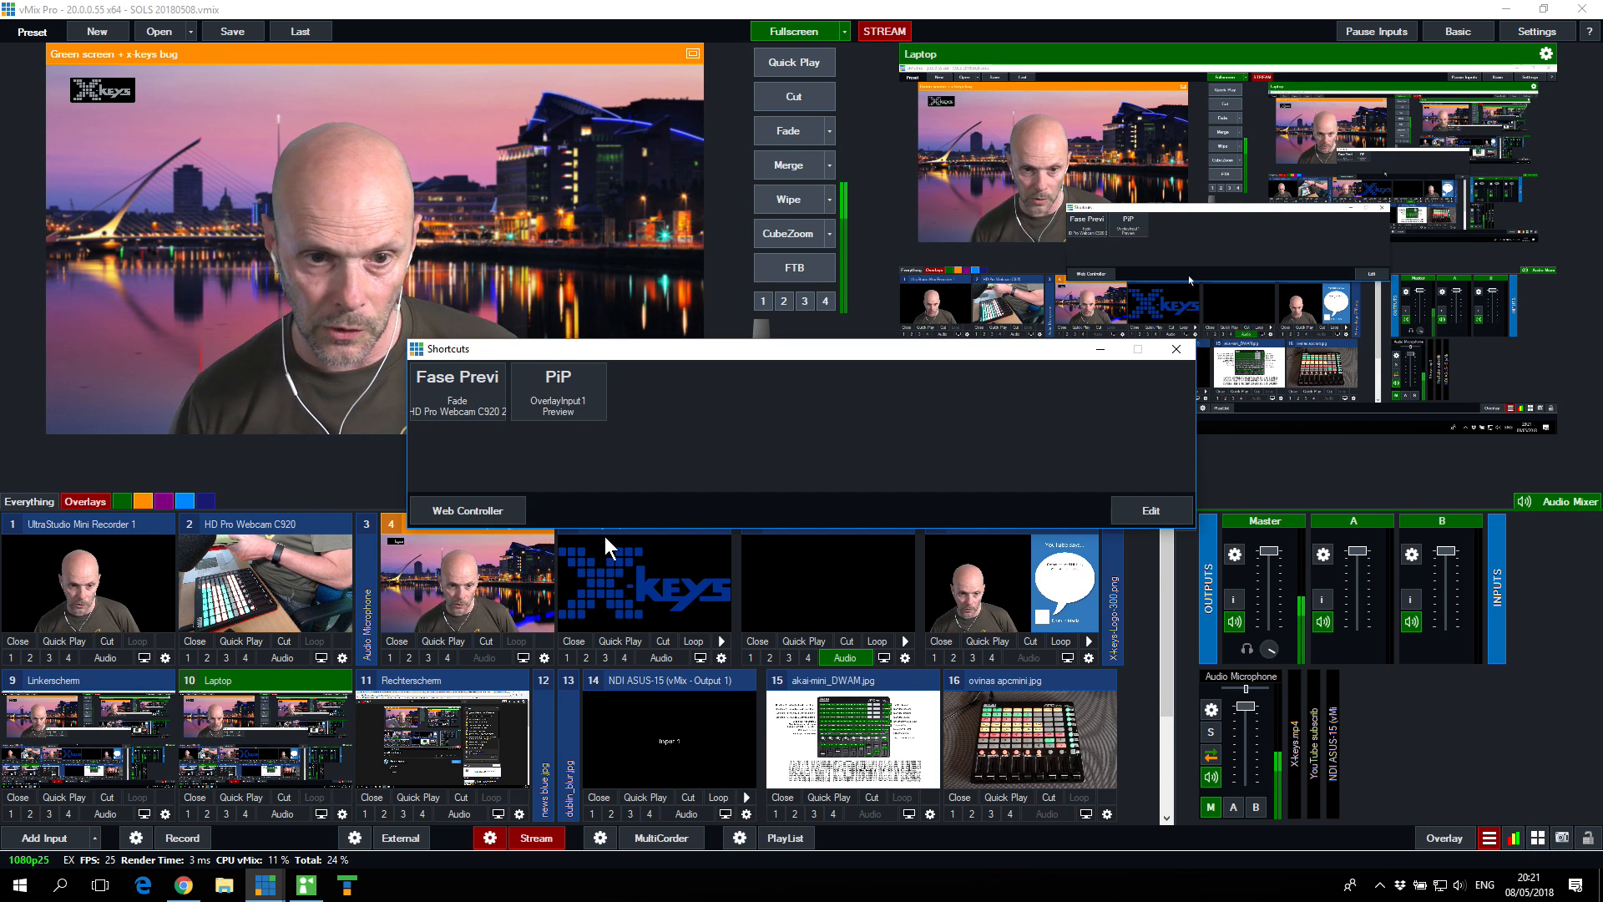
click(469, 511)
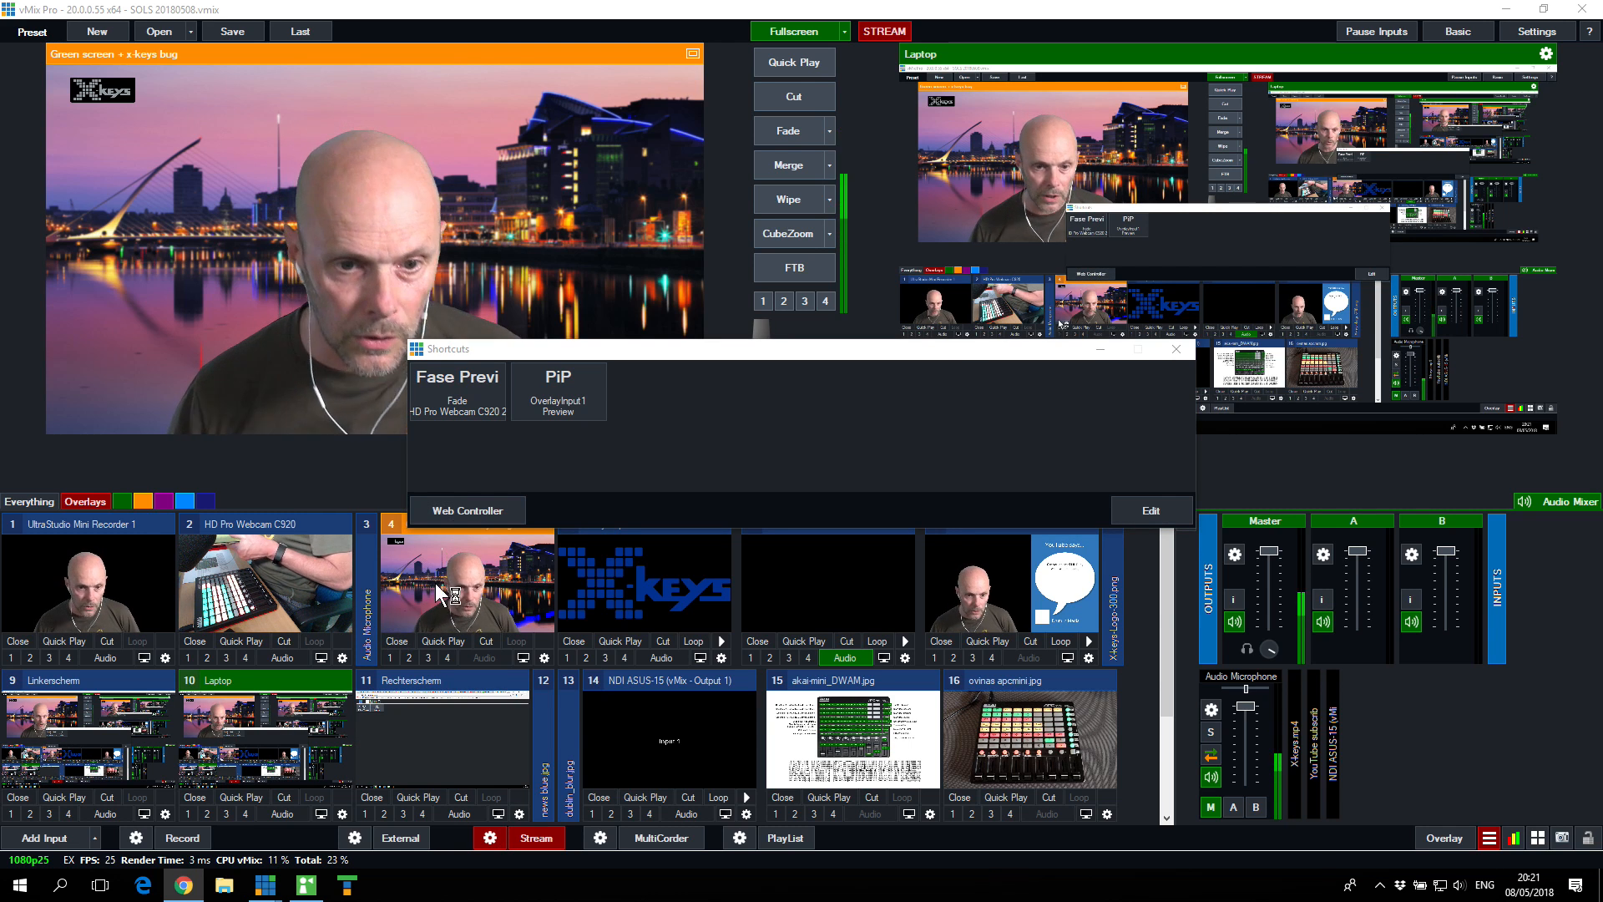
click(1177, 349)
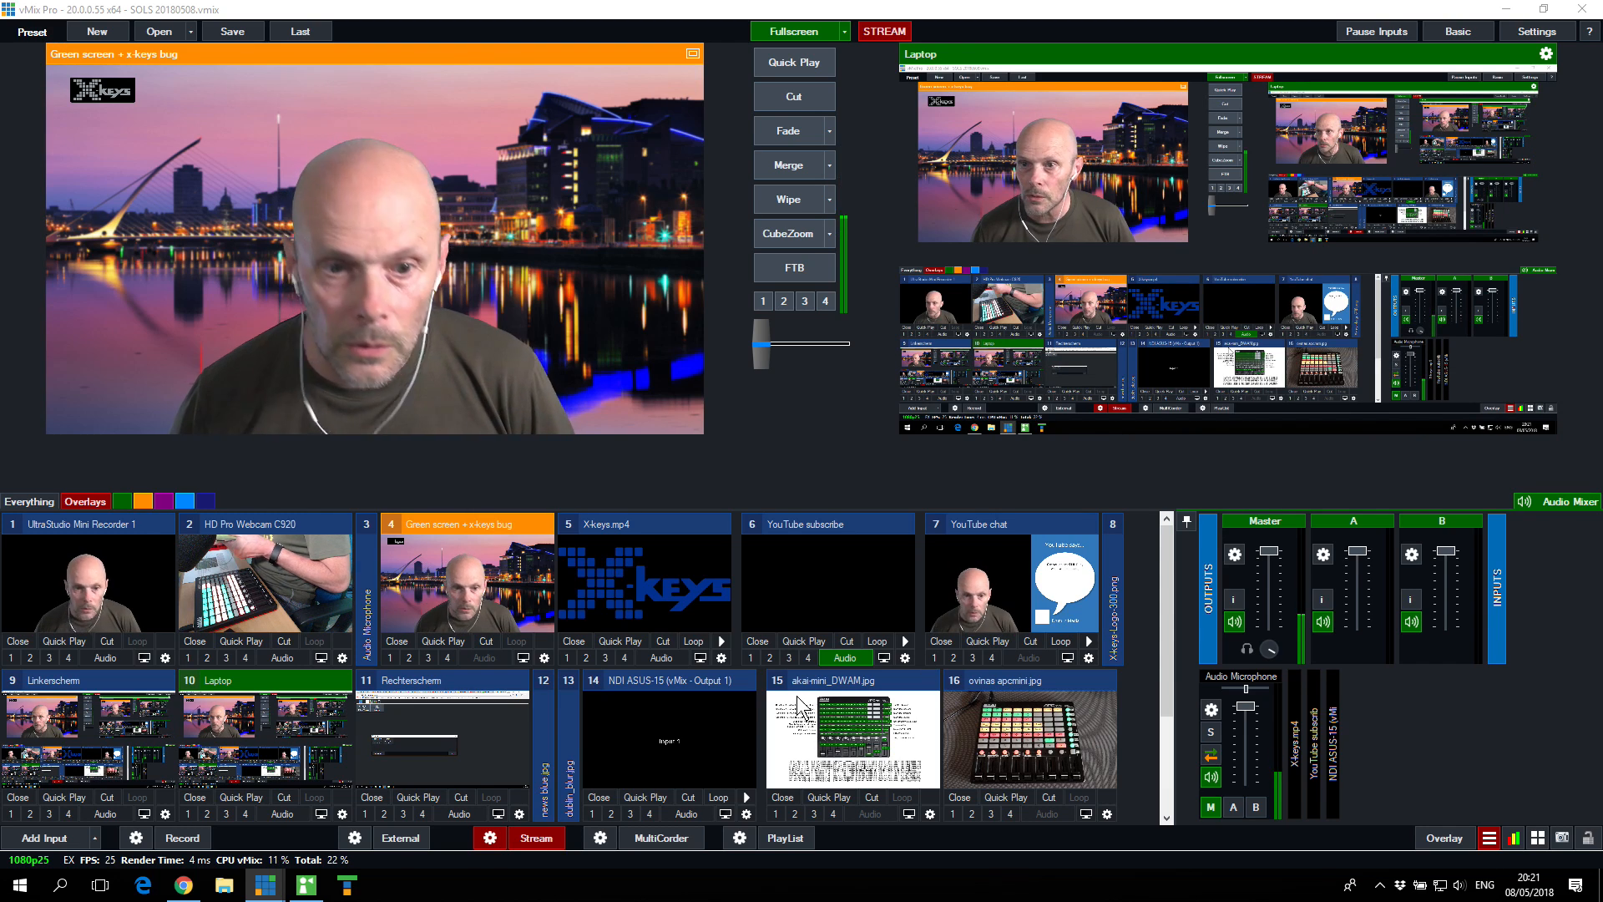
Step: Put the Rechterscherm input in preview and send it to the live output with Quick Play
click(473, 754)
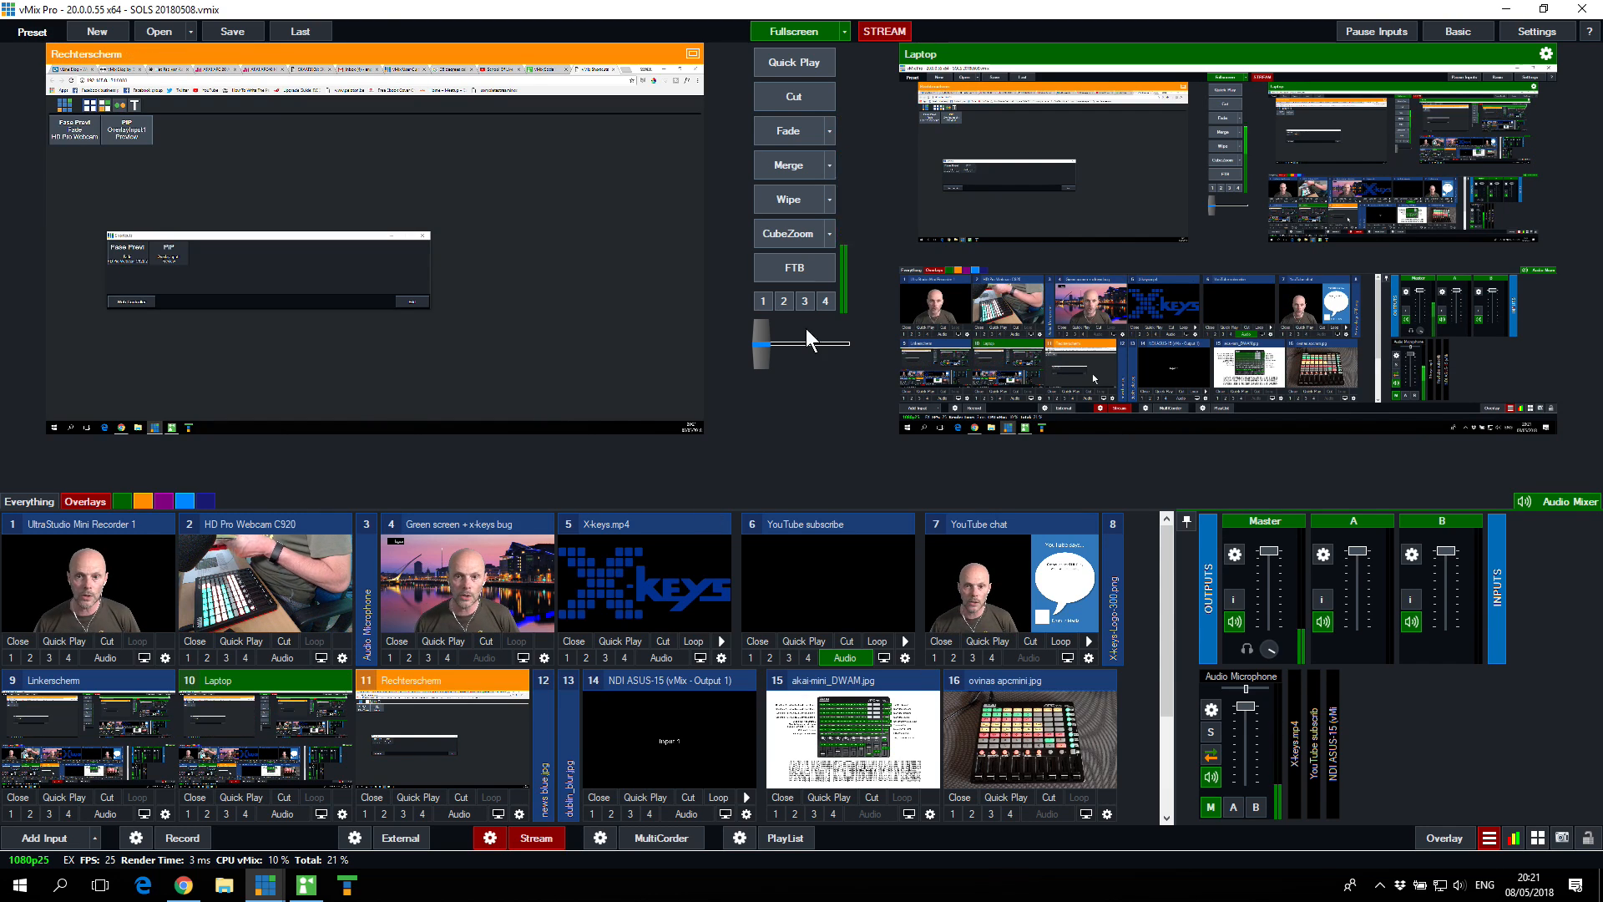
click(810, 67)
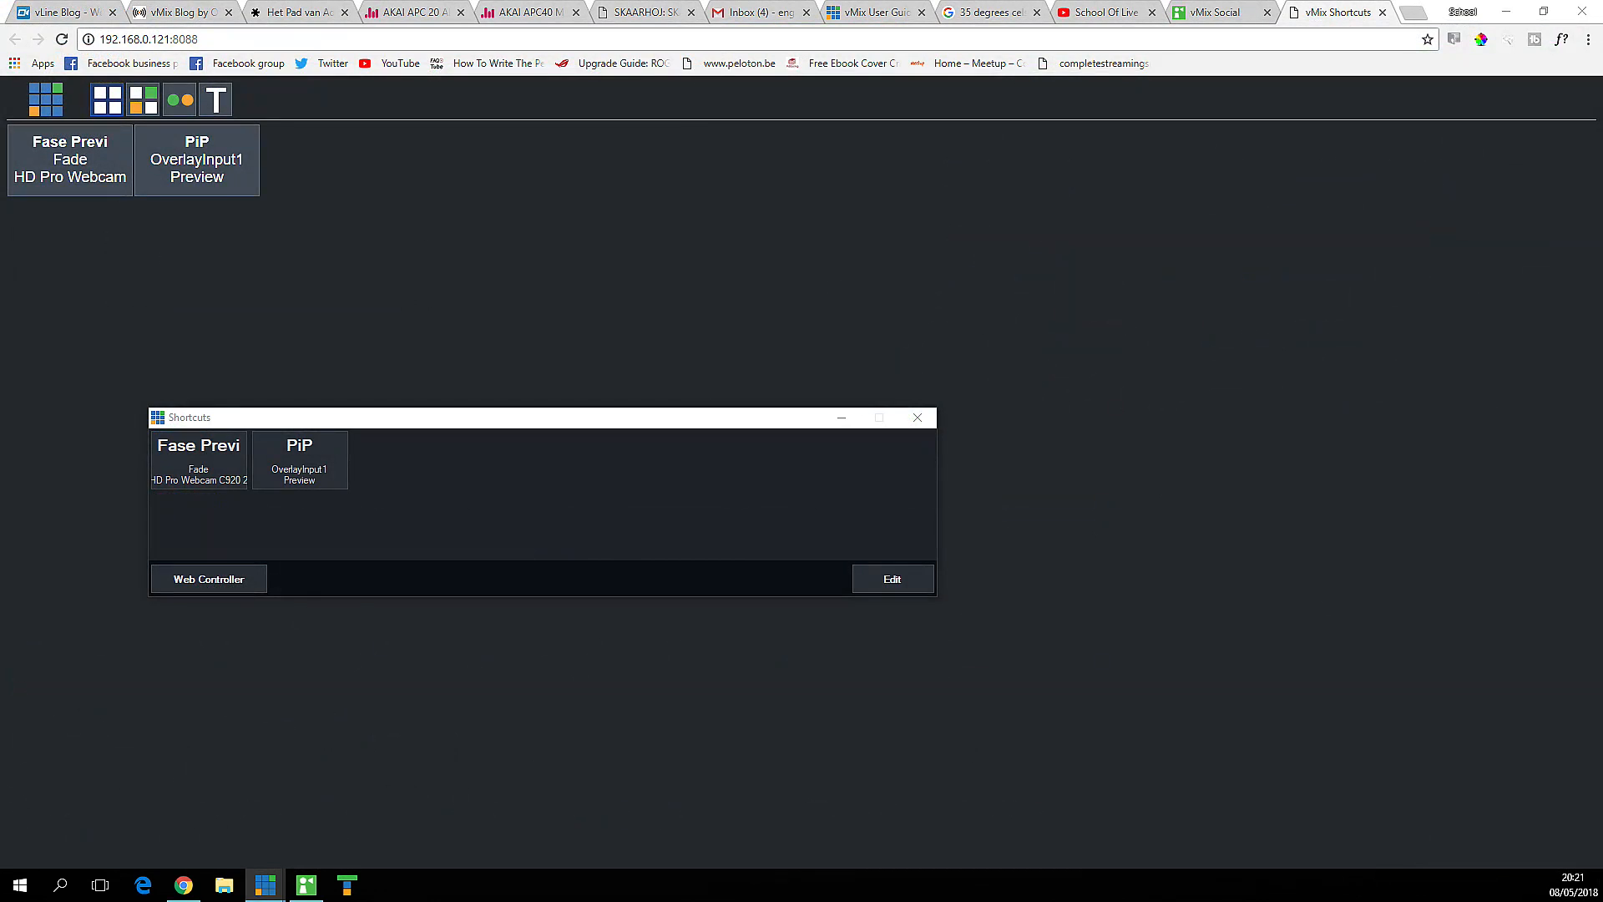
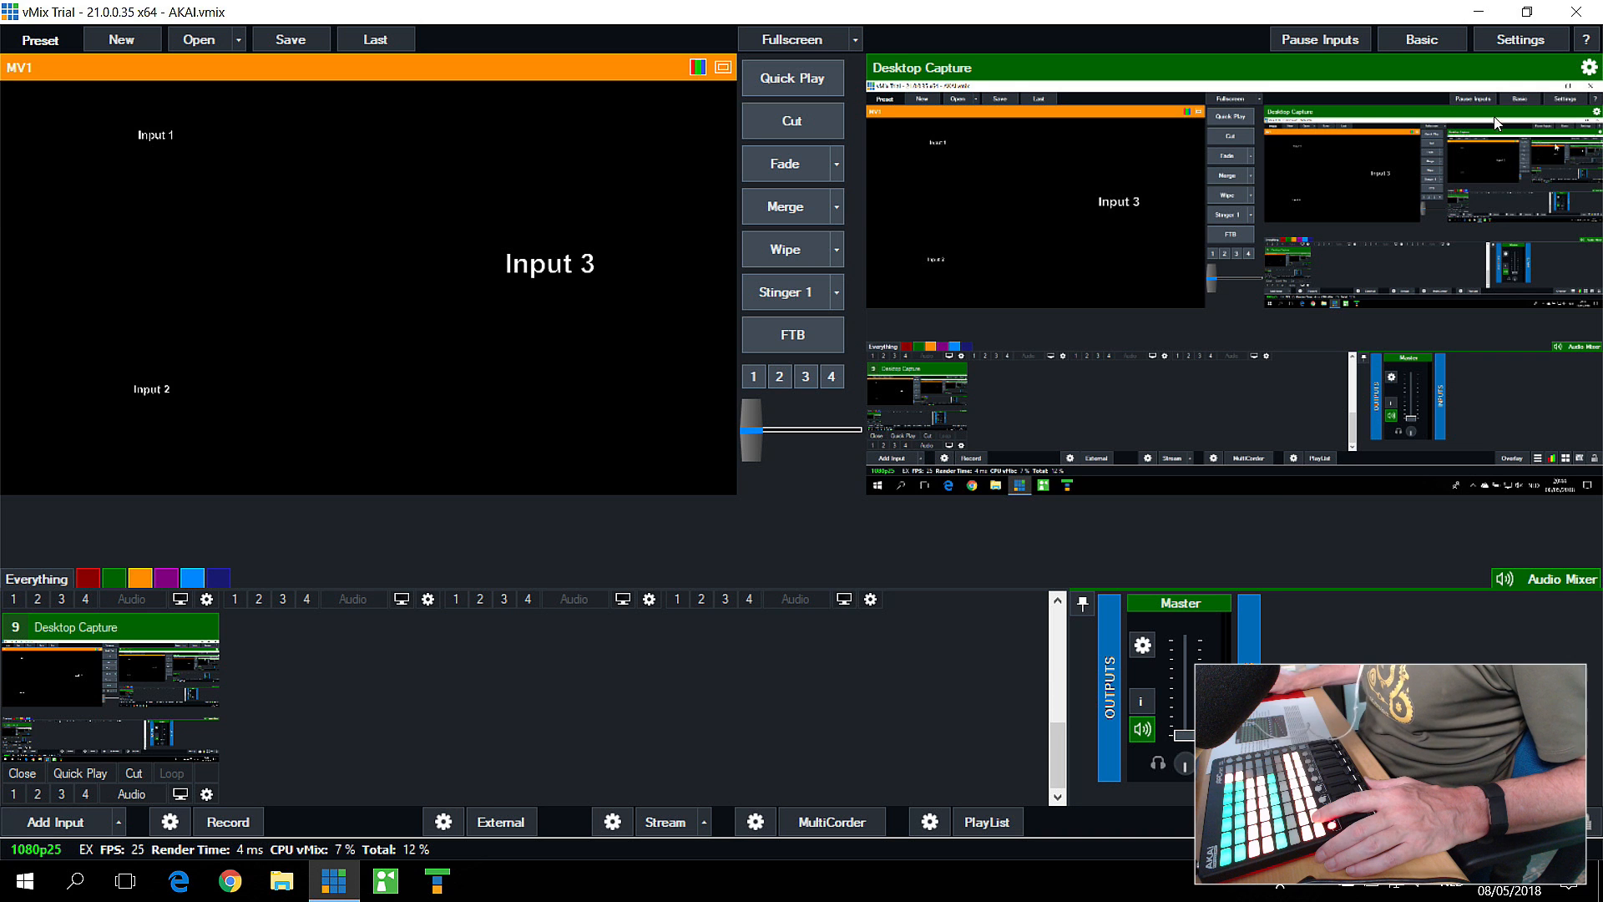
Step: Set Output 2's source to Input9 in the output settings, turn its NDI on, and close the settings
click(1503, 40)
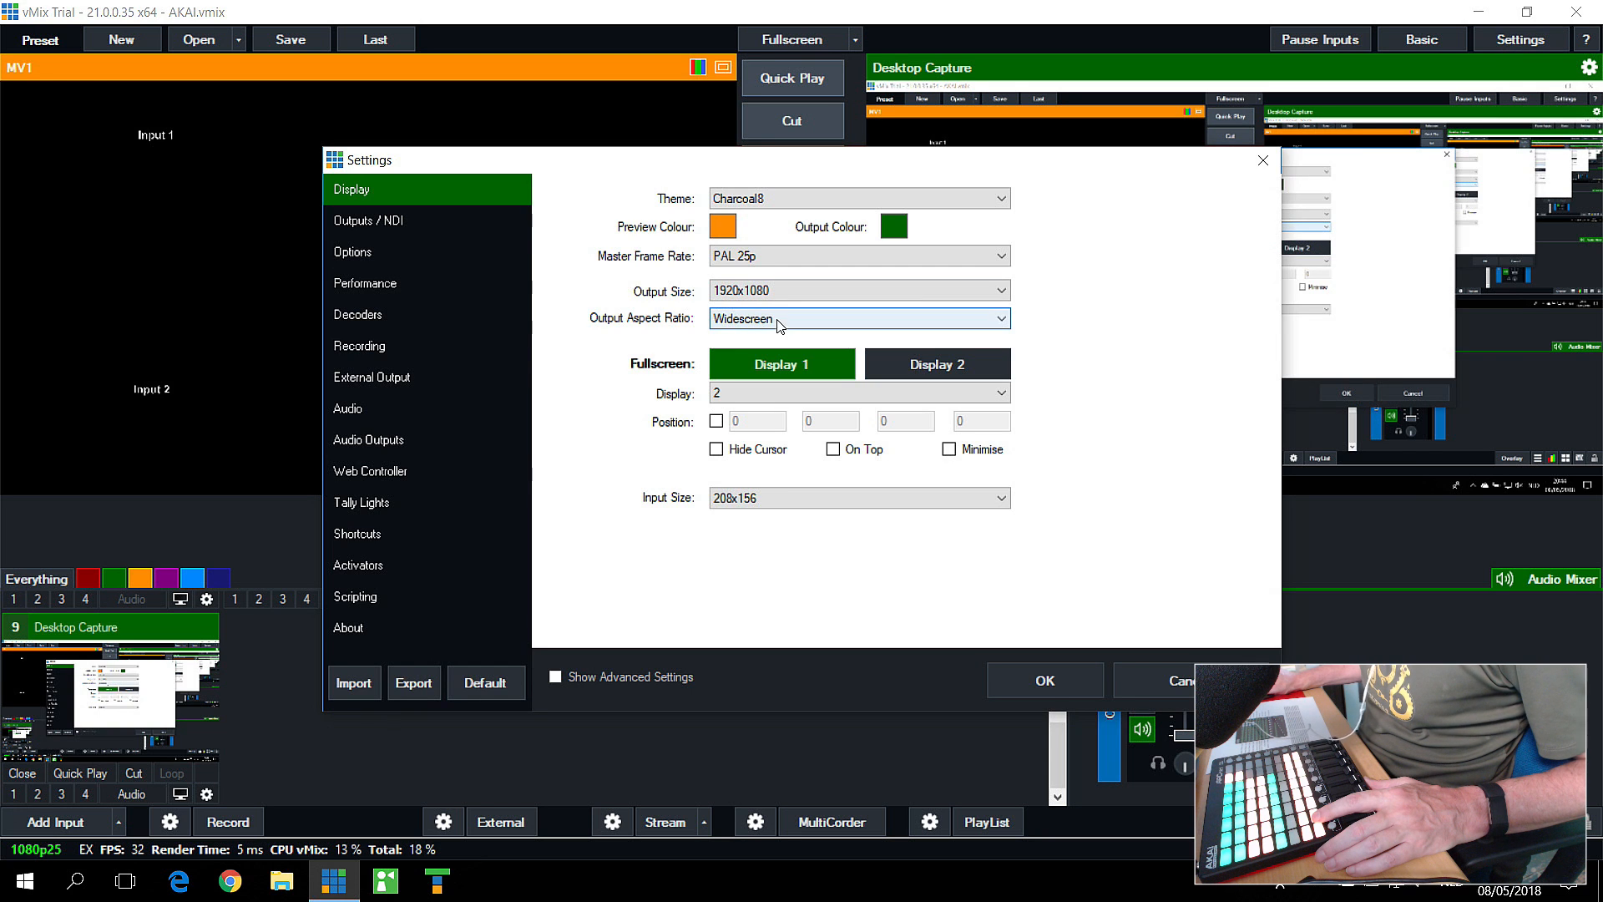
click(378, 223)
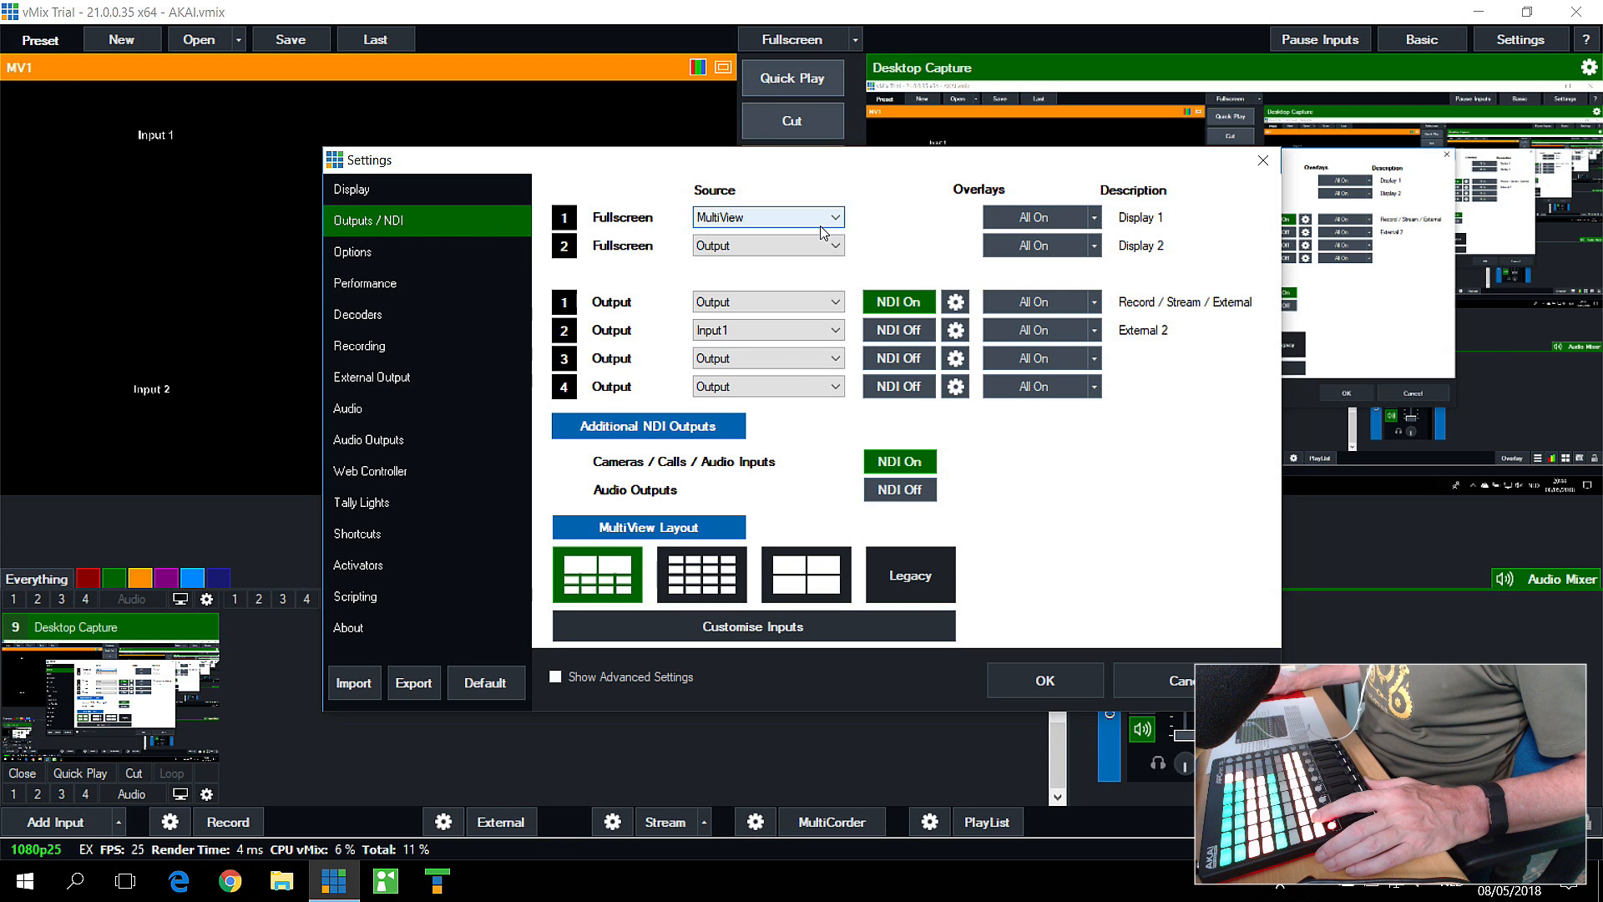
click(785, 331)
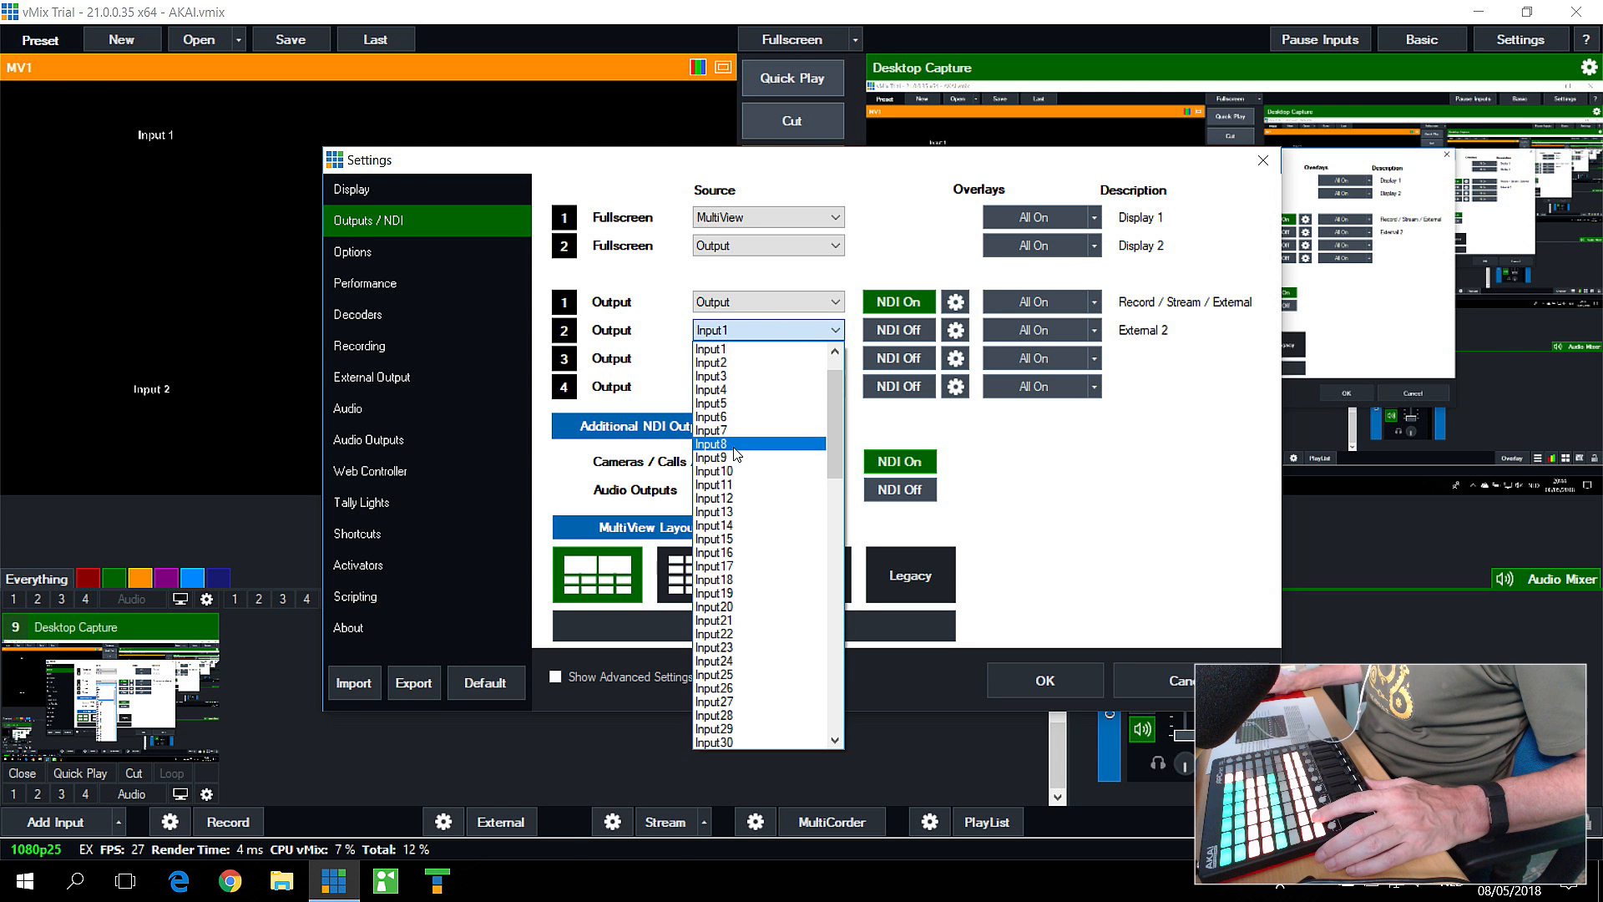
click(733, 459)
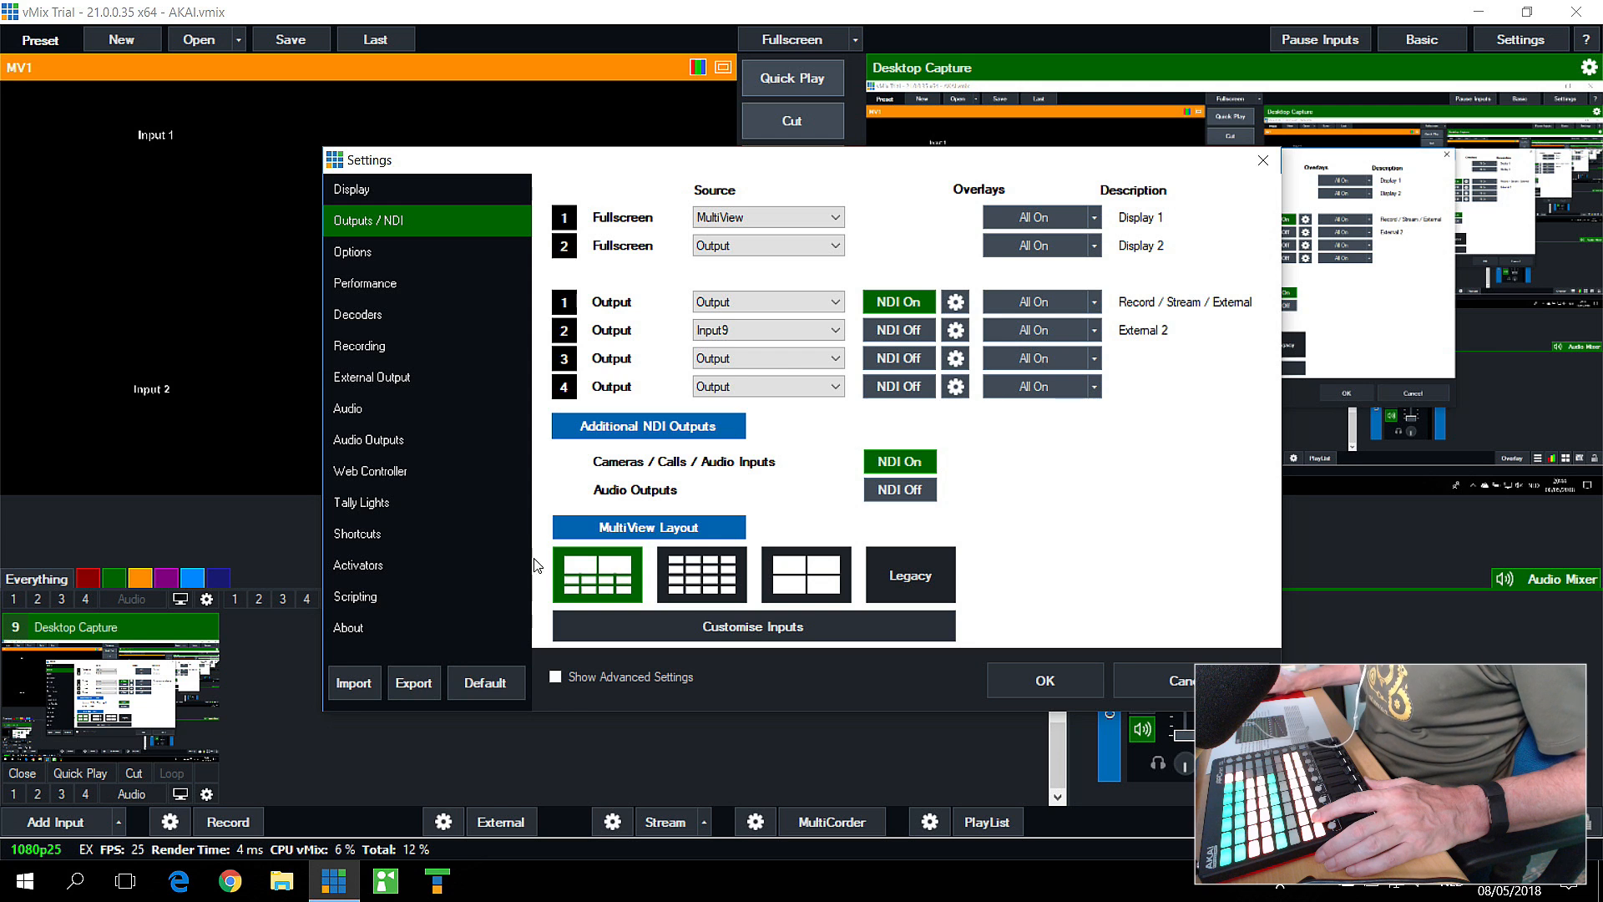
click(888, 330)
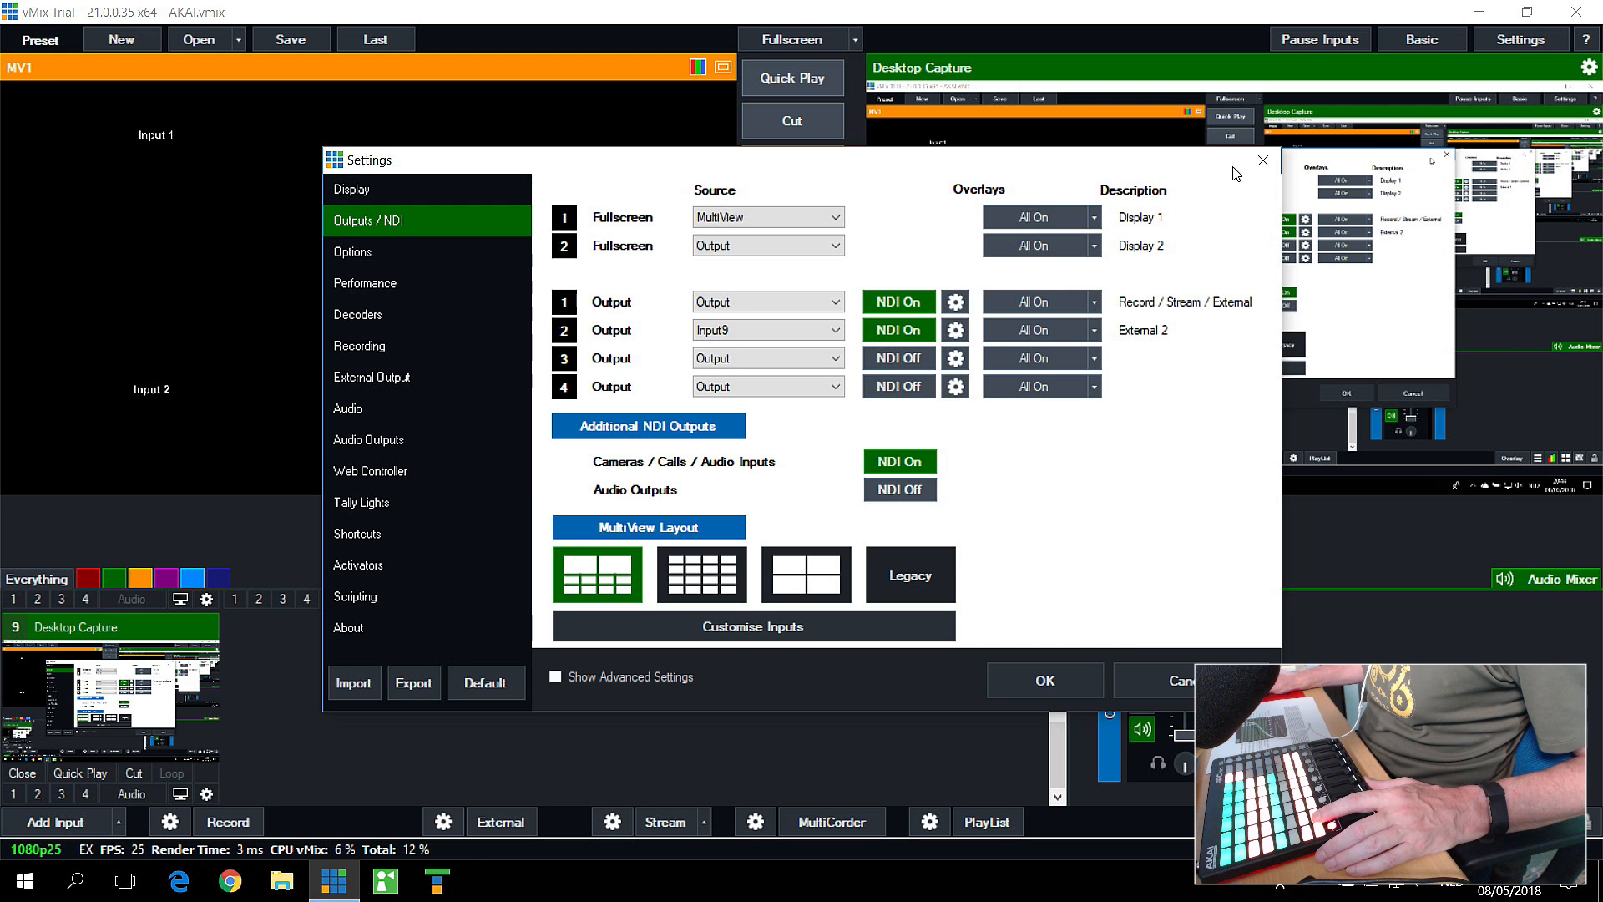
click(1263, 160)
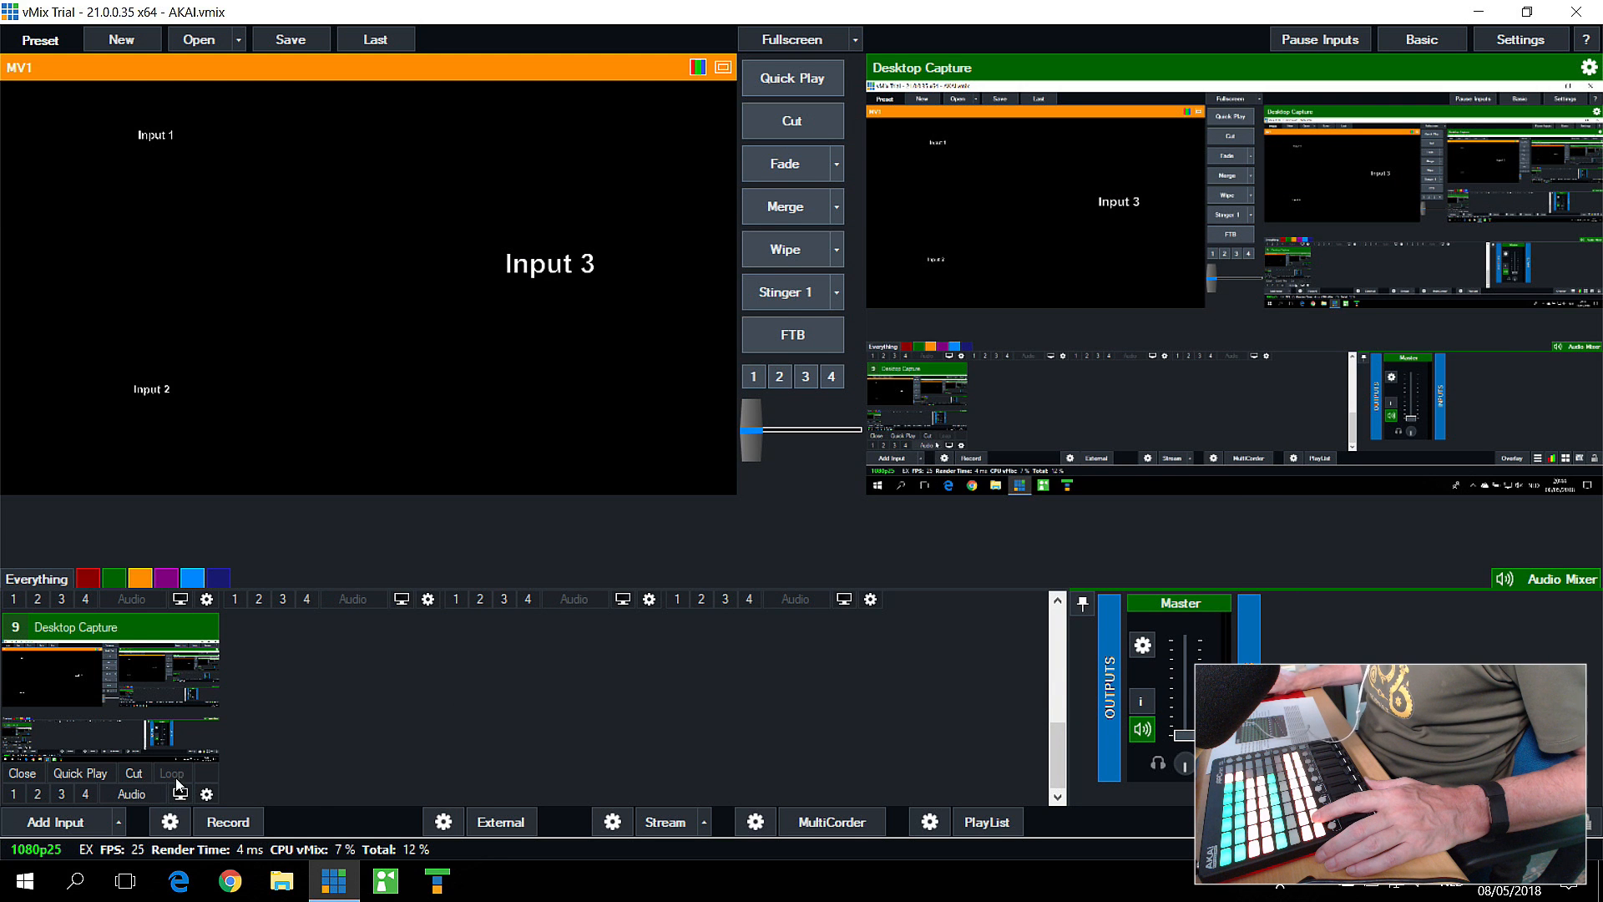
Step: Start the External output and put Input1, followed by Input2, in preview
click(506, 825)
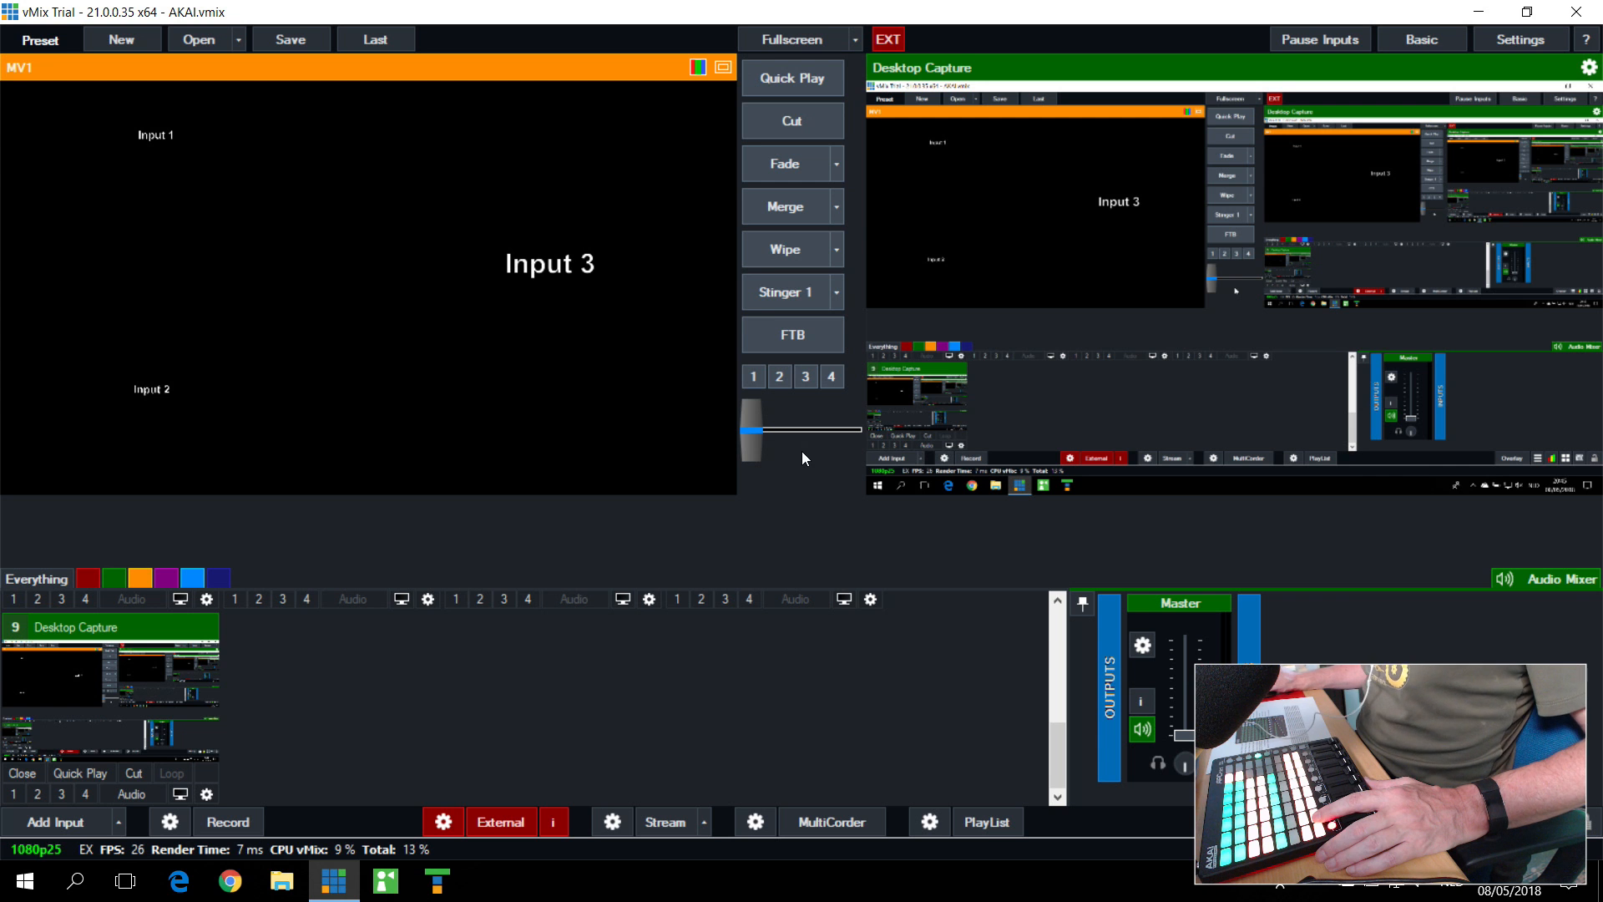
scroll(805, 731, up, 4)
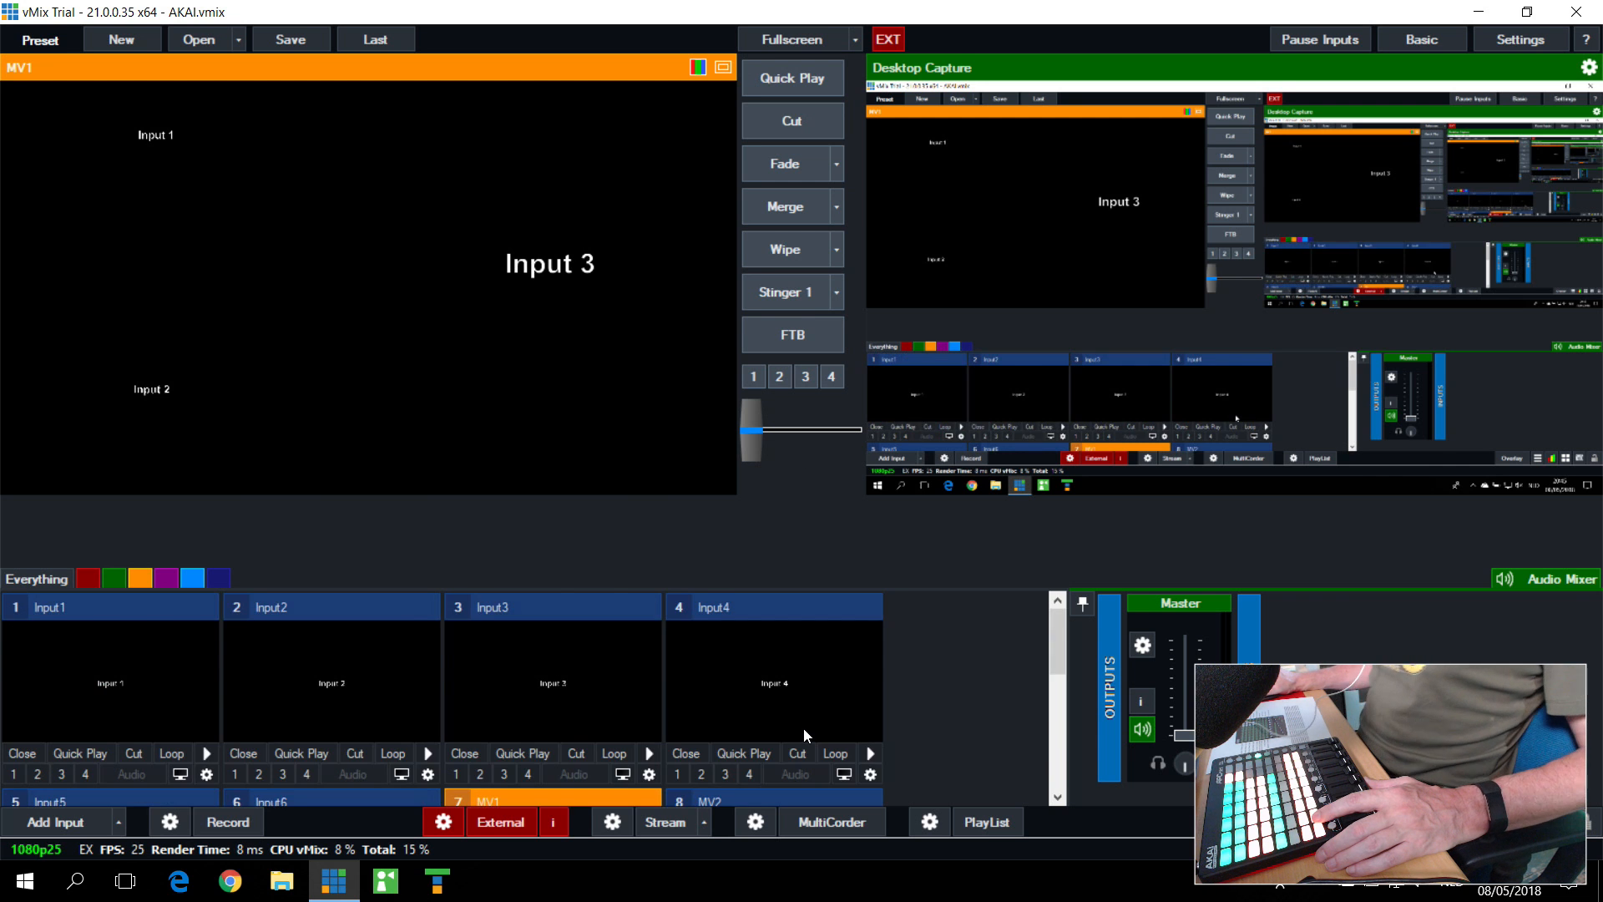
scroll(803, 729, down, 4)
scroll(803, 728, up, 4)
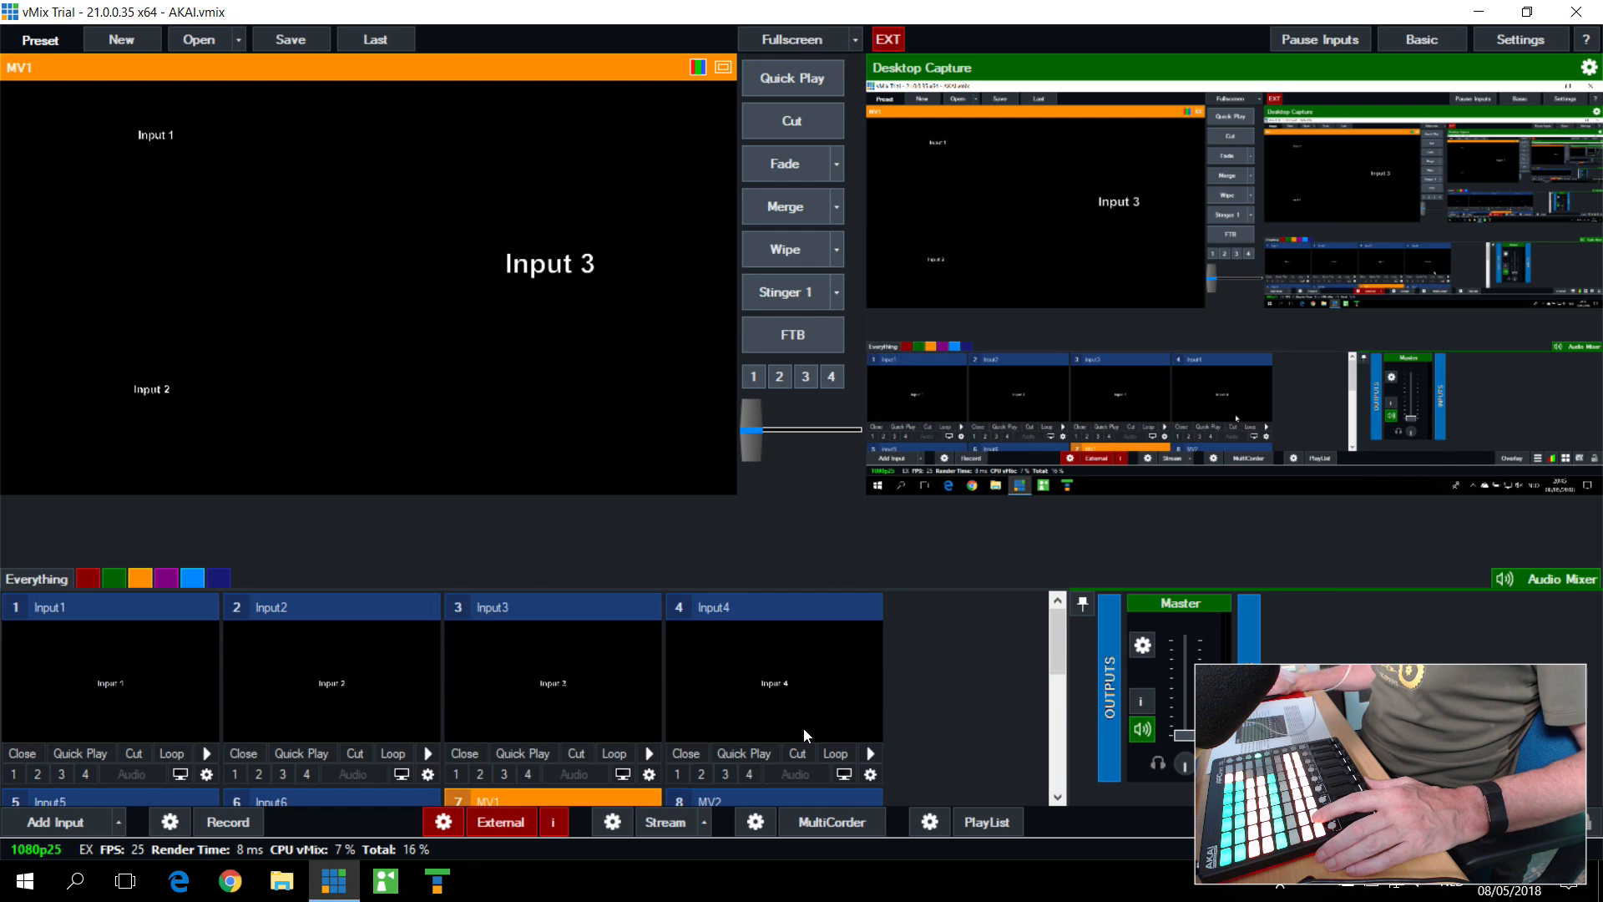
scroll(803, 728, down, 4)
scroll(803, 728, up, 4)
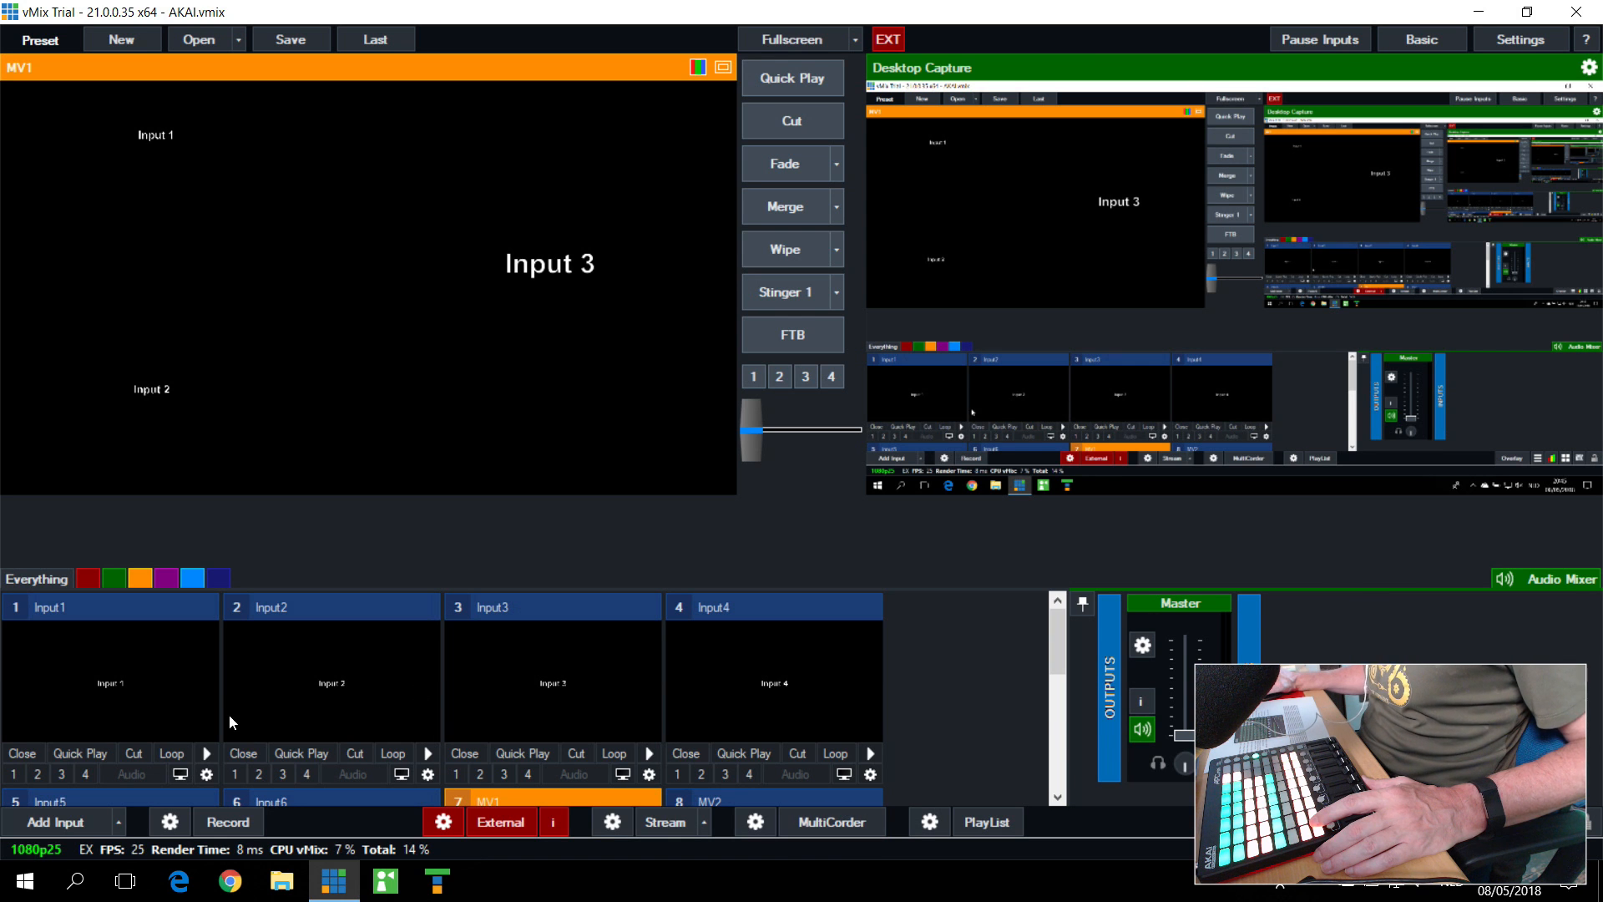
click(121, 664)
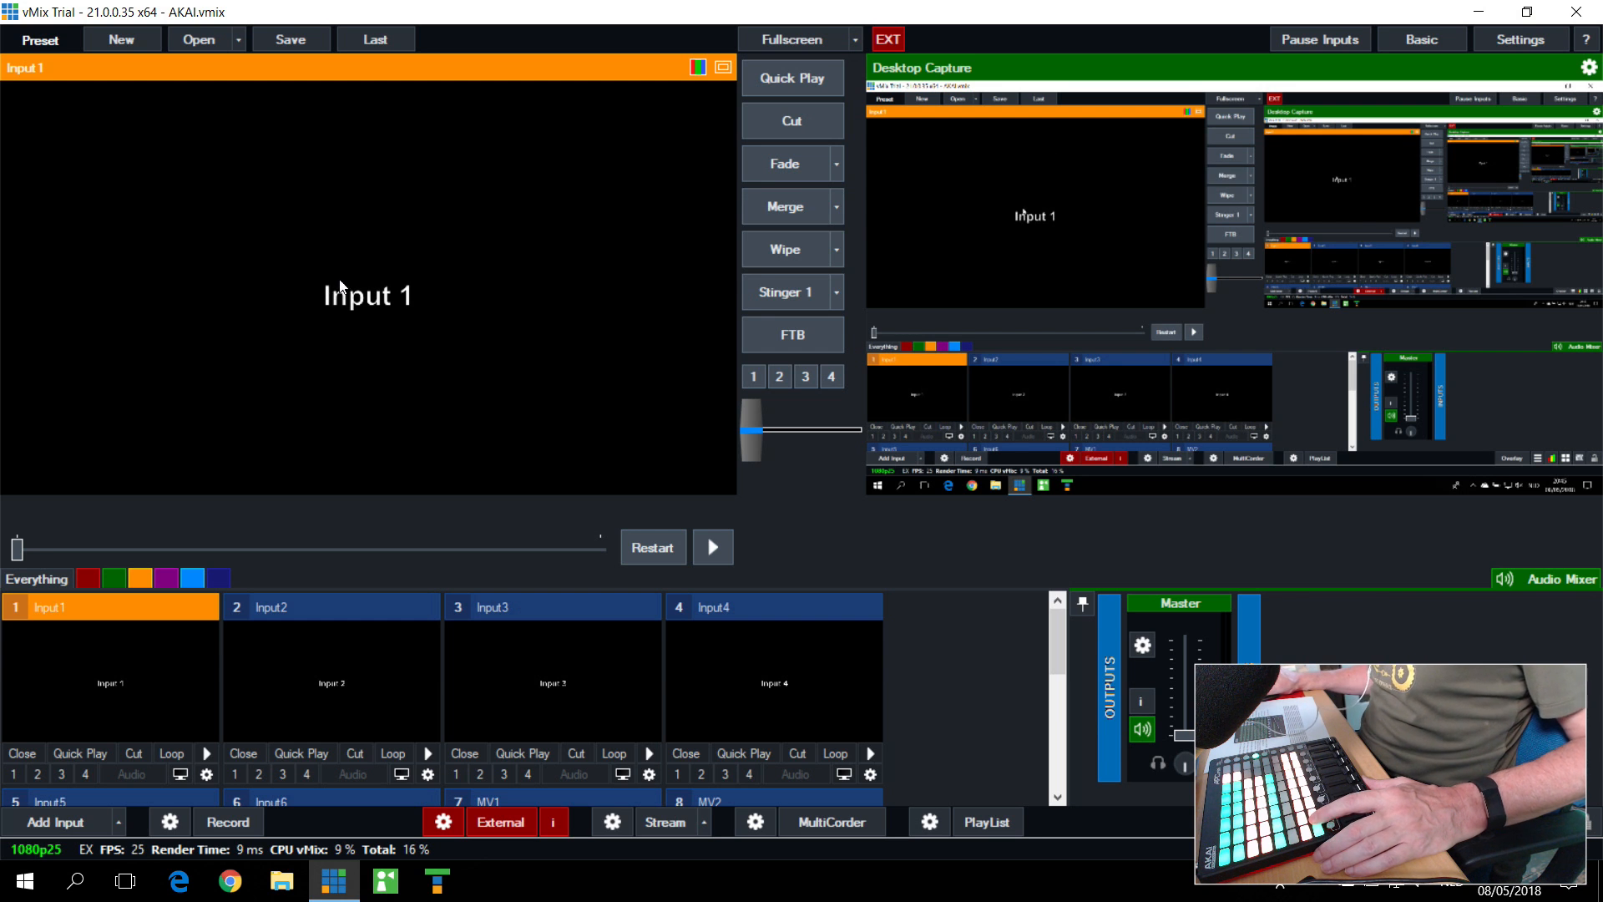
click(343, 677)
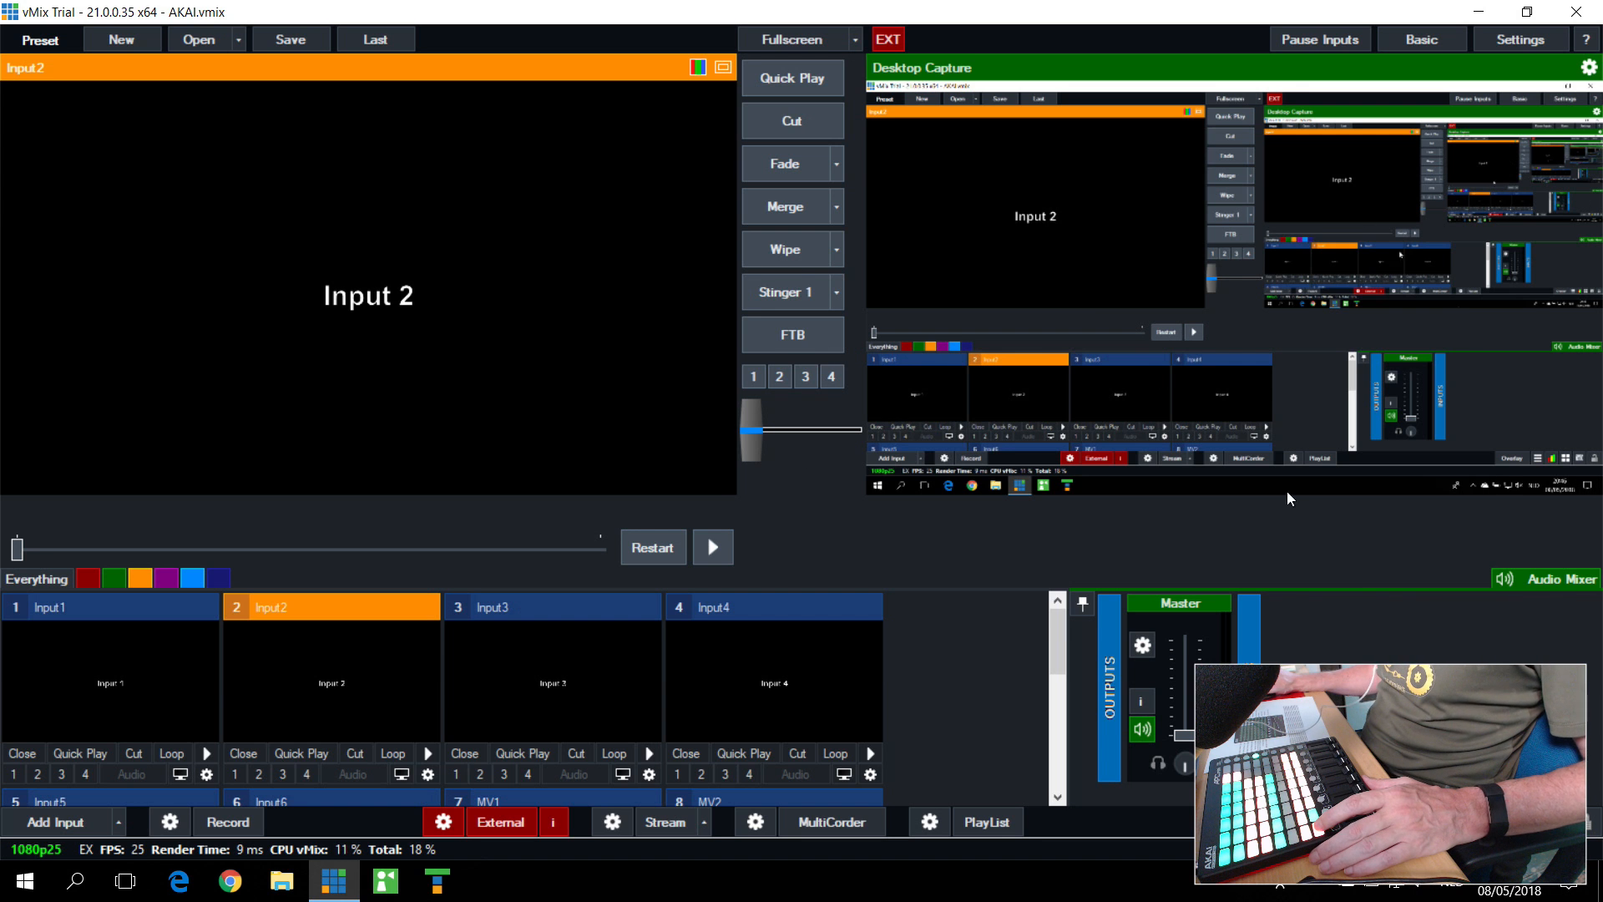
Step: Review the Pvw Cam1 shortcut's MIDI note, function and input from the shortcuts overview, and close the settings
click(1523, 821)
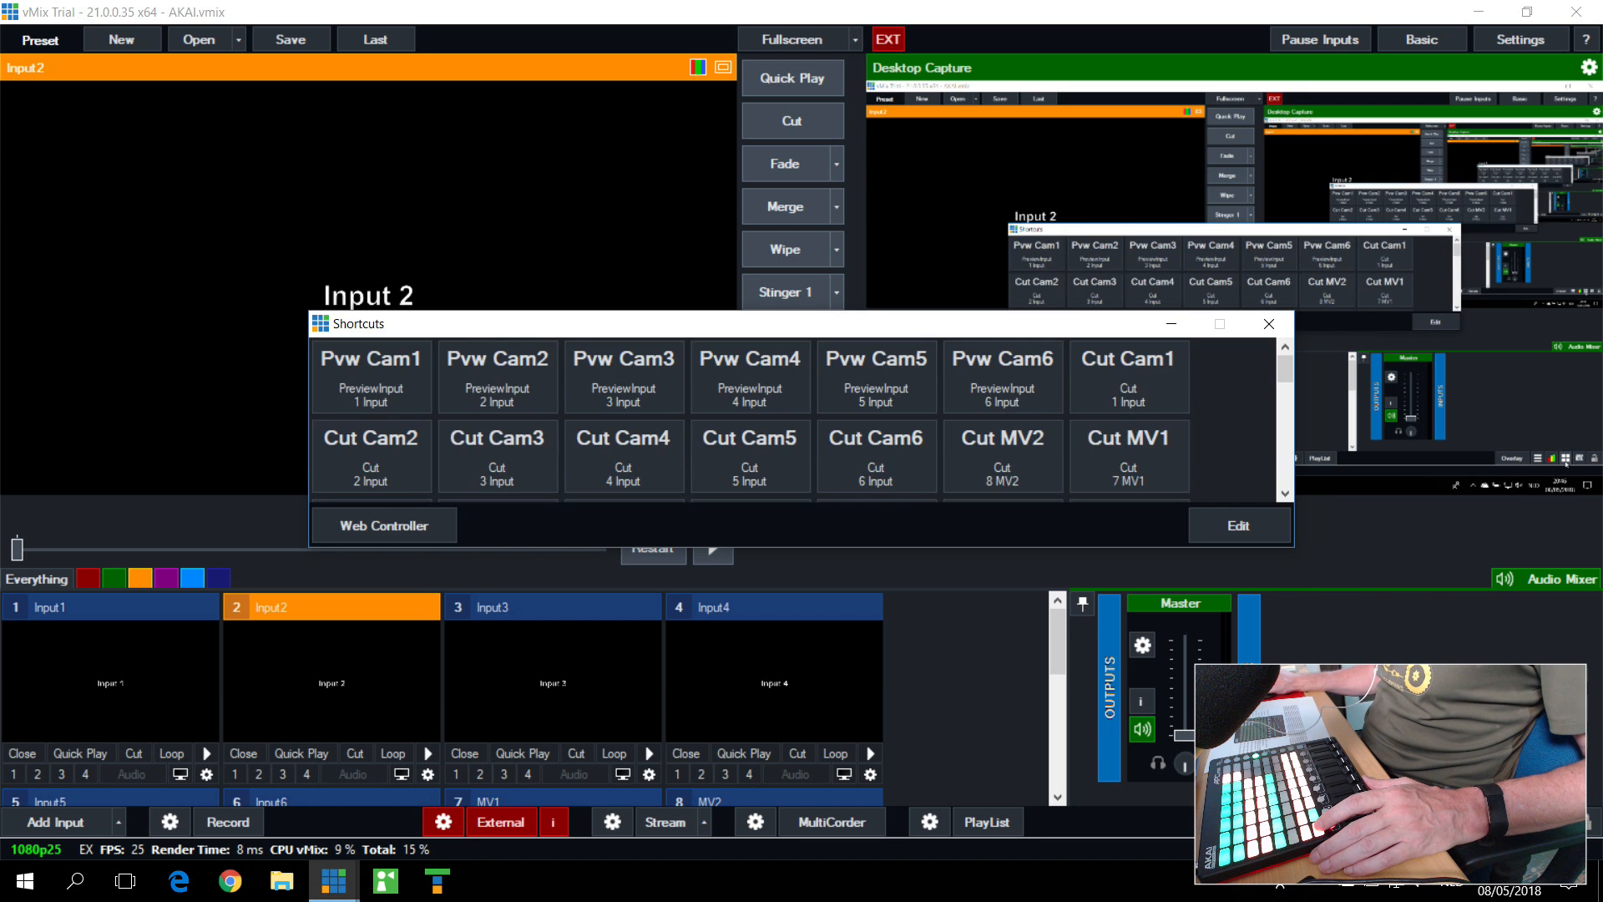
click(1229, 541)
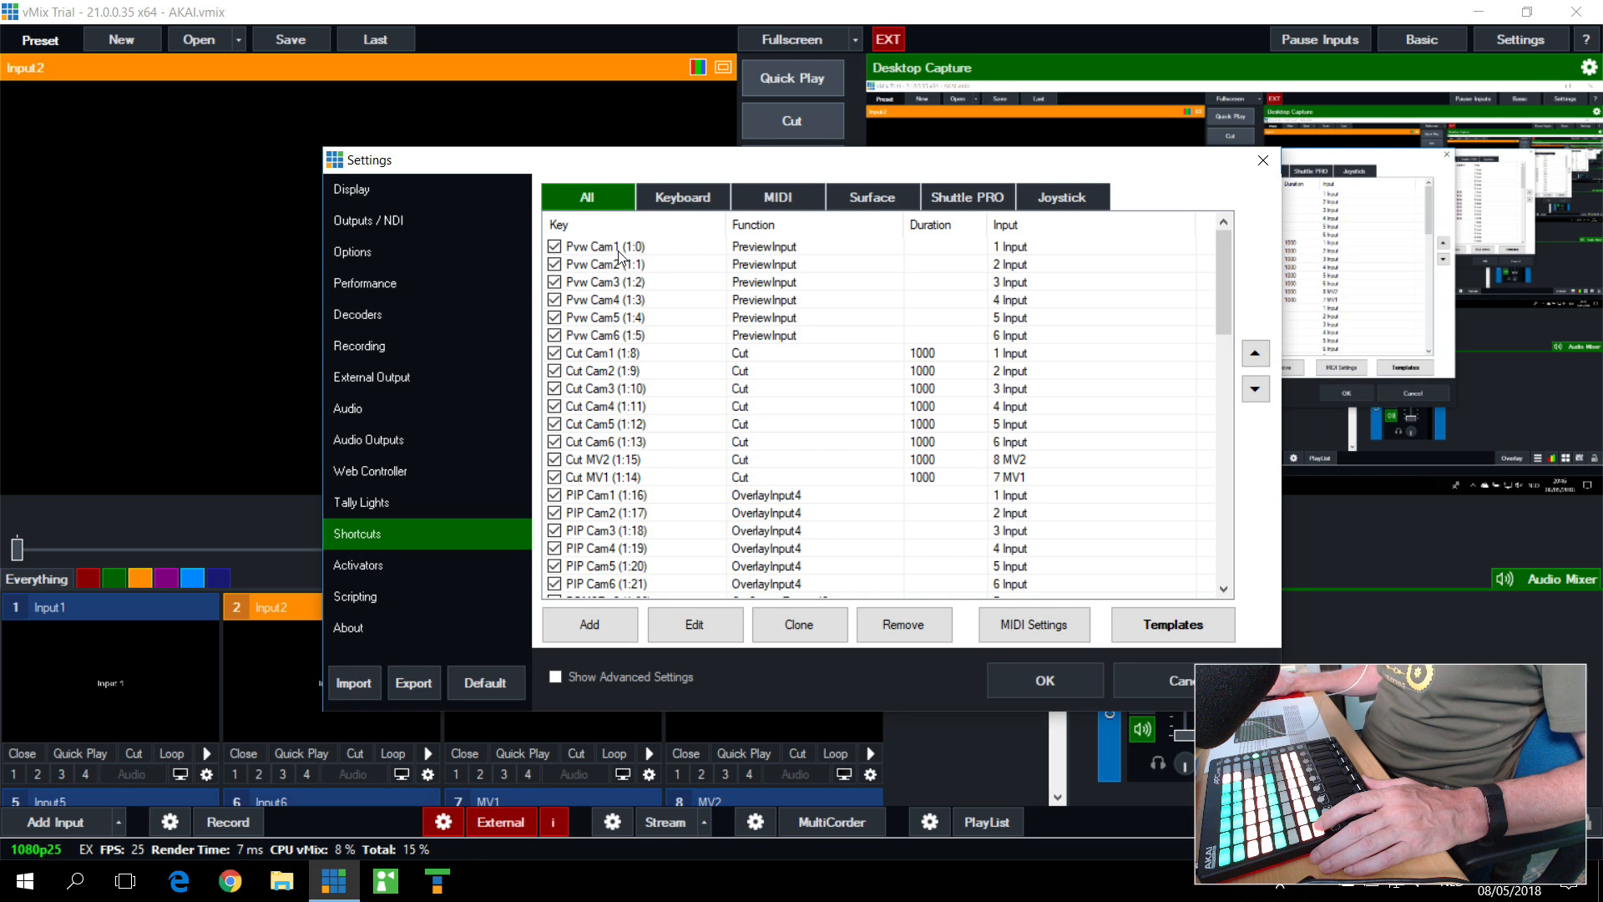
scroll(618, 255, down, 3)
scroll(618, 256, up, 3)
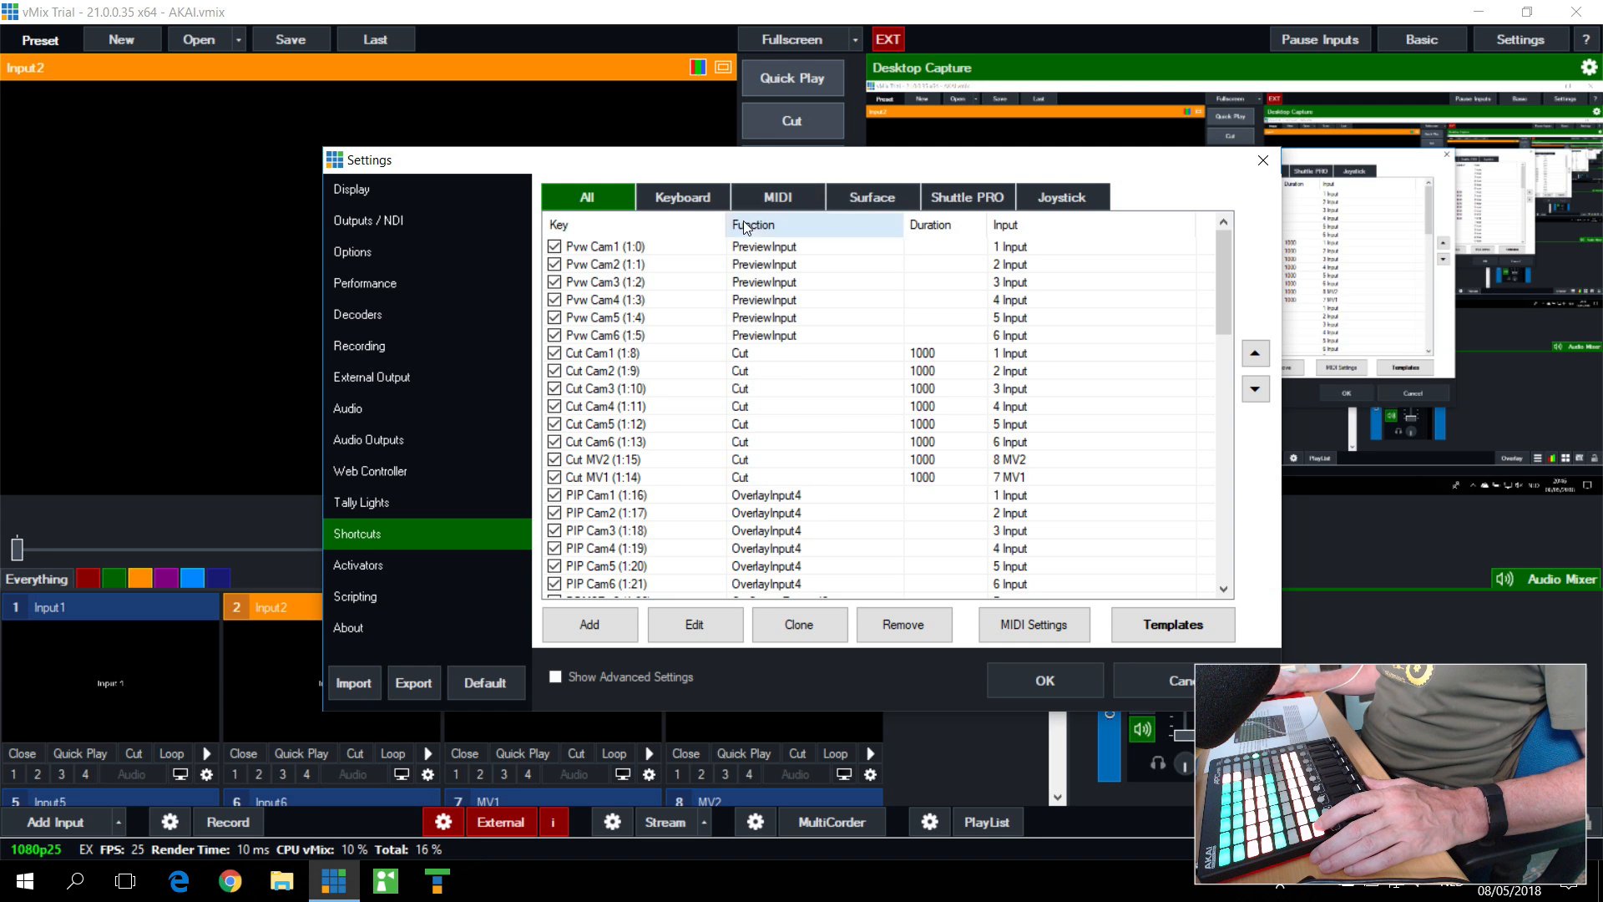
click(600, 250)
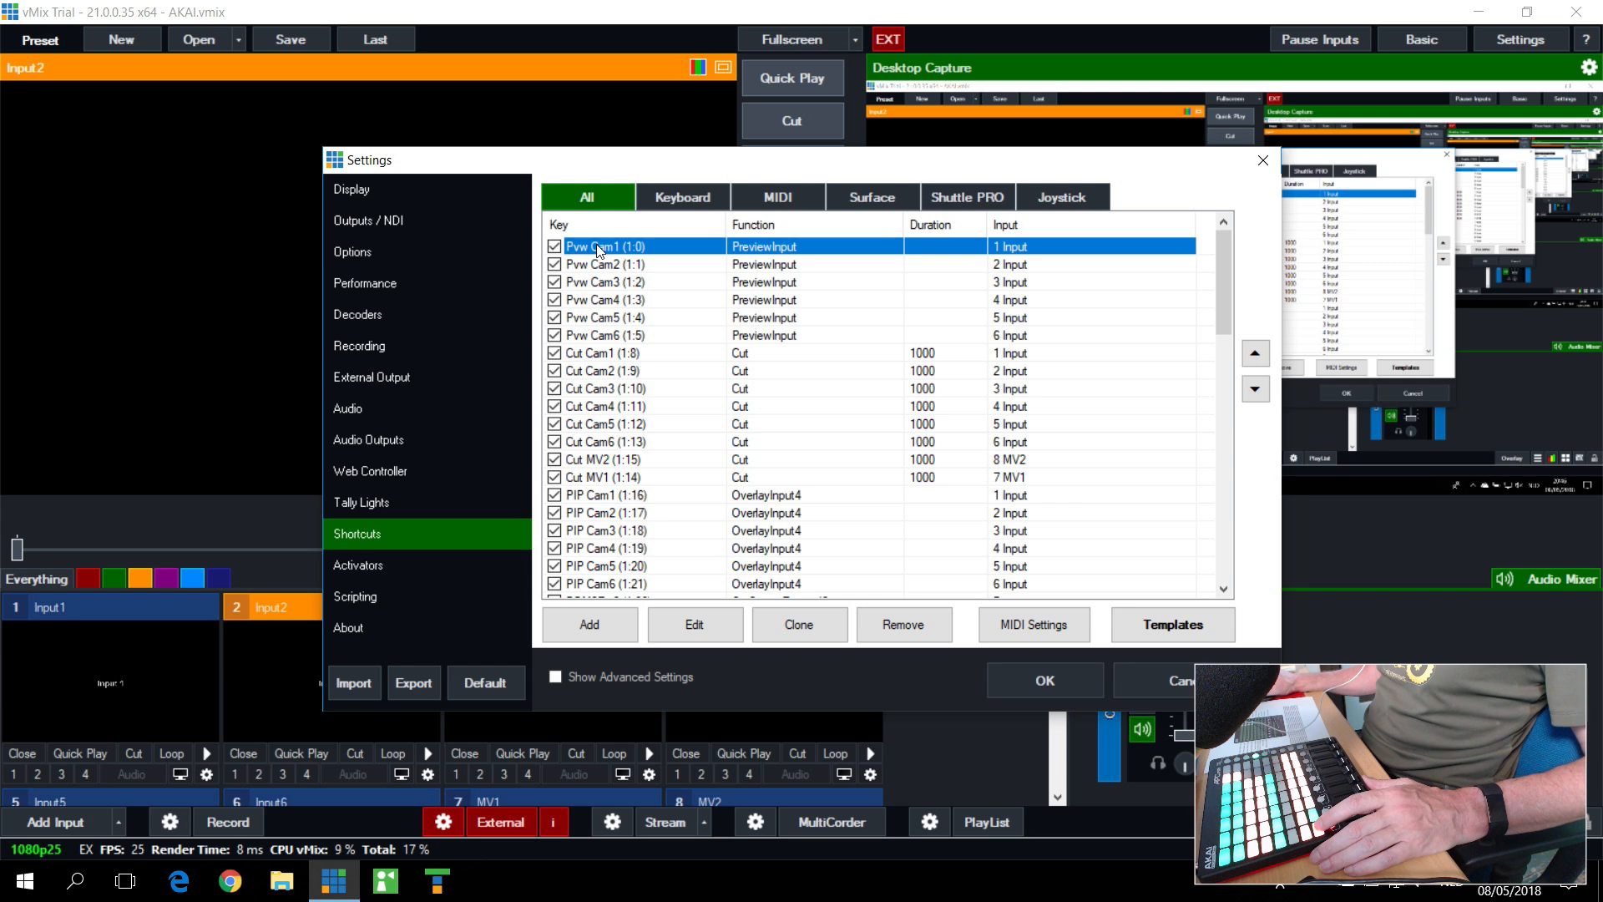
click(702, 625)
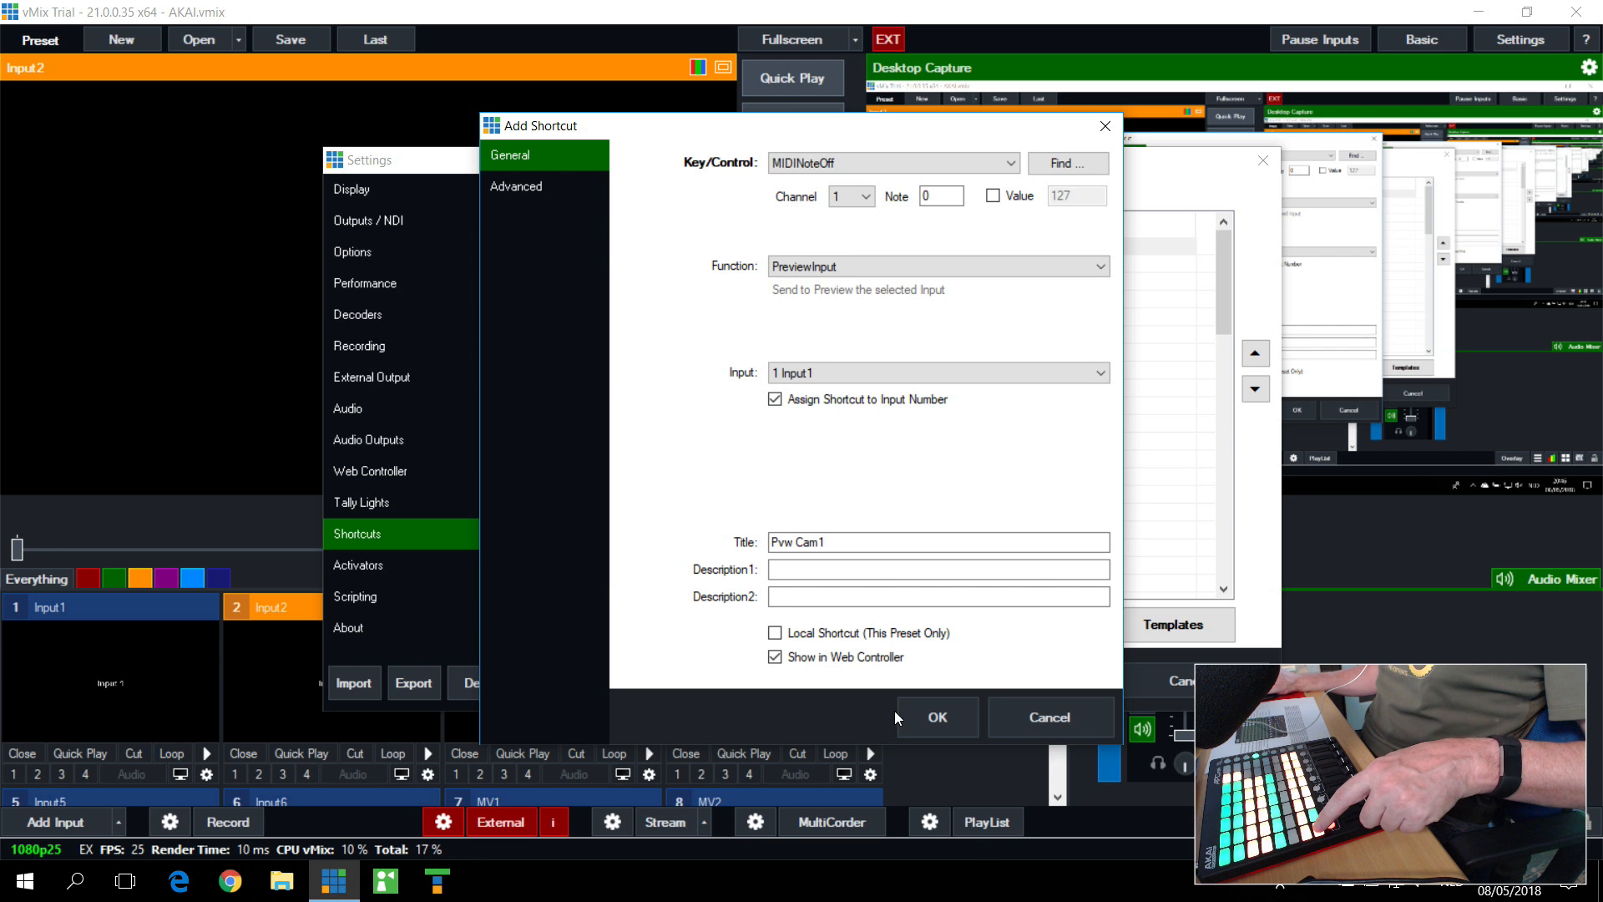
click(935, 709)
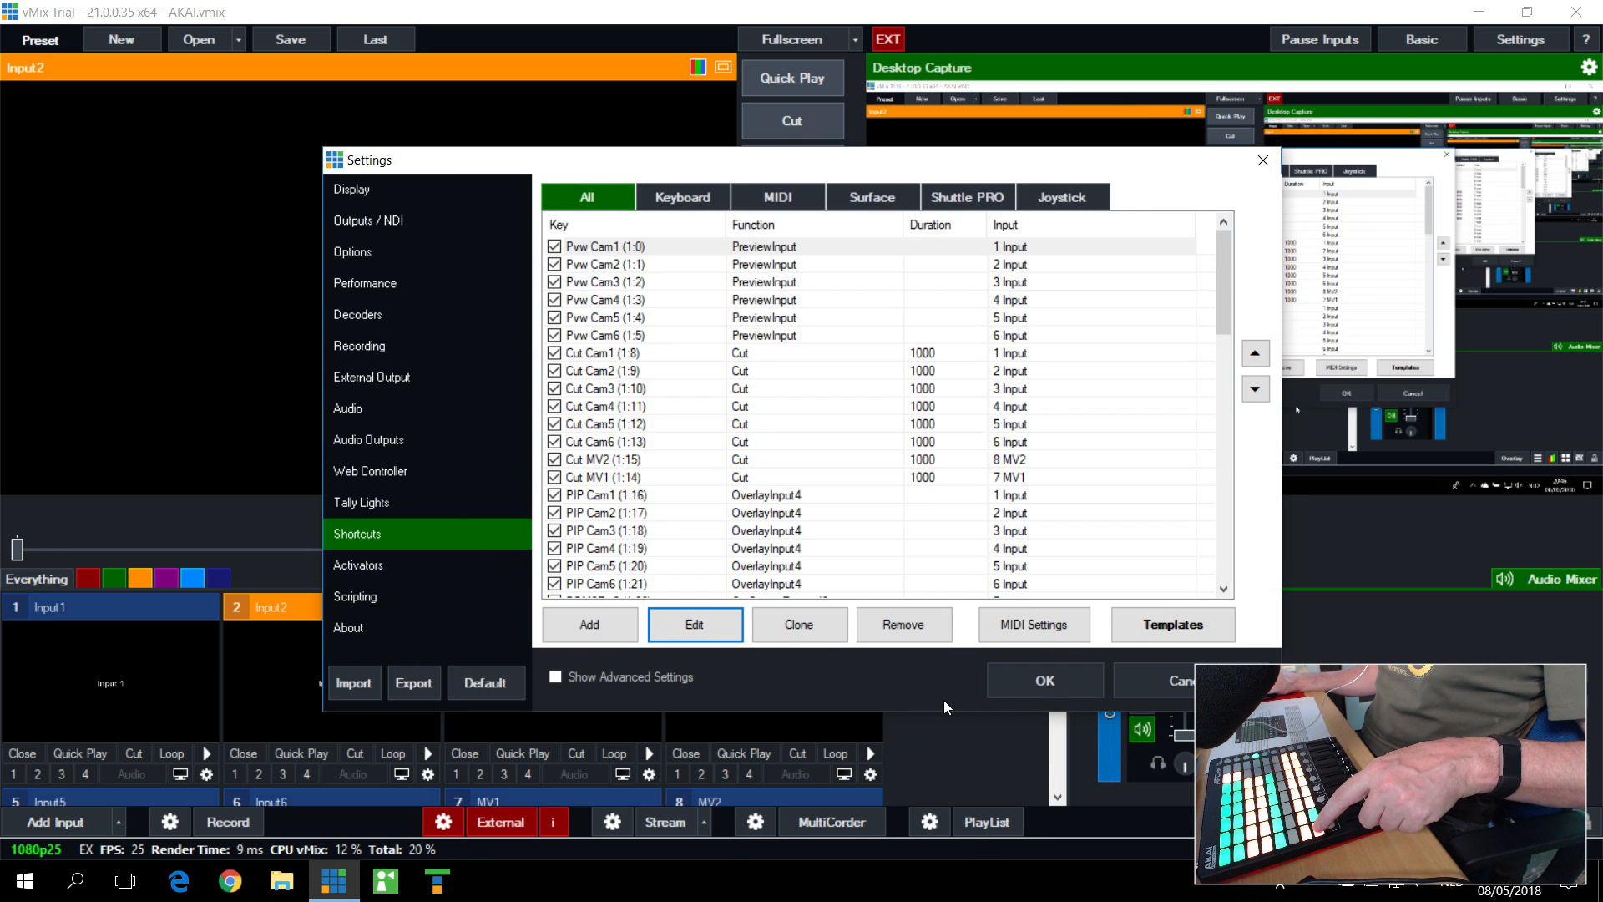
click(1079, 669)
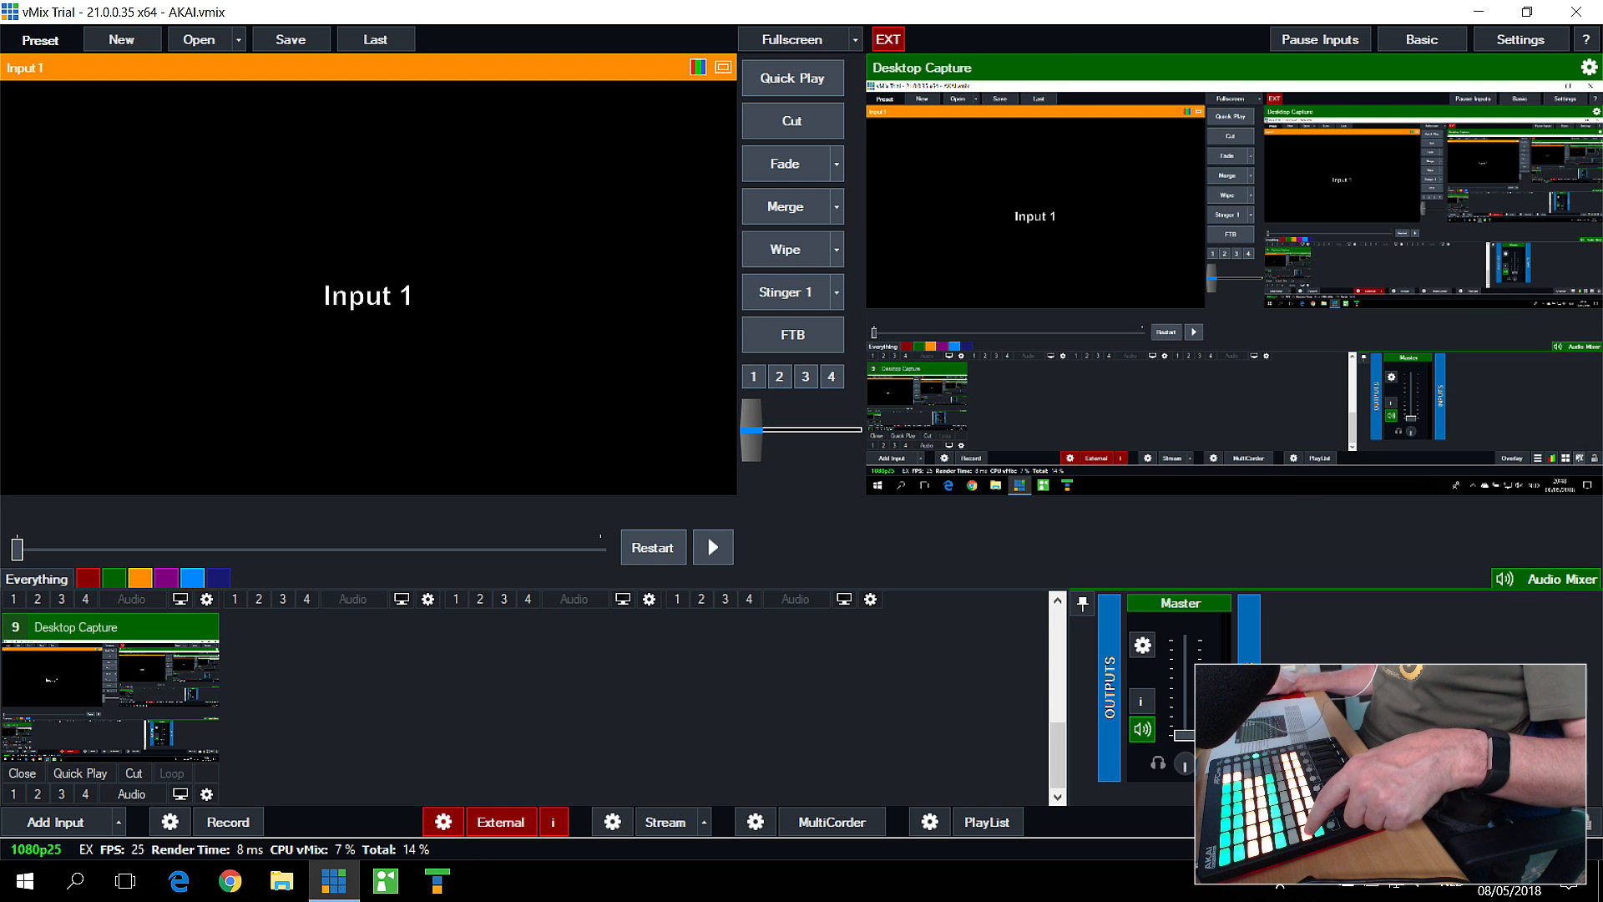
Step: Examine the Cut Cam1 entry and the PIP Cam1 shortcut's MIDI note and overlay function, and close the settings
click(1523, 821)
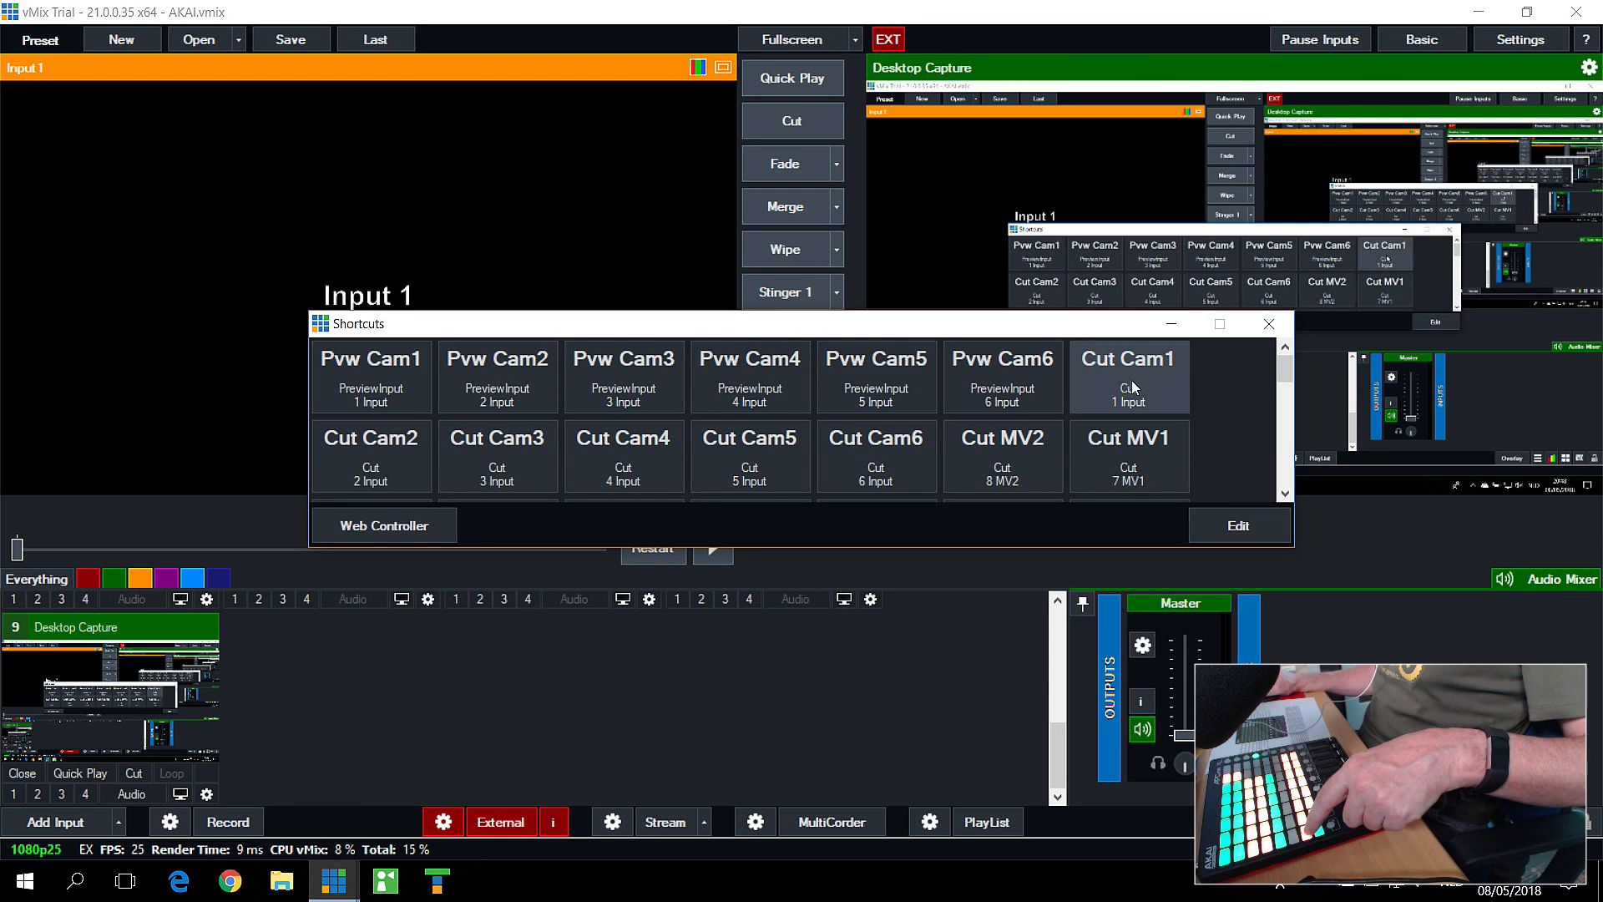
click(1217, 529)
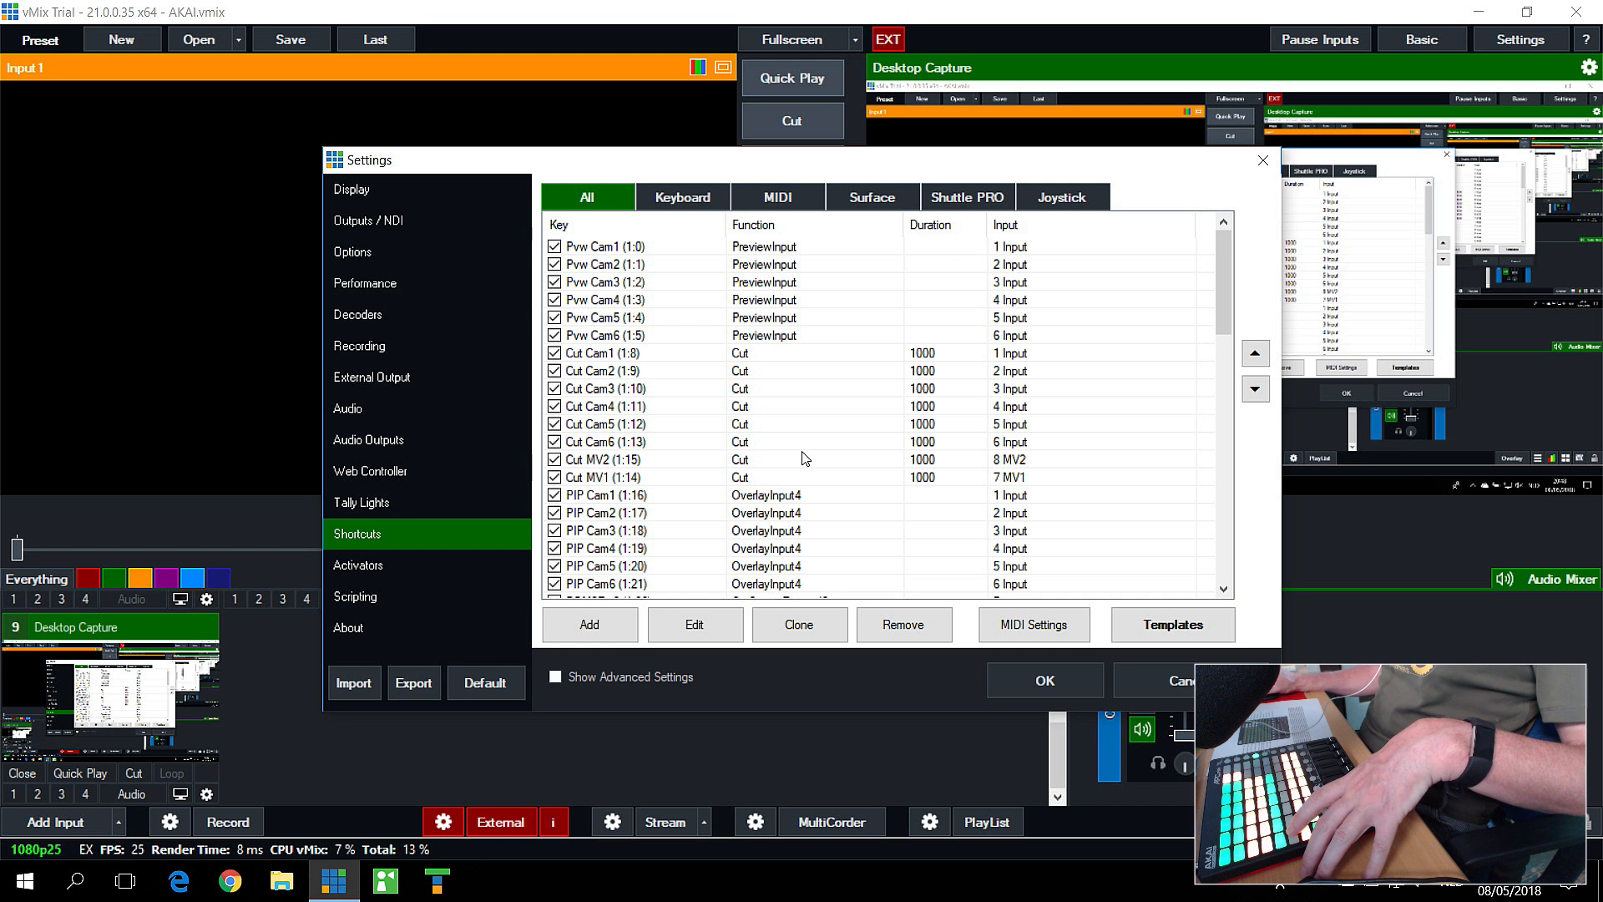
click(791, 357)
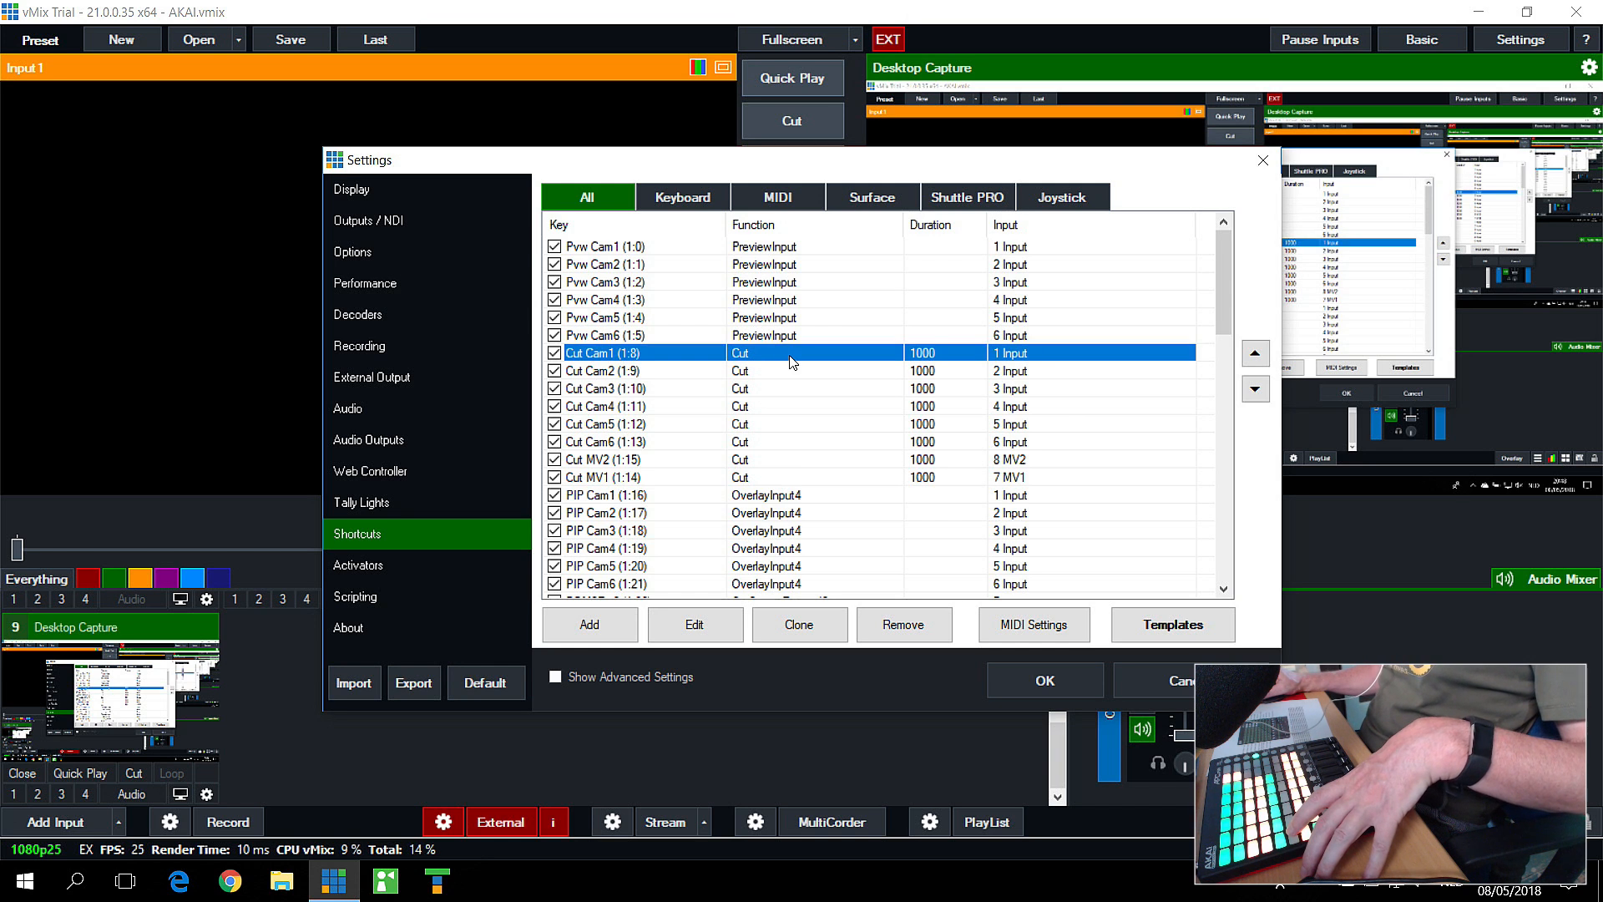
click(777, 497)
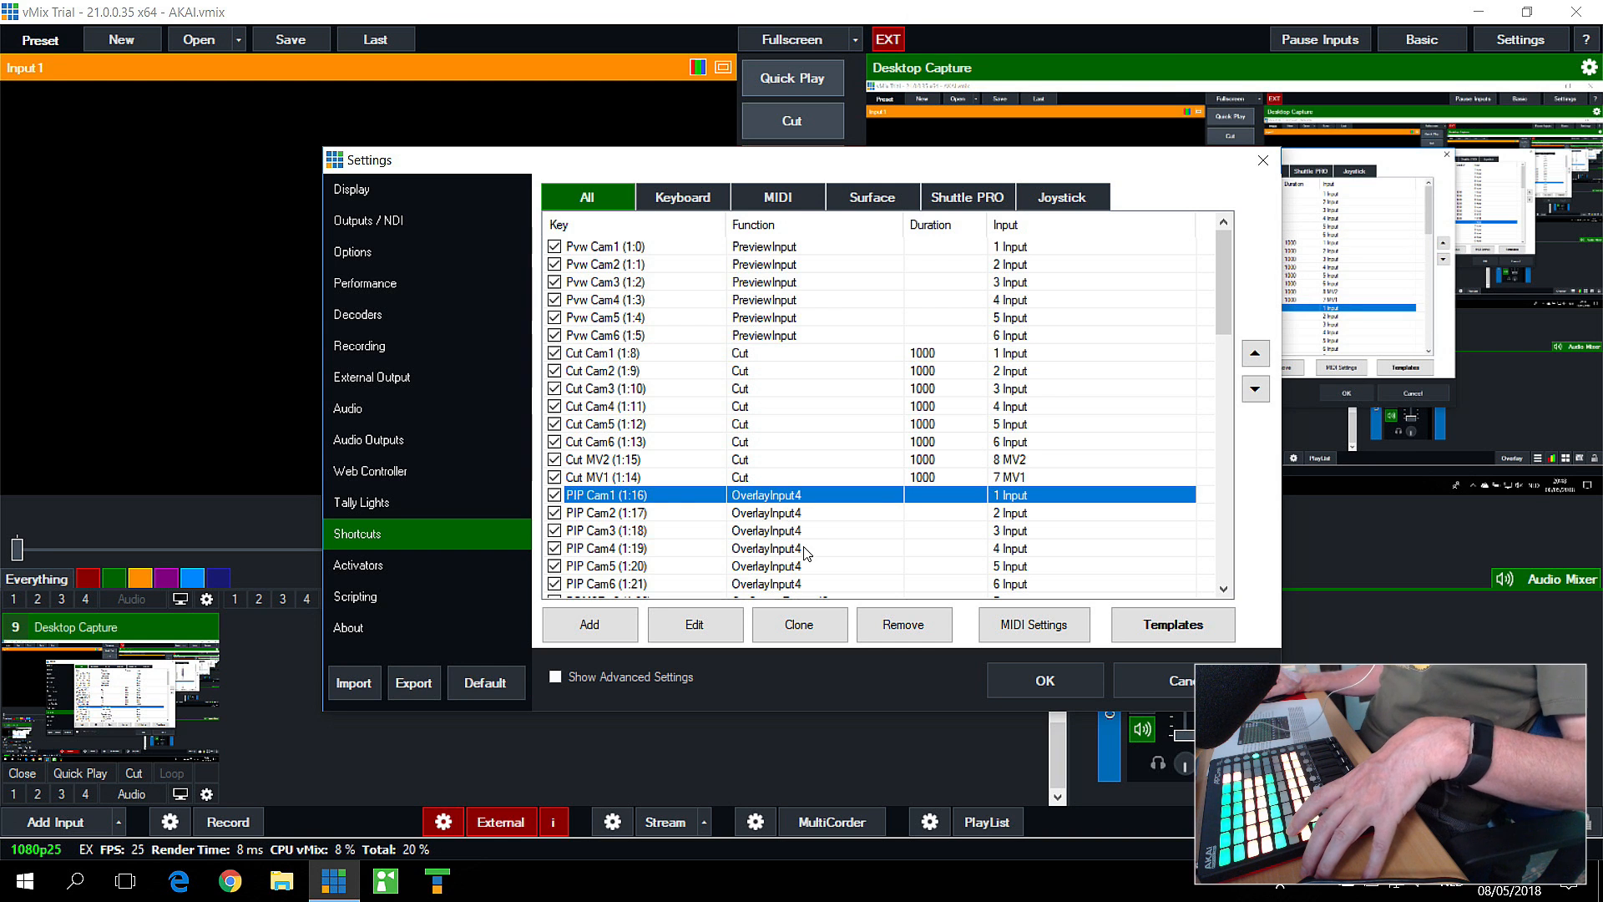
click(729, 635)
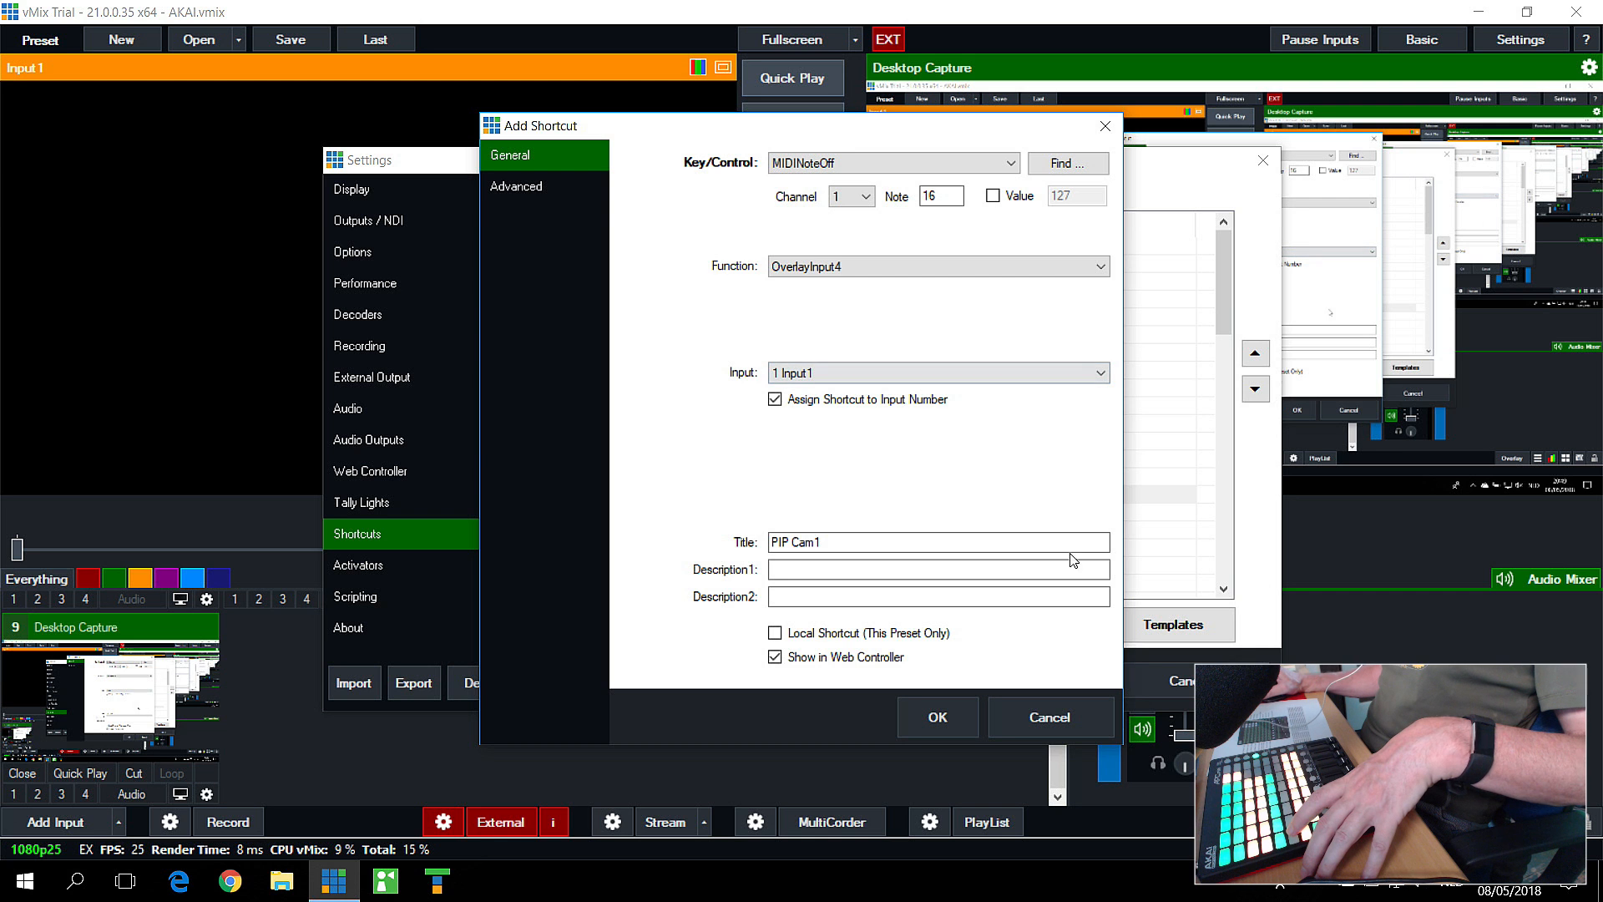
click(1048, 708)
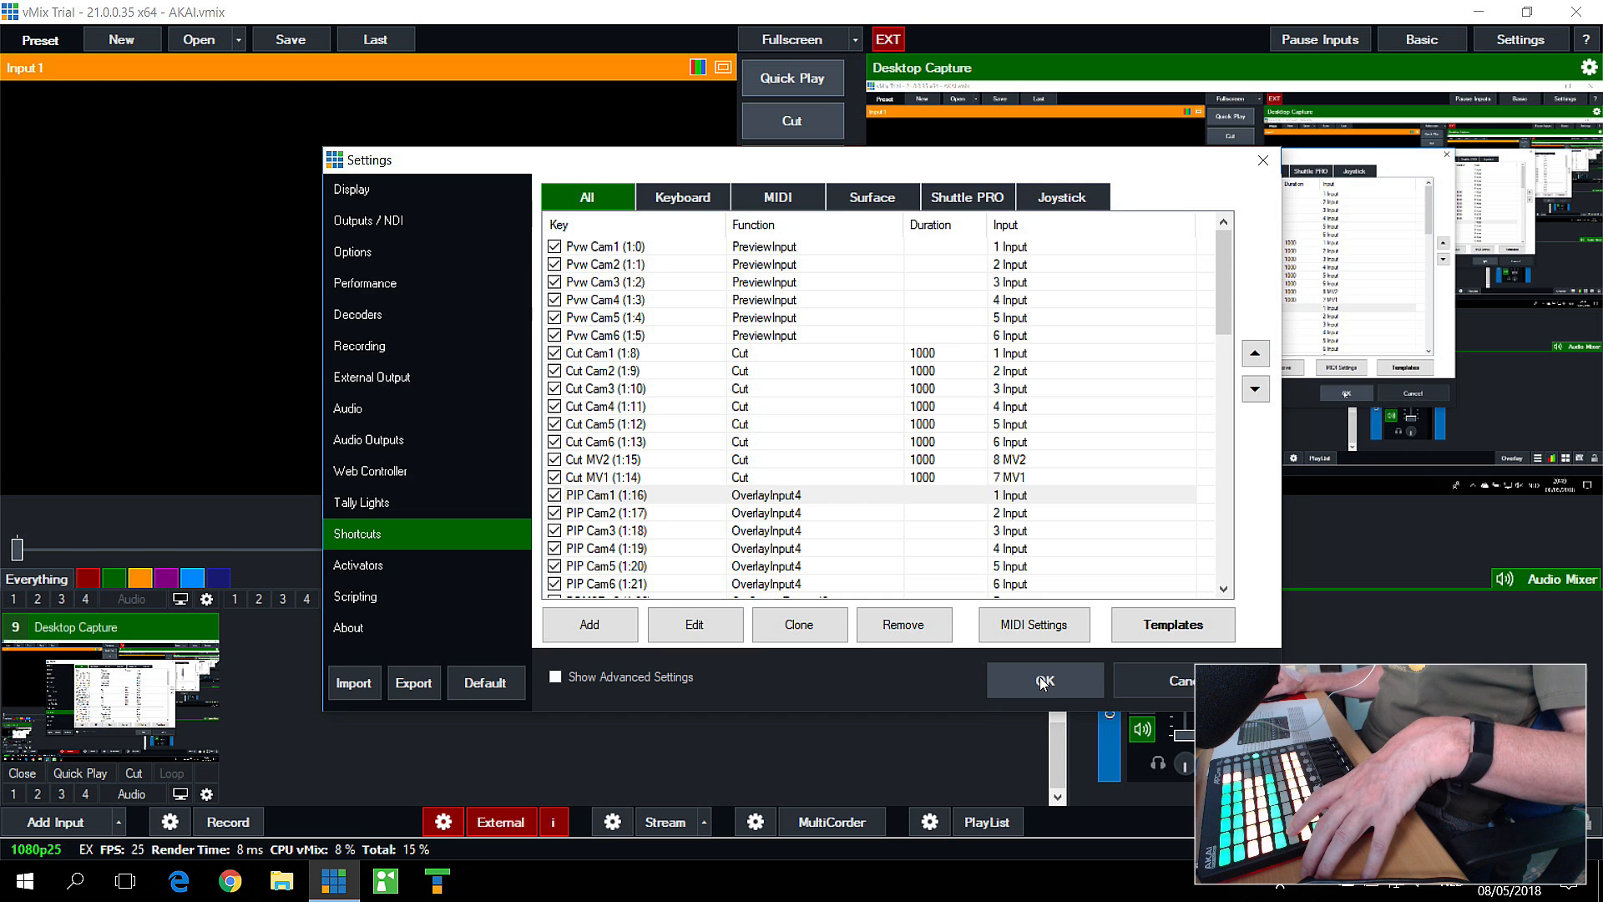
click(1044, 679)
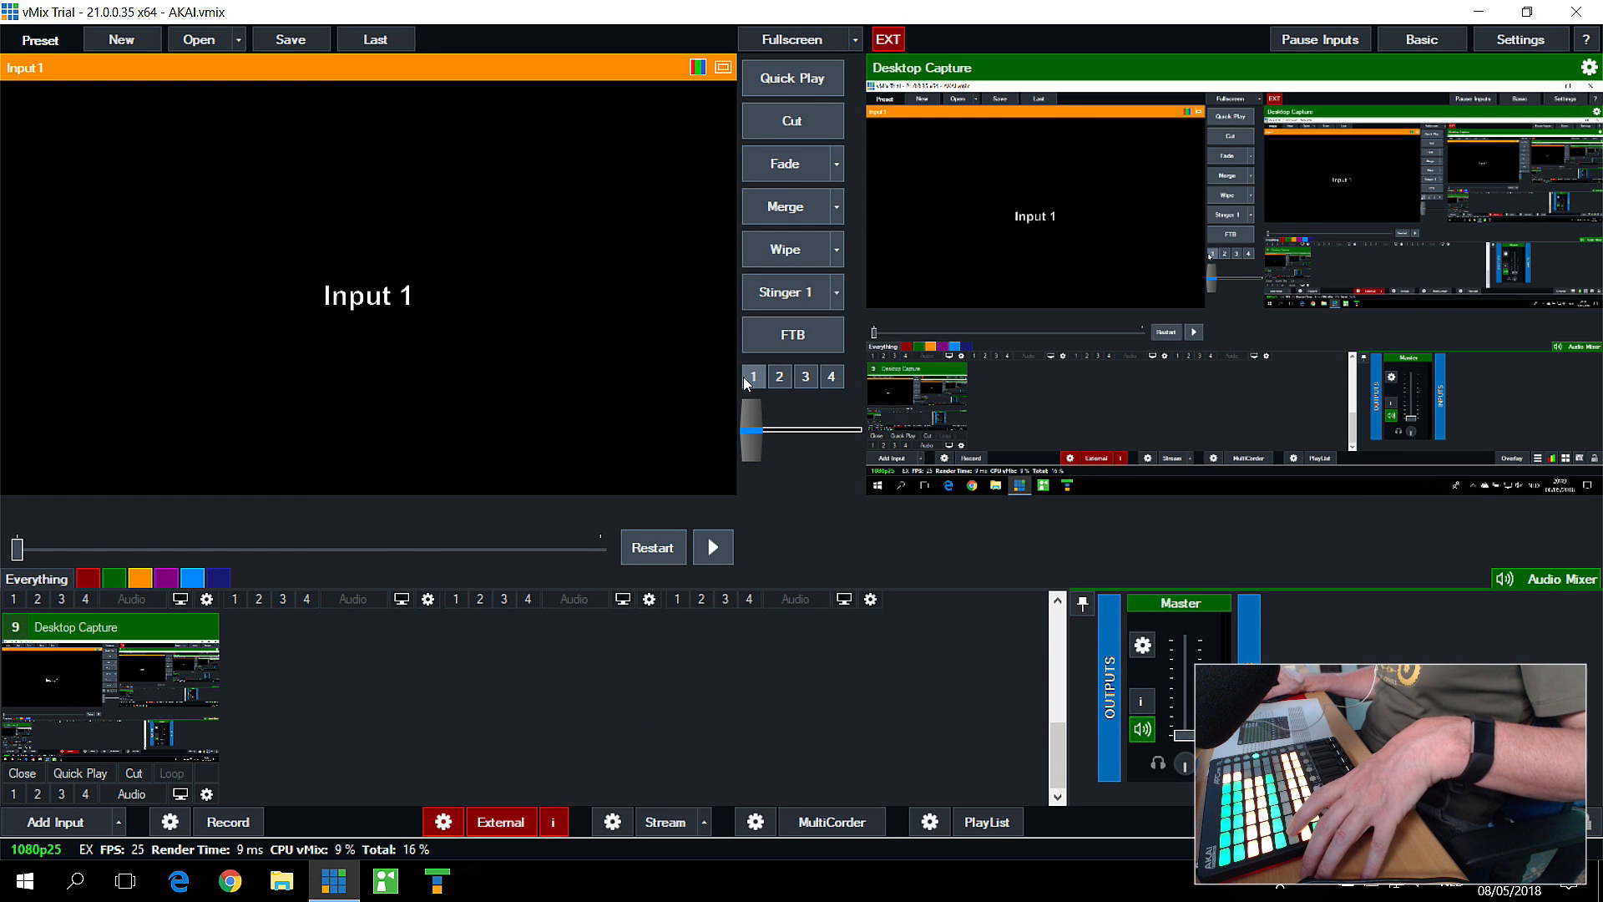
Step: Reopen the shortcut list for editing and select the PIP Cam1 shortcut
scroll(402, 601, up, 5)
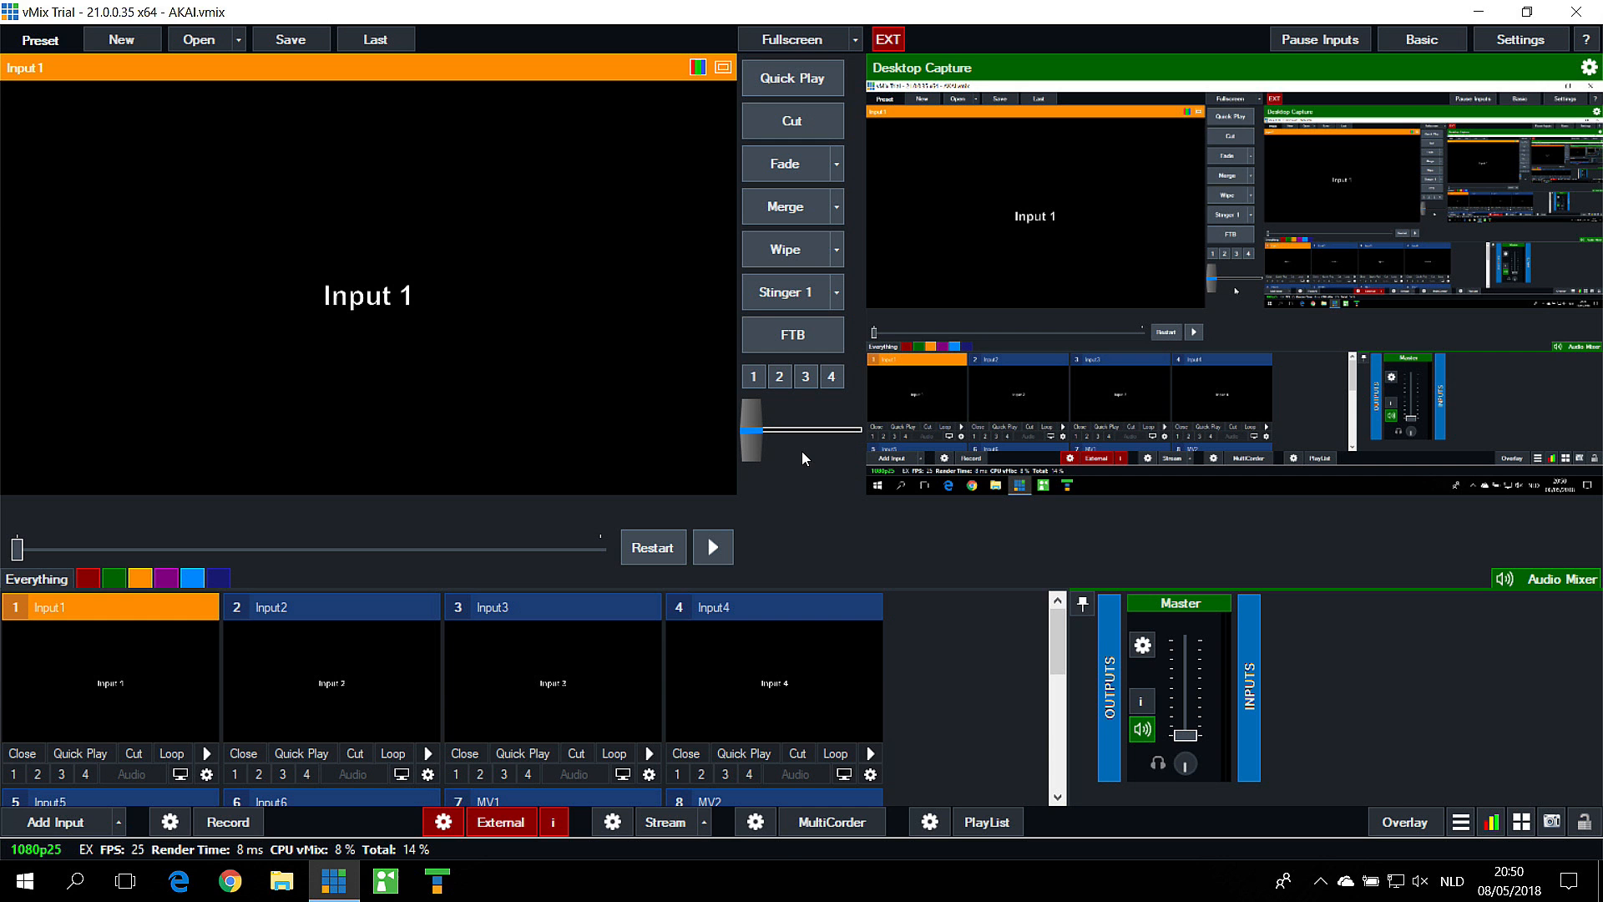
click(1521, 826)
click(1267, 523)
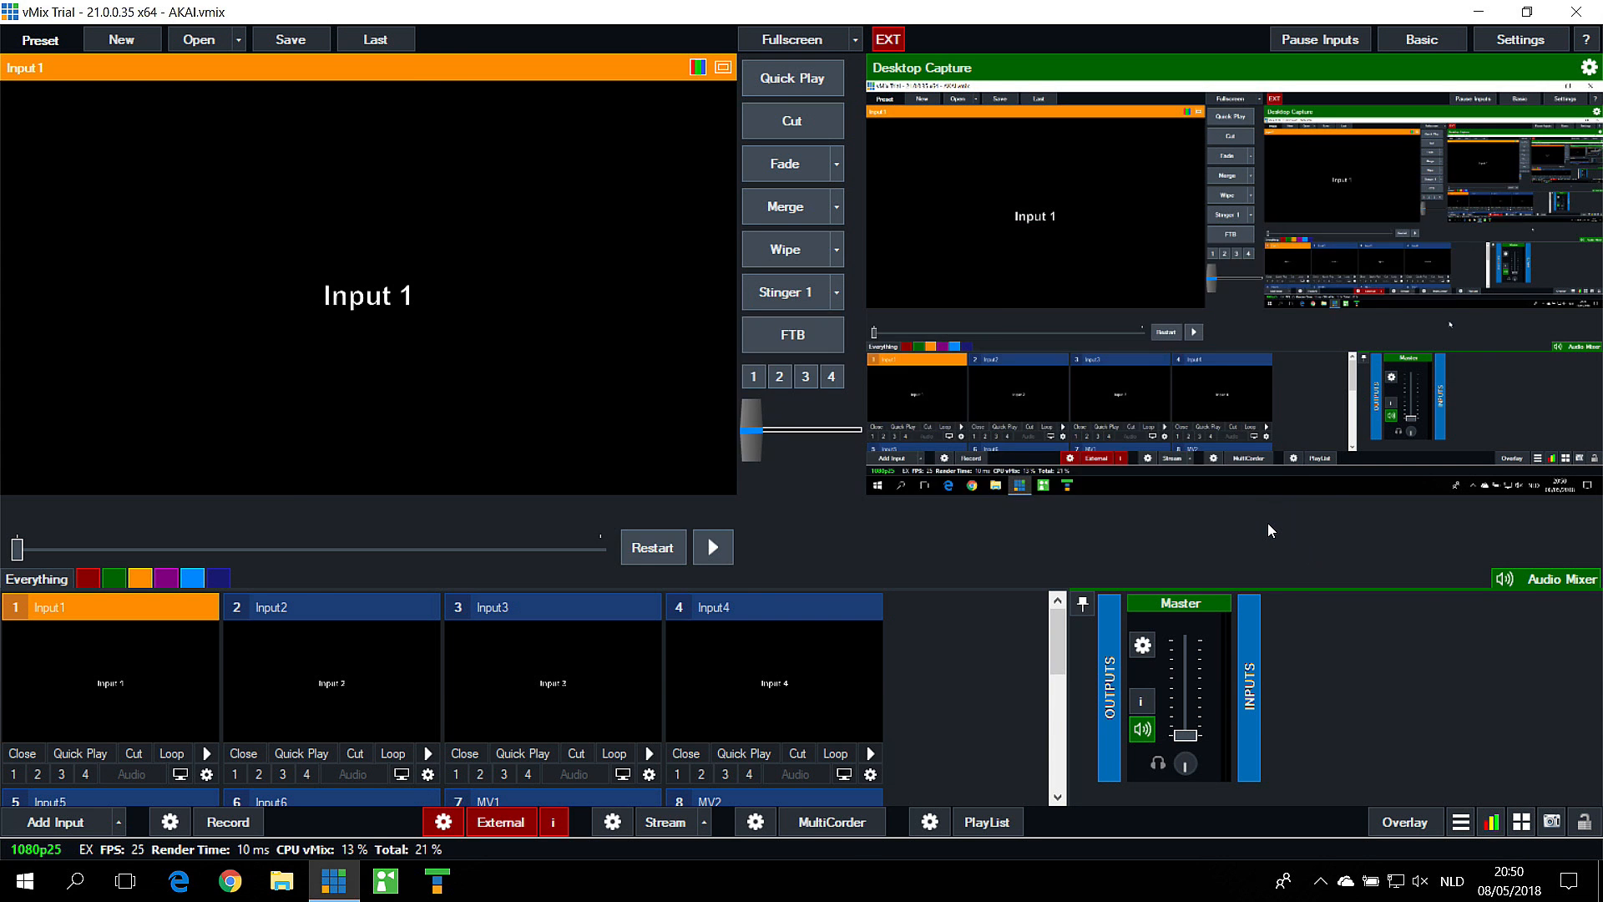
scroll(601, 443, down, 2)
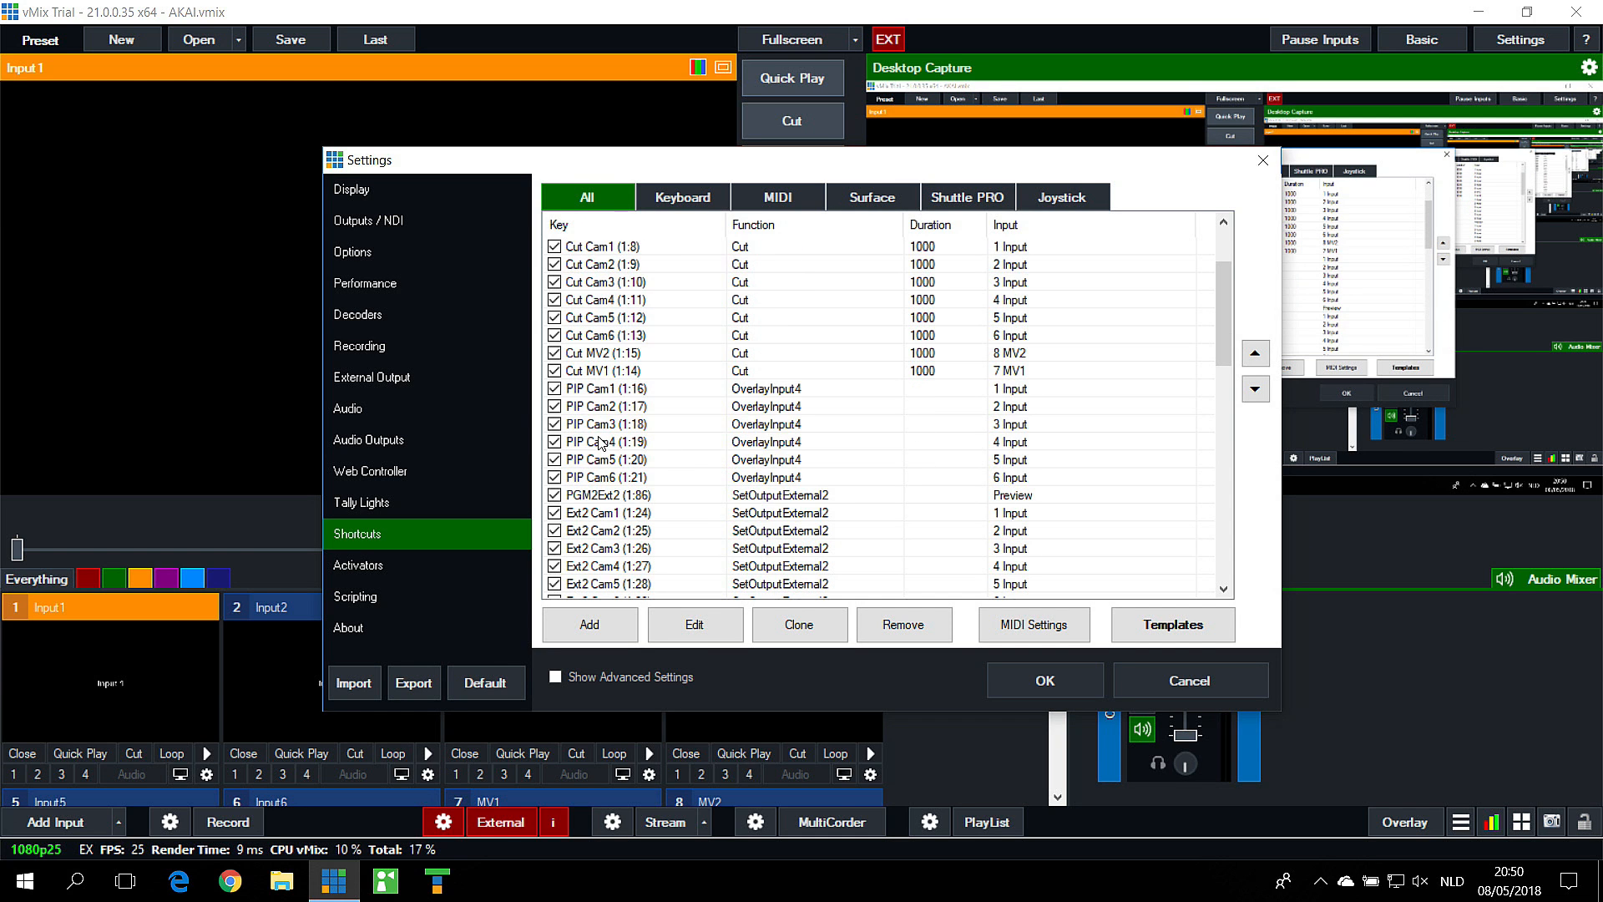
click(643, 392)
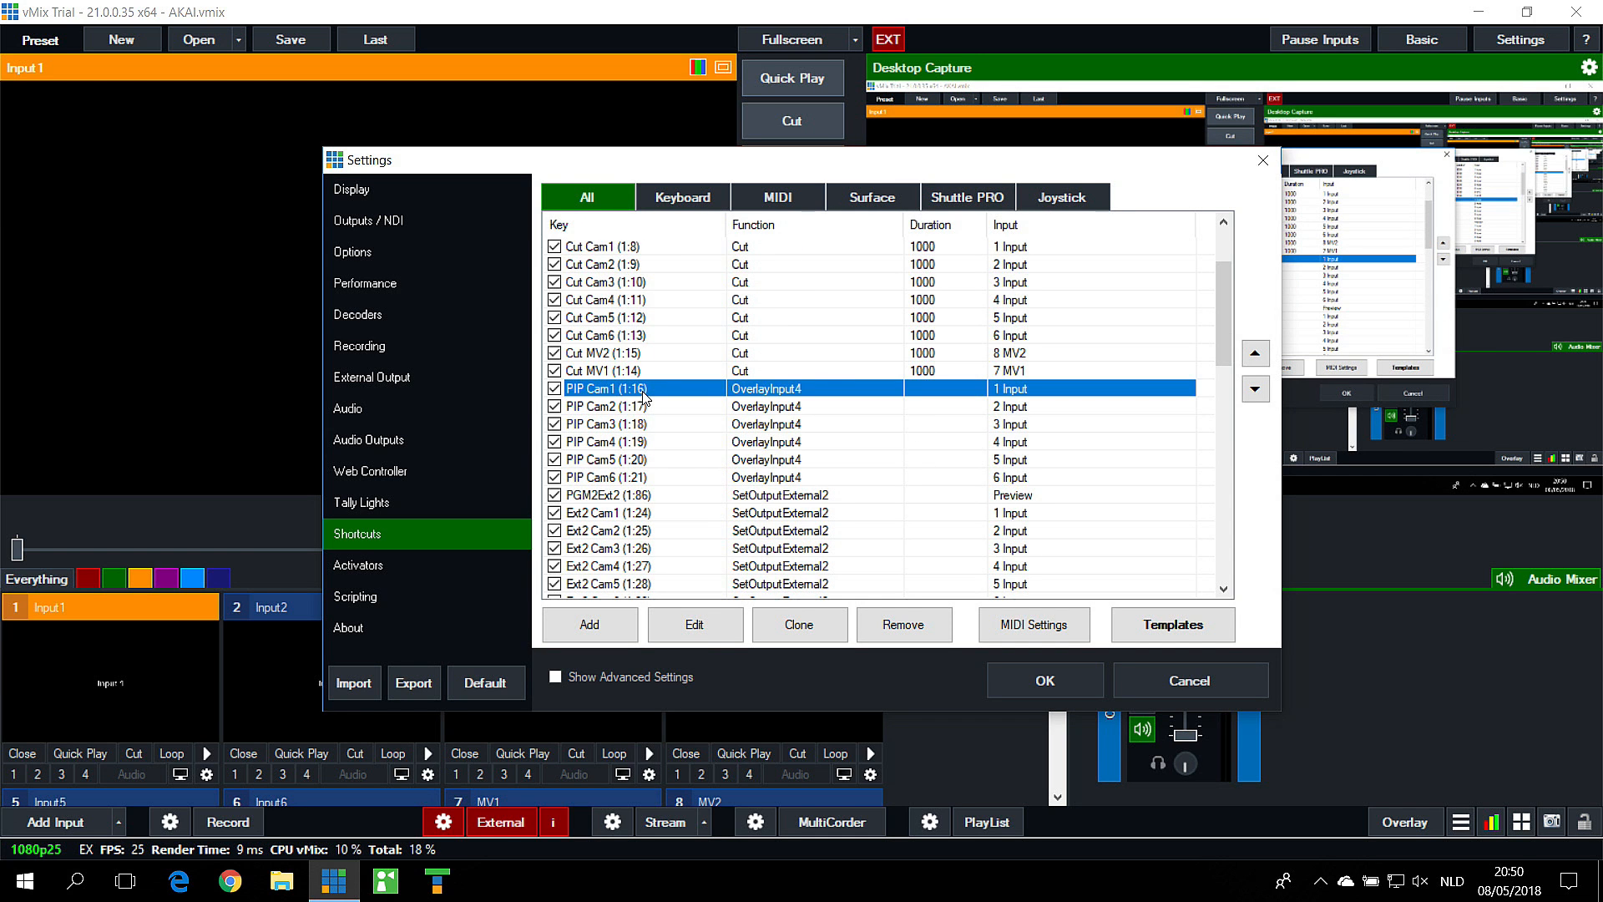
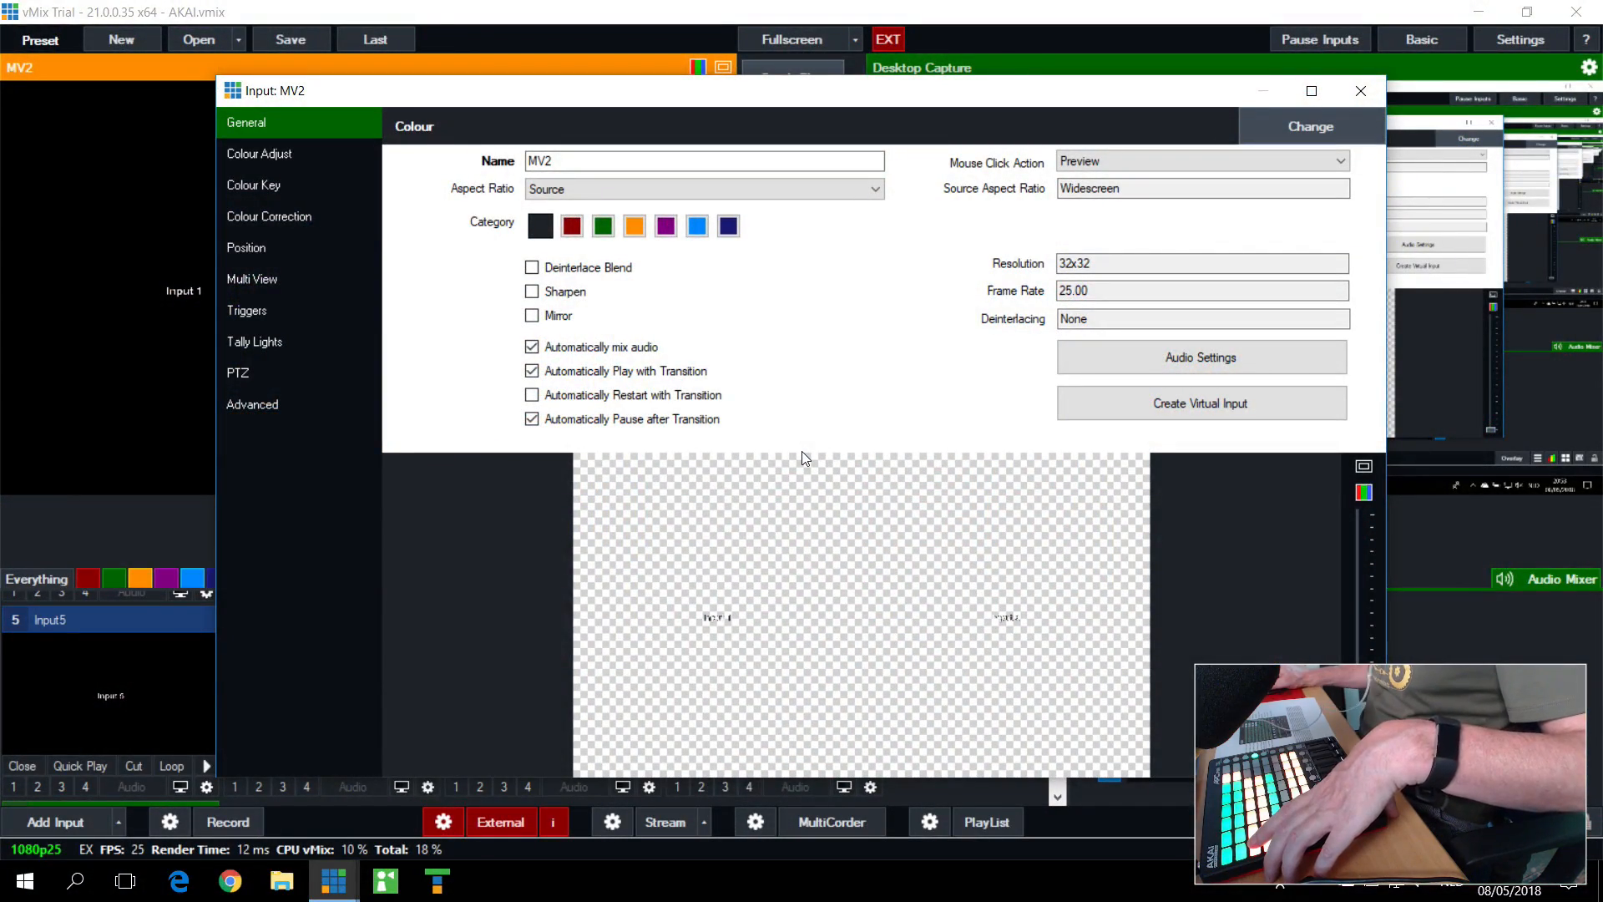
Step: Review which inputs are assigned to MV2's Multi View layers and its available layouts, and close the input settings
click(276, 281)
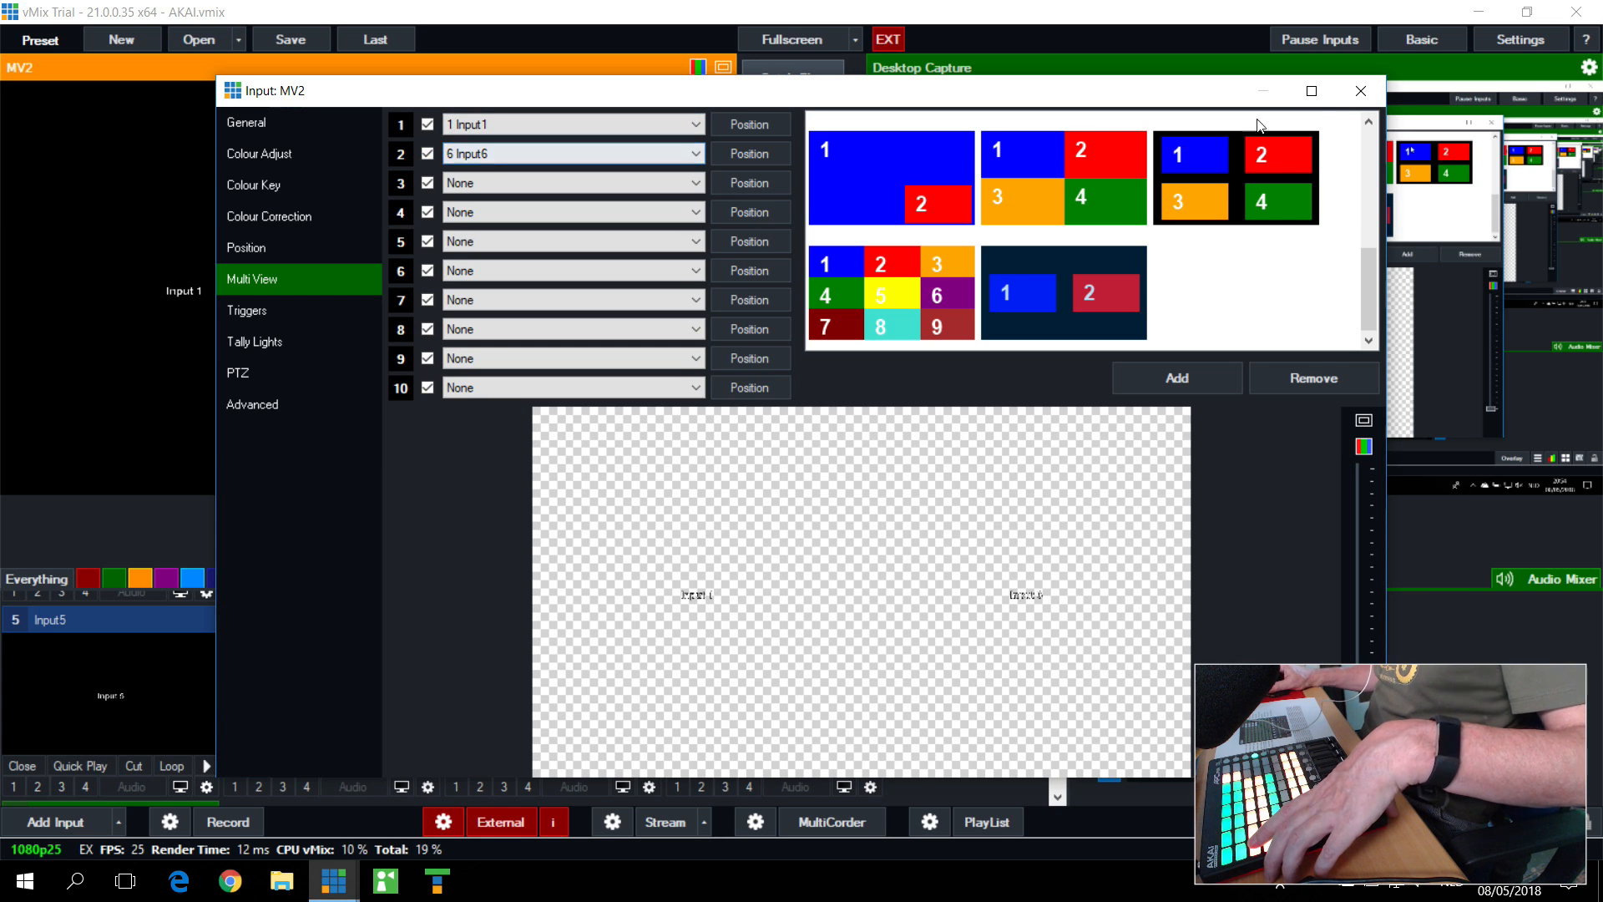
click(1375, 102)
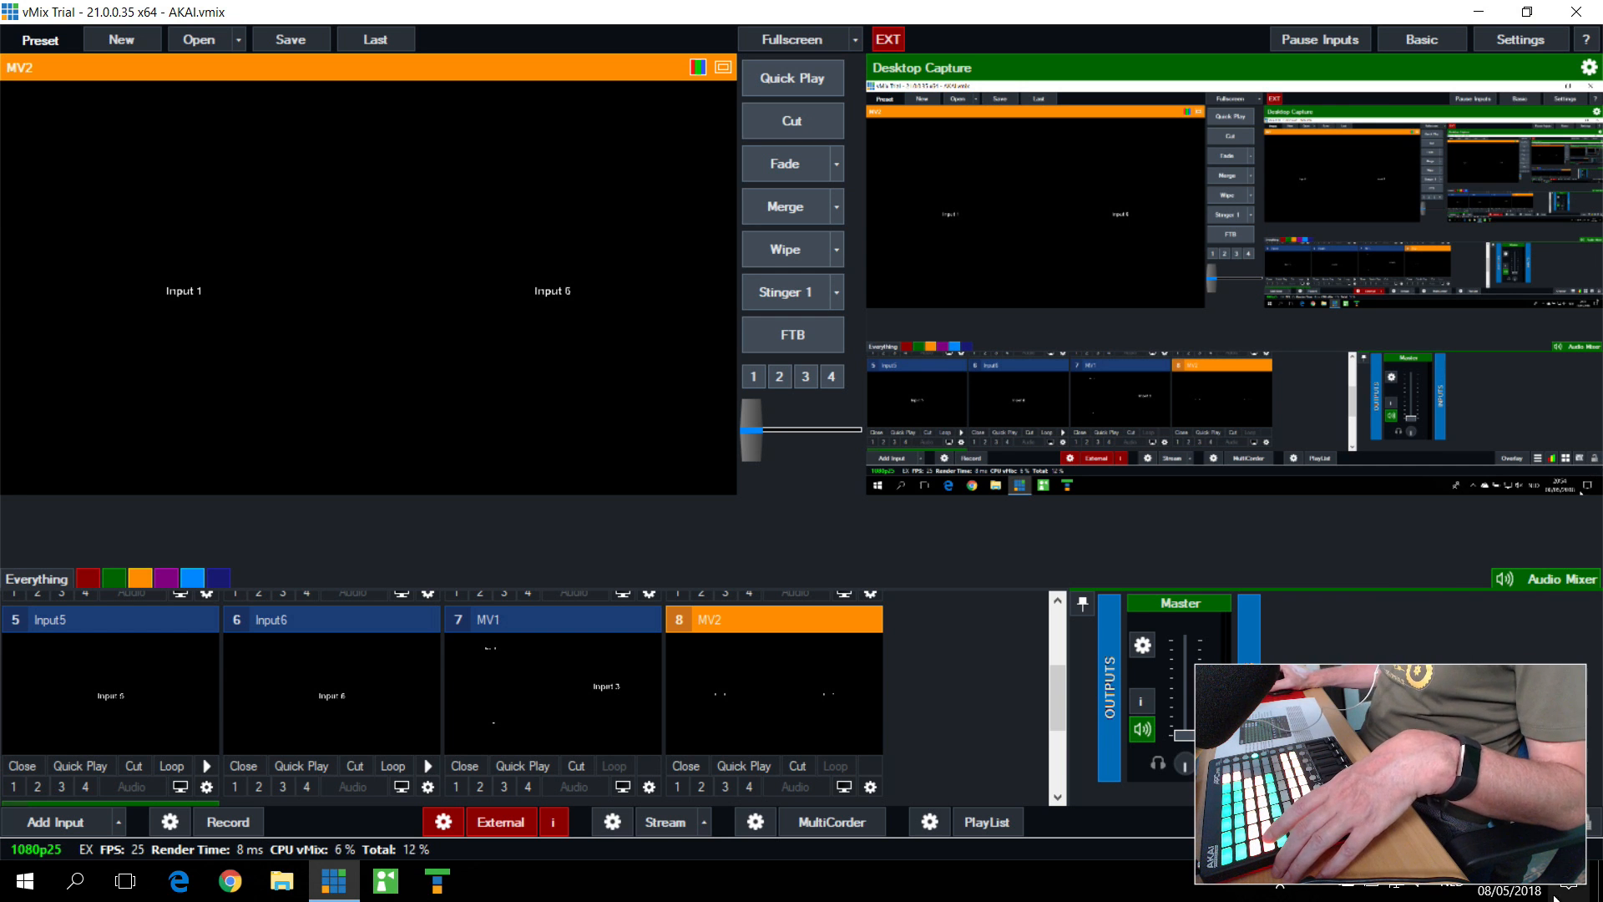
Step: Find the M2O1Cam1 shortcut in the shortcut settings, examine its MIDI note, SetMultiViewOverlay function, input and value, and cancel without changes
click(1523, 822)
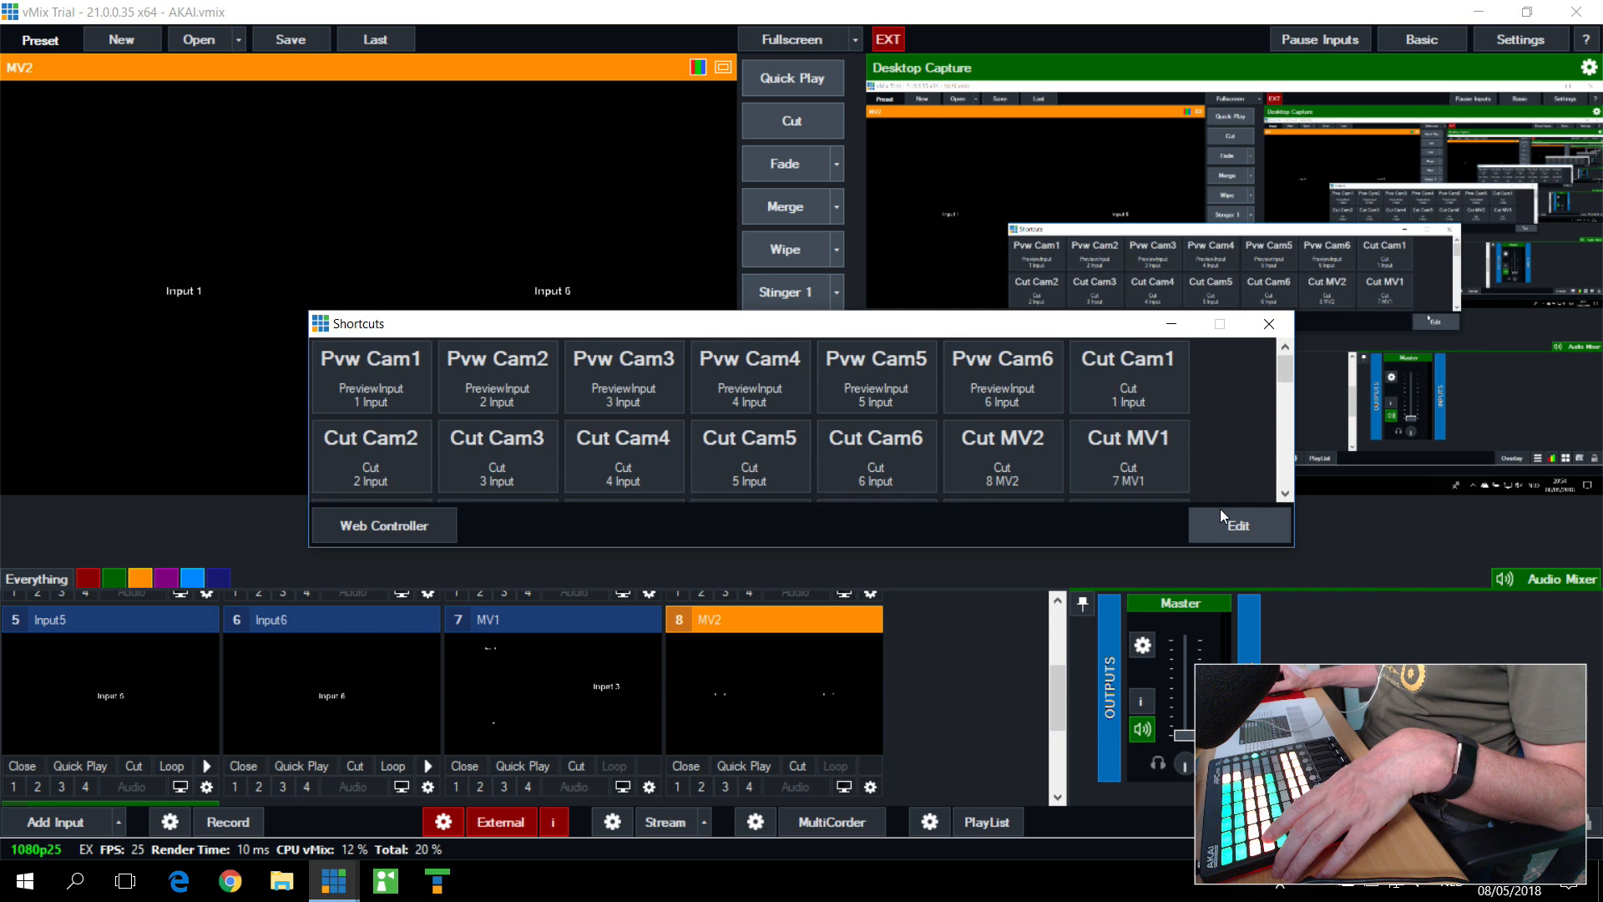
click(1234, 525)
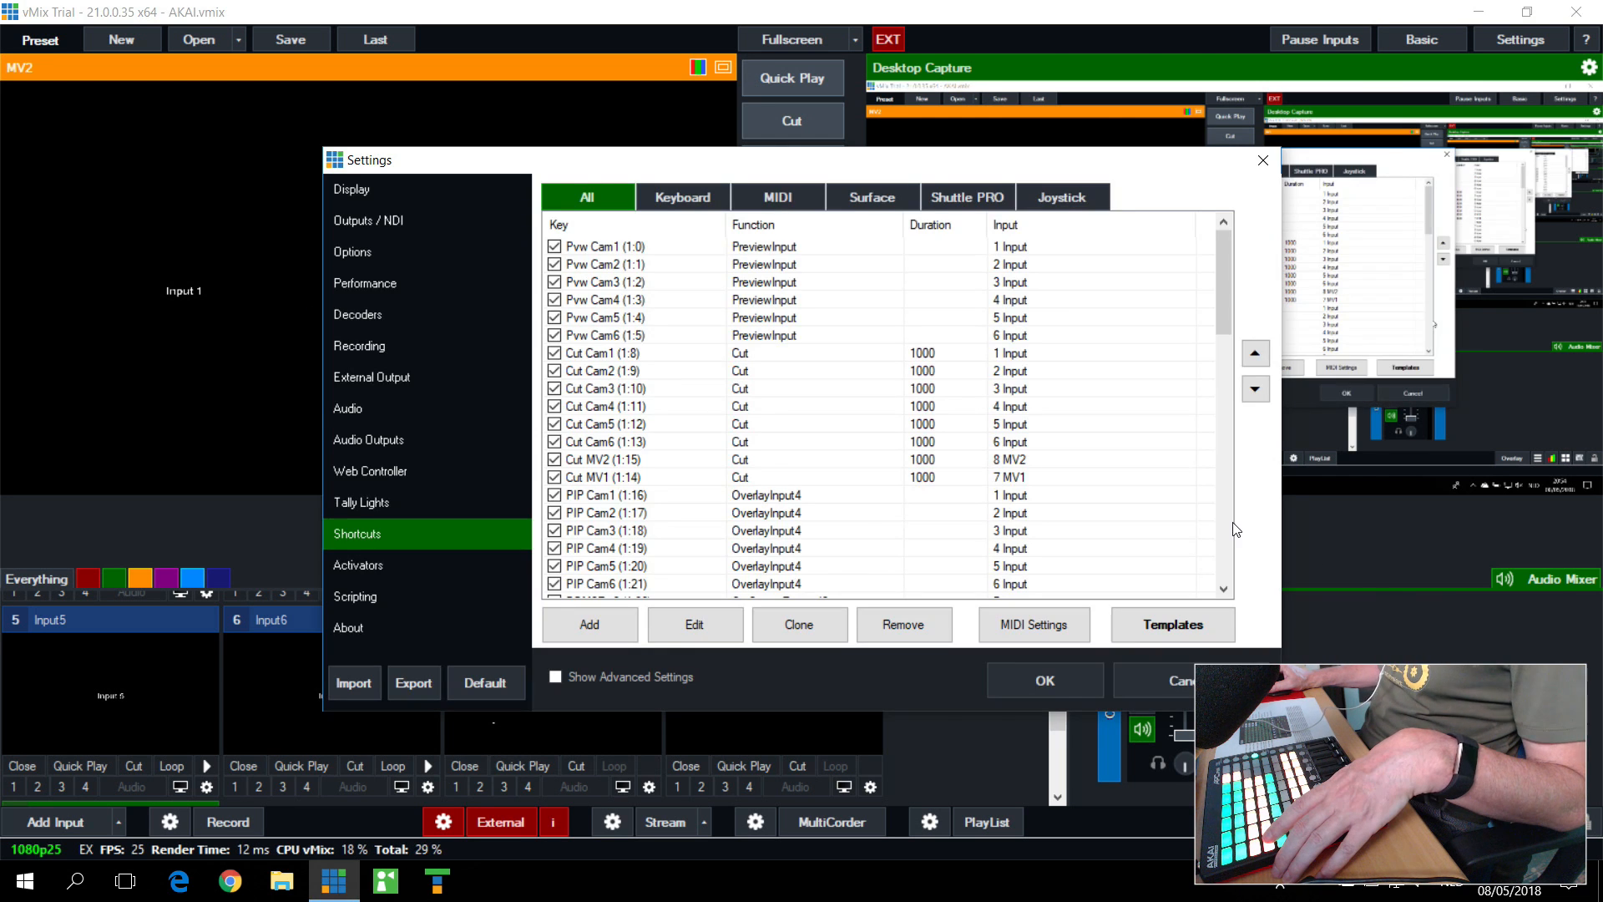
scroll(623, 424, down, 5)
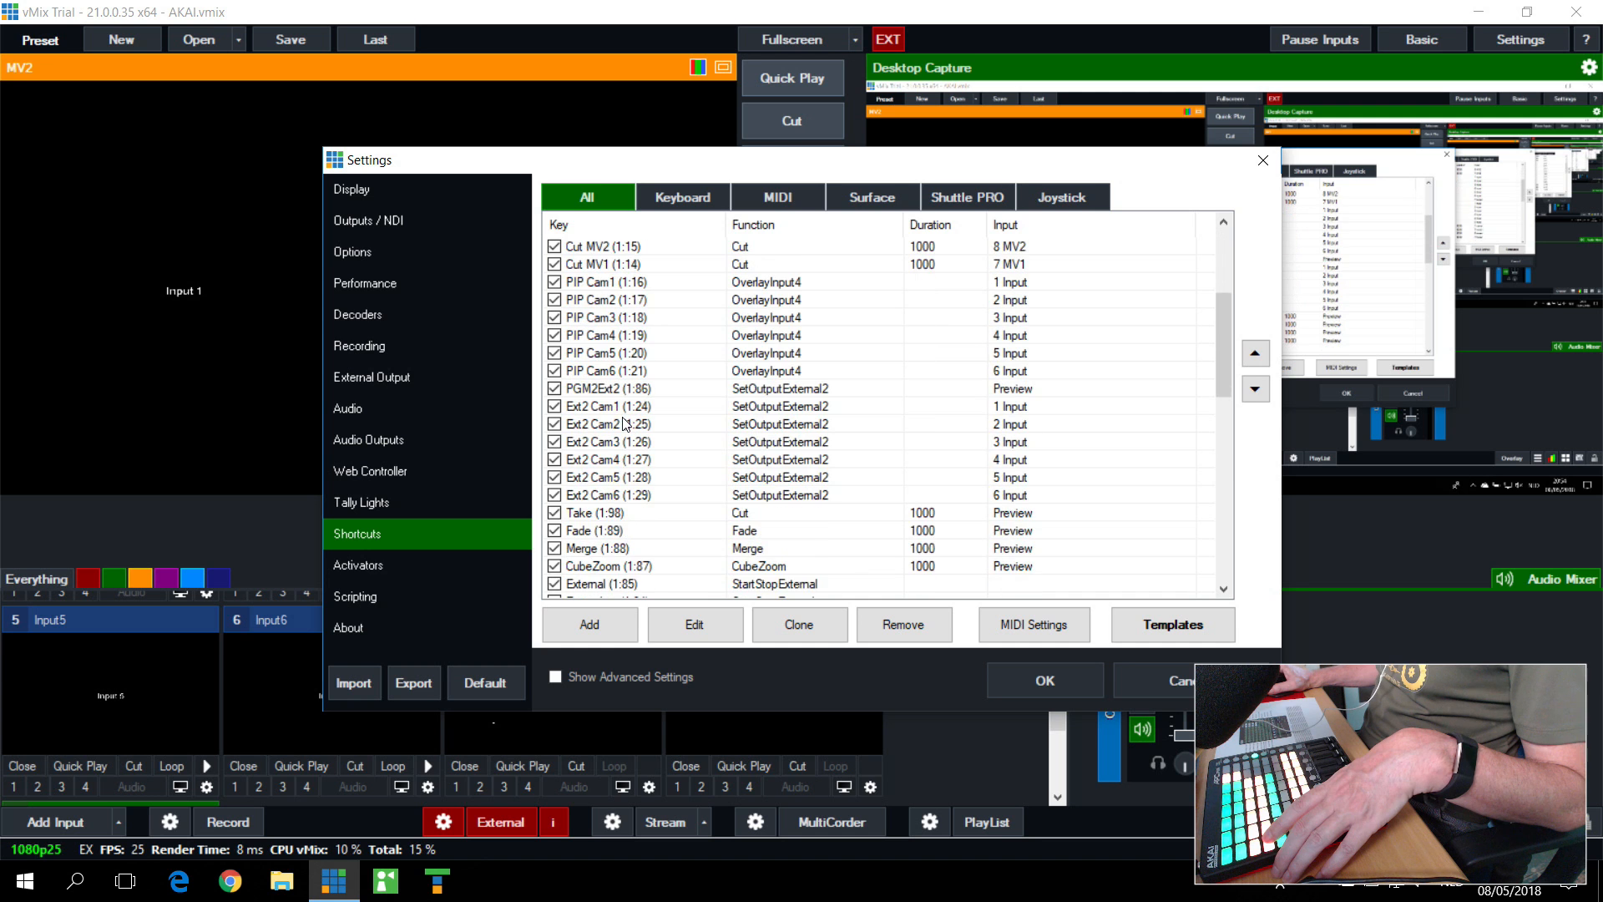
scroll(600, 449, down, 5)
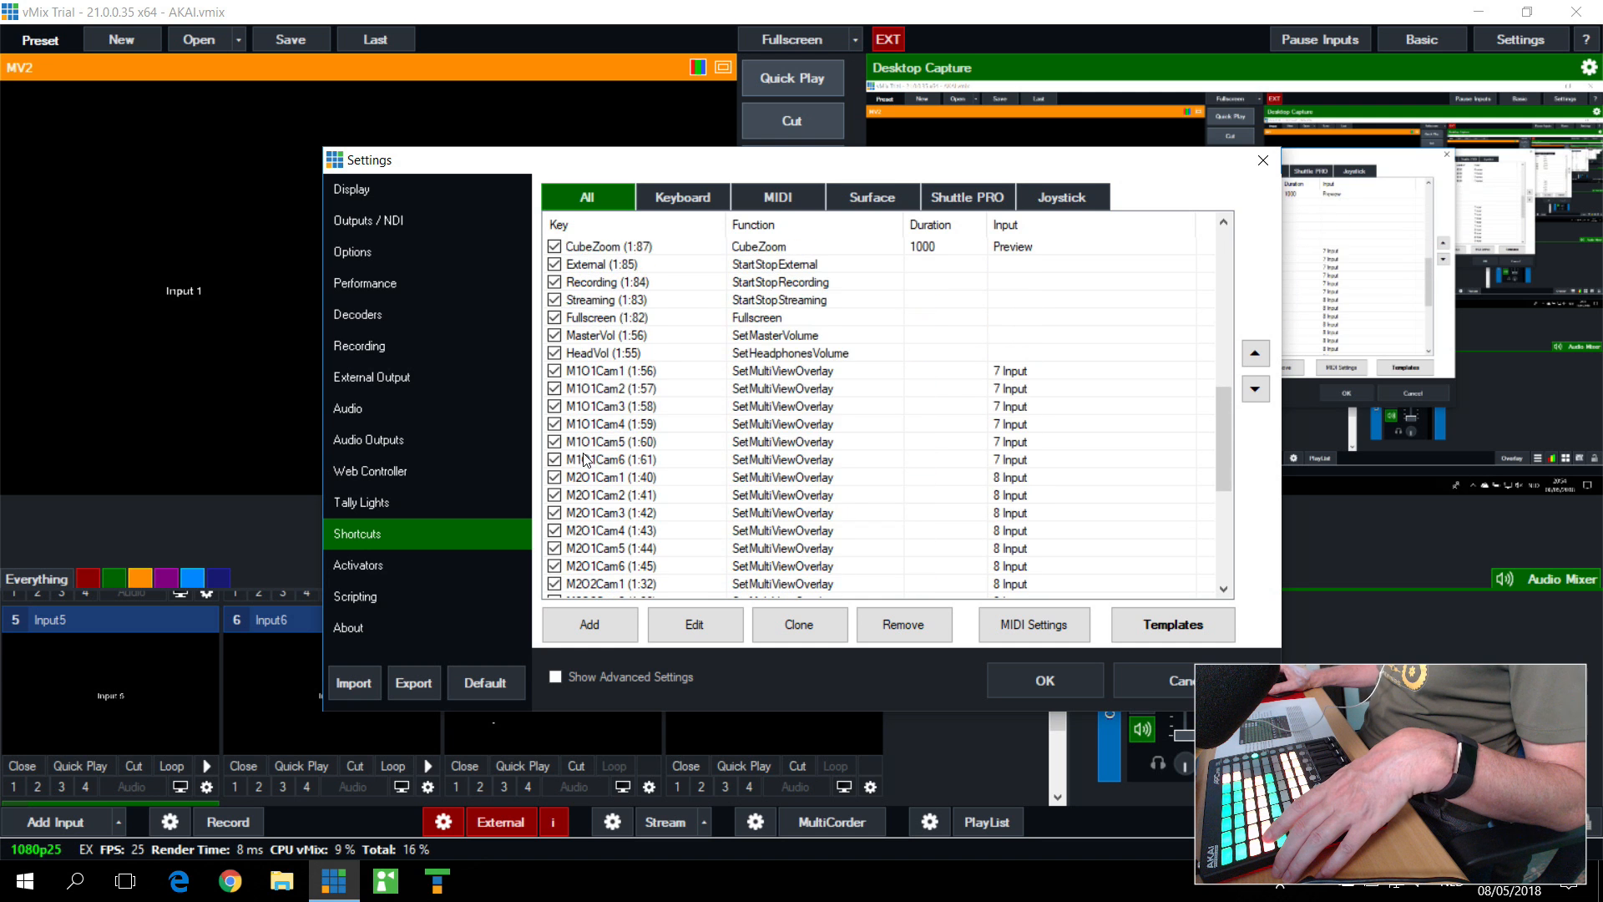
scroll(600, 449, up, 1)
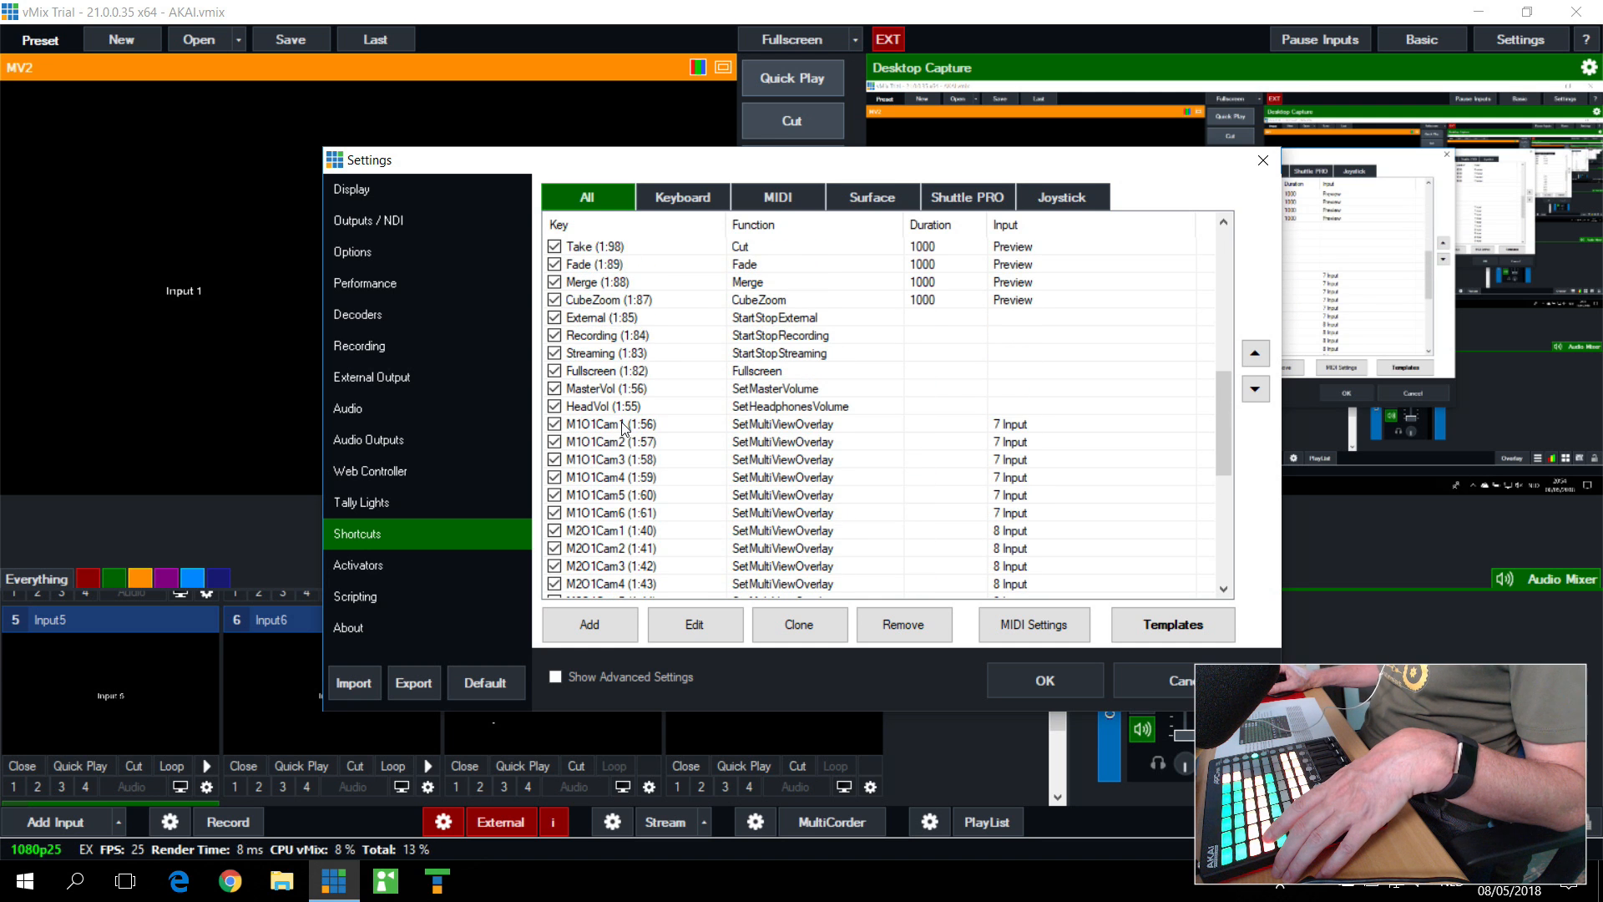
click(622, 534)
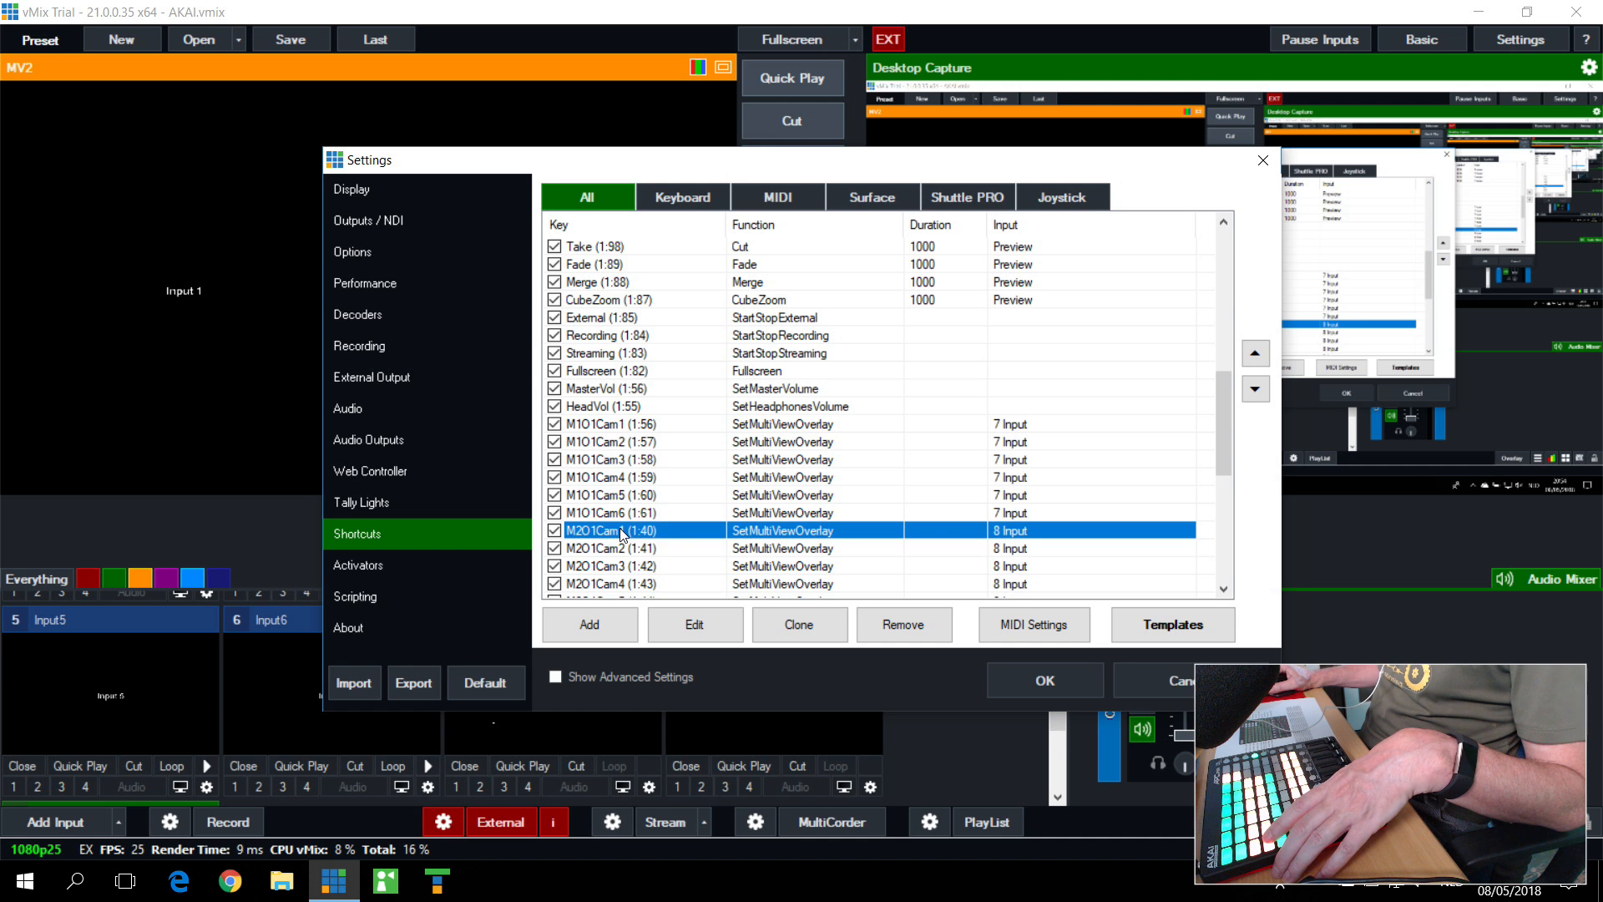
click(697, 623)
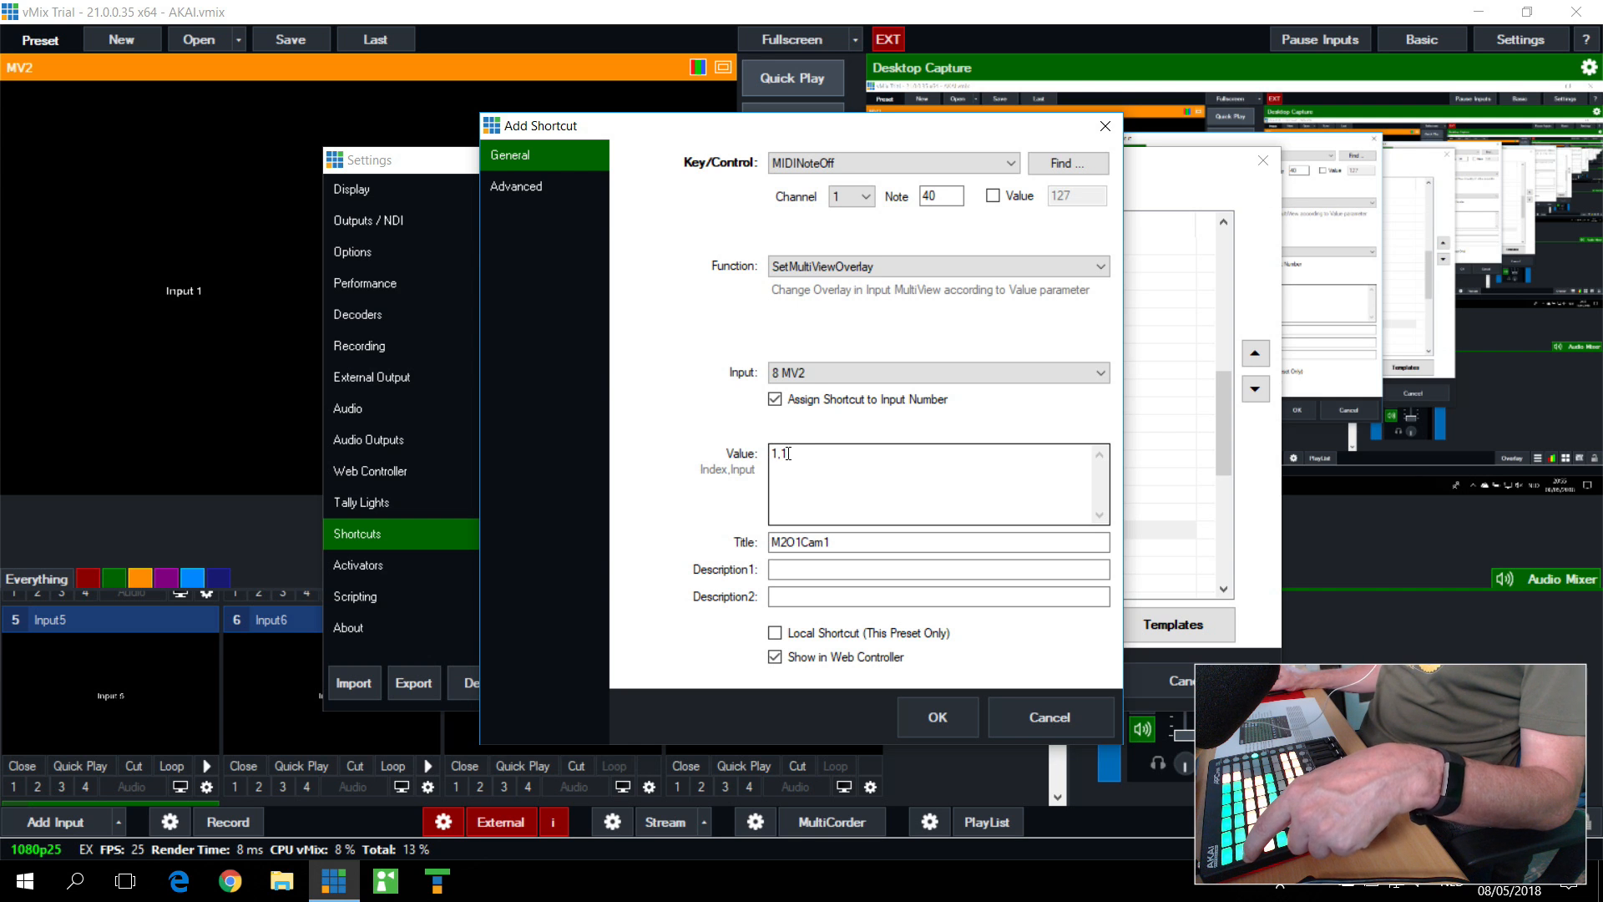
click(1051, 717)
Step: Examine the M2O1Cam2 shortcut's MIDI note, target input and overlay value, and close its details
click(646, 553)
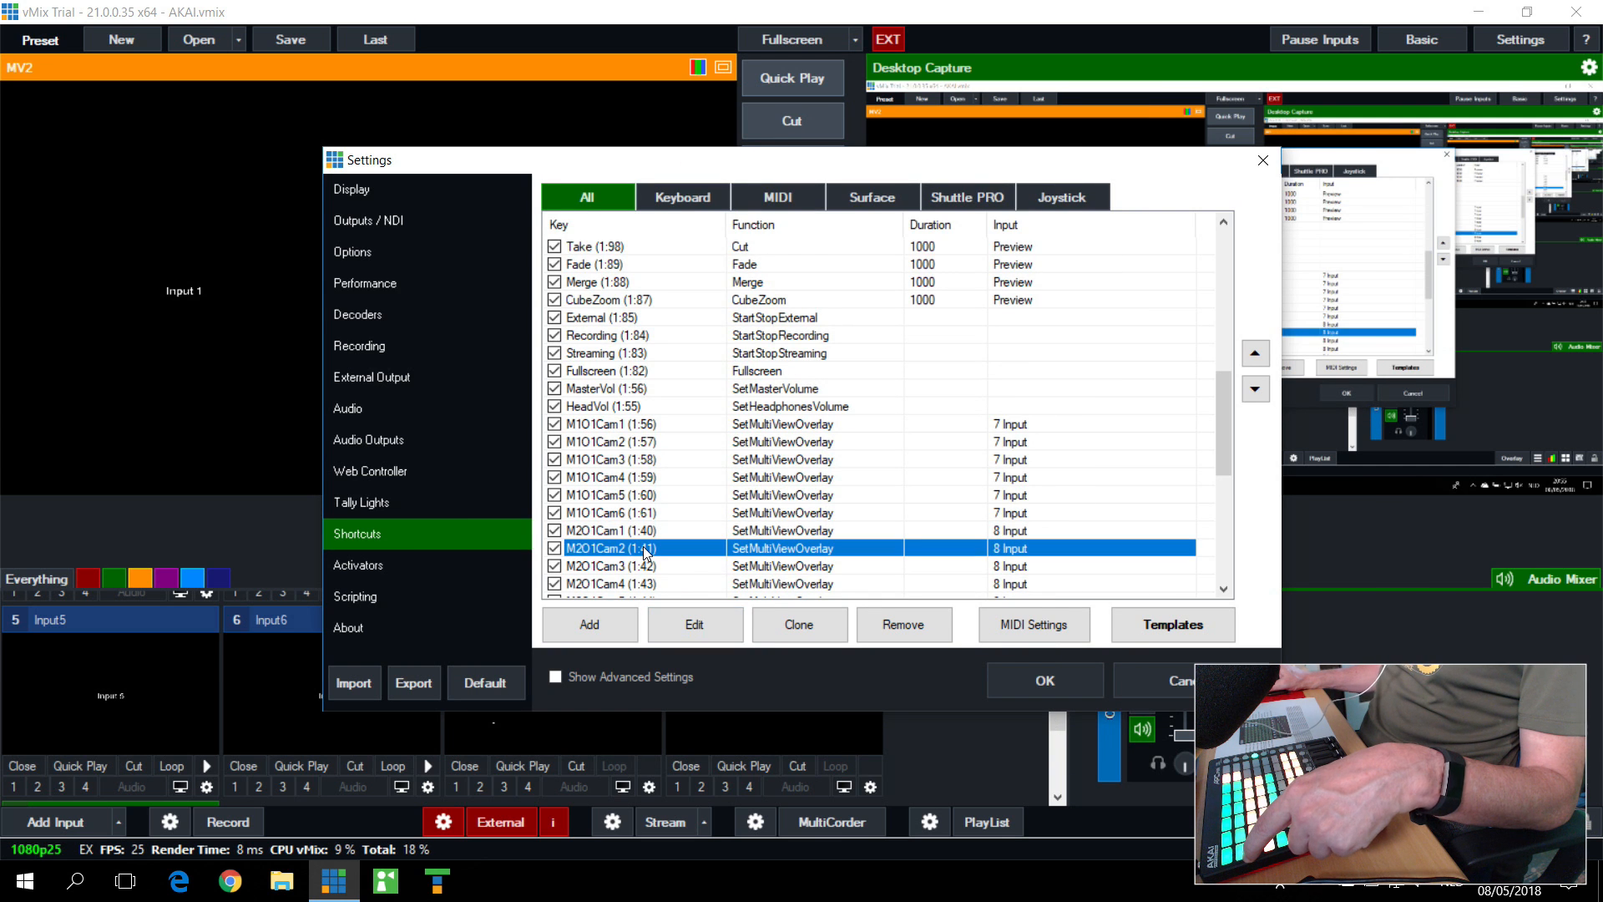
click(705, 625)
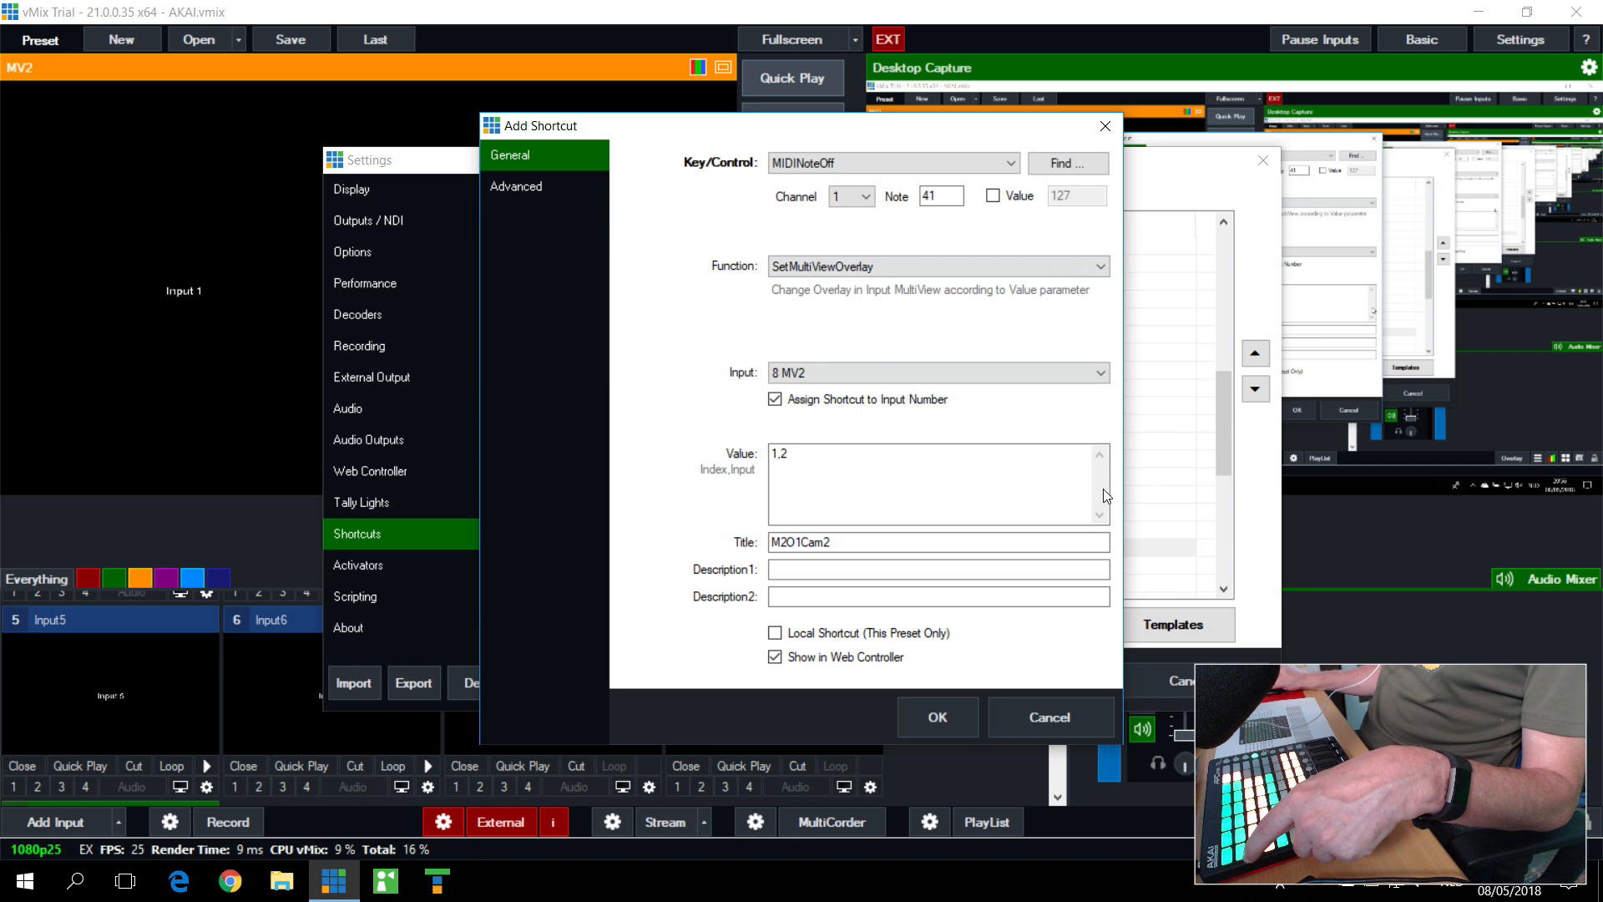
click(1102, 130)
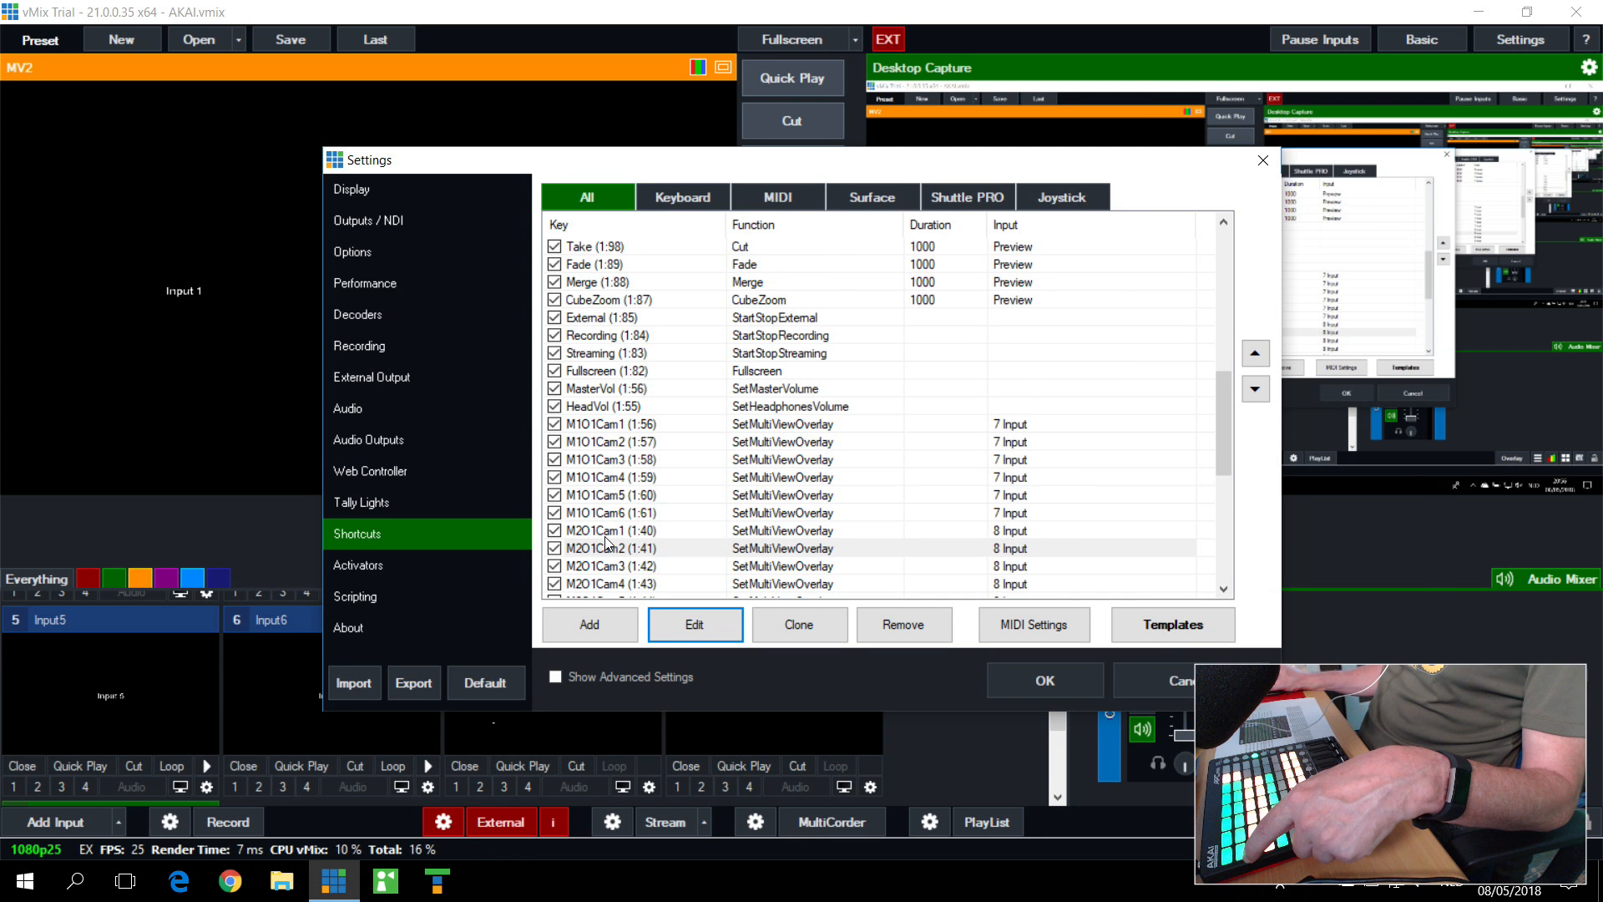
Step: Examine the M2O2Cam1 shortcut's MIDI note, target input and overlay value, and close its details and the settings
scroll(606, 545, down, 1)
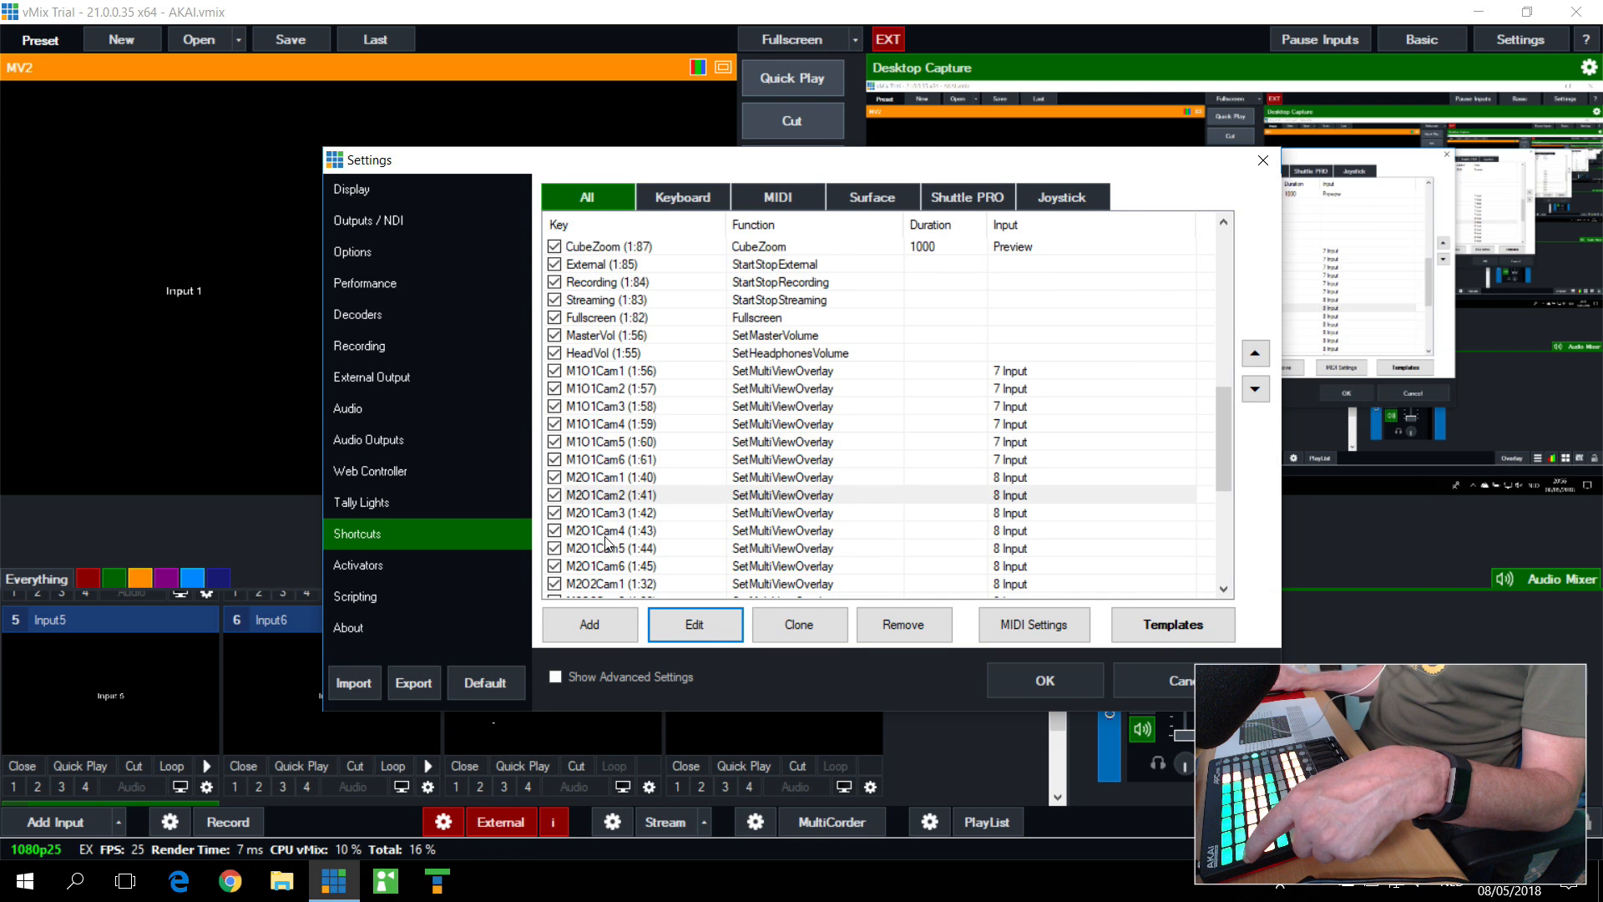
click(603, 586)
click(686, 632)
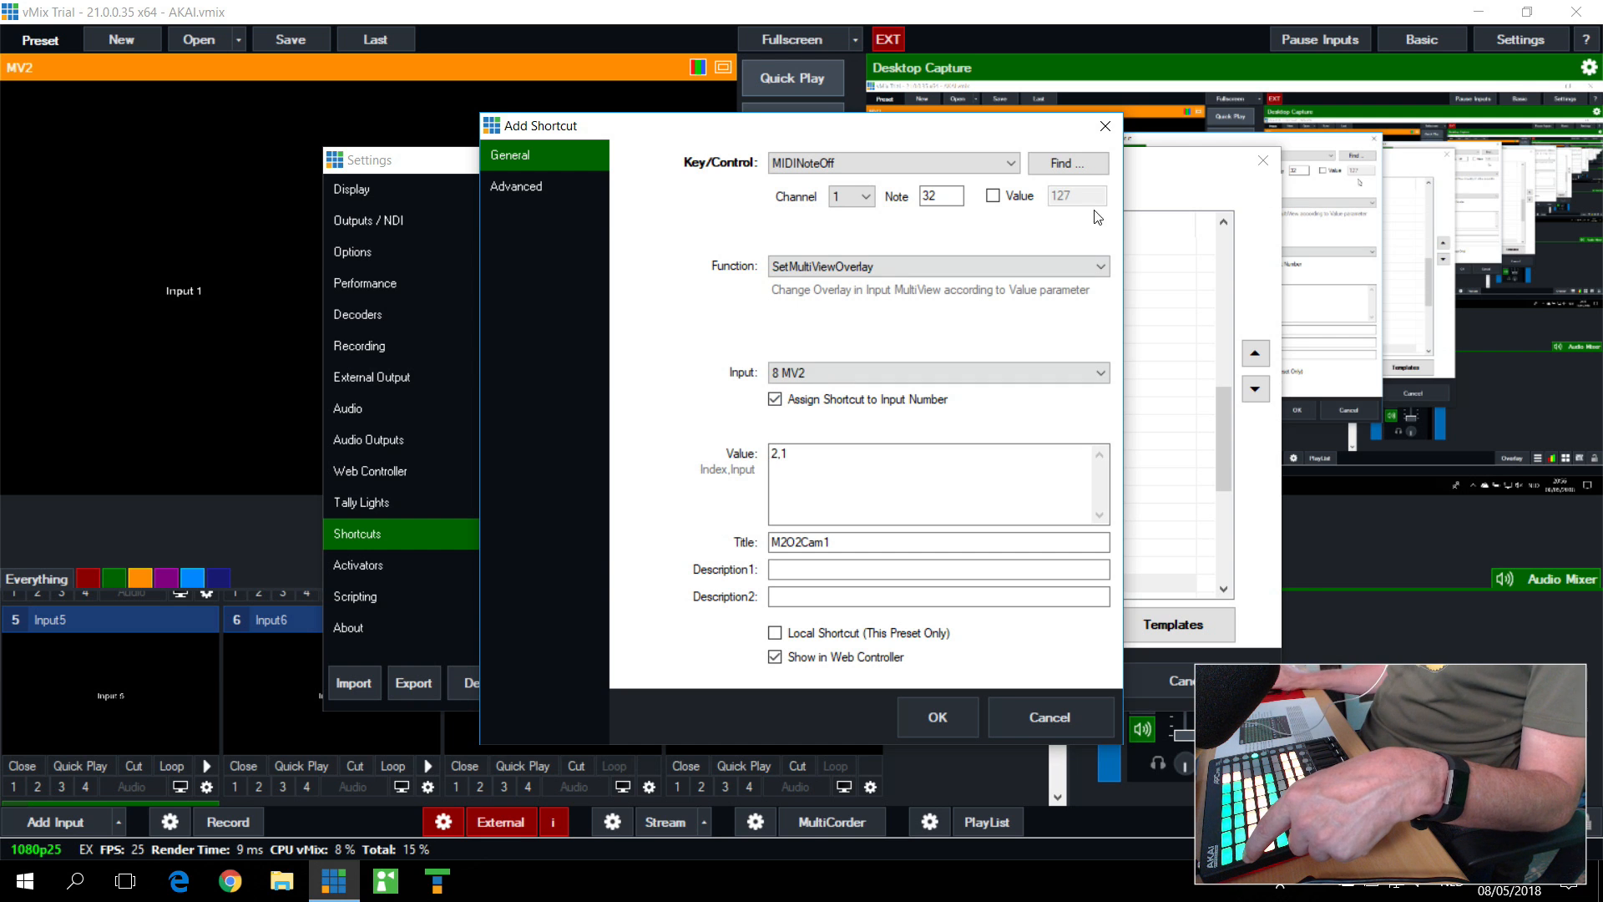
click(1099, 122)
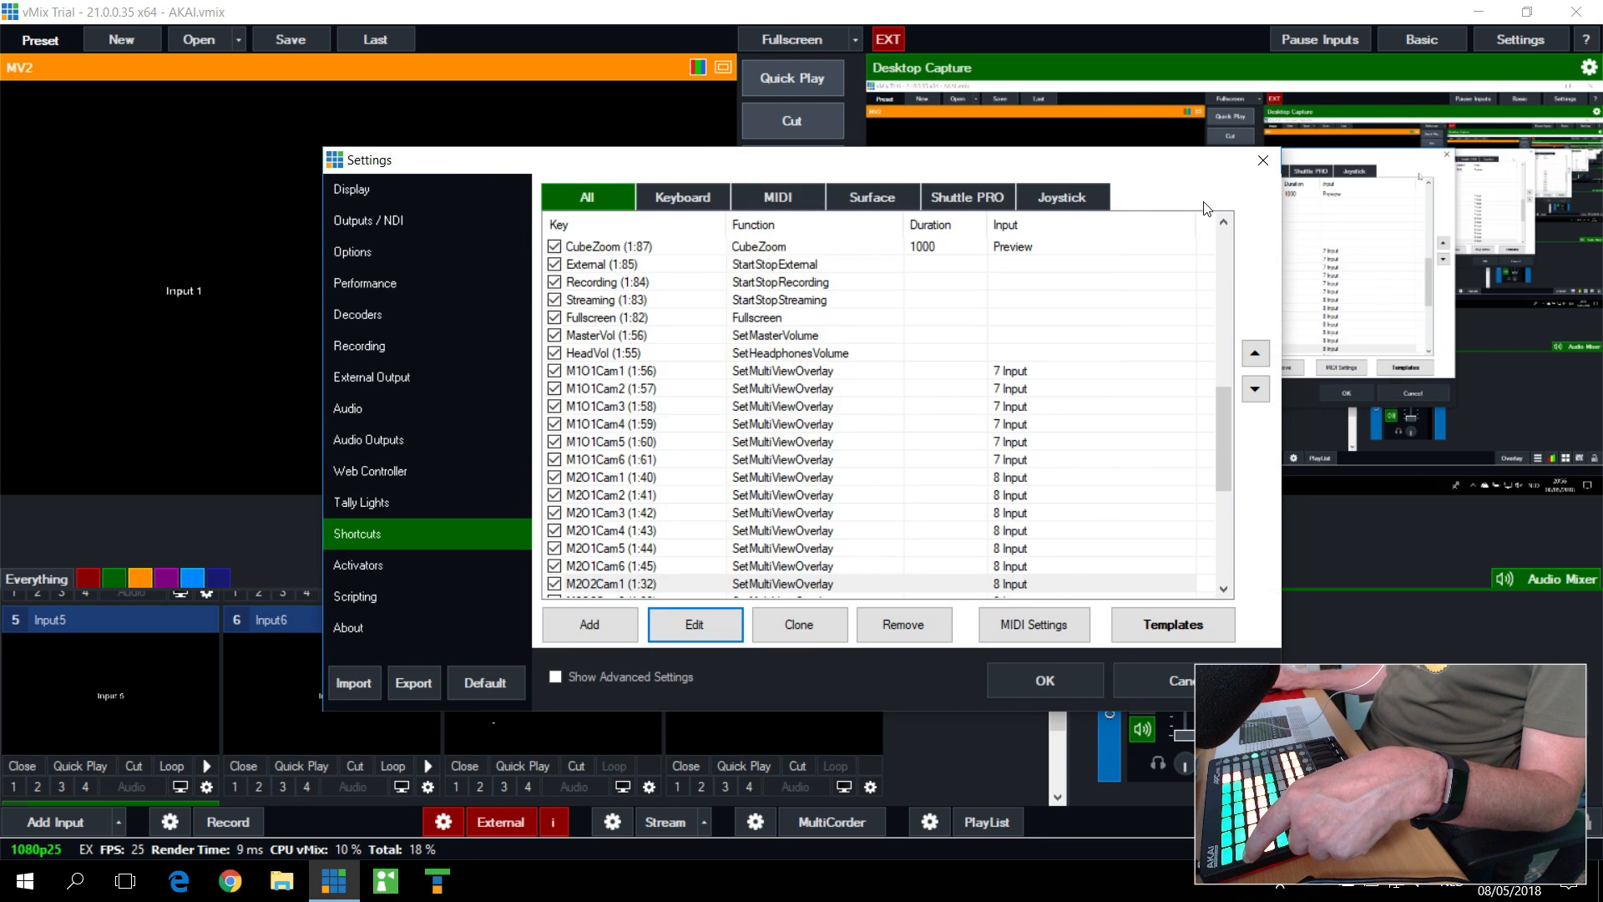
click(1267, 165)
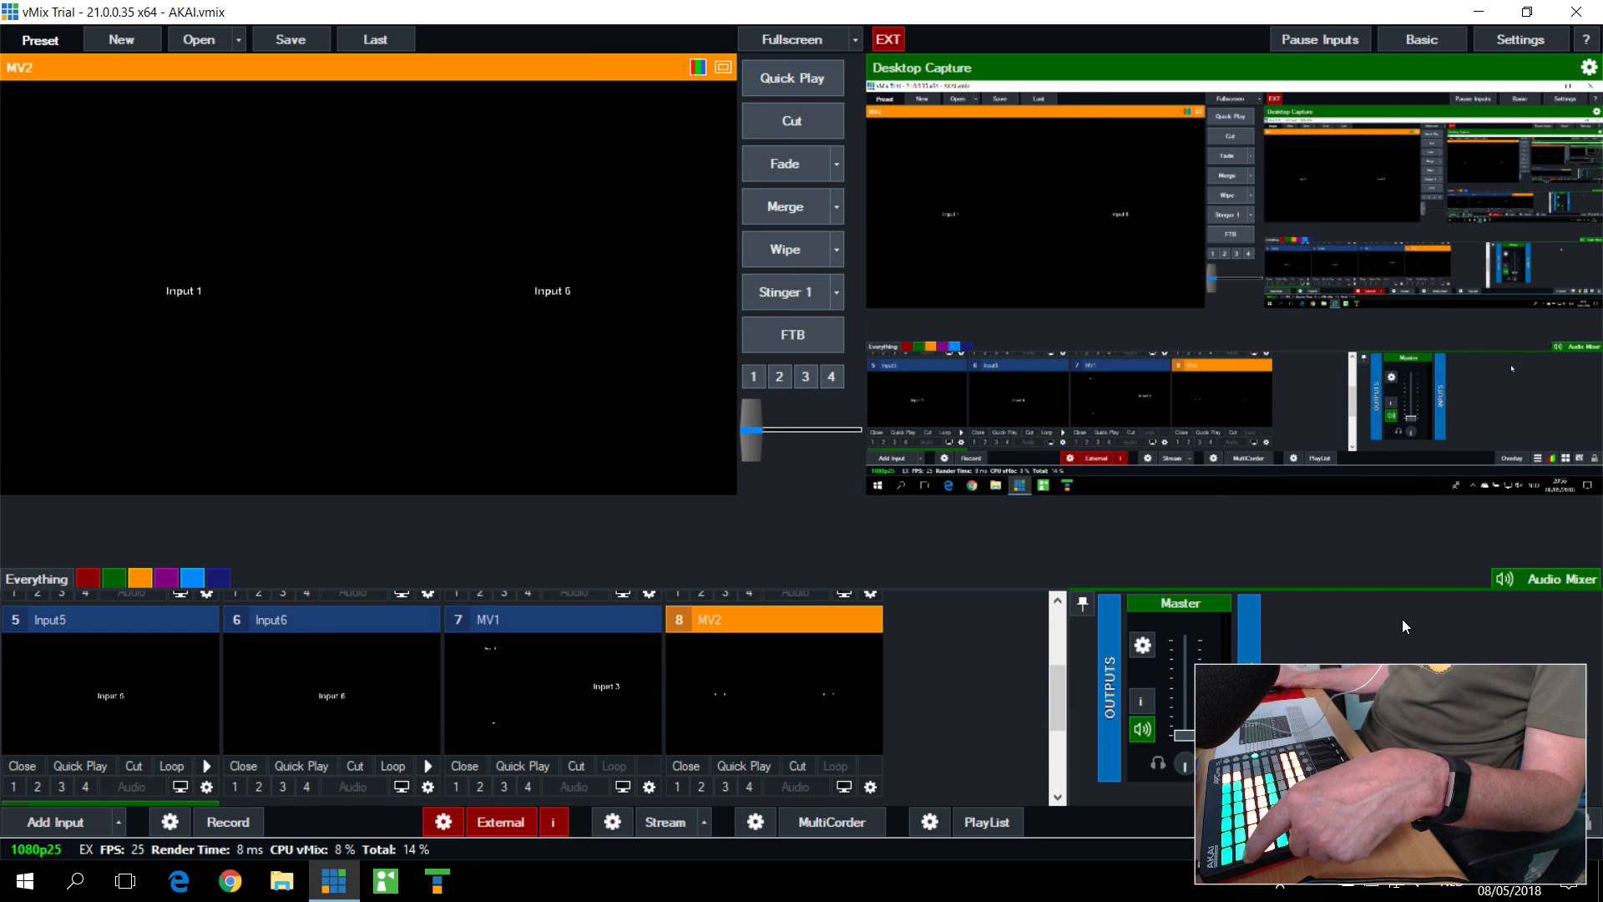
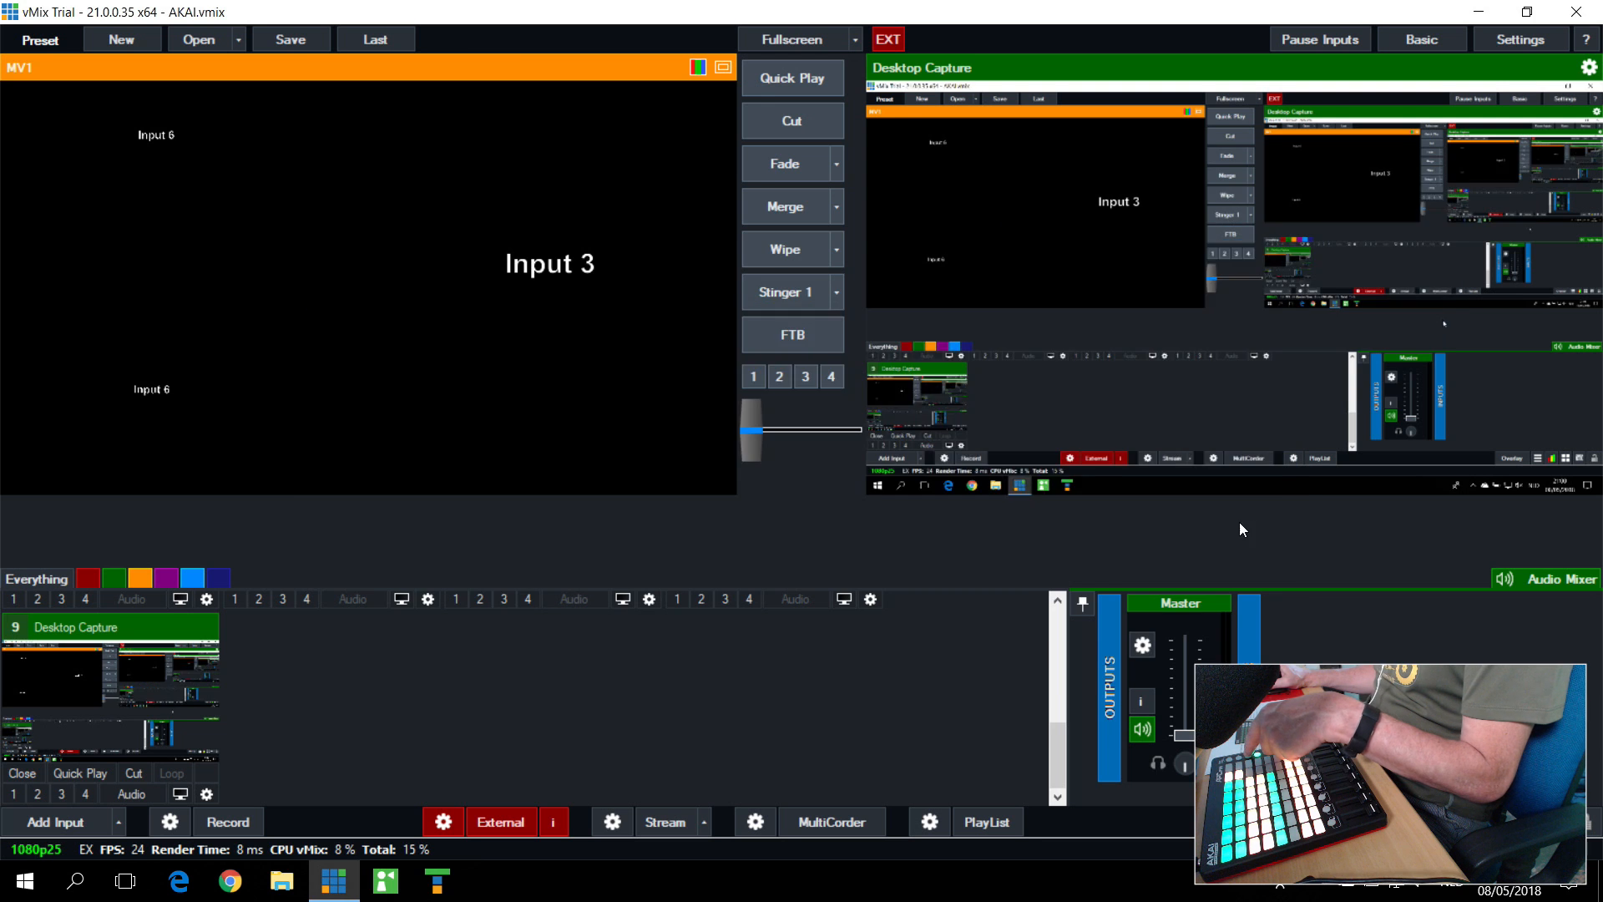
Step: Find the Recording shortcut in the shortcut settings, examine its MIDI note and function, and close its details without changes
scroll(668, 384, down, 3)
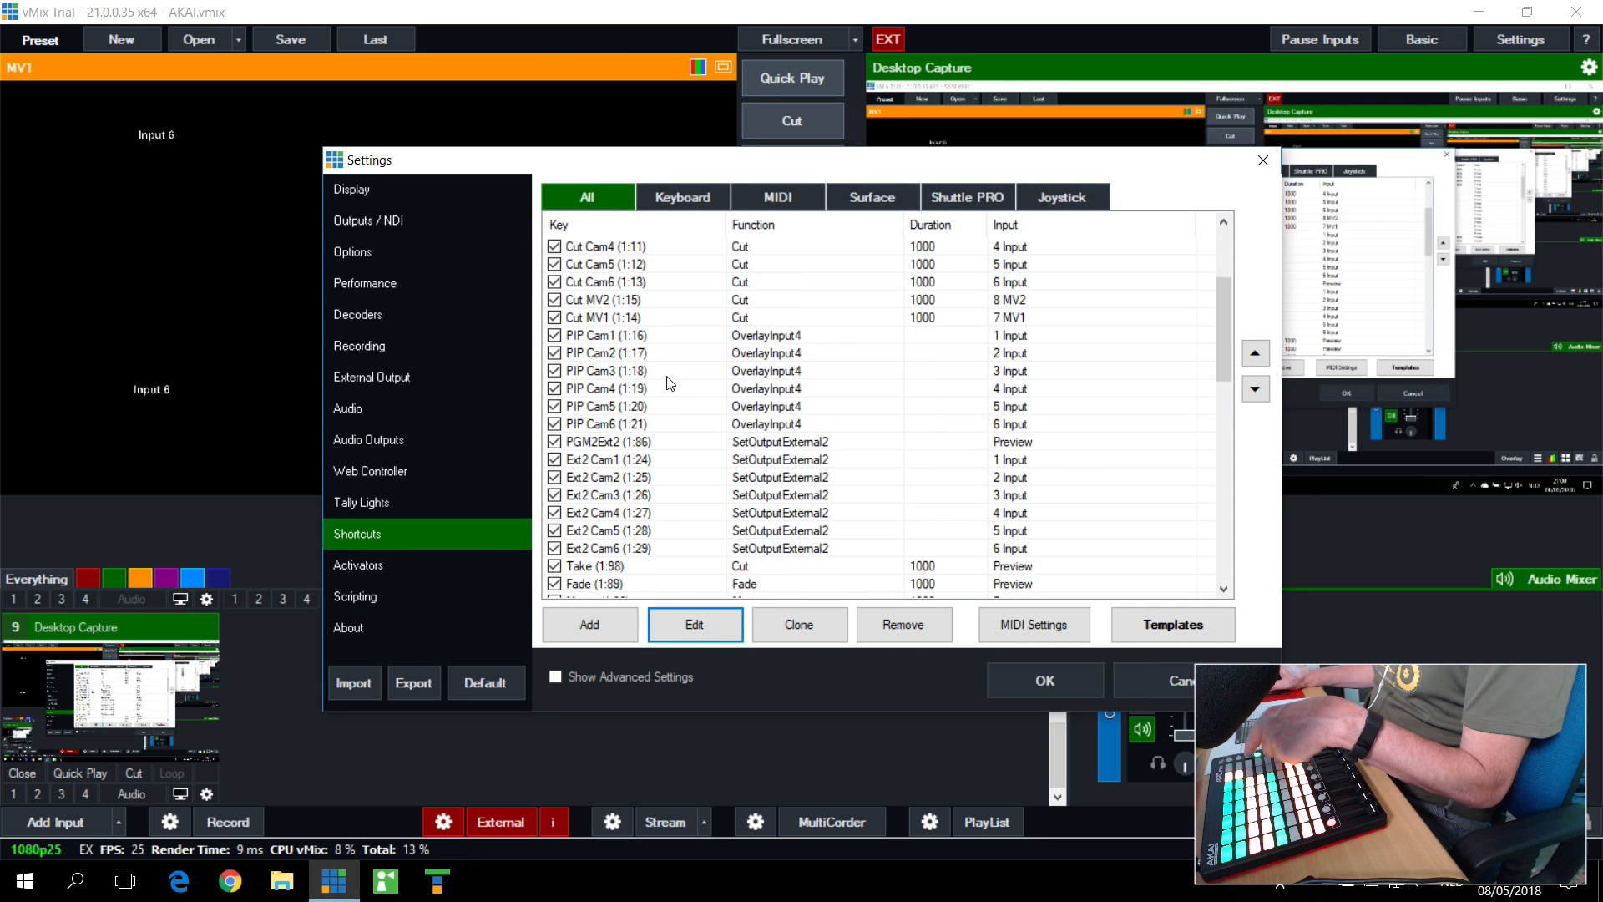
scroll(668, 384, down, 3)
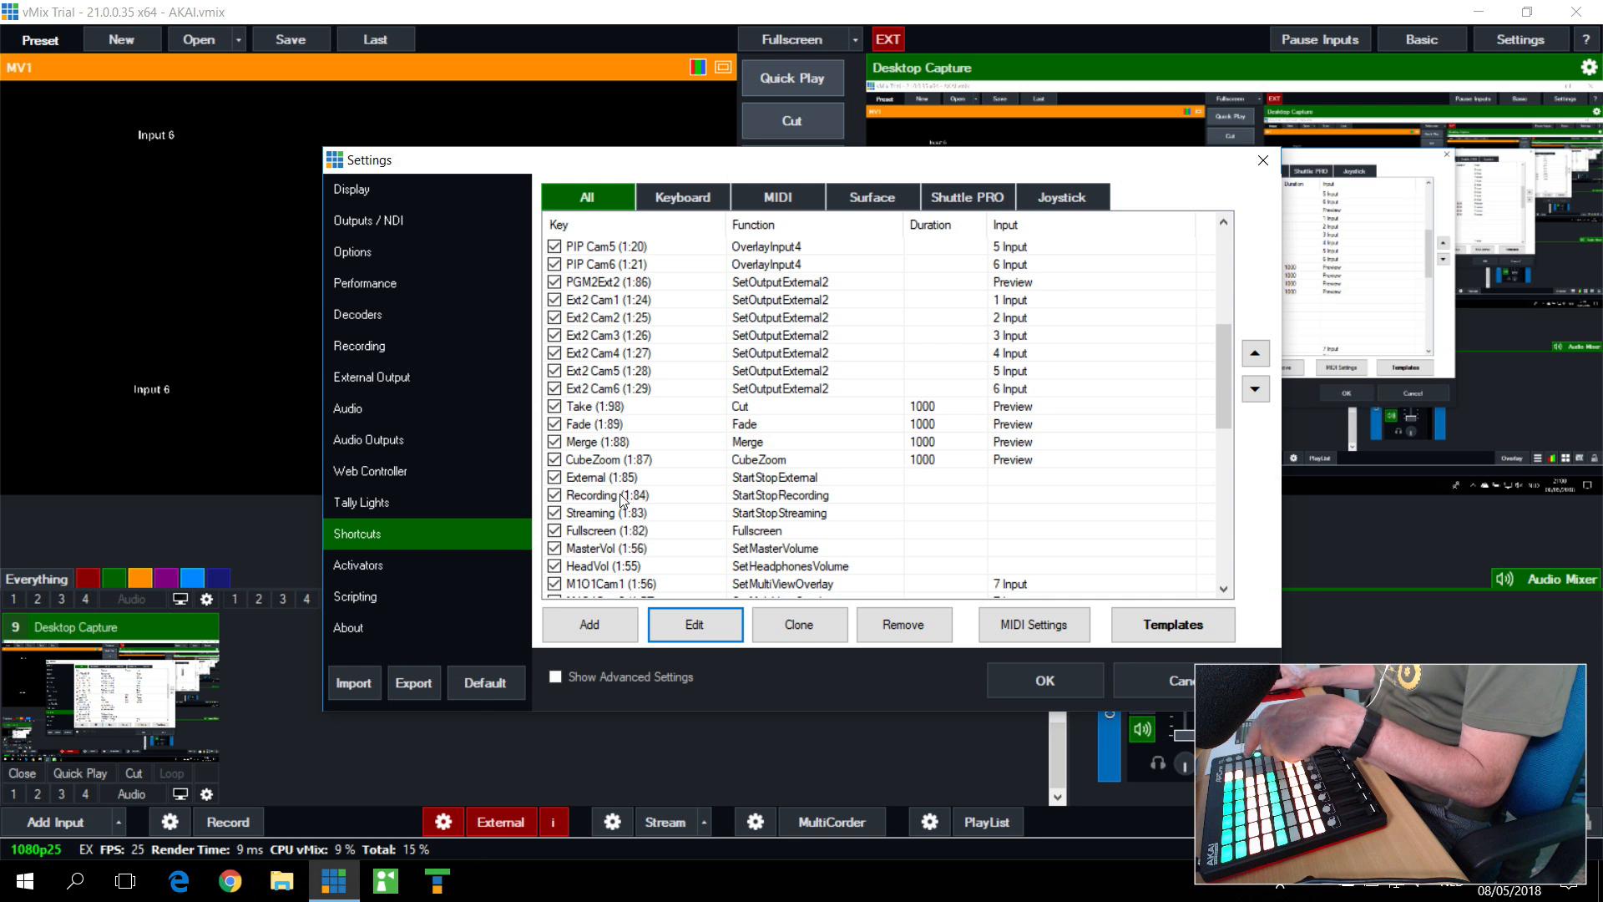
click(620, 499)
click(695, 625)
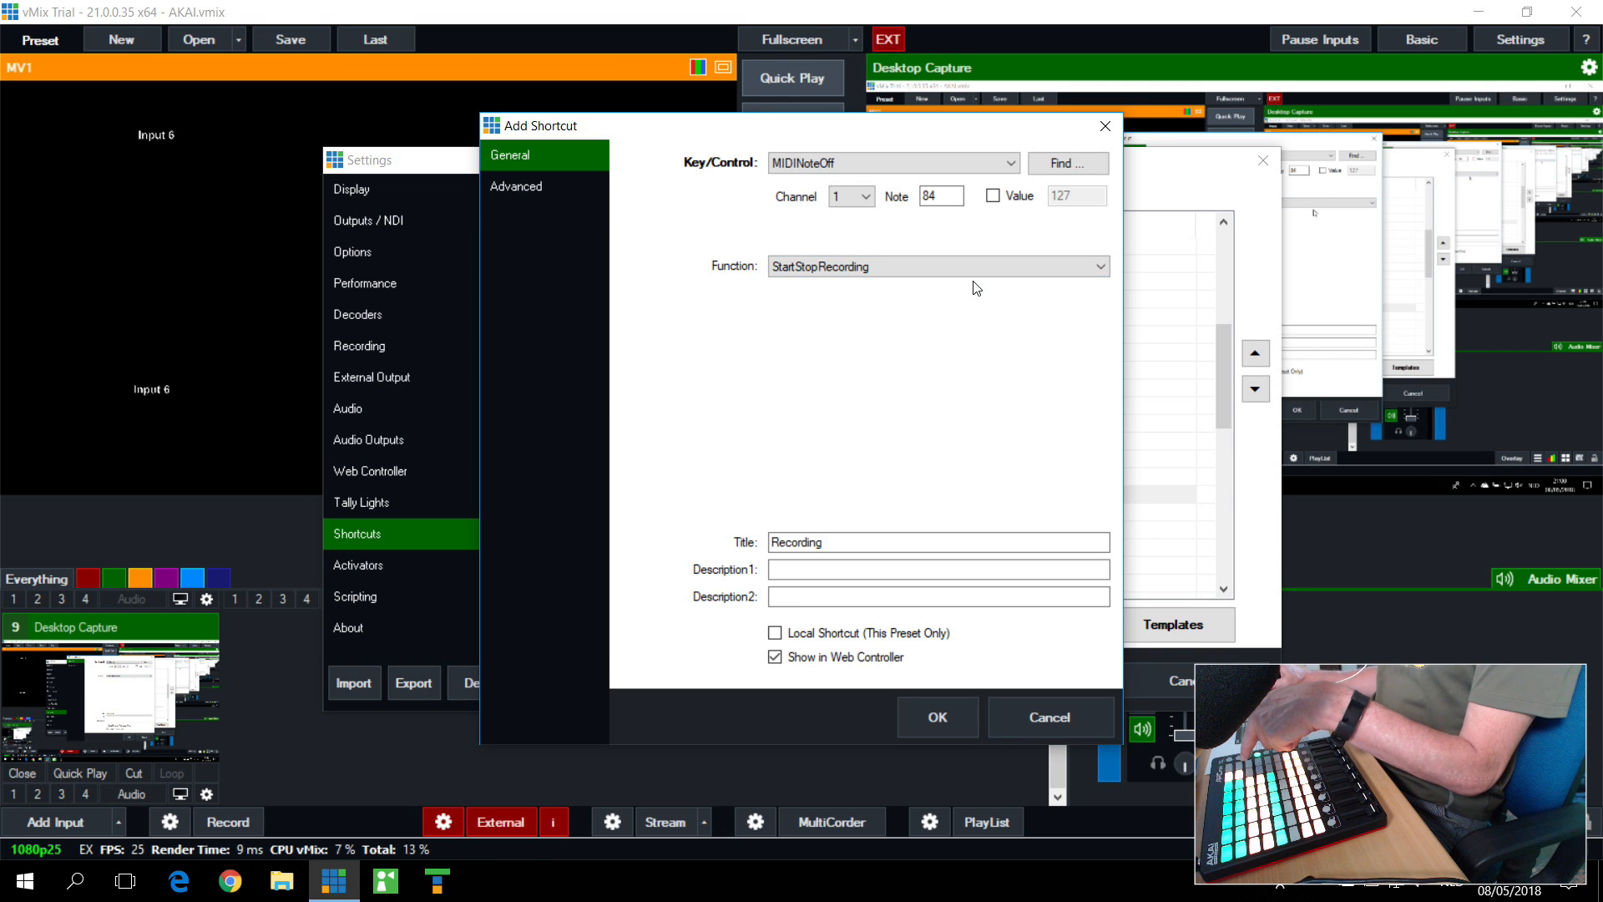
click(1104, 127)
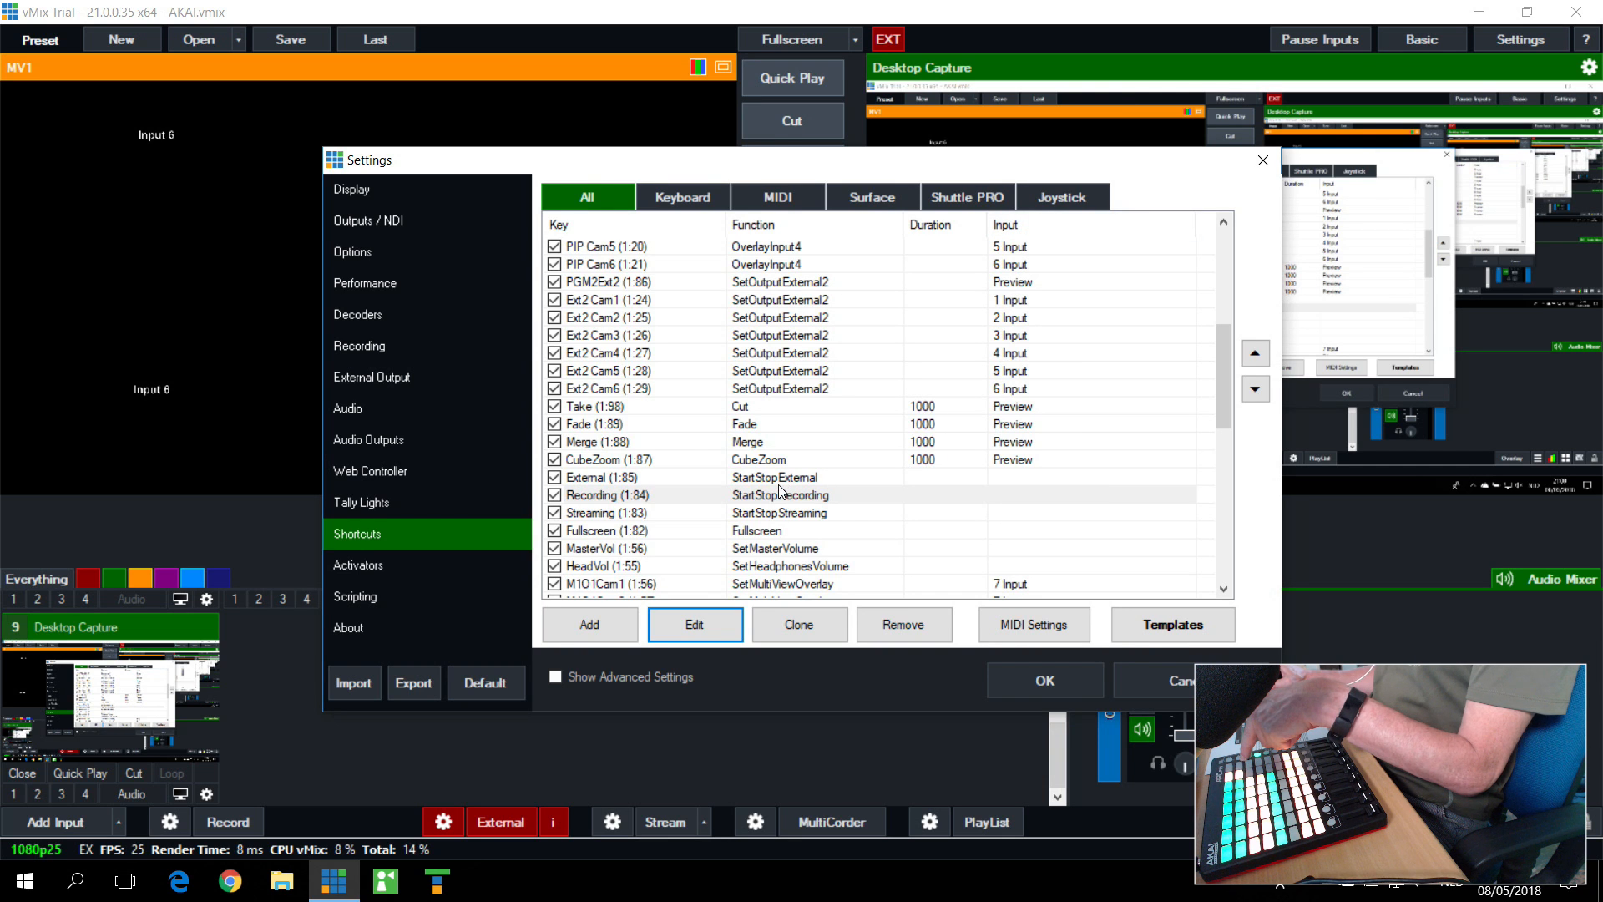
Step: Examine the Streaming shortcut's MIDI note and function, select the Fullscreen shortcut in the list, and close the settings
click(767, 512)
click(716, 620)
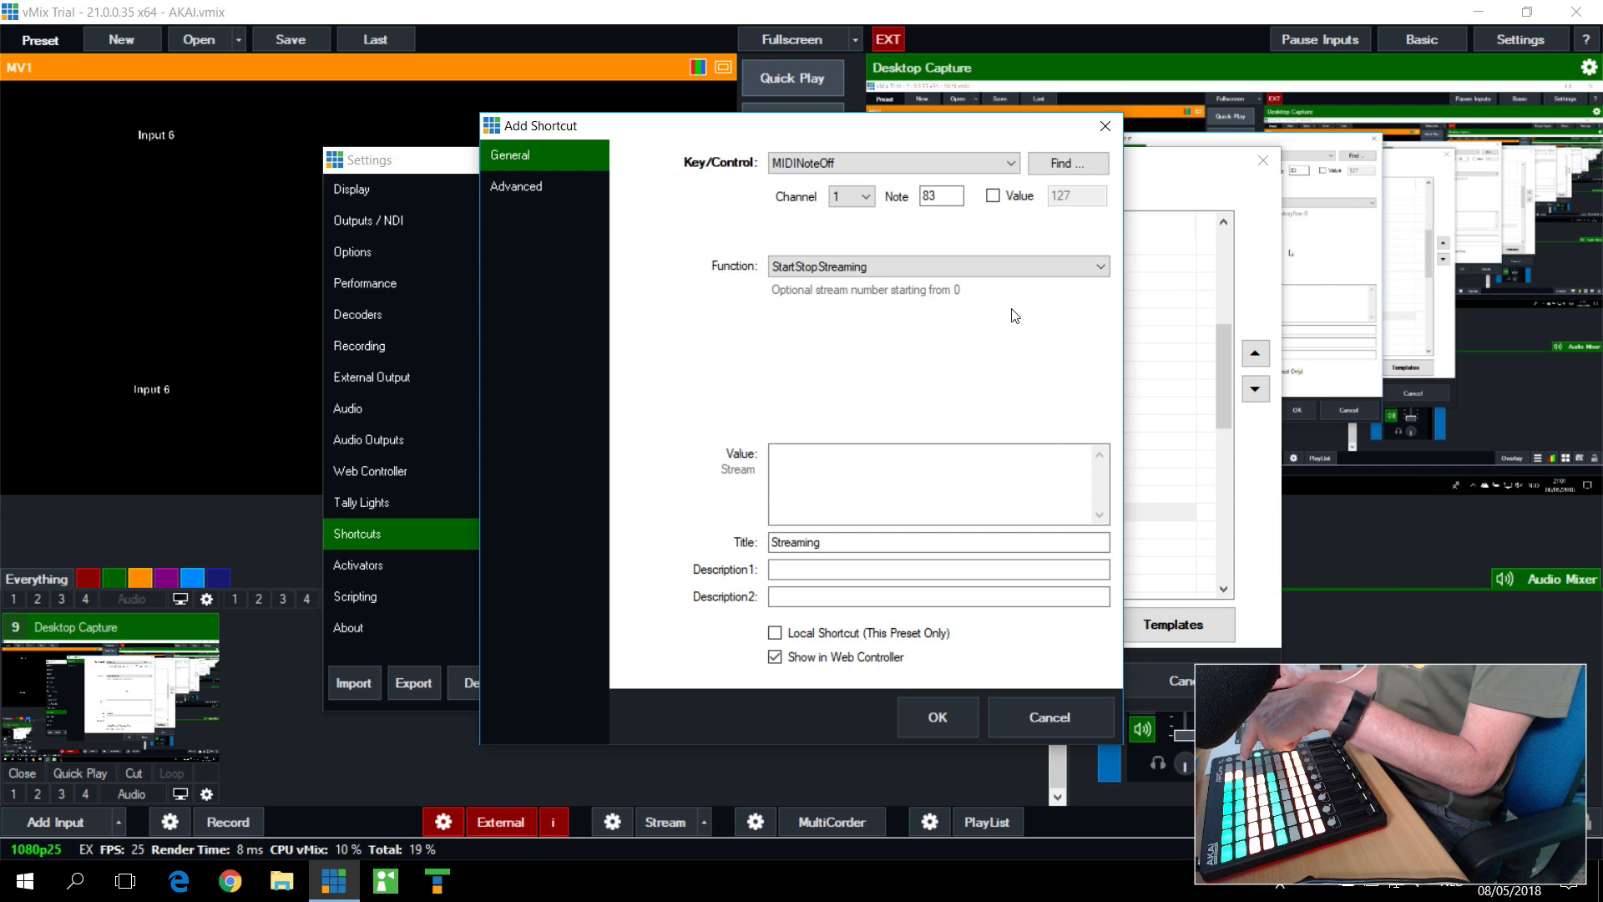
click(1113, 130)
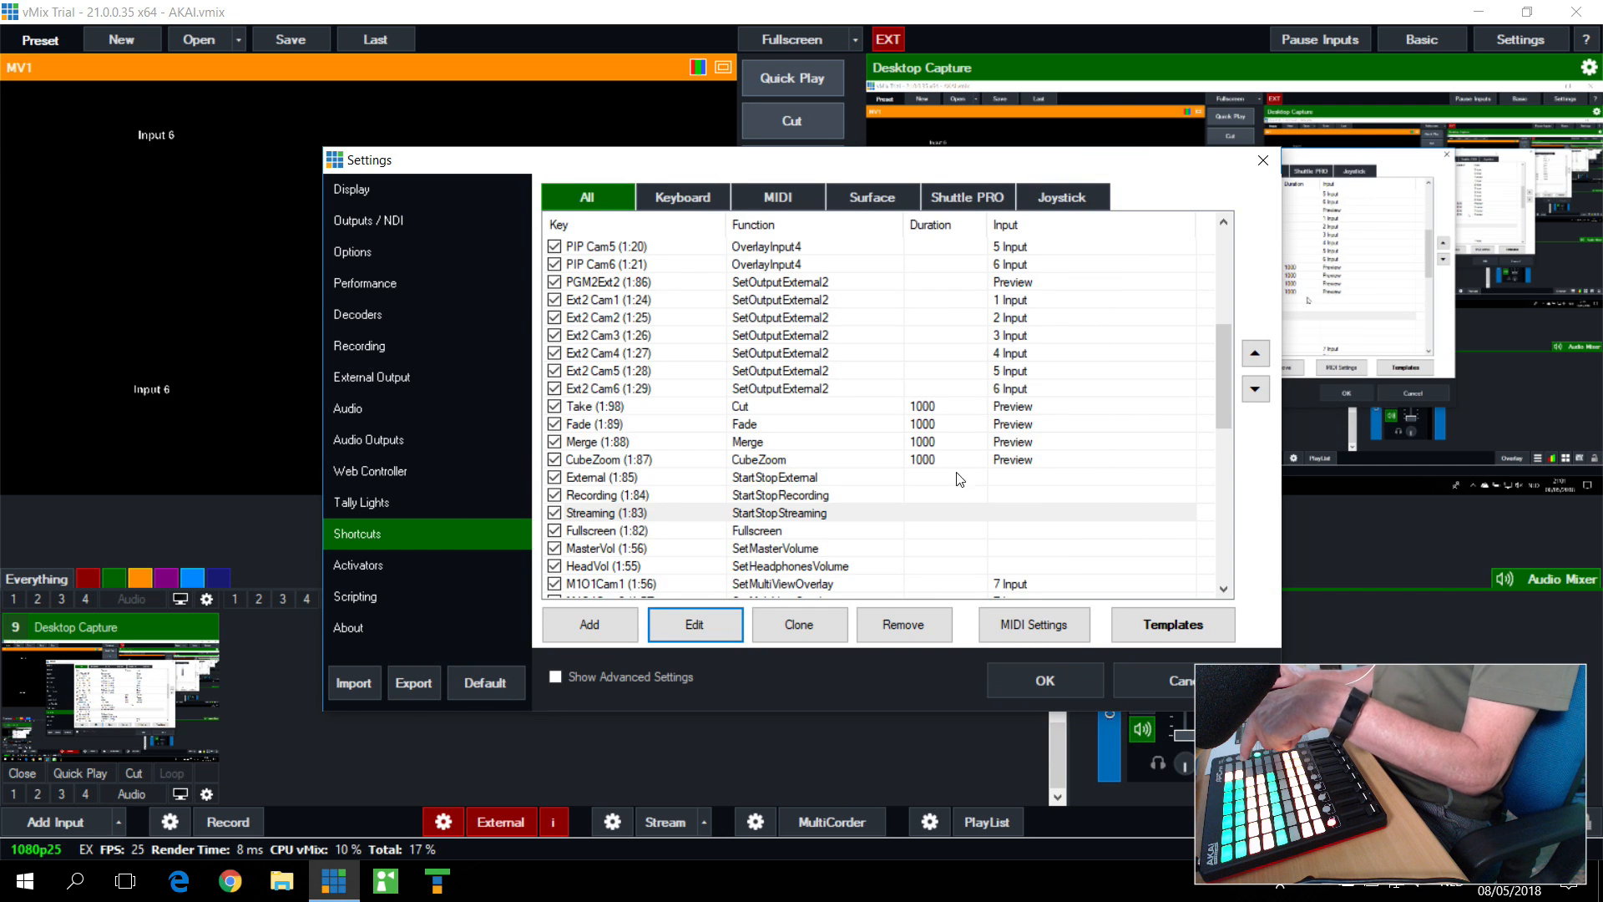
click(766, 532)
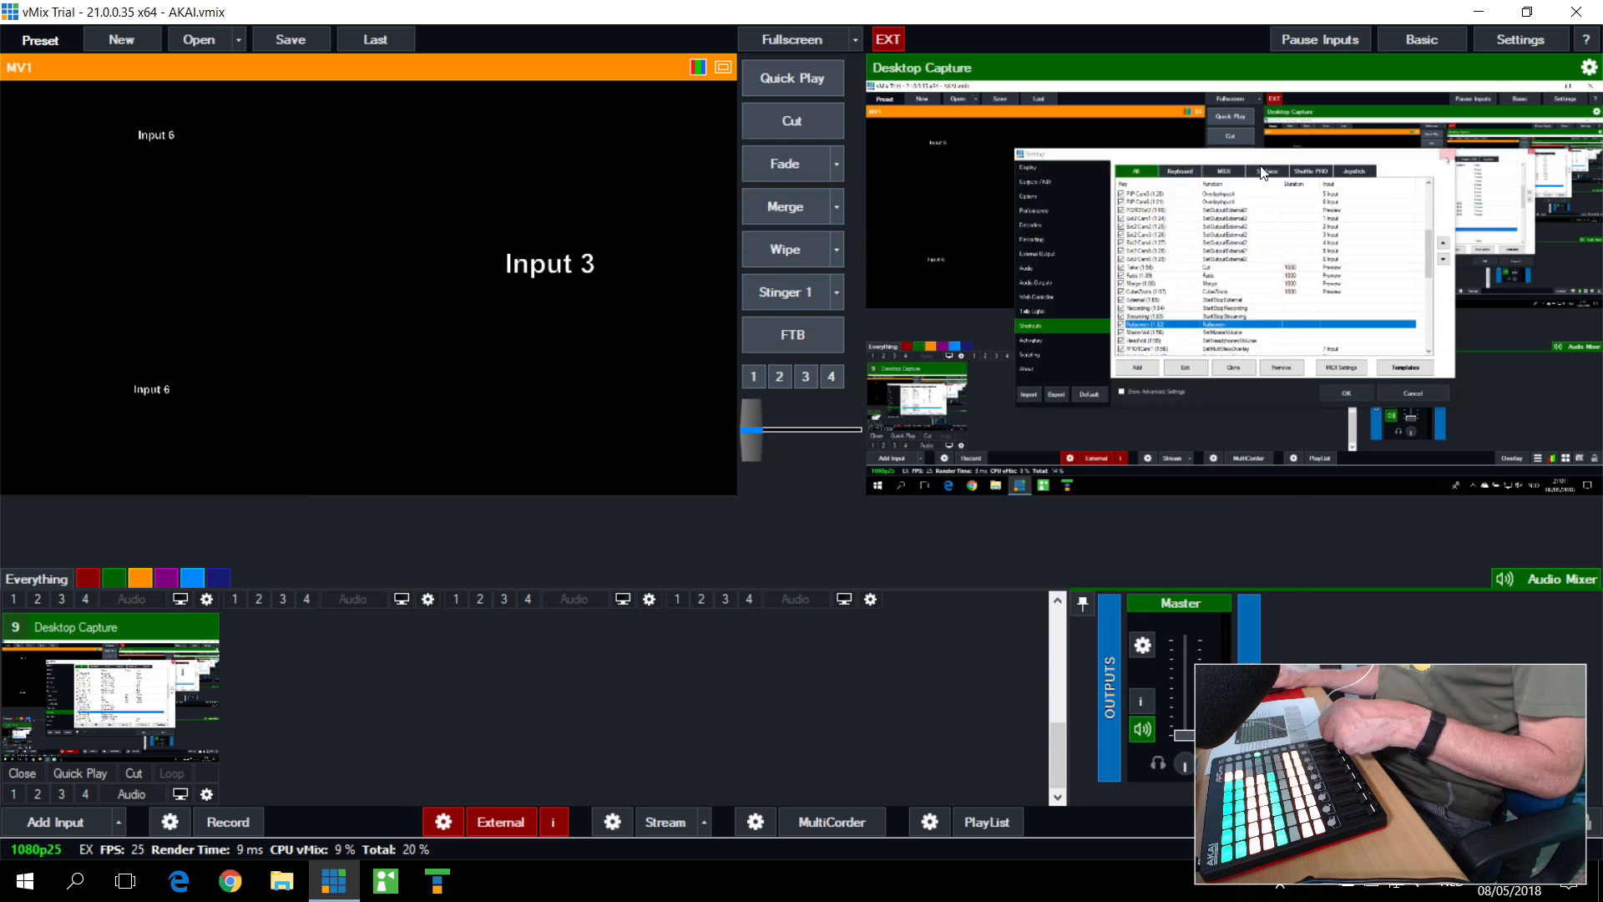
click(1263, 160)
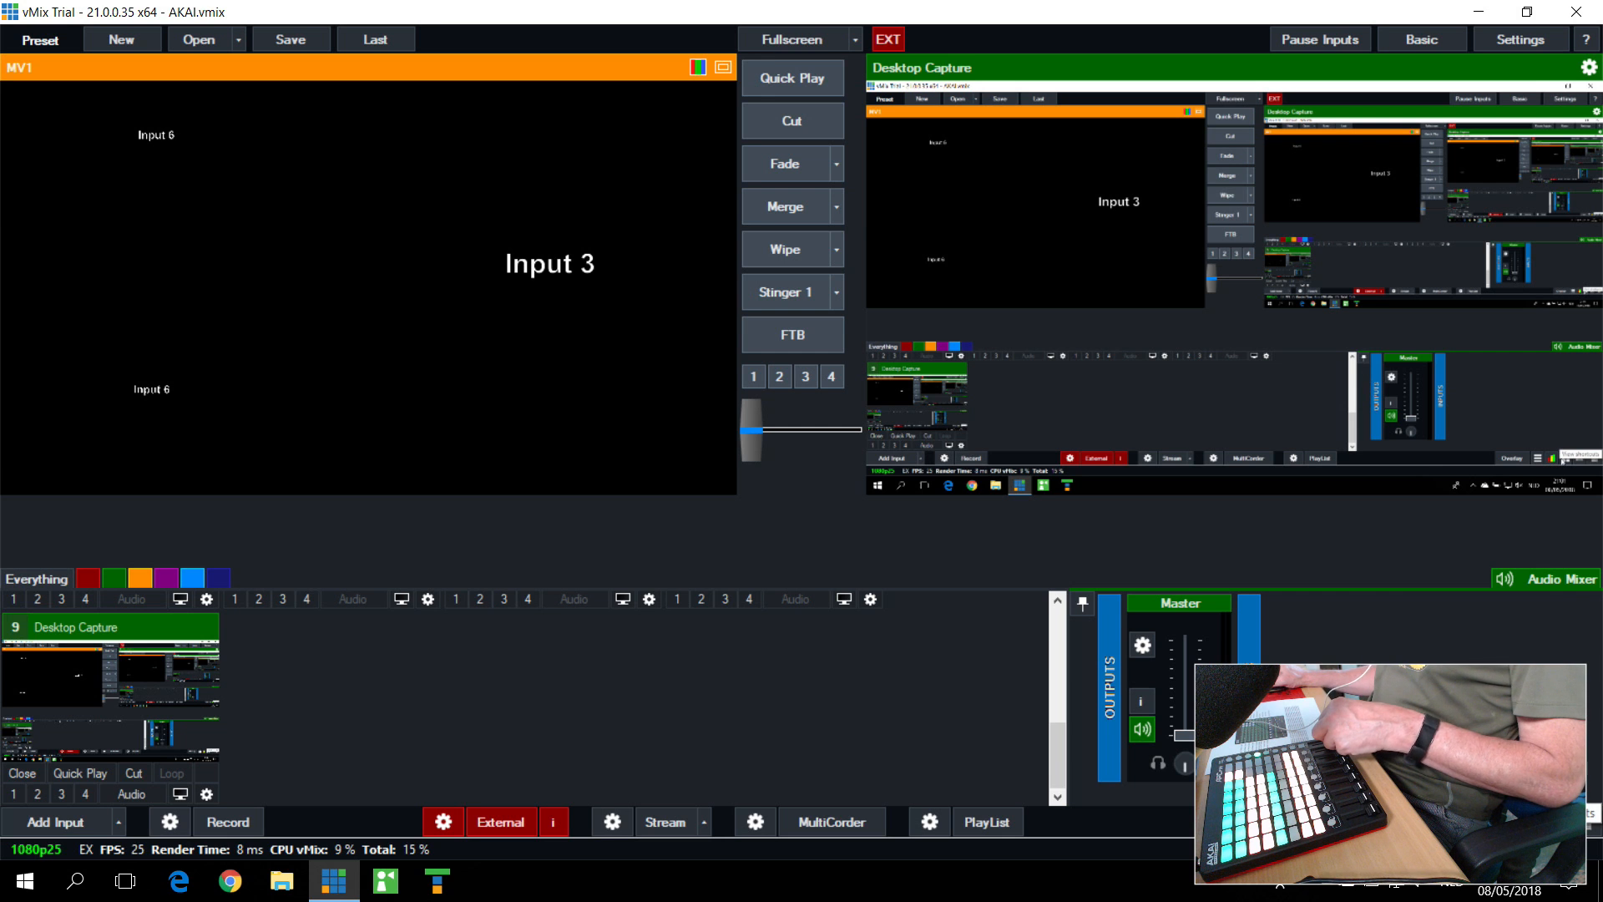
Step: Start a new shortcut, assign MIDIControlChange channel 1, note 56 by detecting the MIDI fader, view the available functions, and cancel it
click(1582, 822)
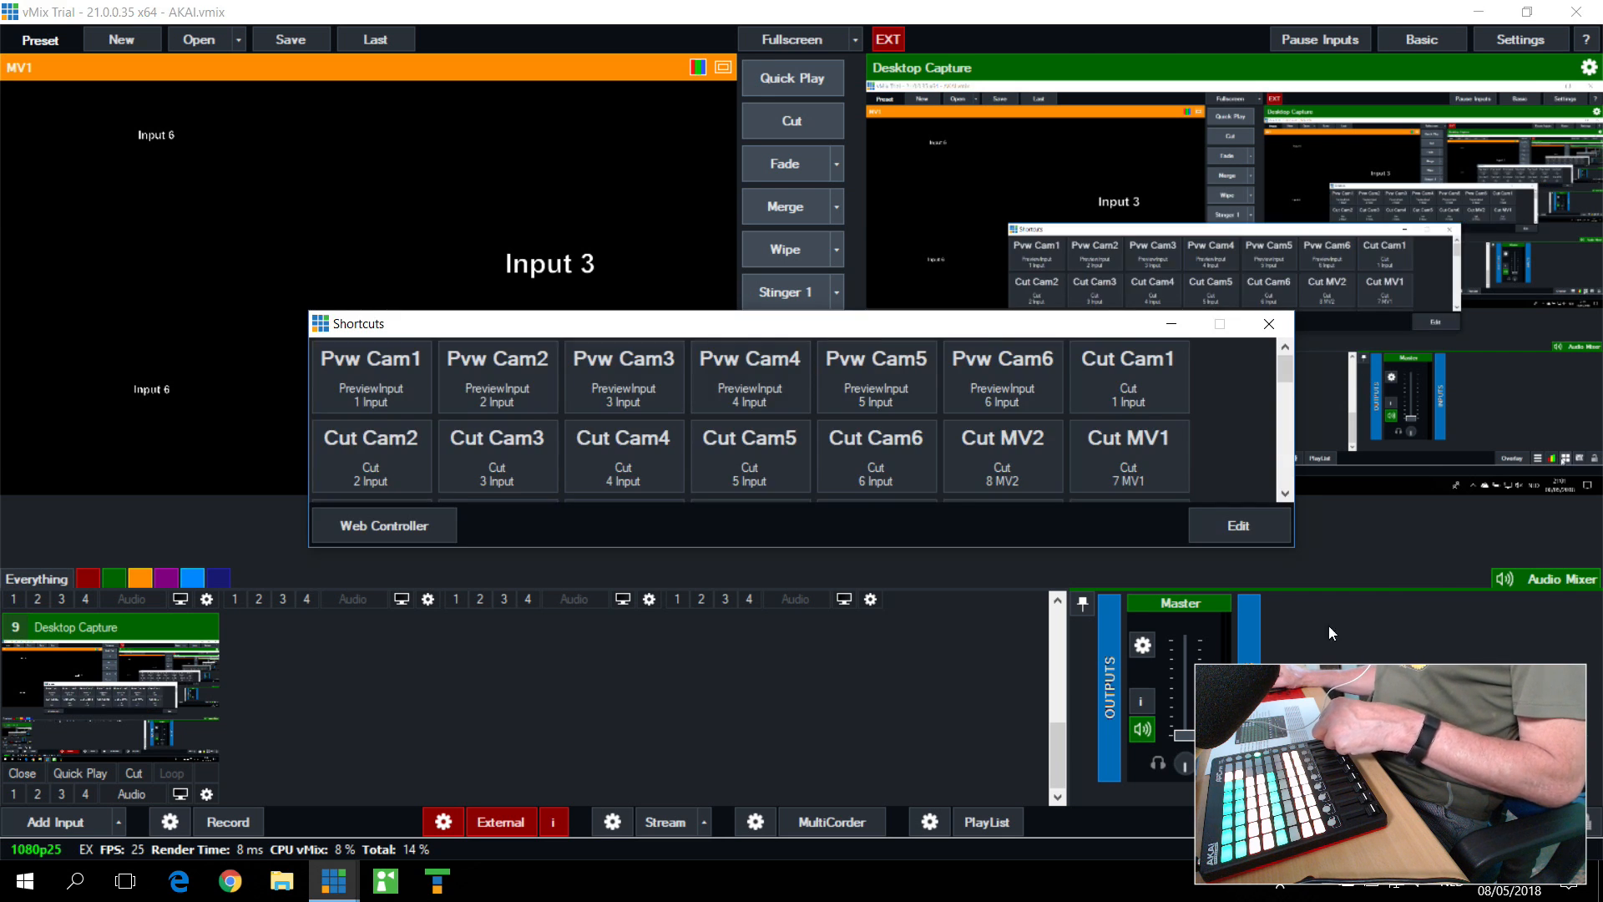
click(1263, 526)
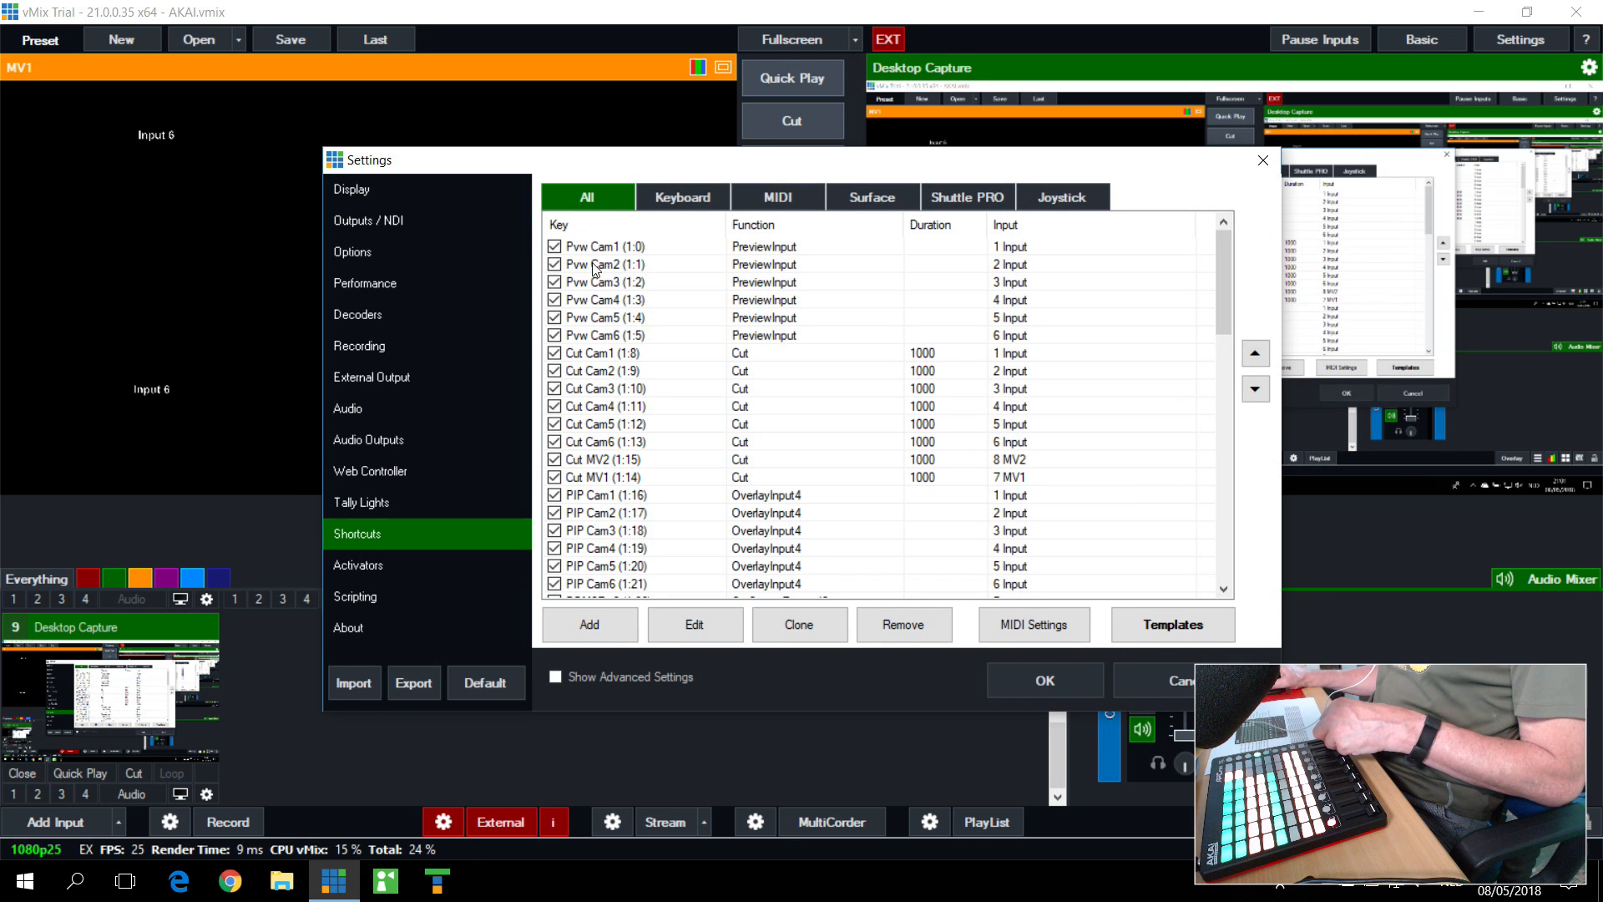
click(599, 626)
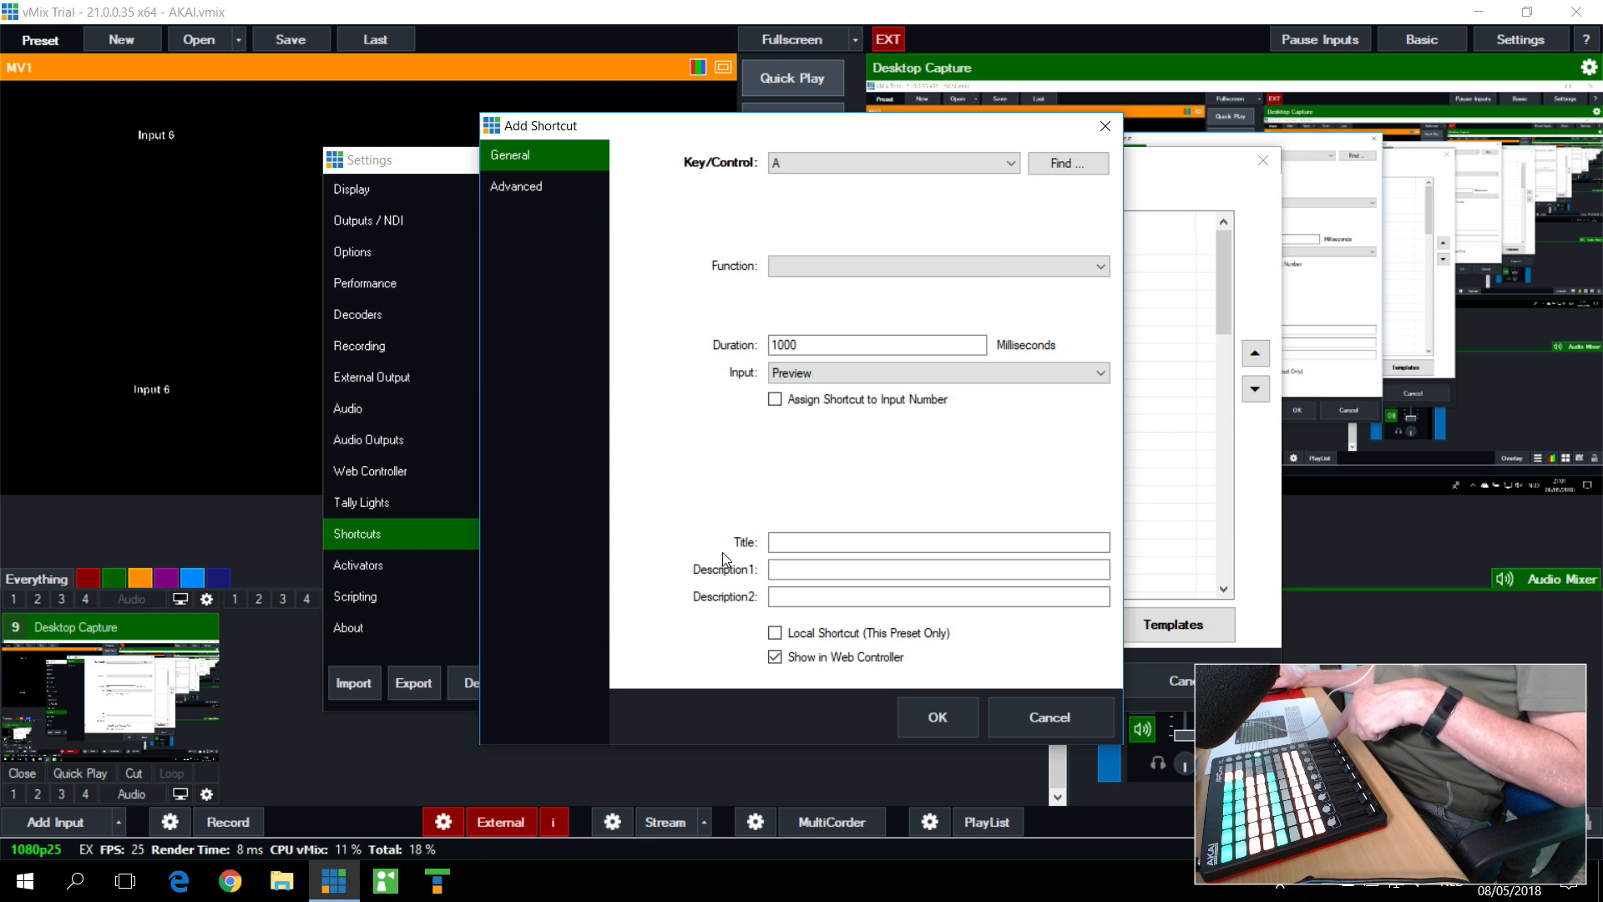
click(1068, 164)
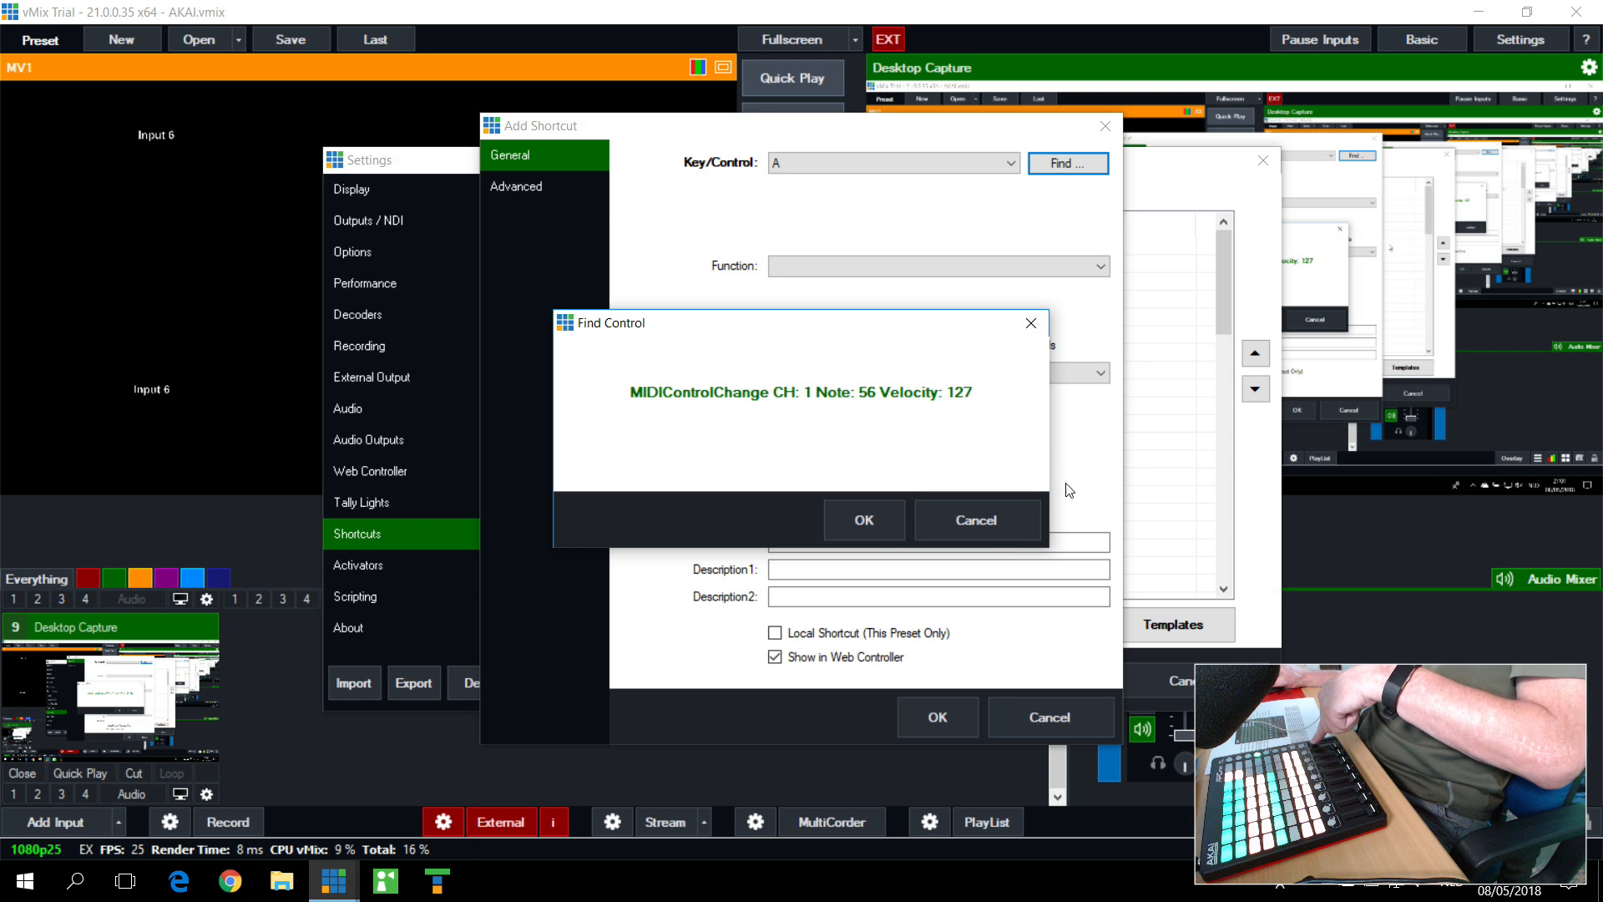
click(860, 530)
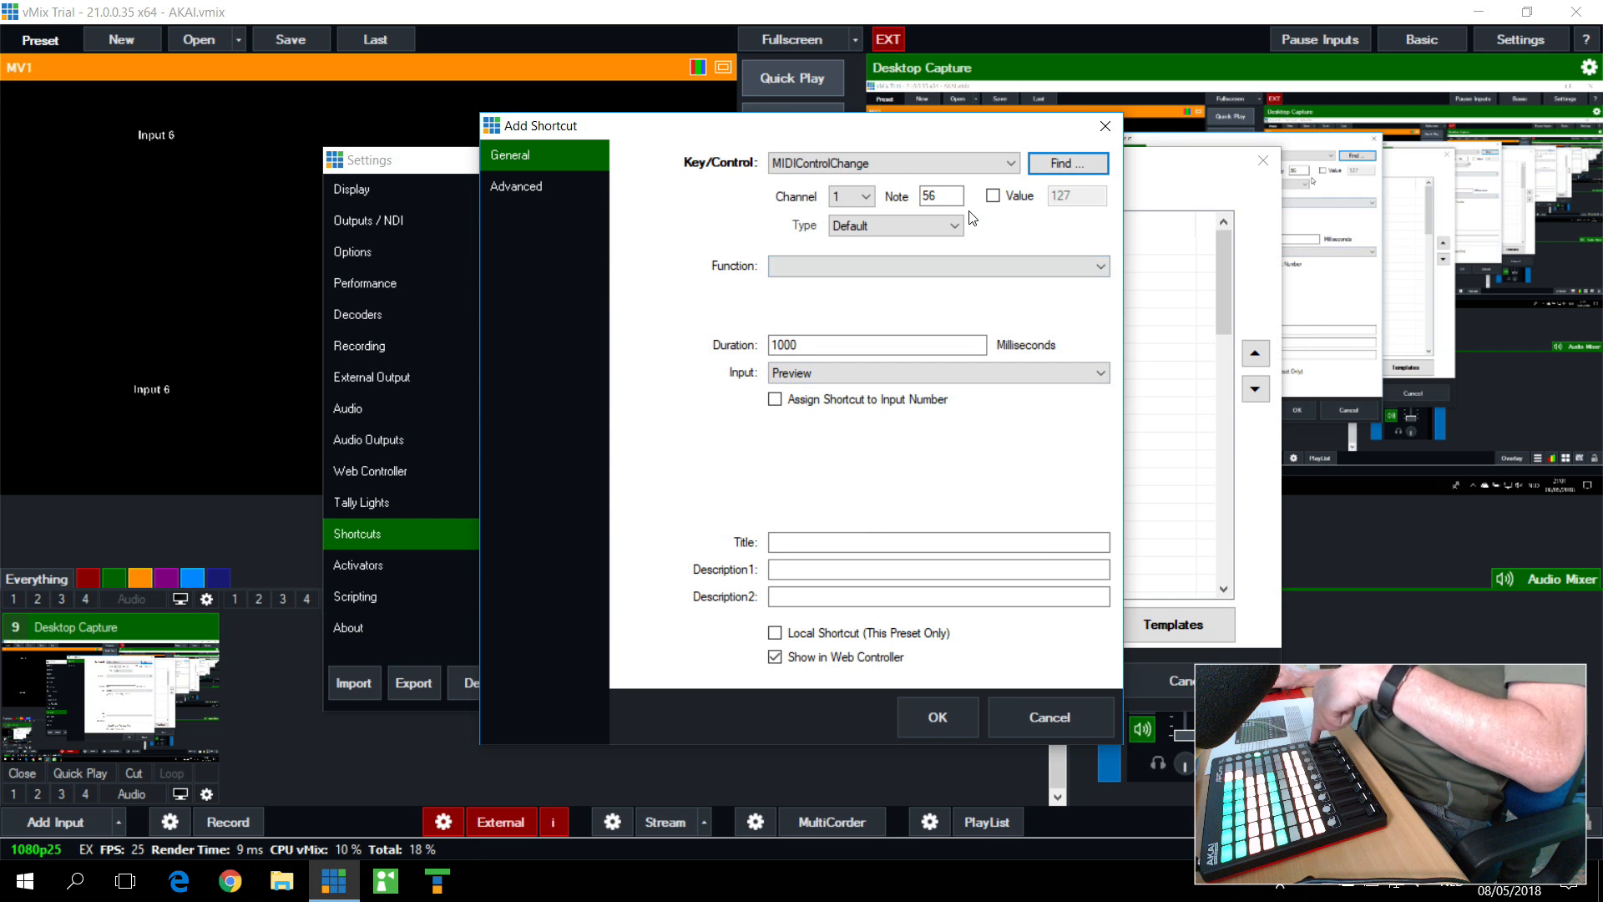
click(902, 270)
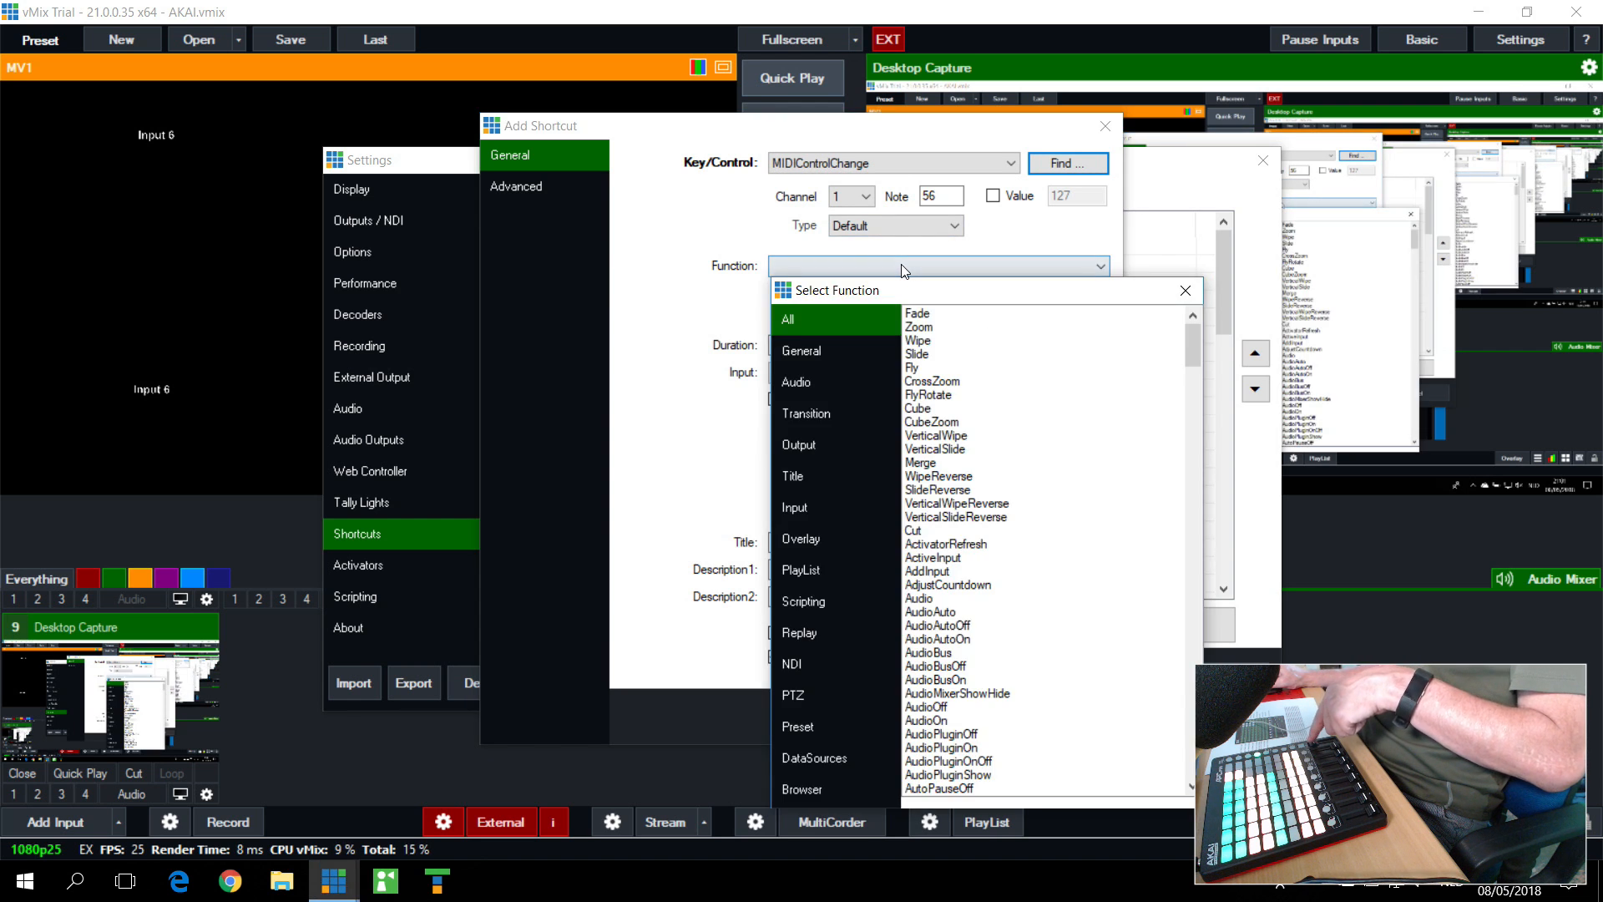
click(1181, 287)
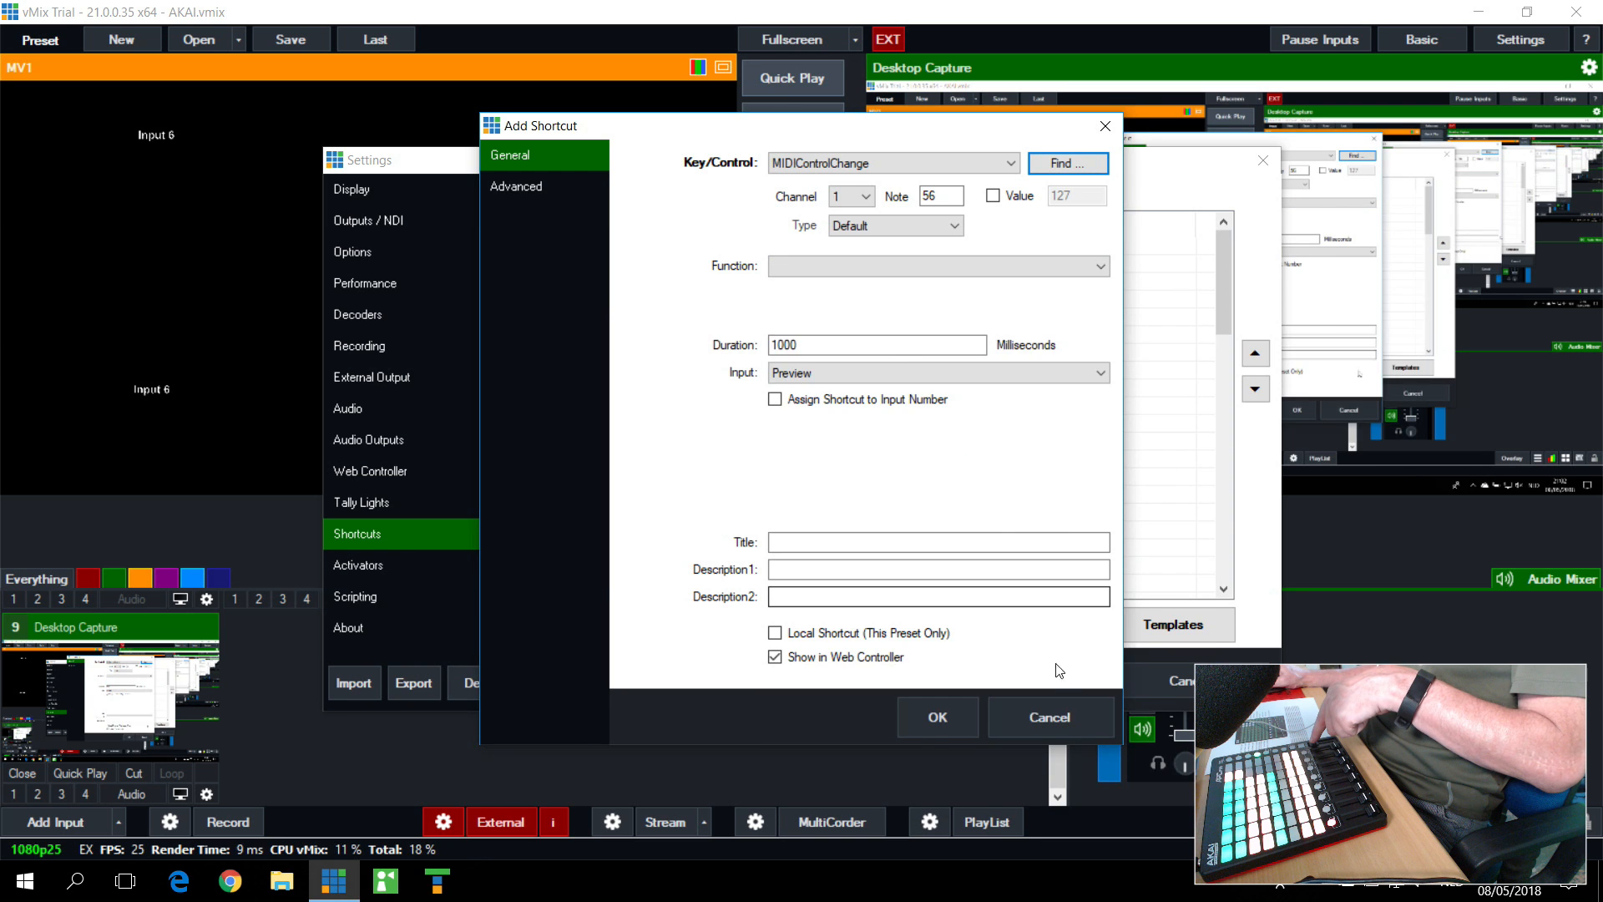
click(1050, 717)
Step: Locate the MasterVol shortcut and its function, move the settings window clear of the Master audio fader, and close the settings
scroll(612, 575, down, 10)
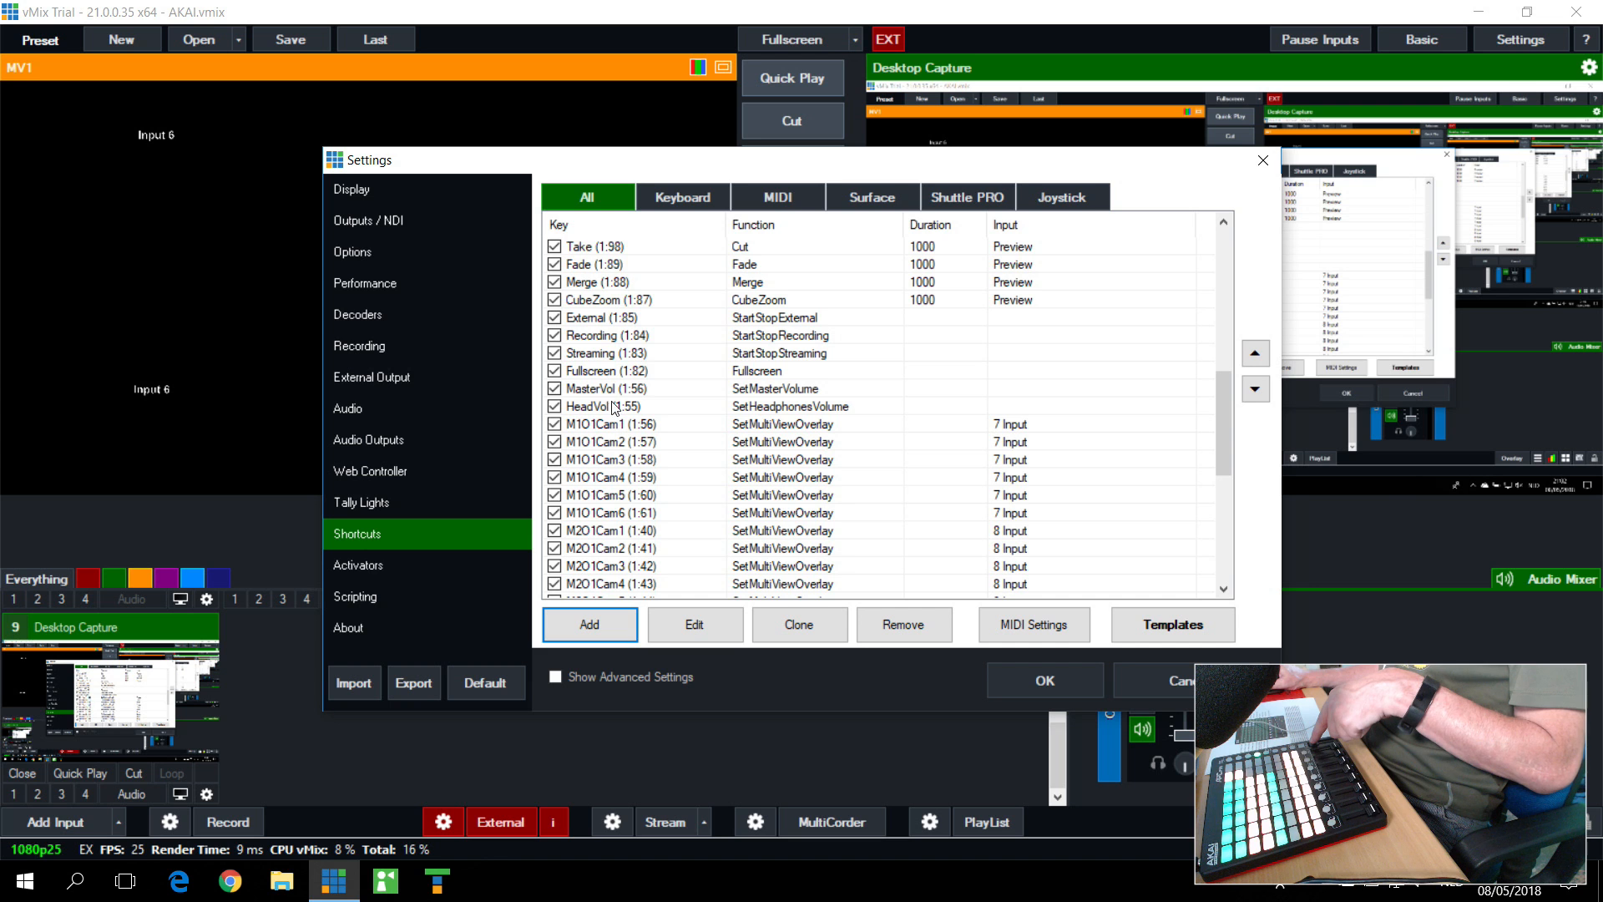
click(612, 391)
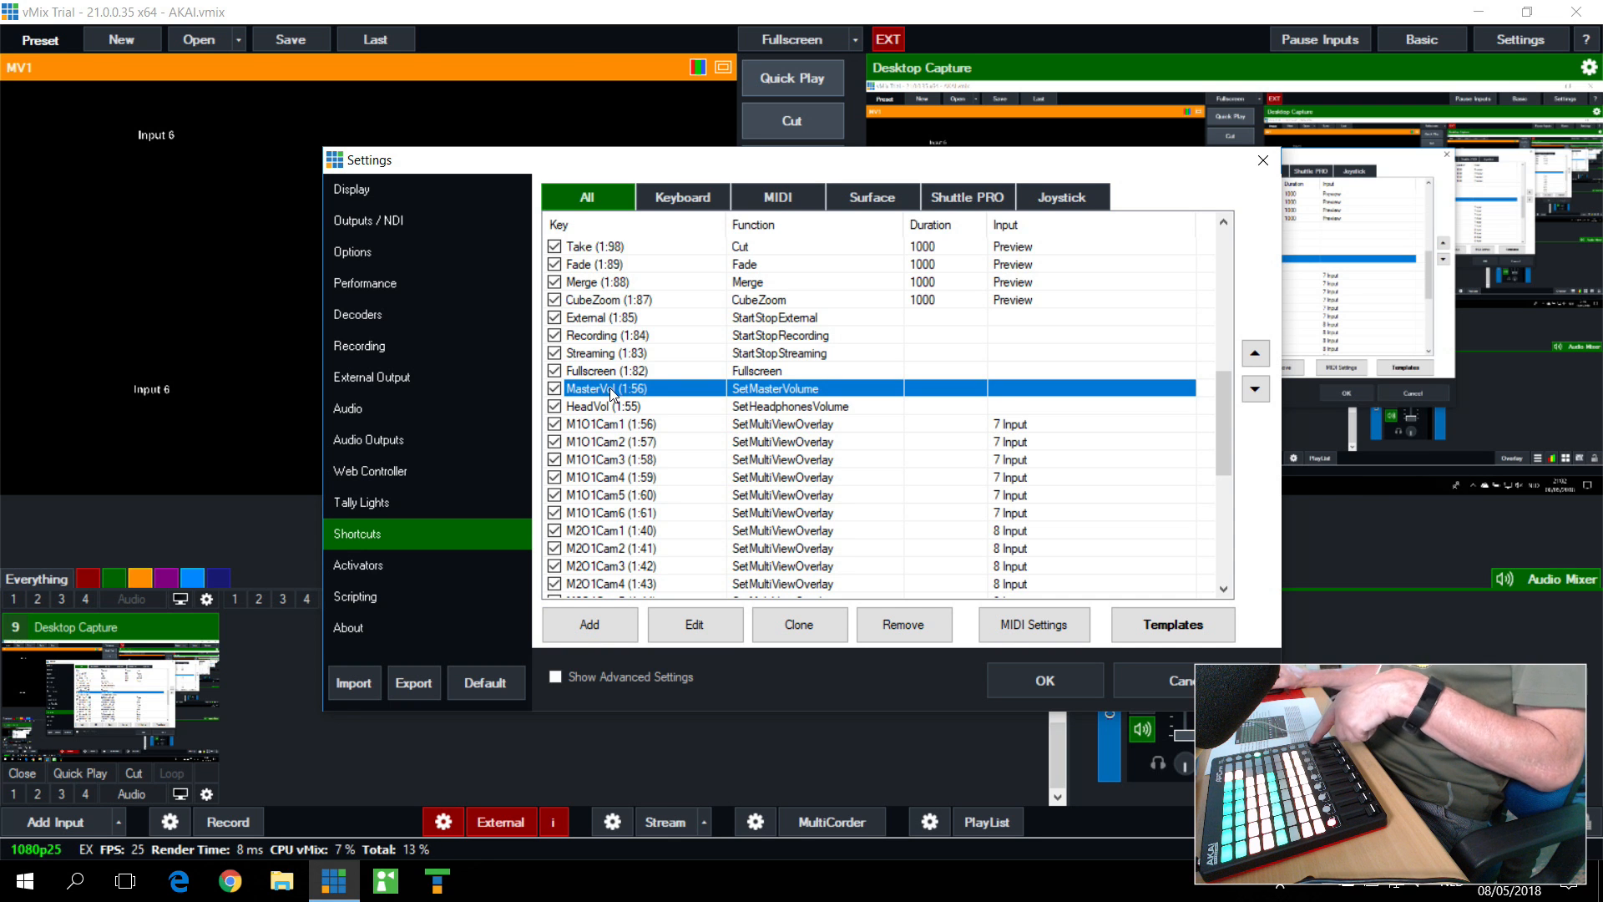
drag(920, 172, 641, 97)
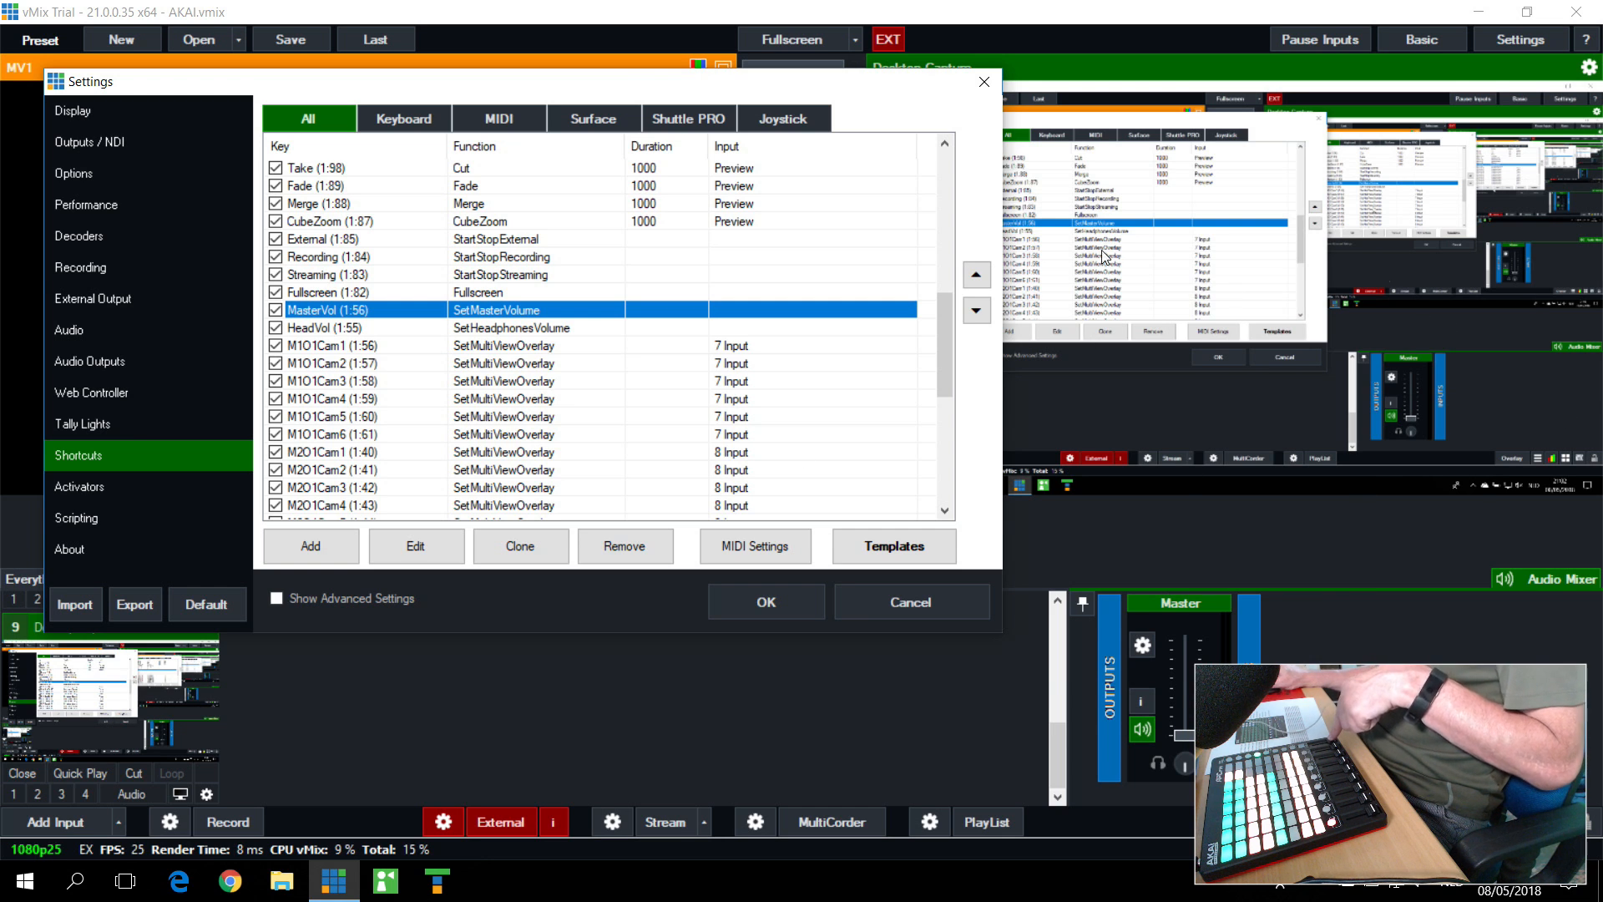
click(983, 81)
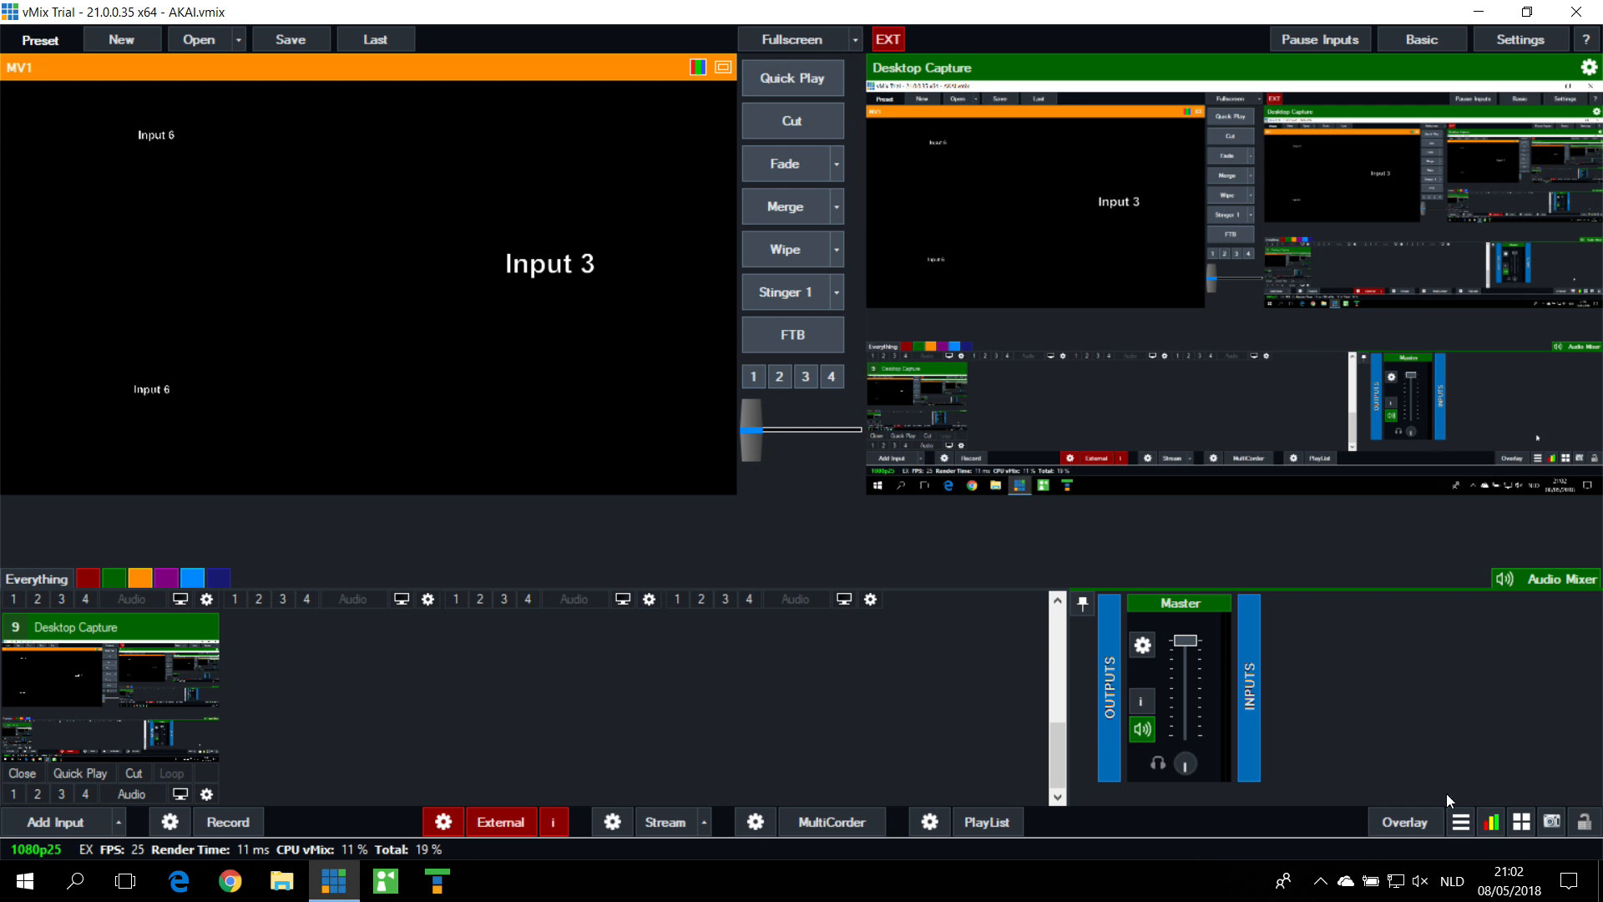
Step: Find the HeadVol shortcut in the shortcut settings, examine its MIDI control and function, and close its details and the settings
click(1521, 822)
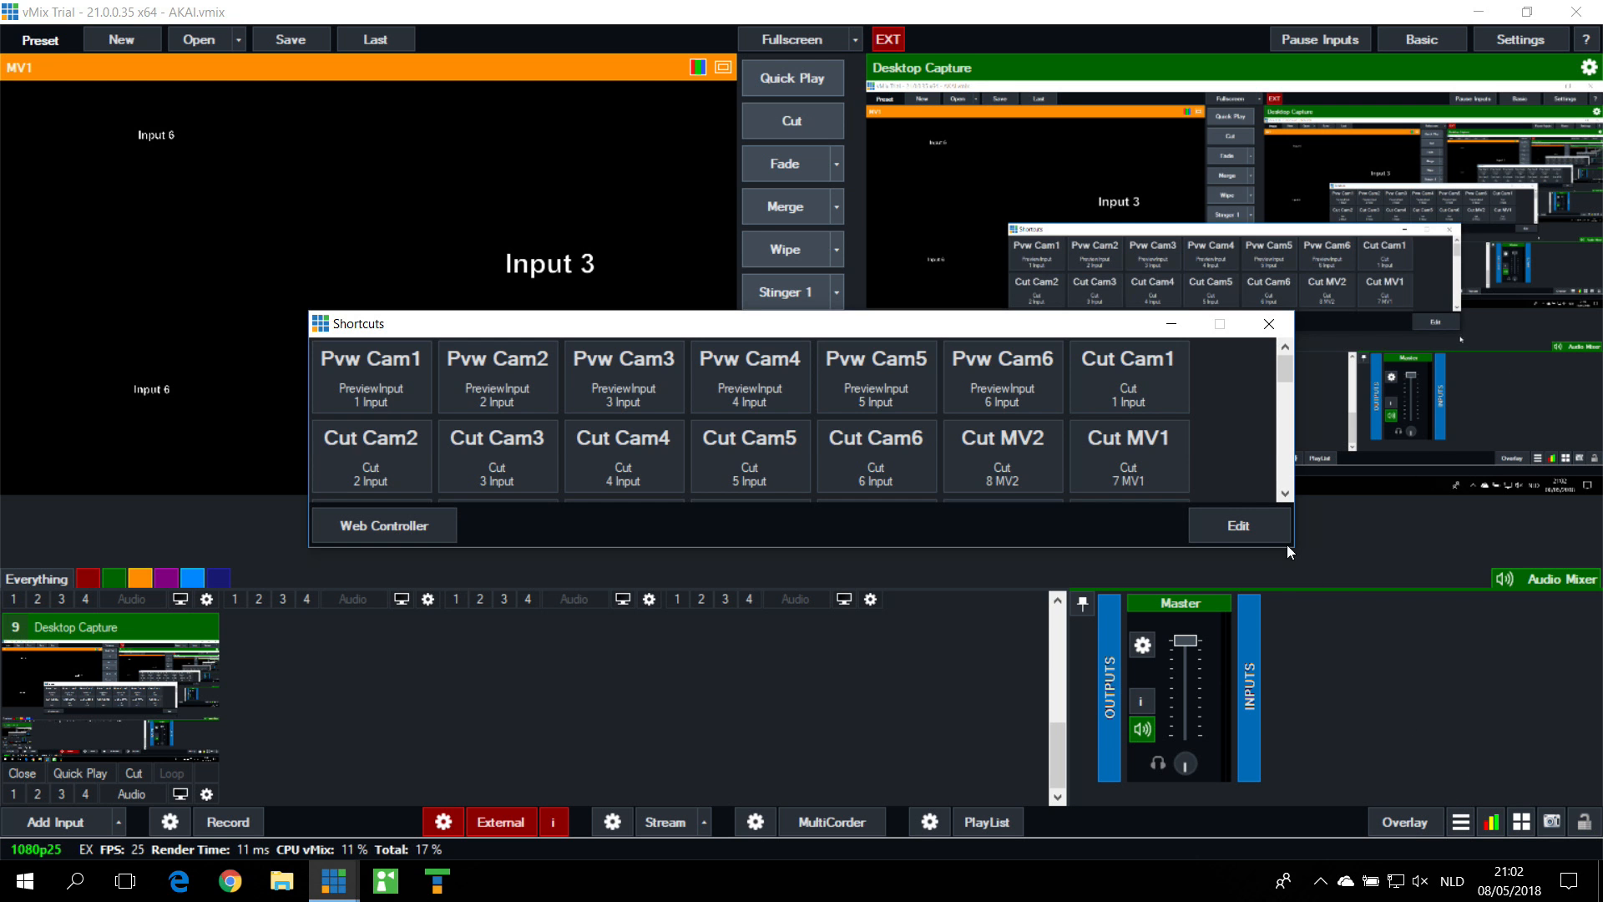
click(1263, 523)
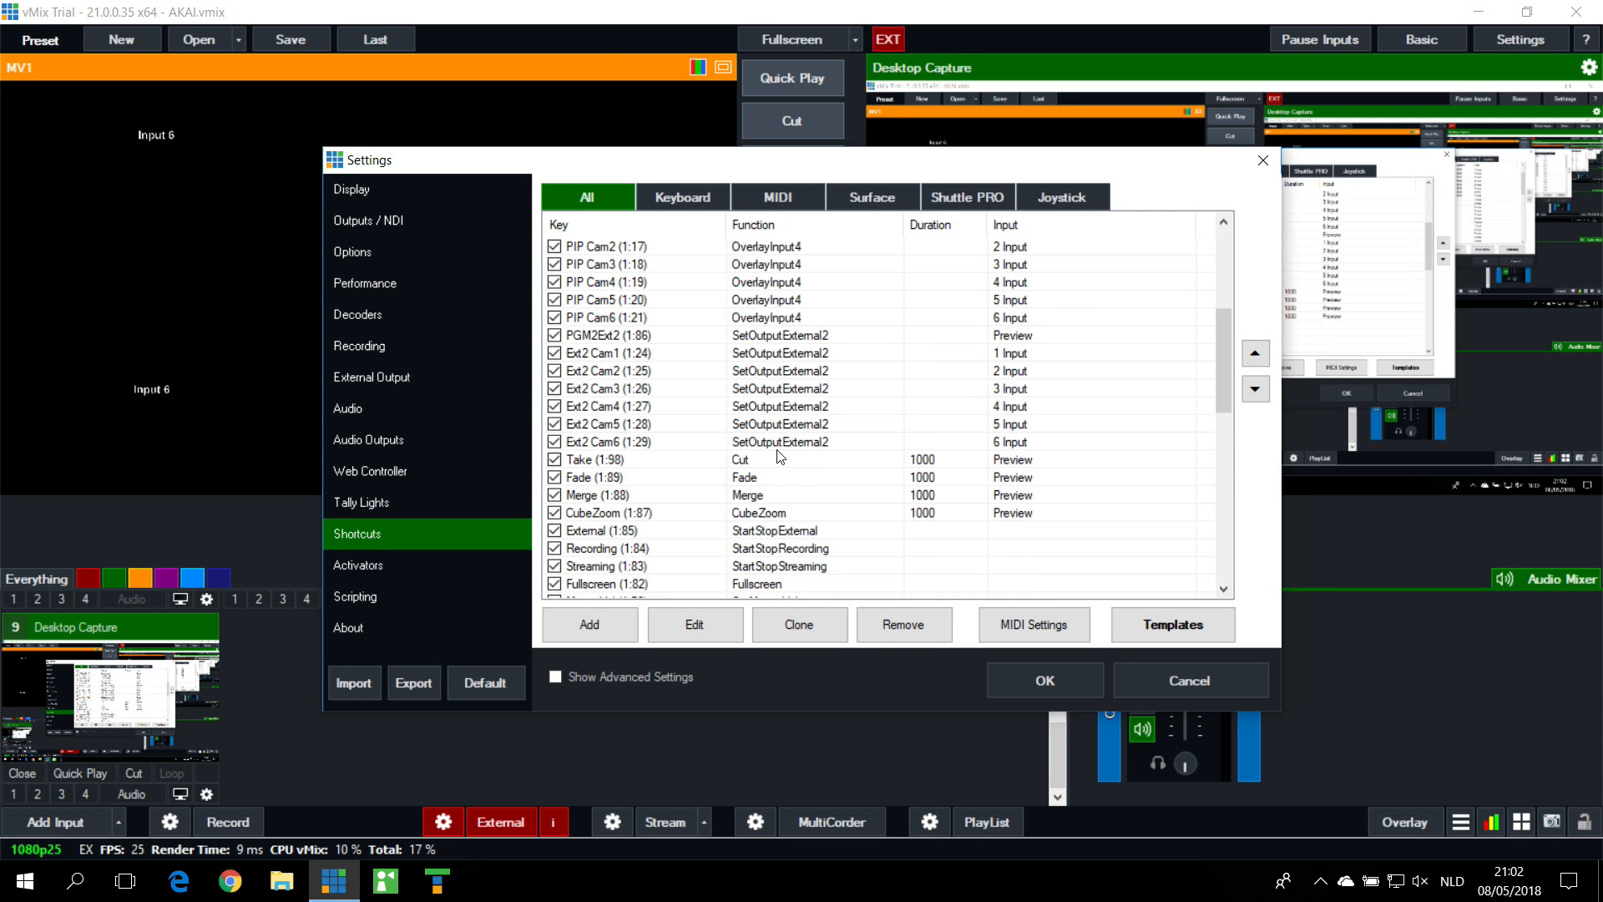
scroll(780, 456, down, 3)
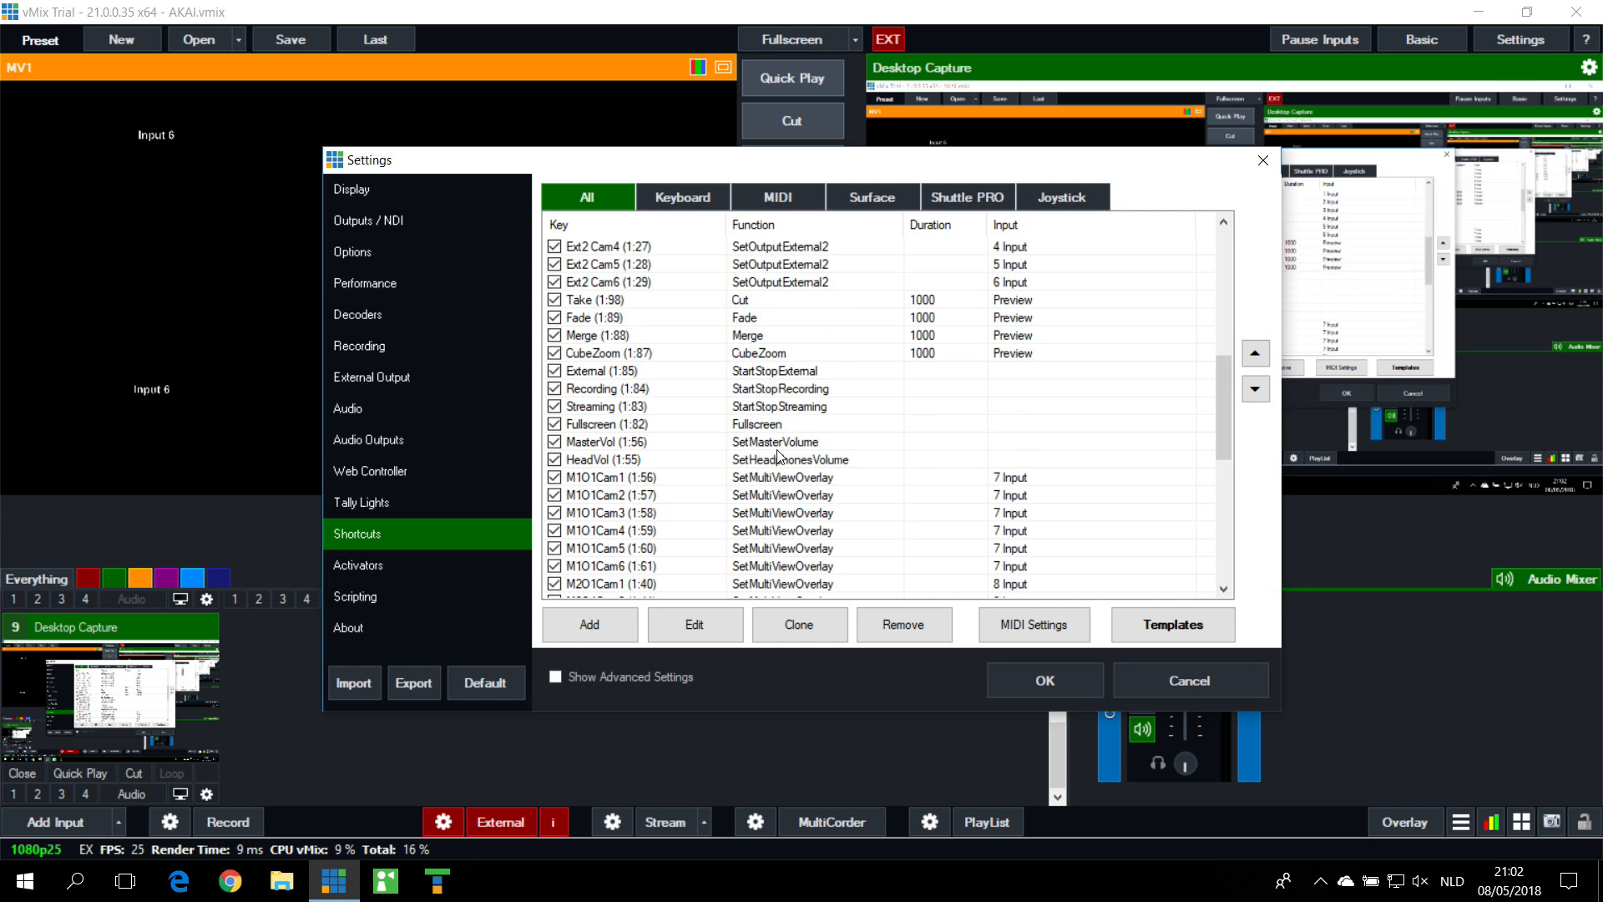
click(578, 461)
click(713, 623)
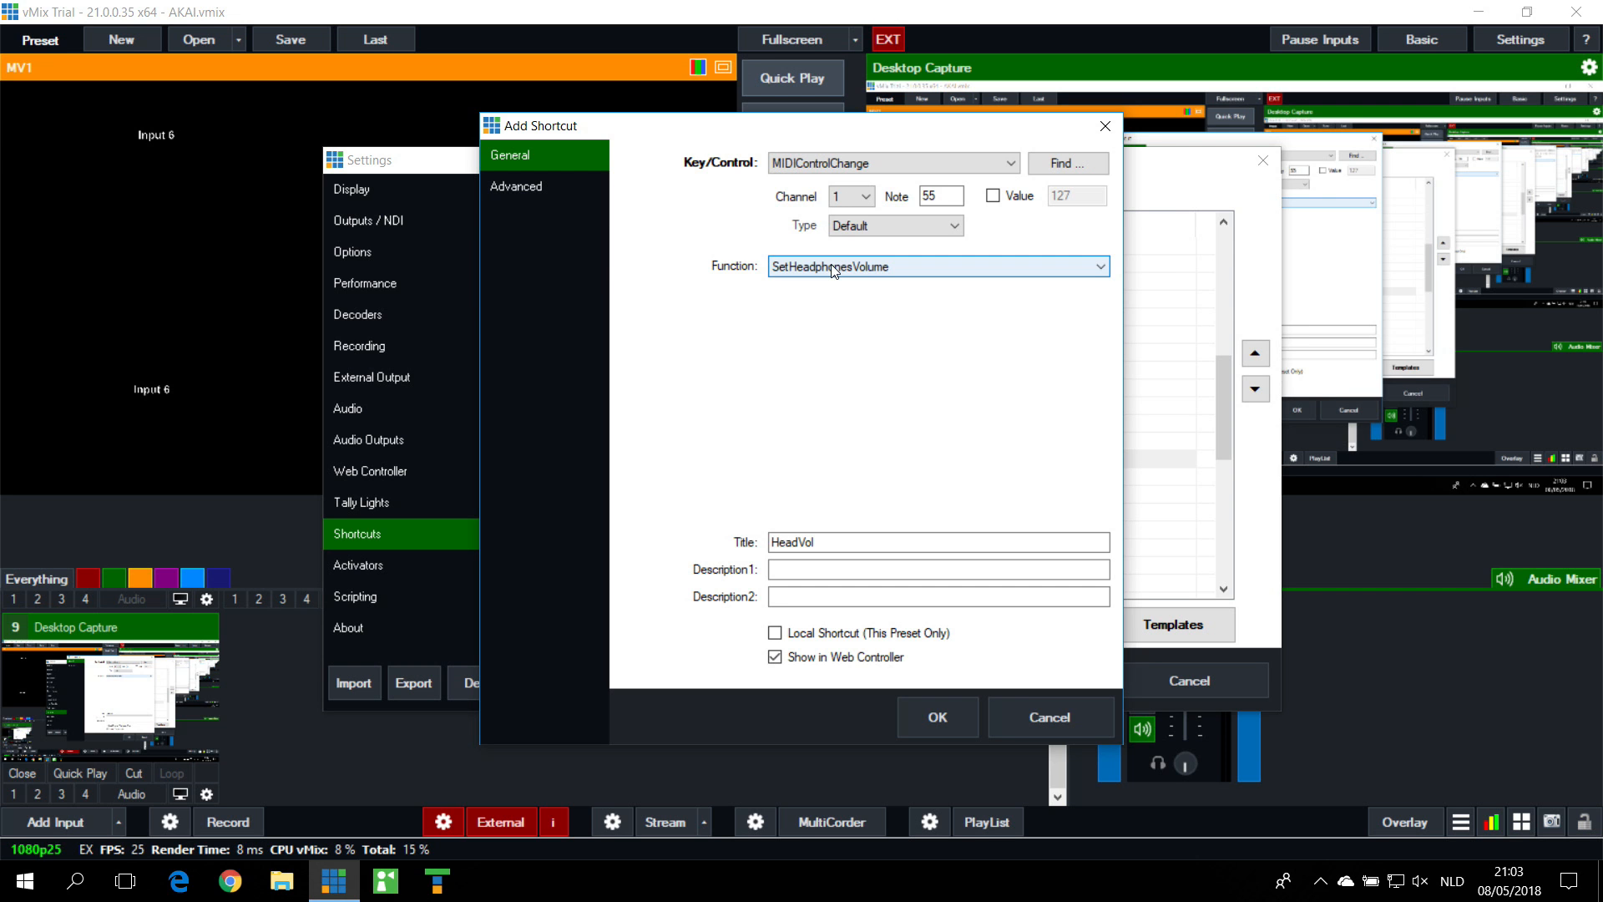
click(1104, 124)
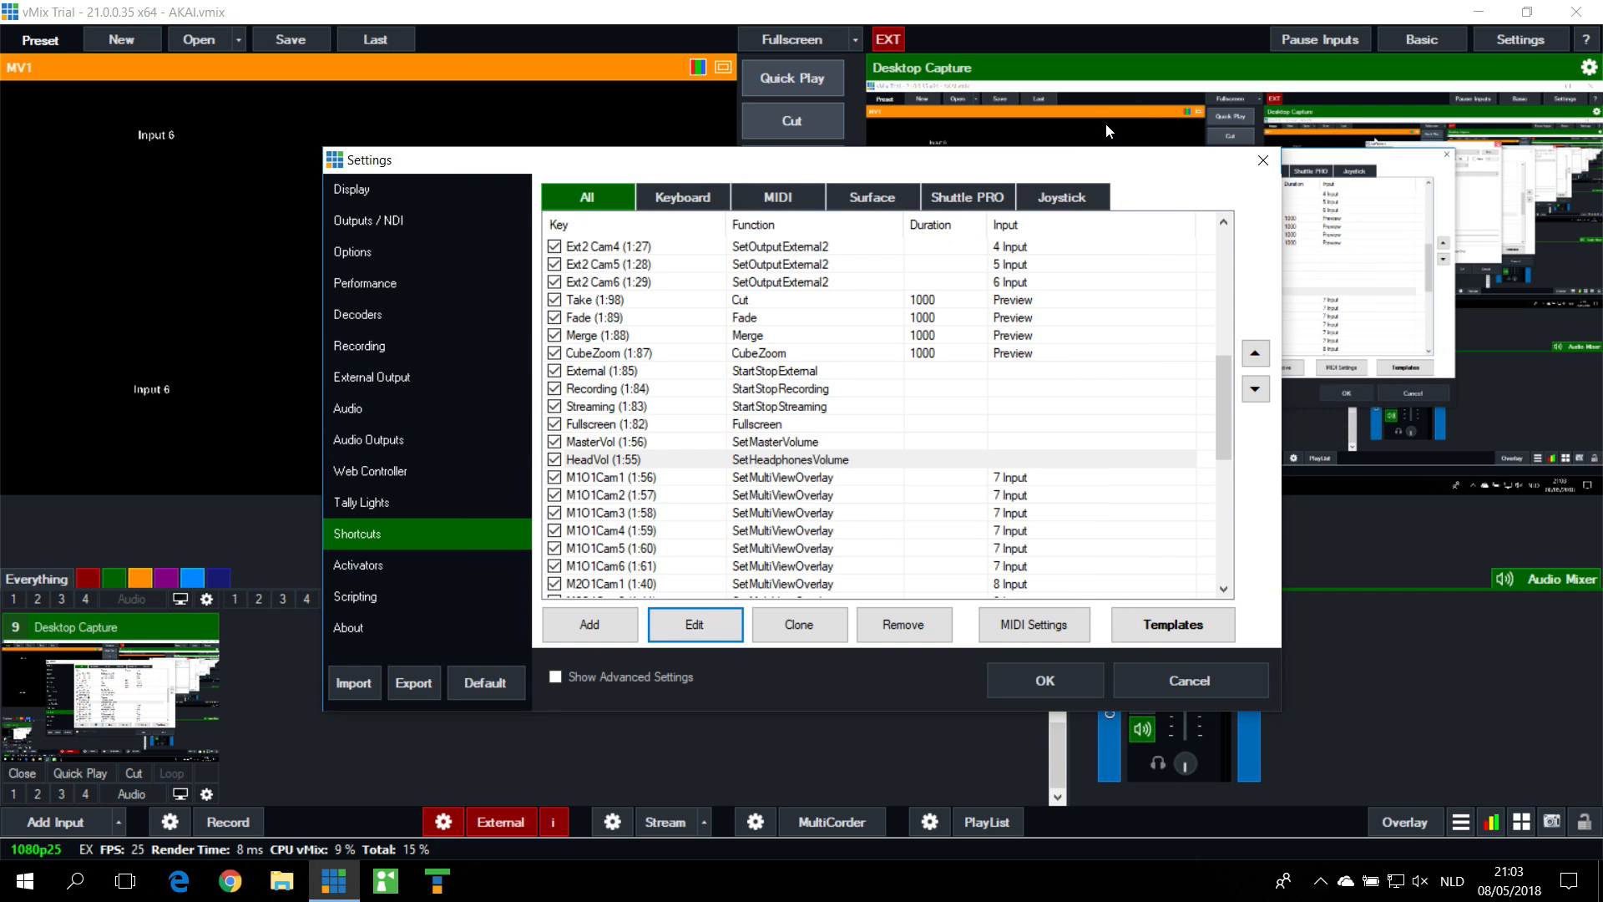
click(1264, 160)
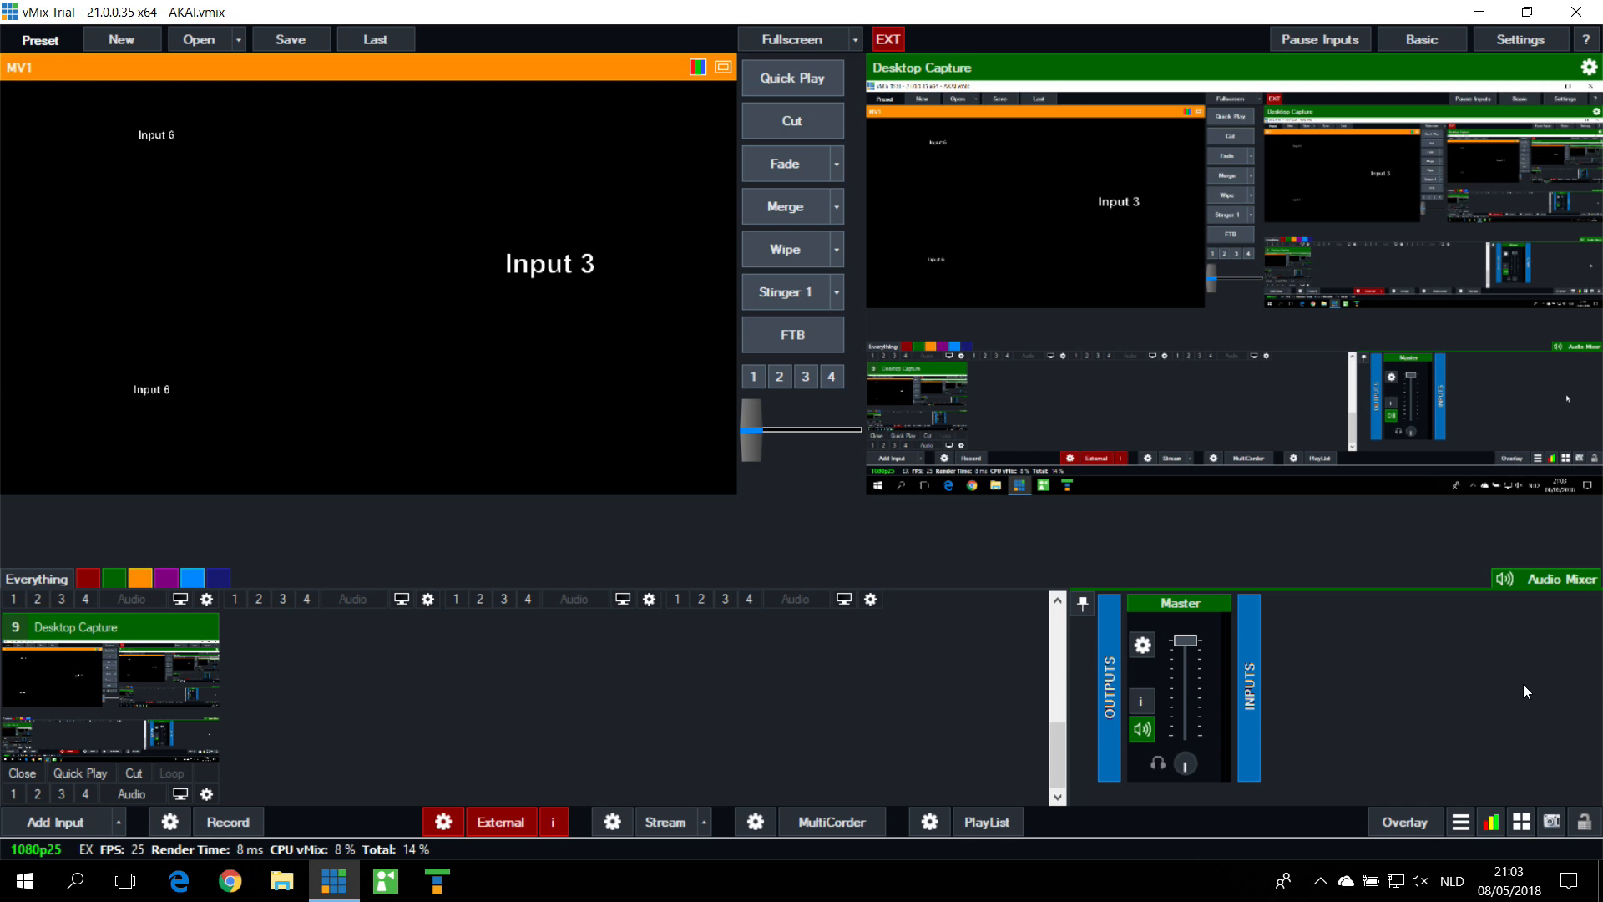
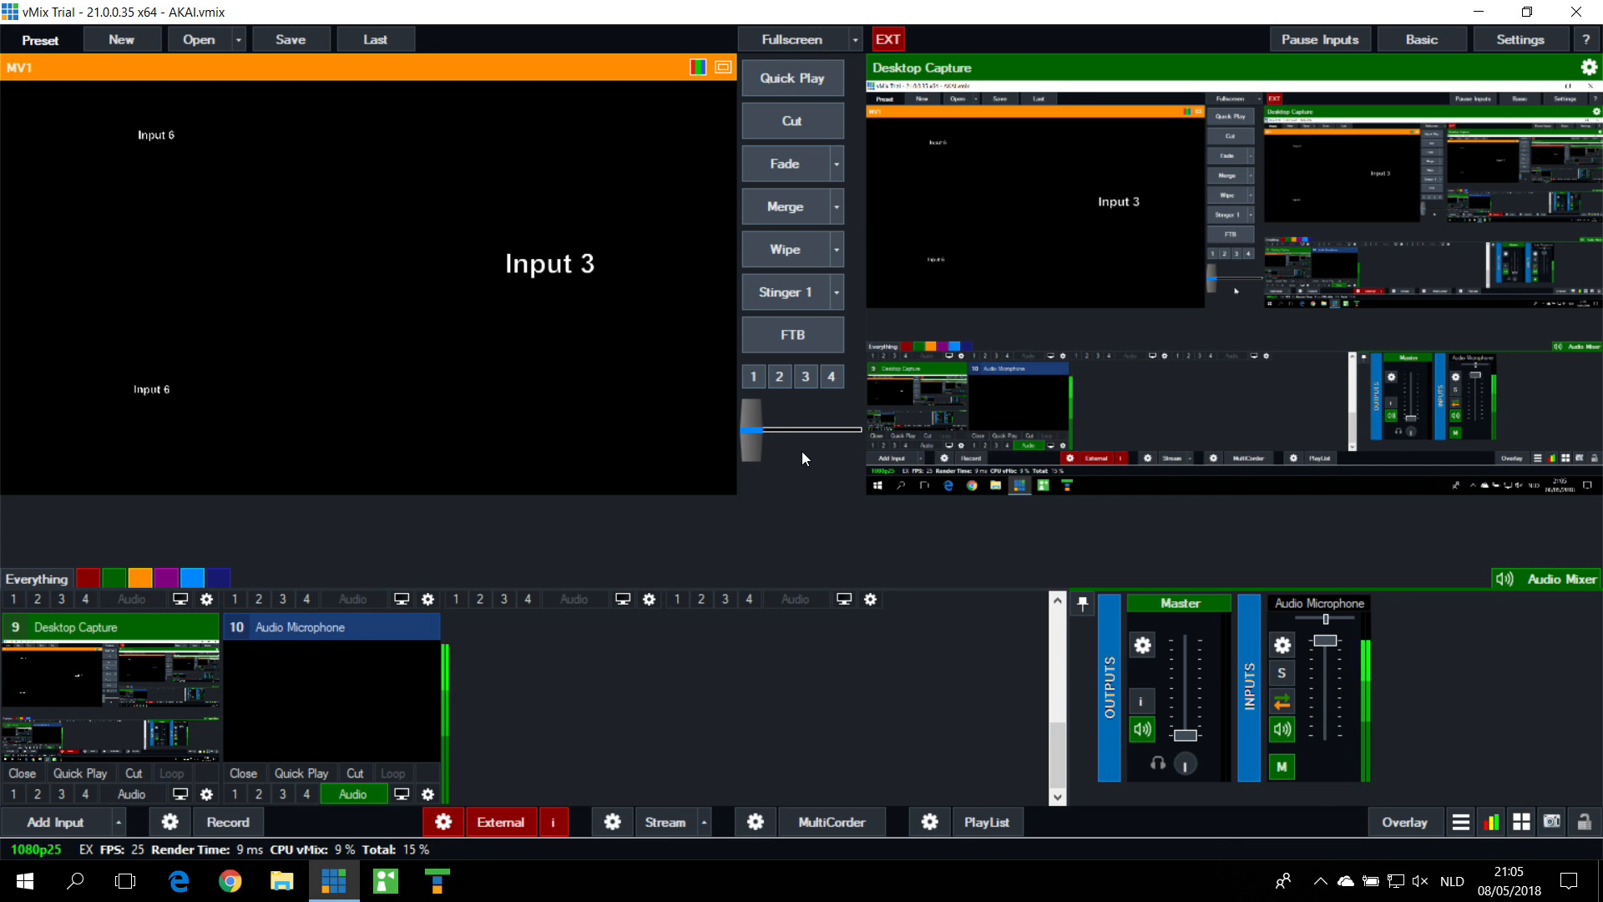
Step: Find the Audio shortcut for 9 Desktop Capture in the Shortcuts window and run it
click(1522, 825)
scroll(1142, 433, down, 2)
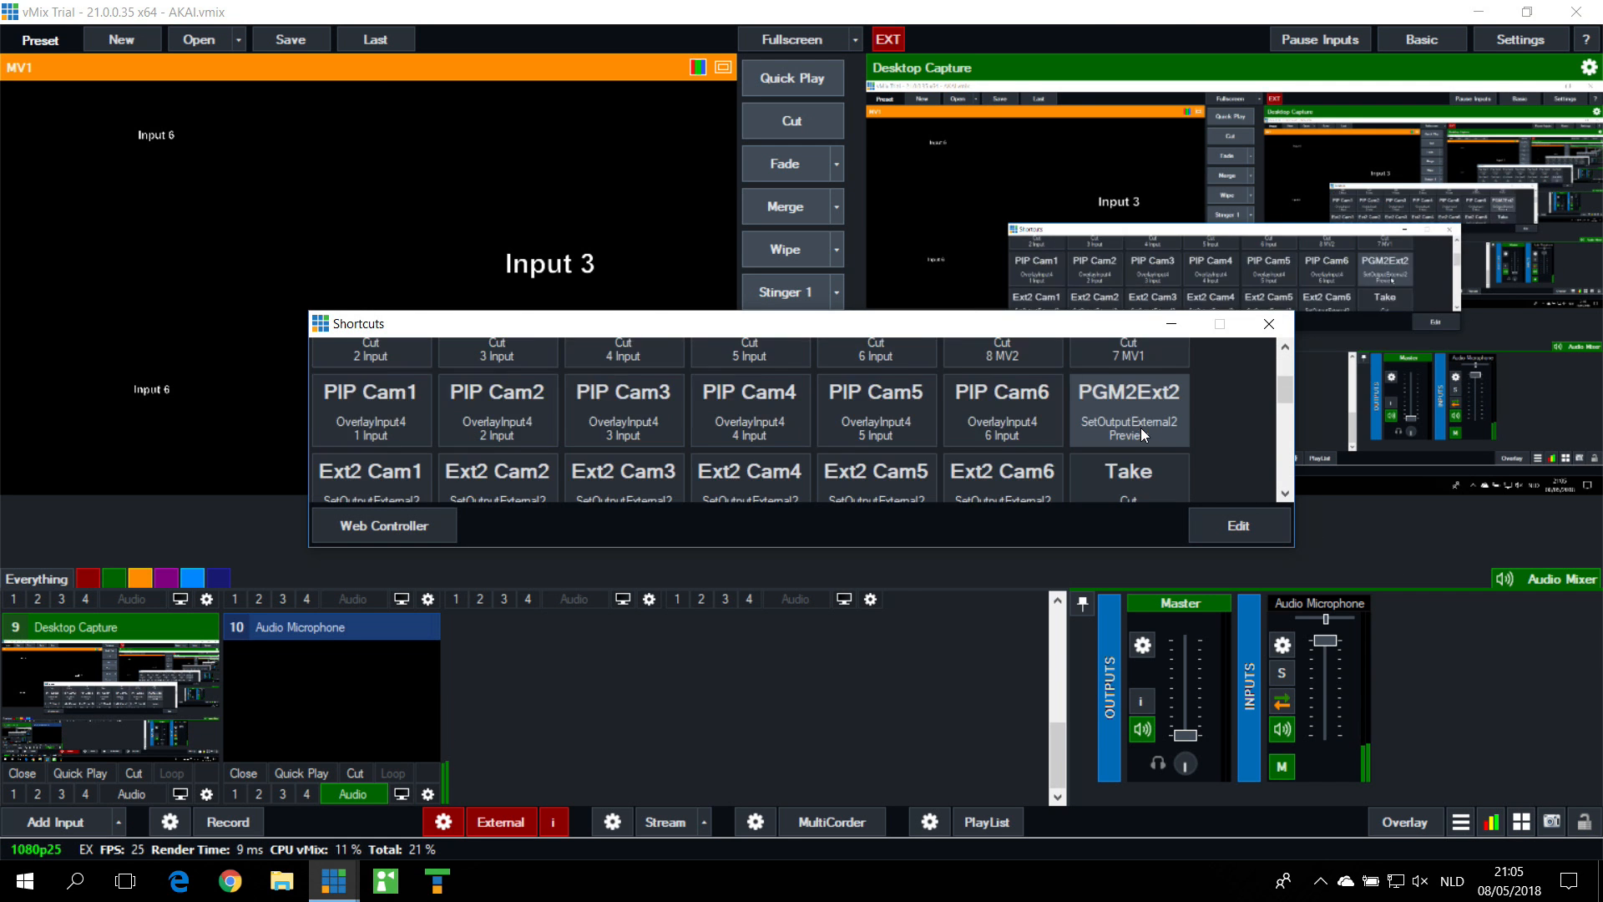
scroll(1141, 428, down, 3)
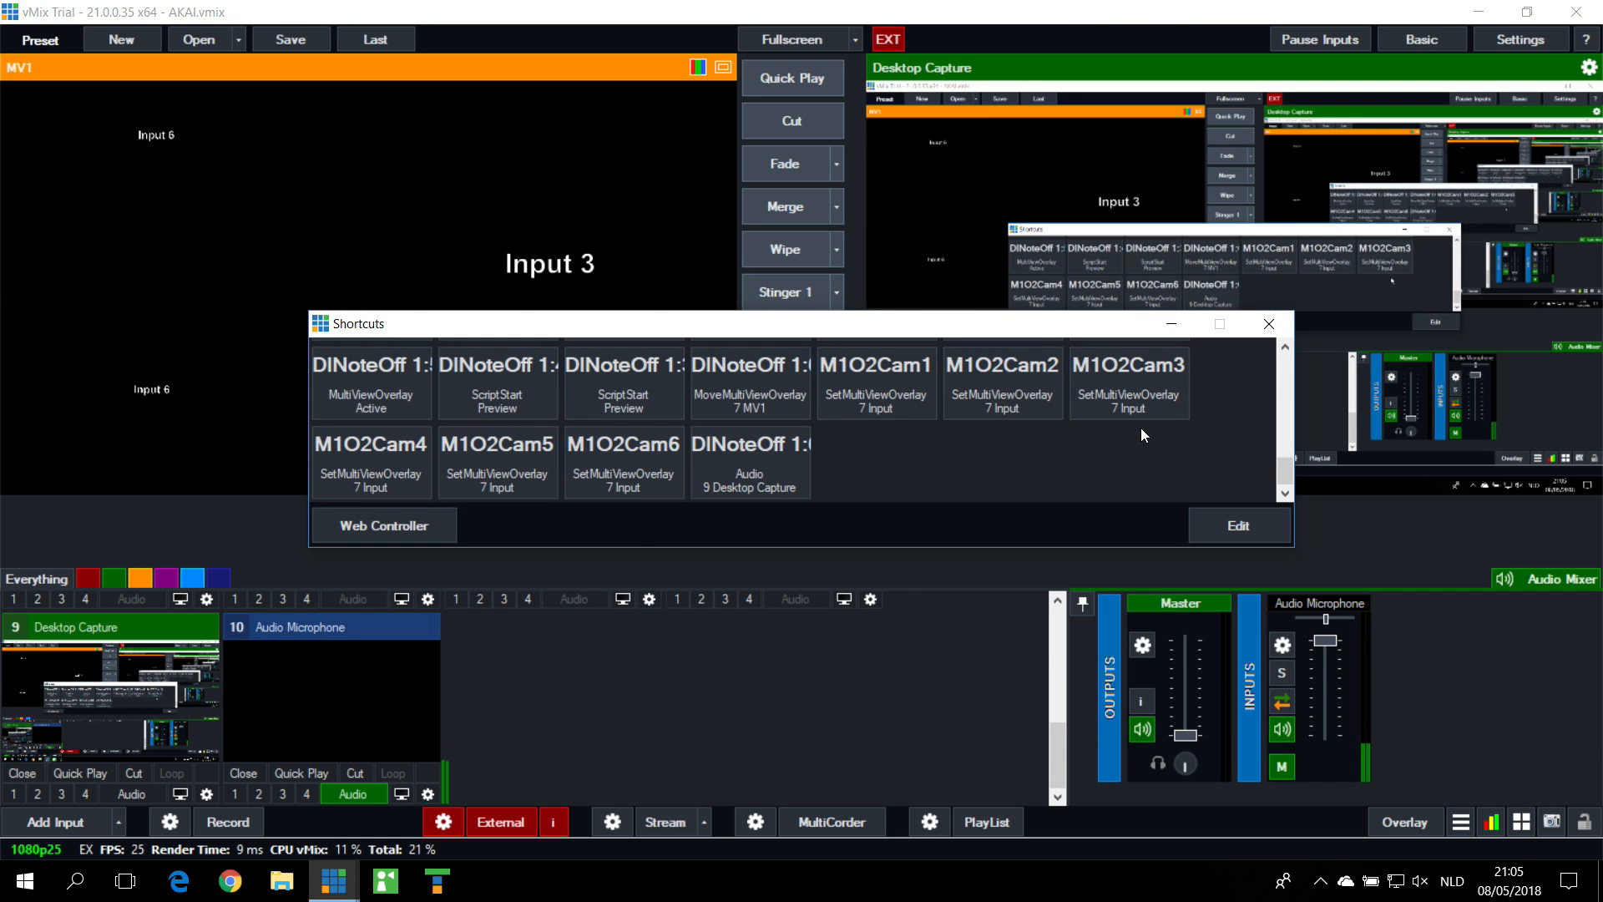
click(775, 454)
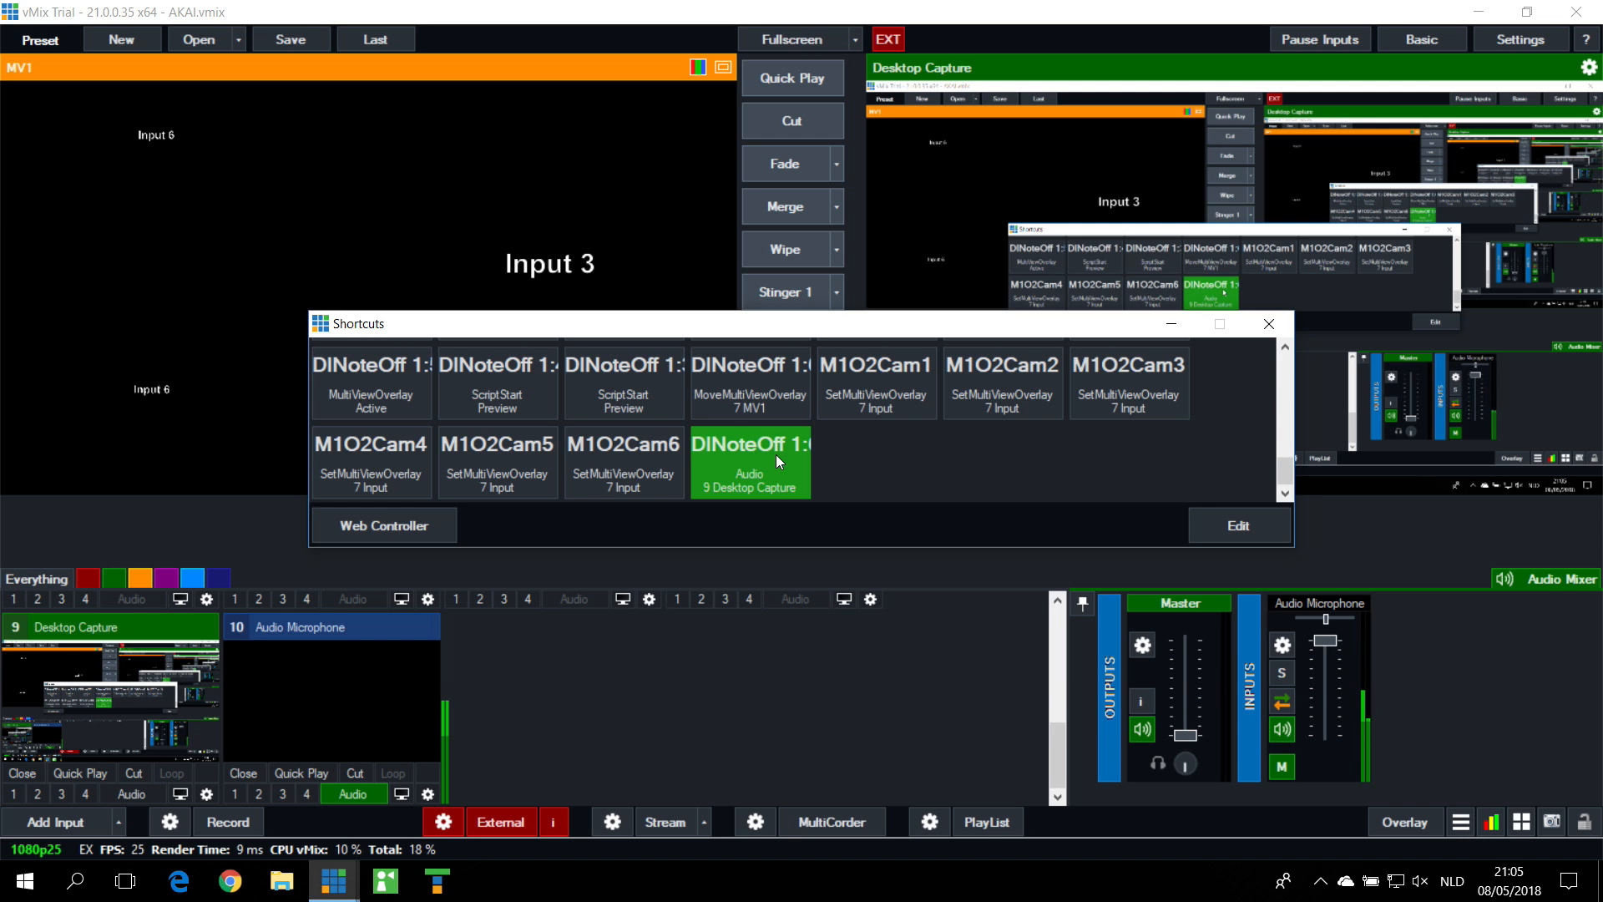
Step: Change the input of the MIDINoteOff 1:64 Audio shortcut to 10 Audio Microphone and save the settings
click(1239, 526)
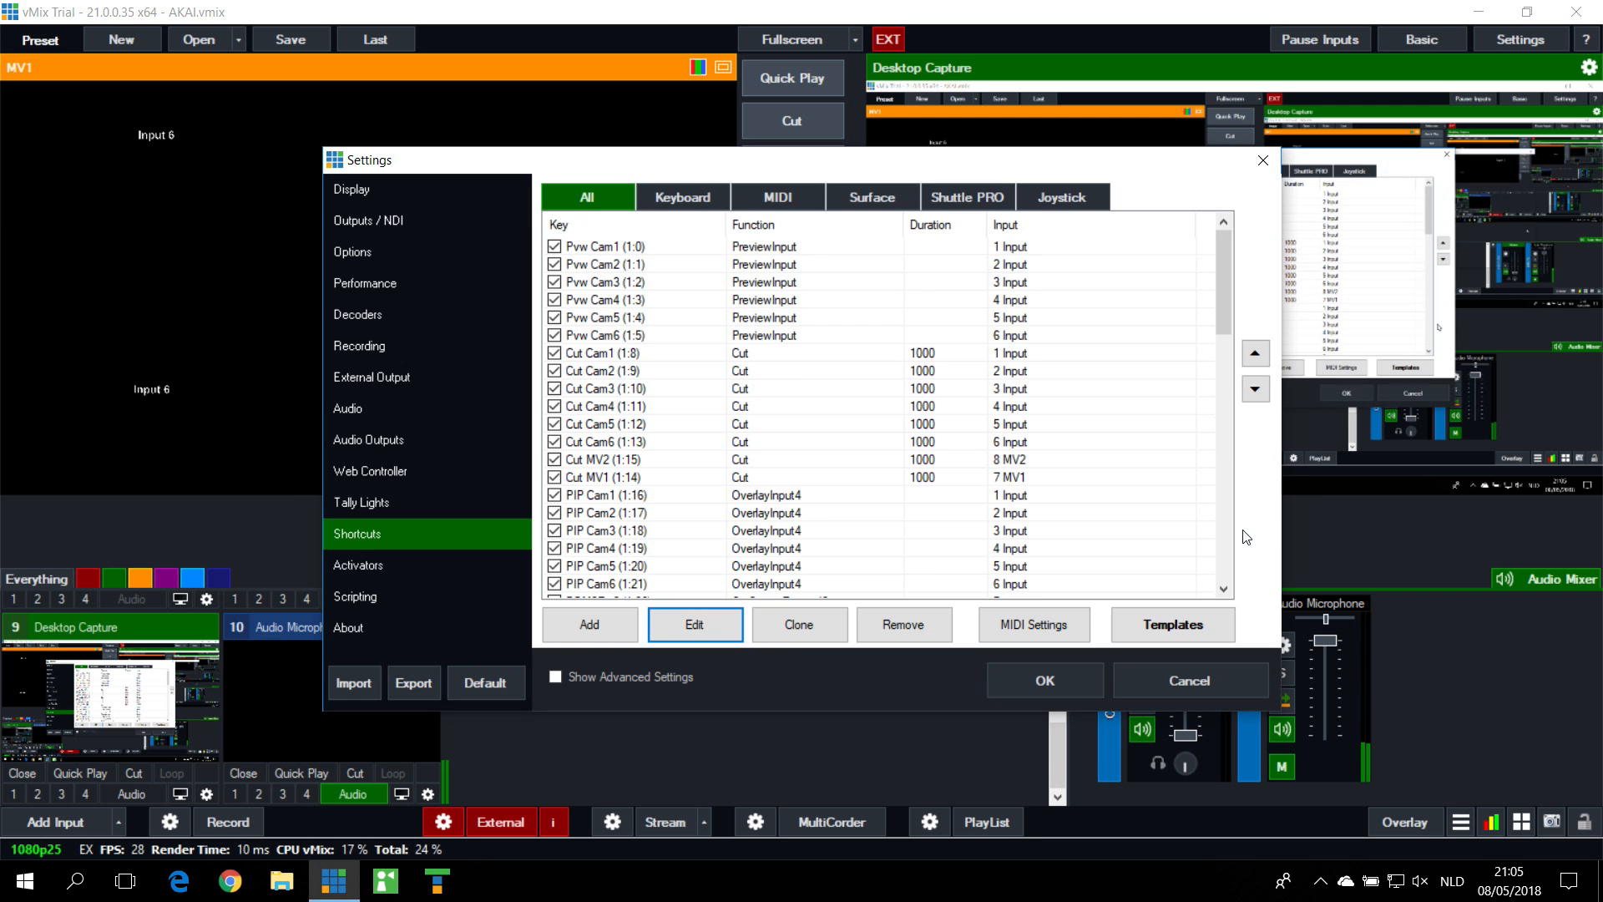
scroll(770, 427, down, 10)
scroll(770, 427, up, 1)
scroll(640, 527, down, 1)
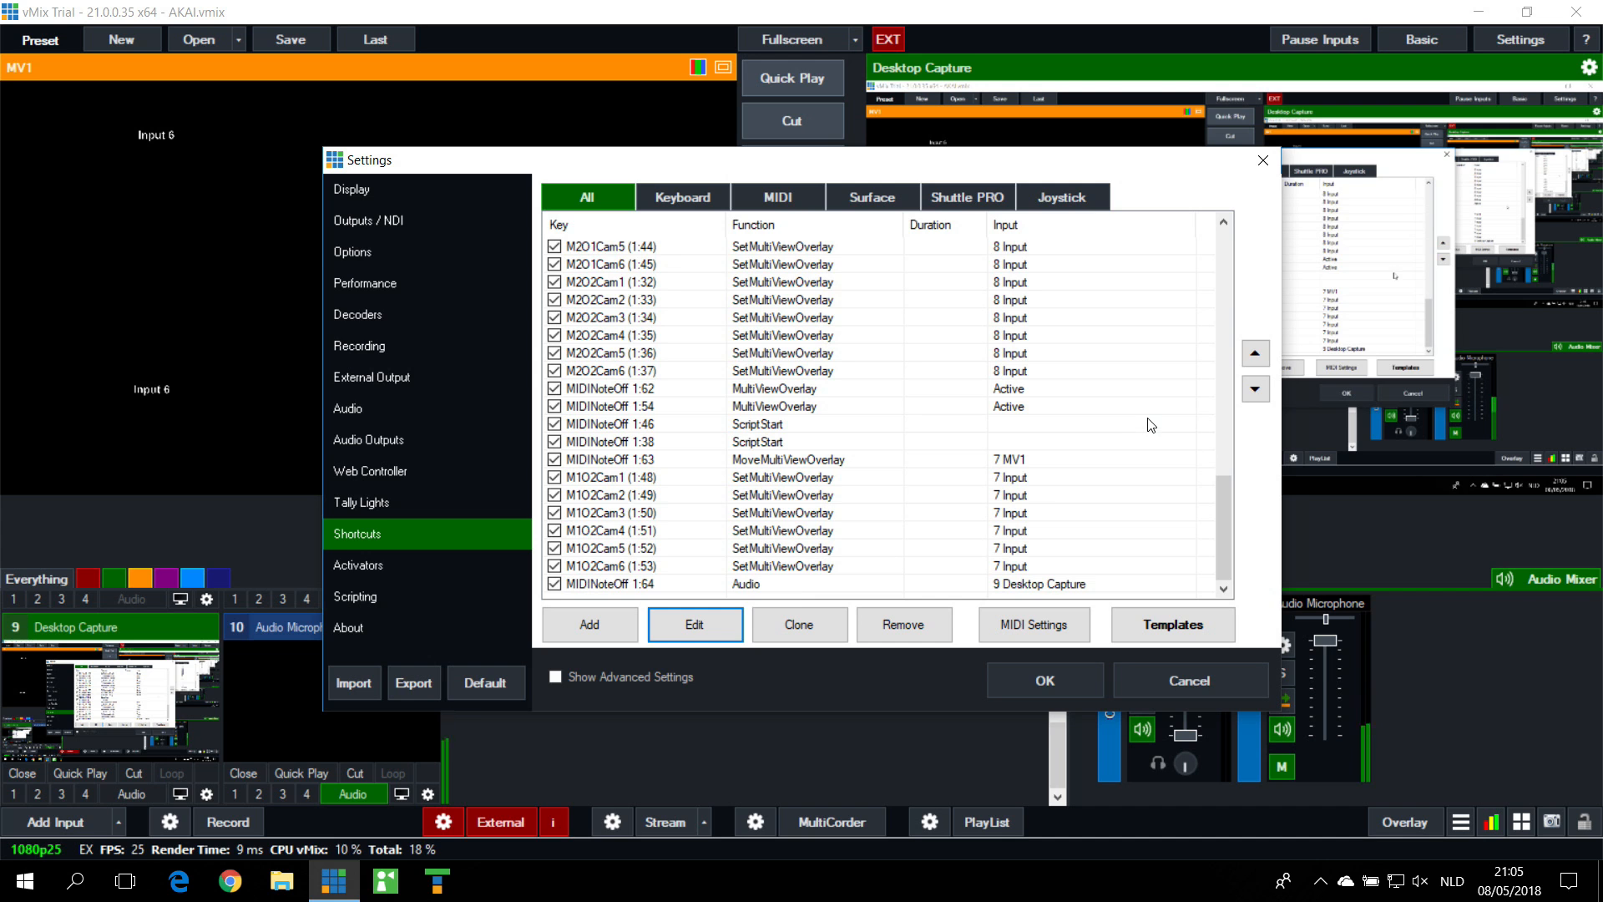
click(822, 585)
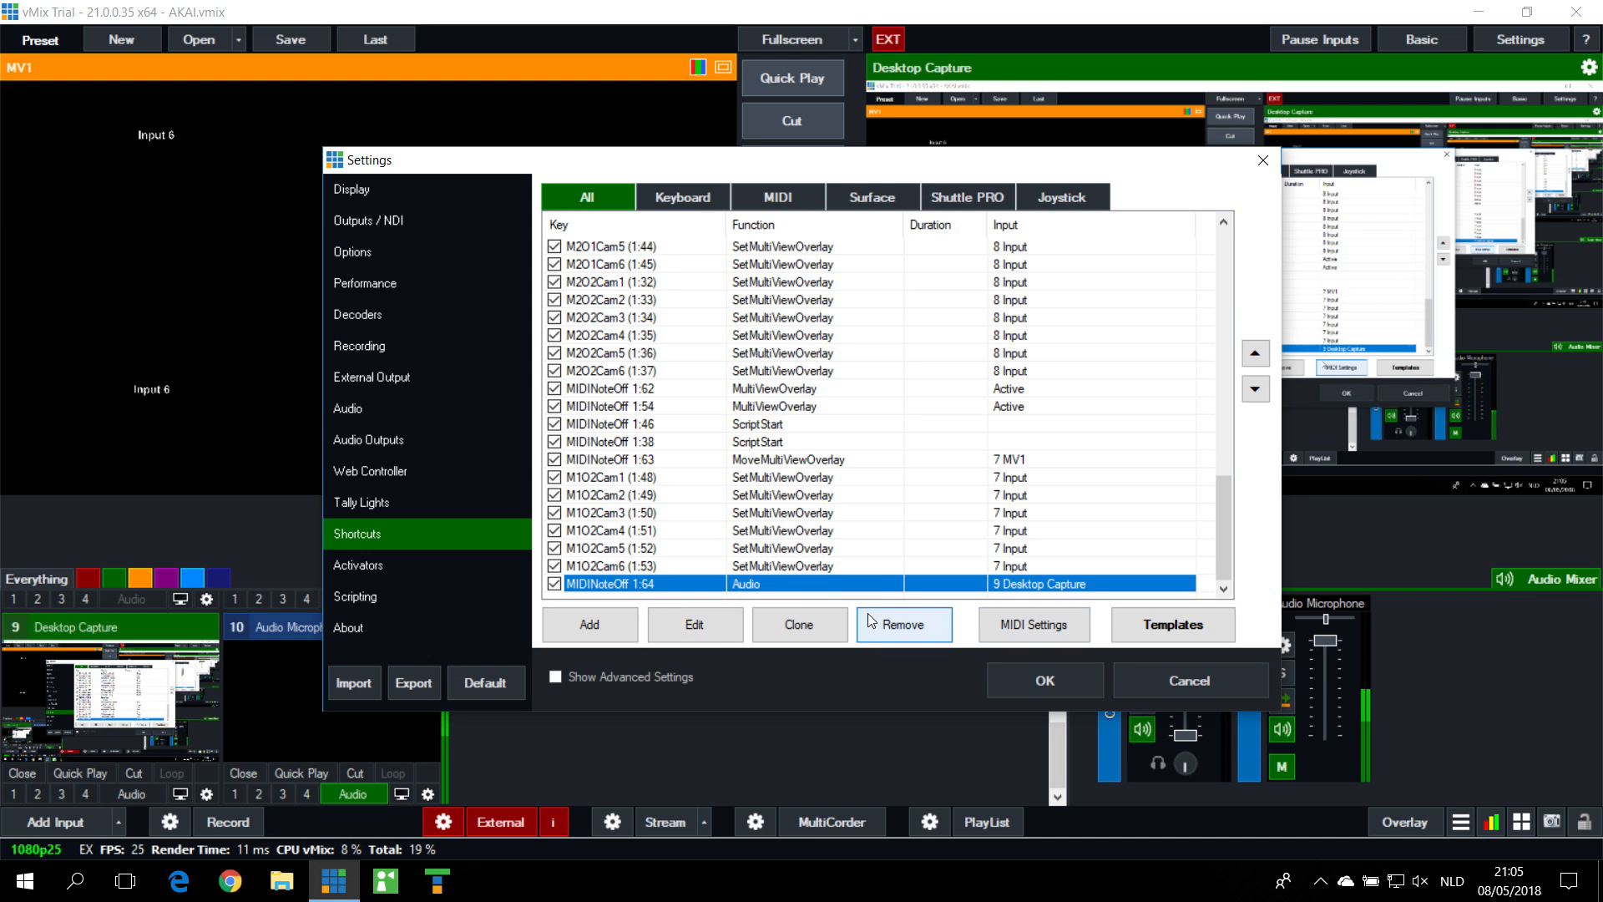
click(694, 625)
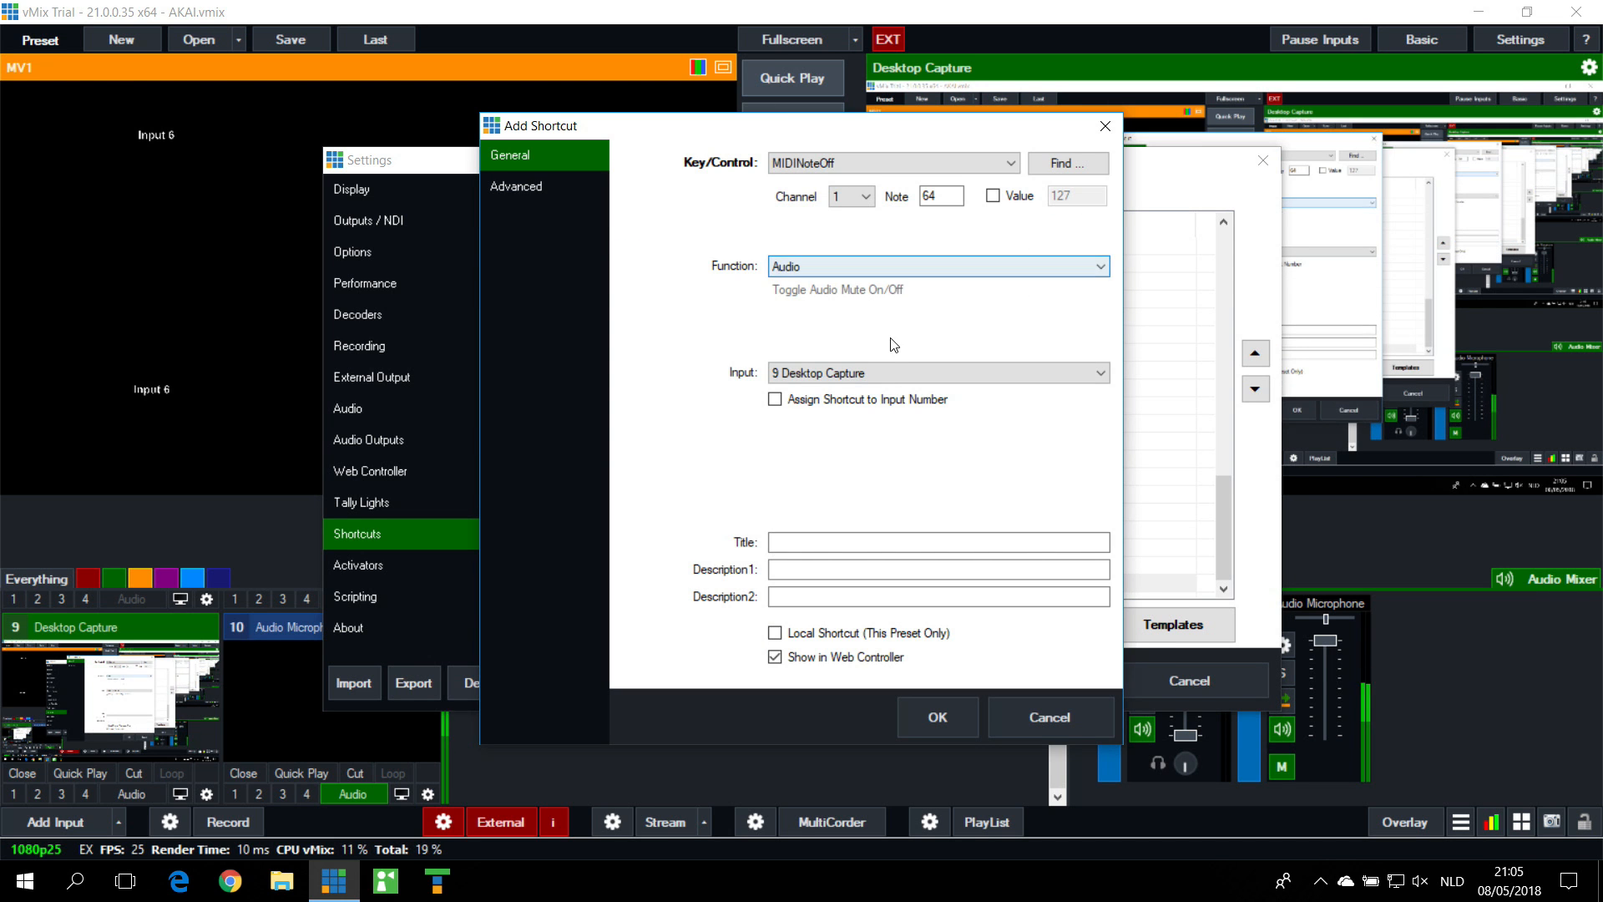
click(880, 372)
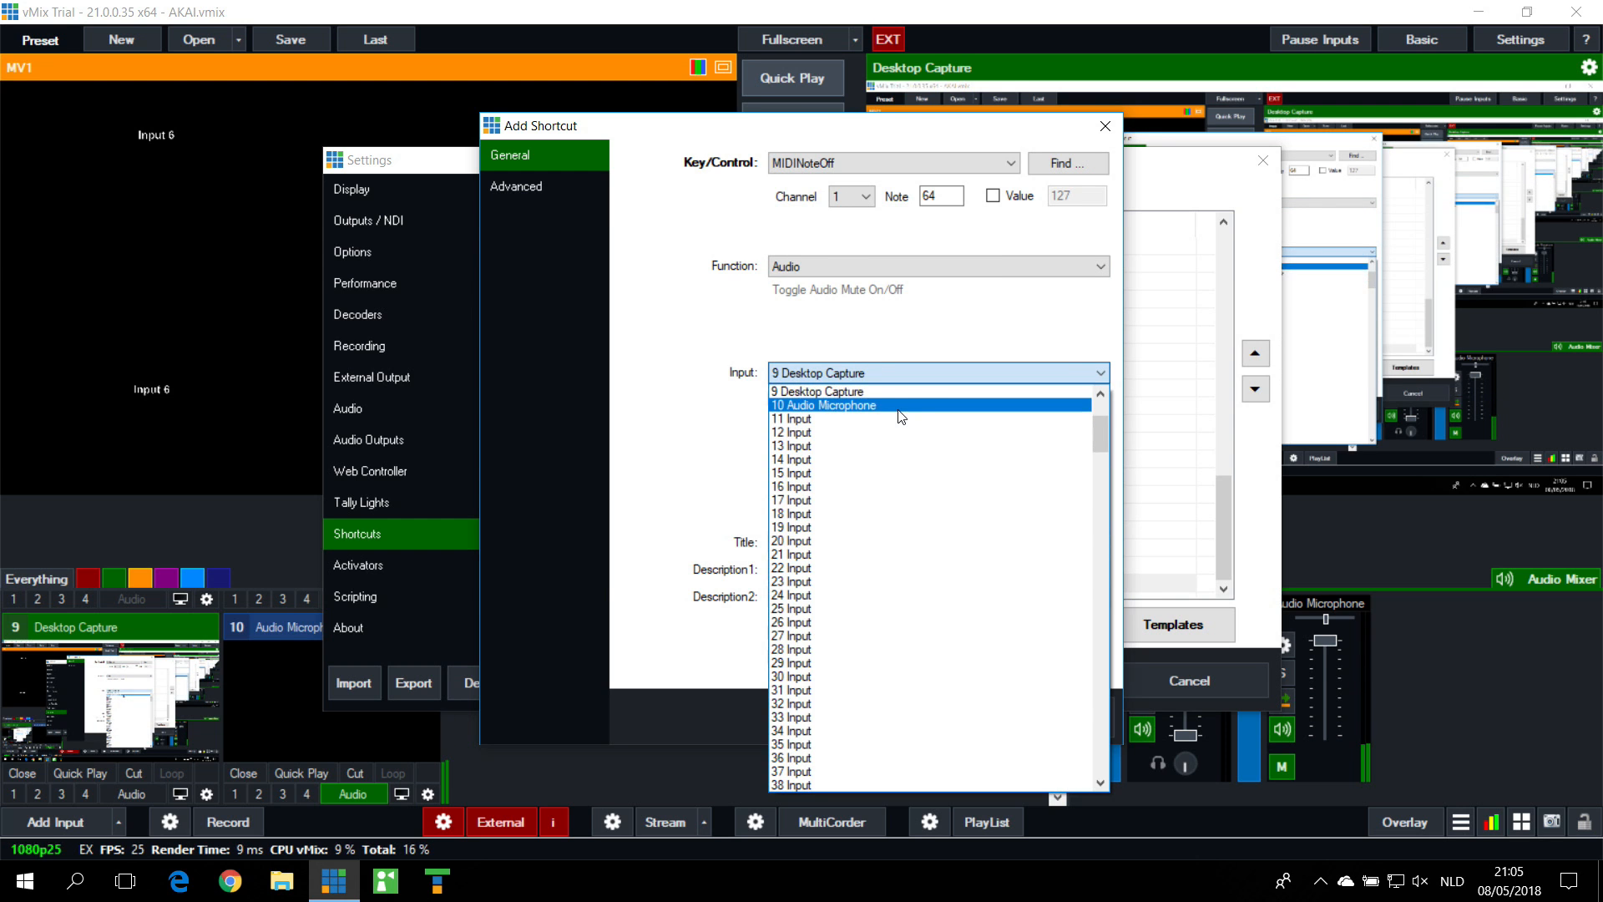
click(901, 406)
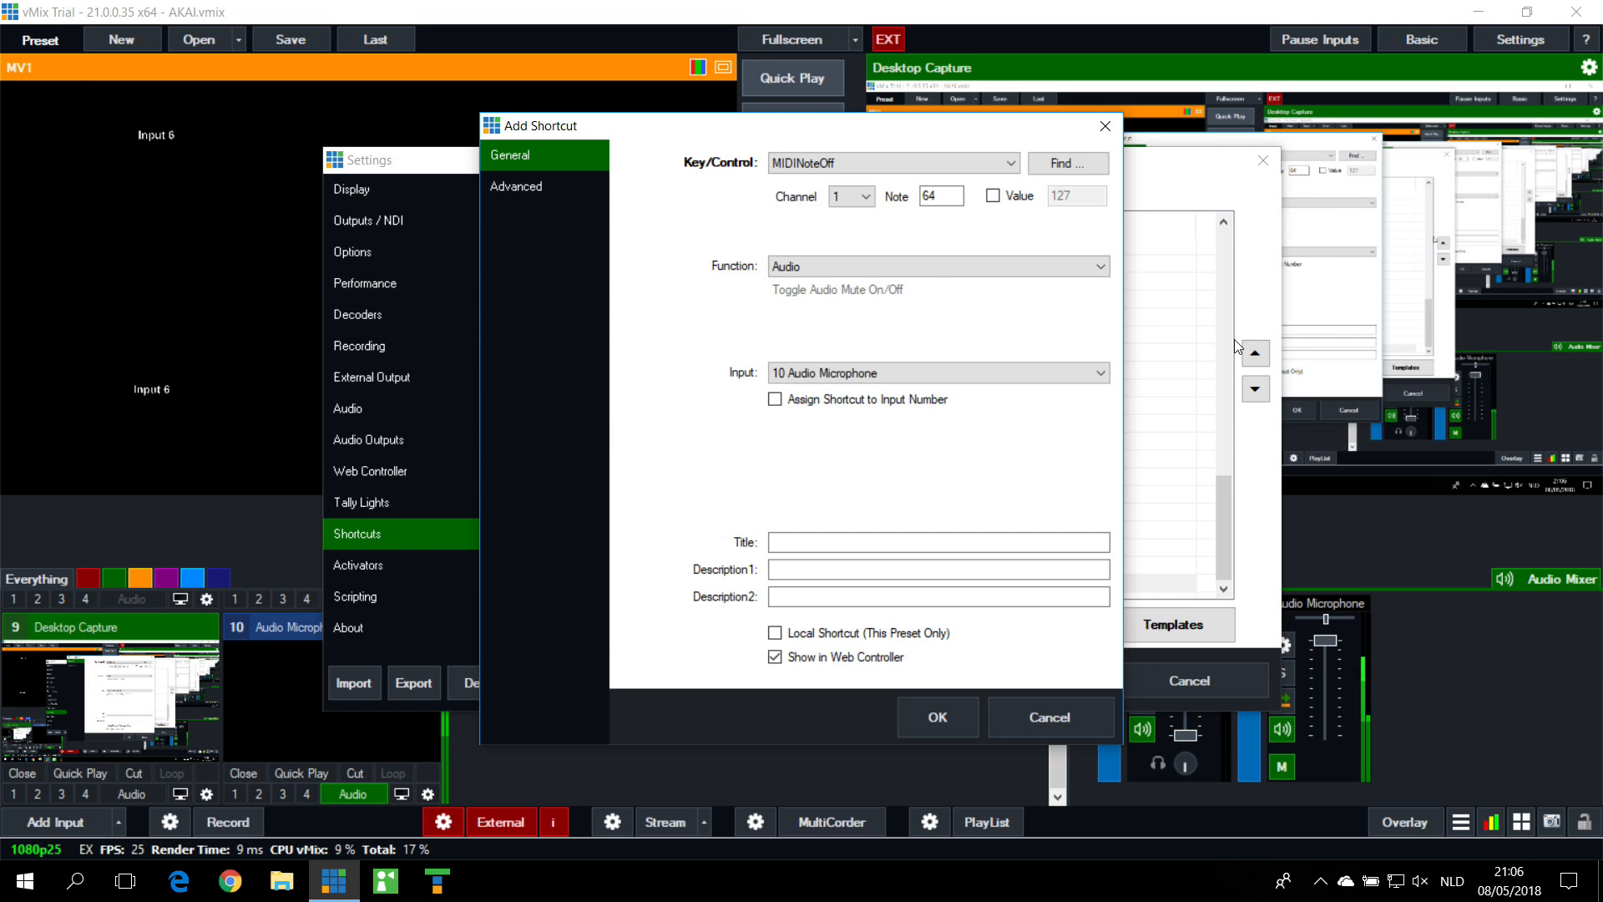
click(934, 717)
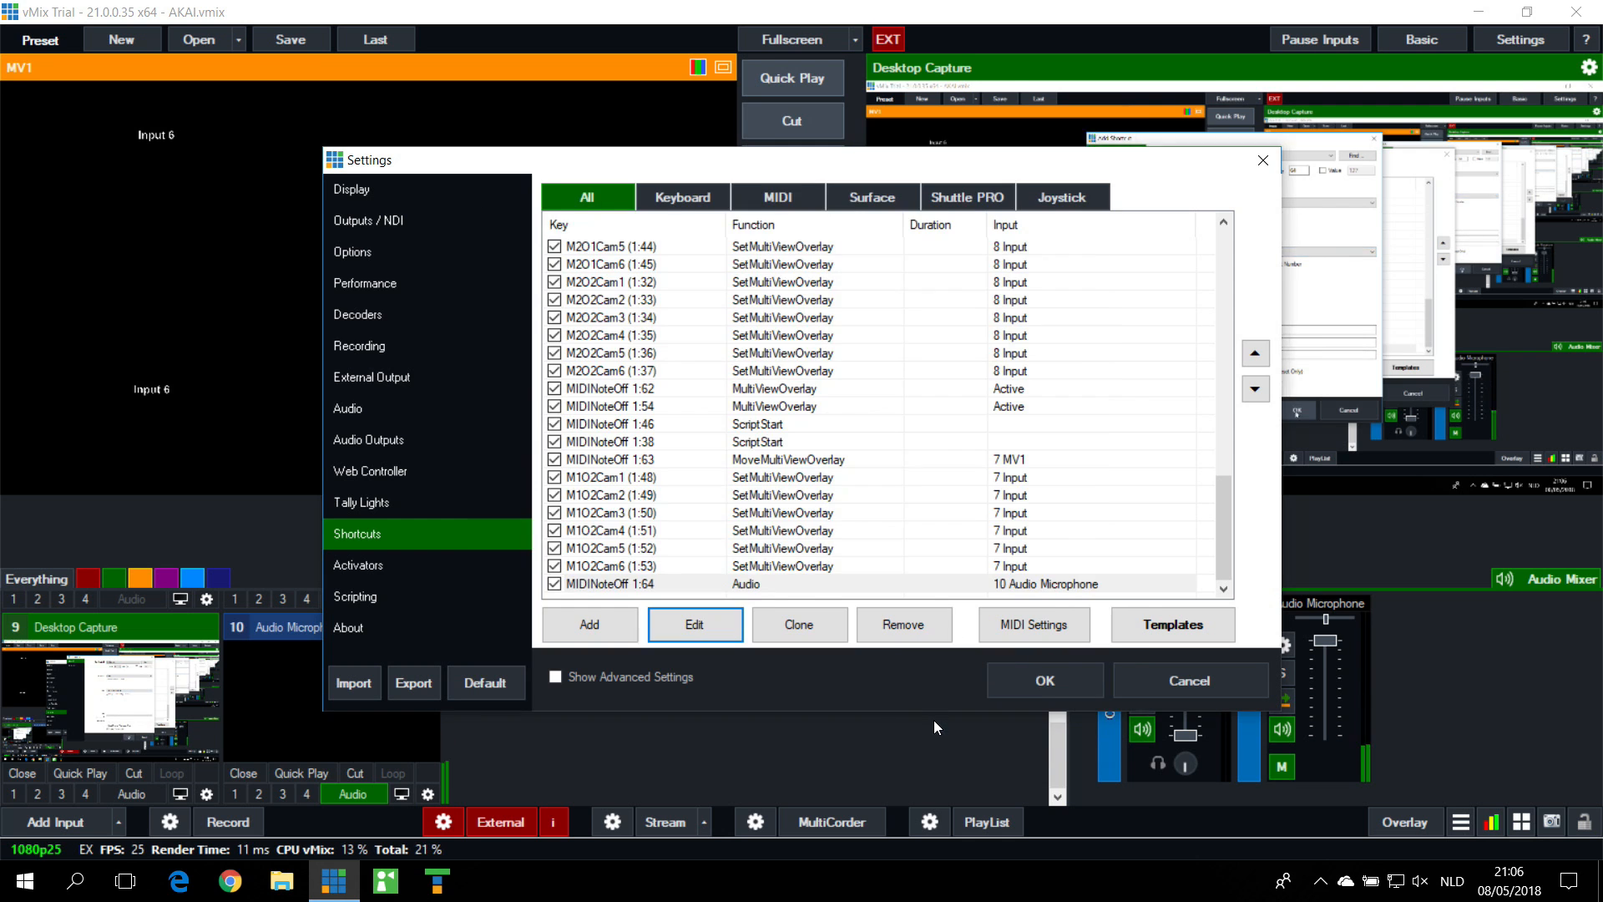
click(1021, 687)
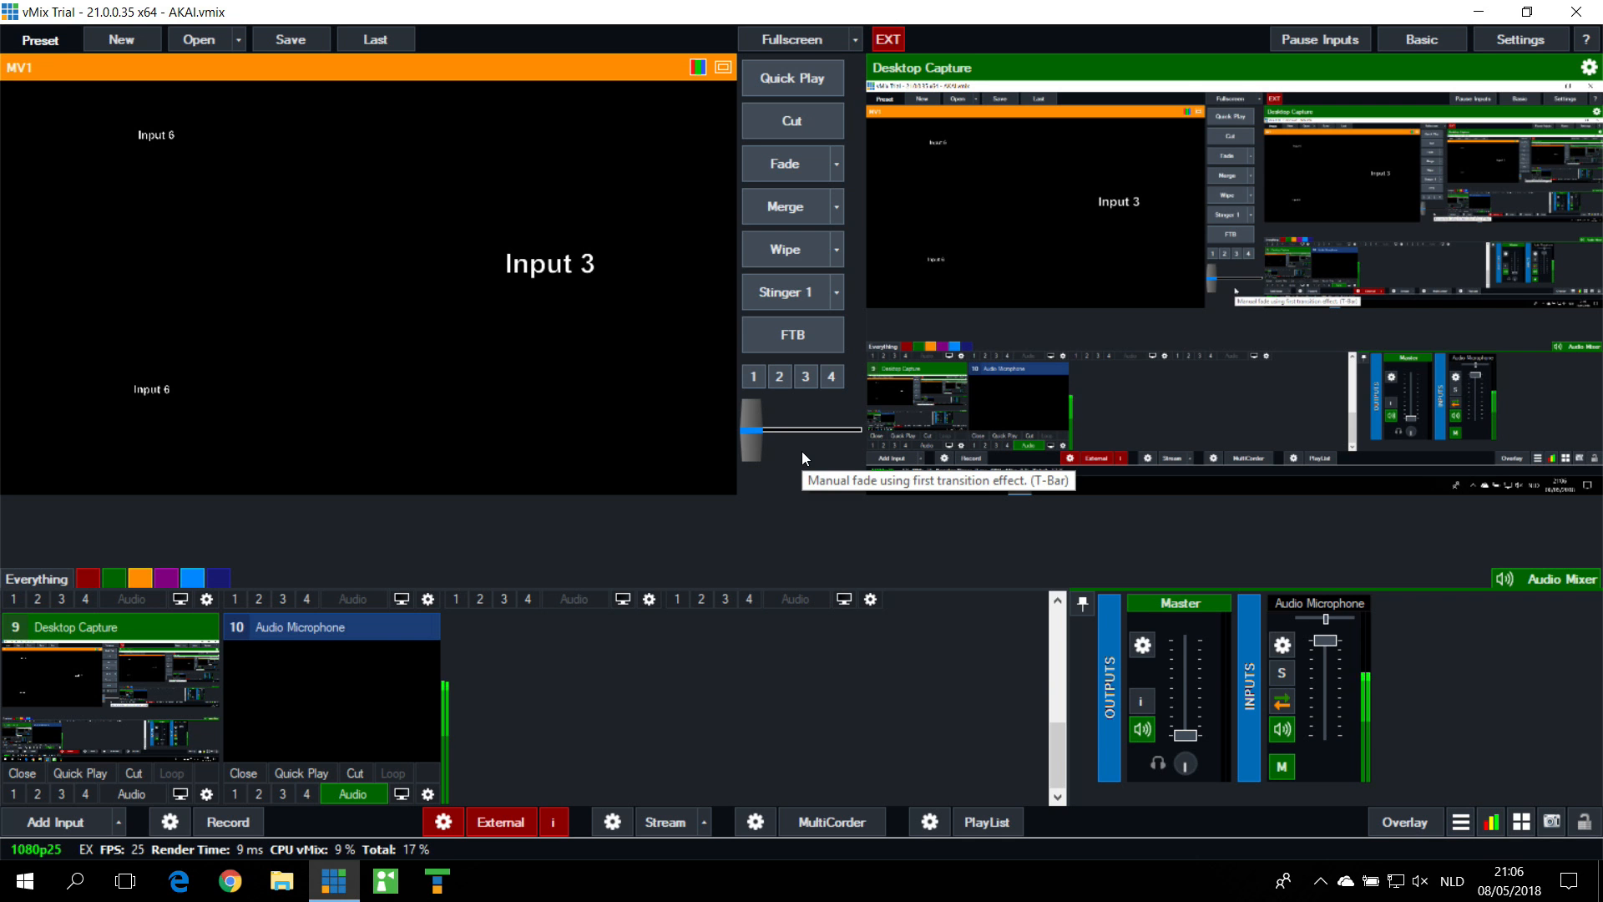
Step: Try to reassign the InputAudio activator on note 64 to 10 Audio Microphone and save the settings
click(1490, 41)
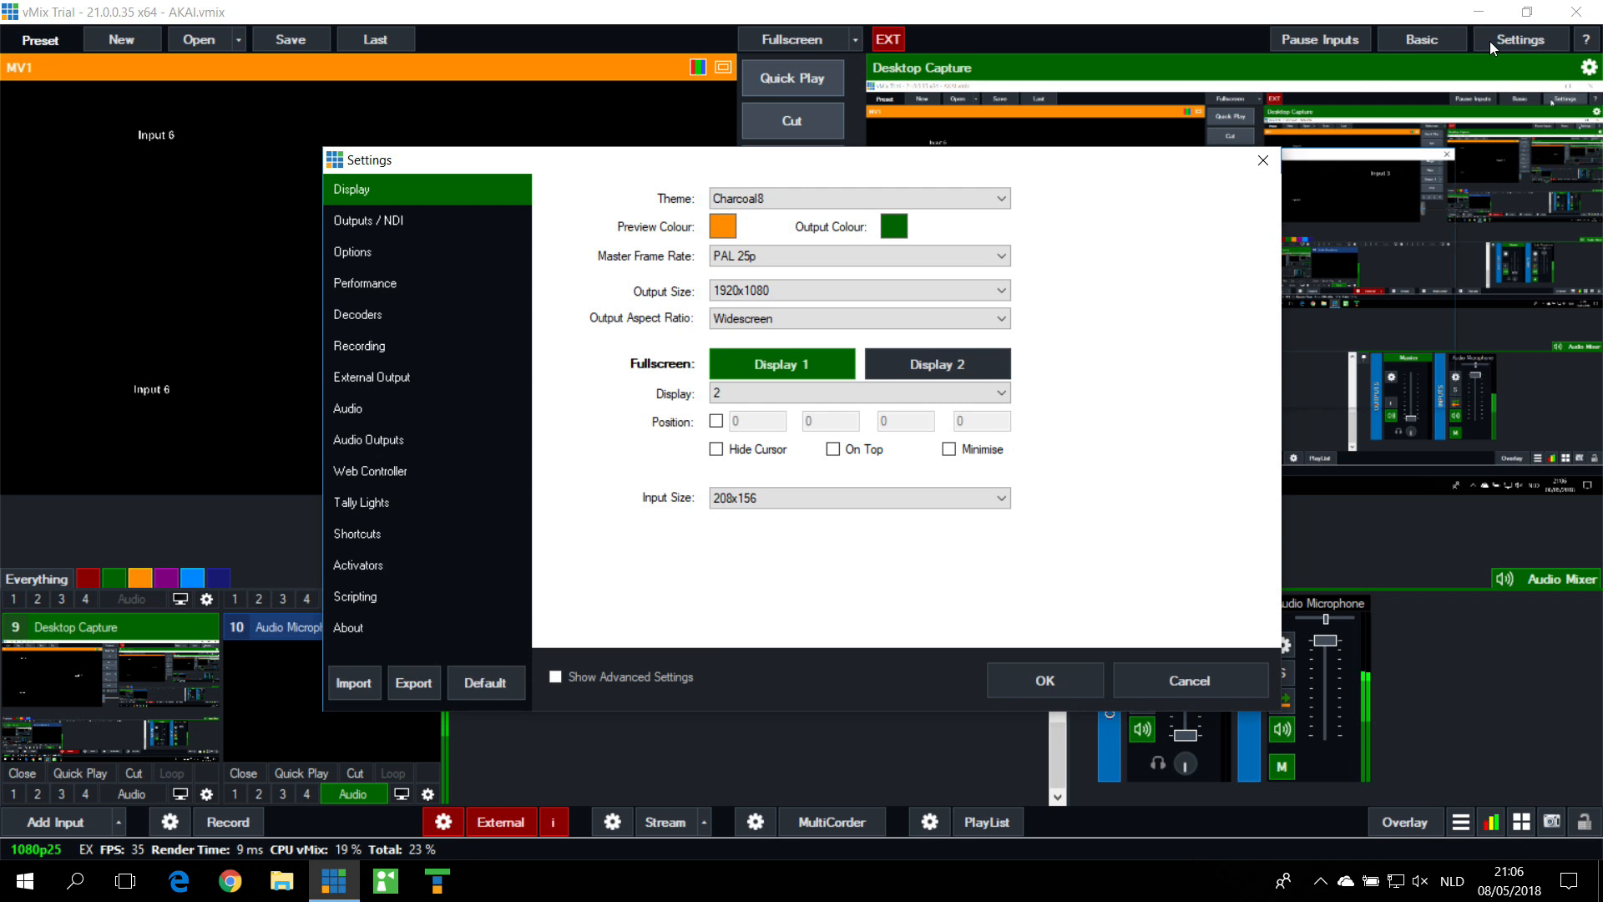
click(384, 567)
scroll(975, 439, down, 5)
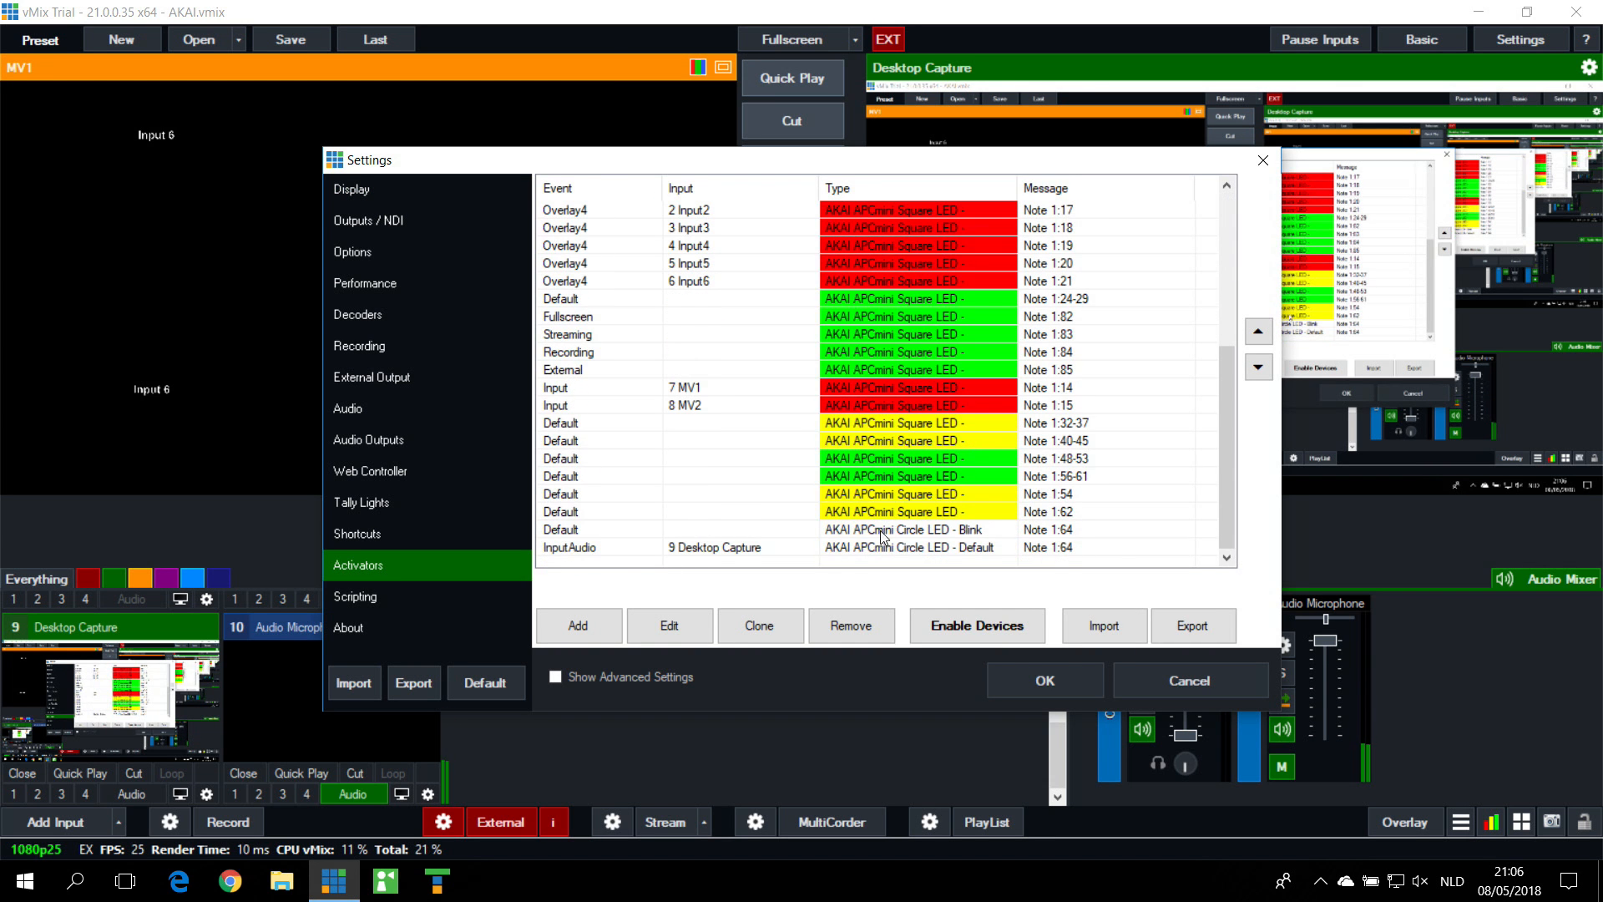
click(746, 551)
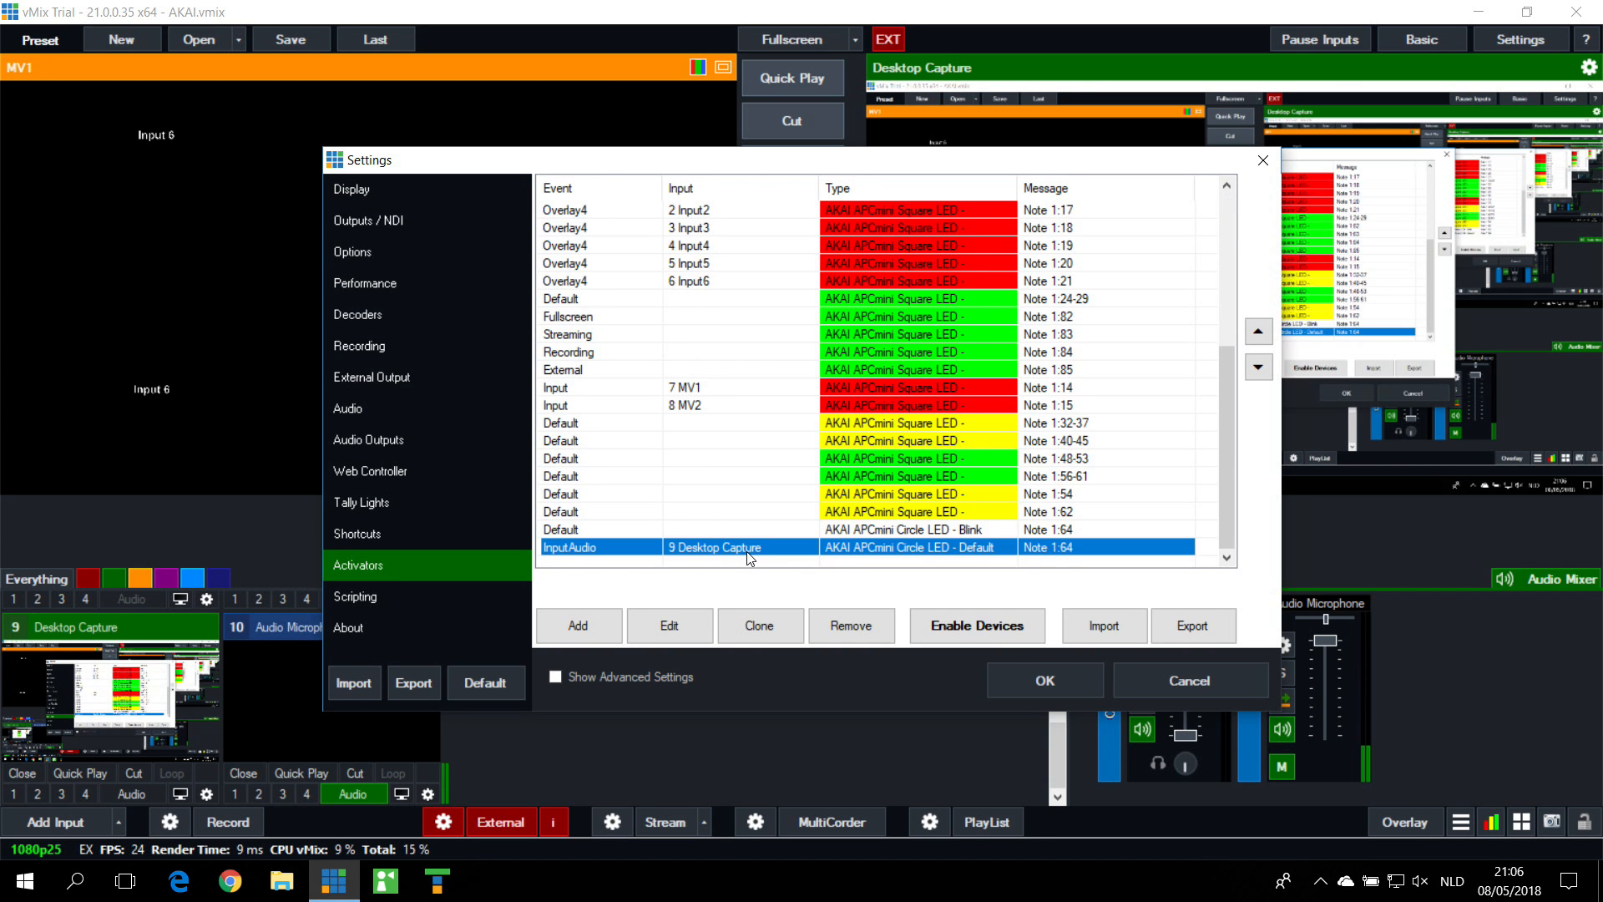
click(708, 633)
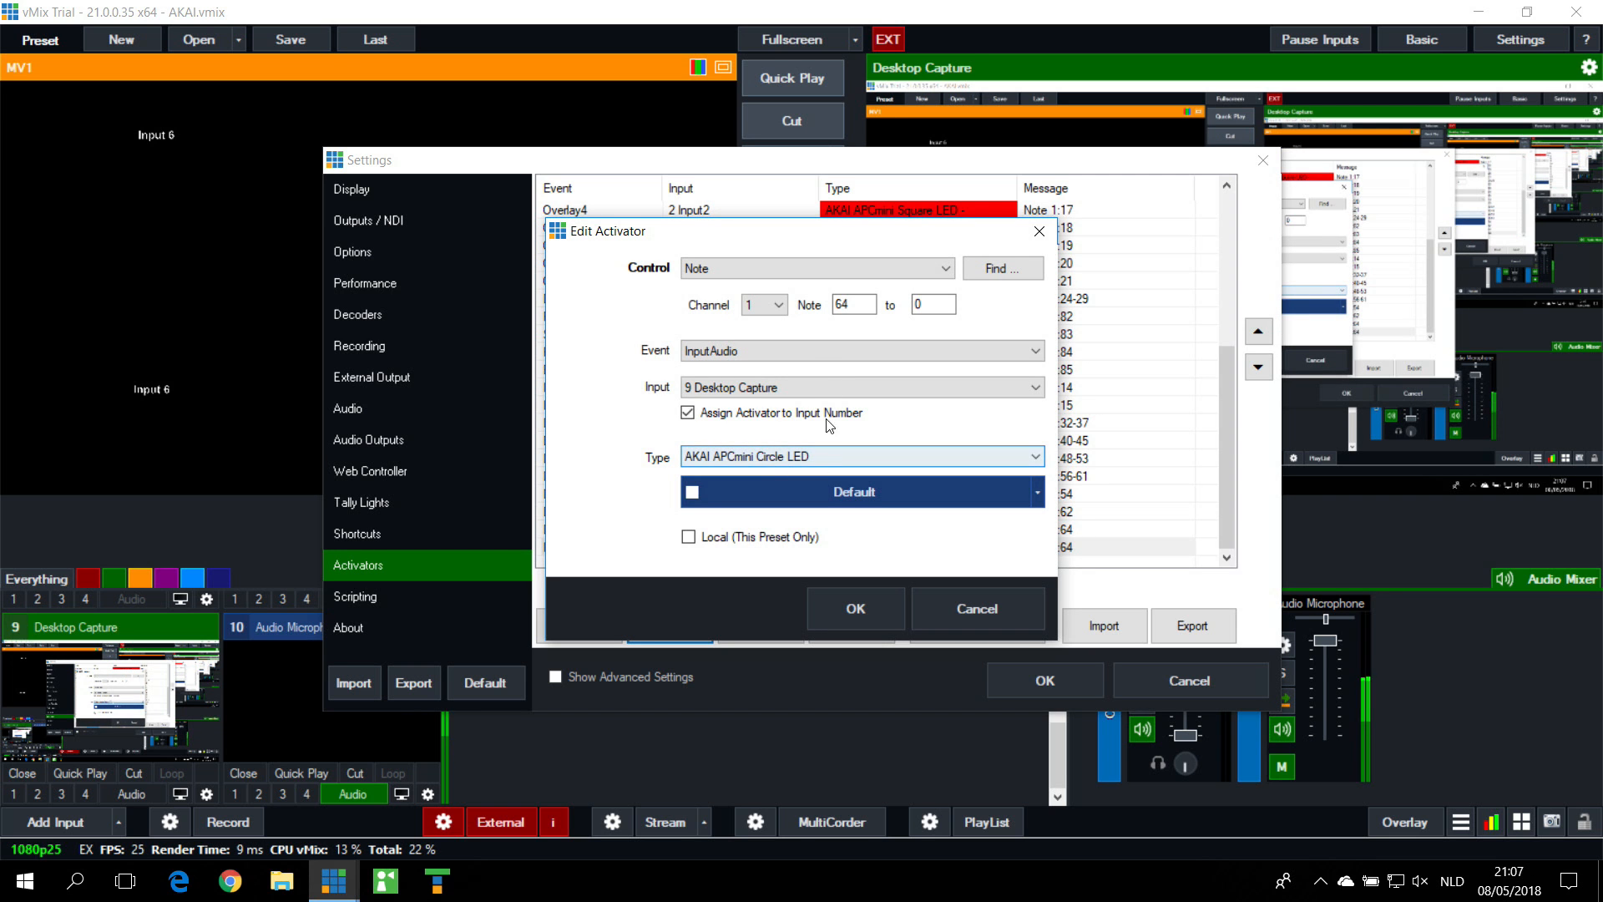
click(791, 389)
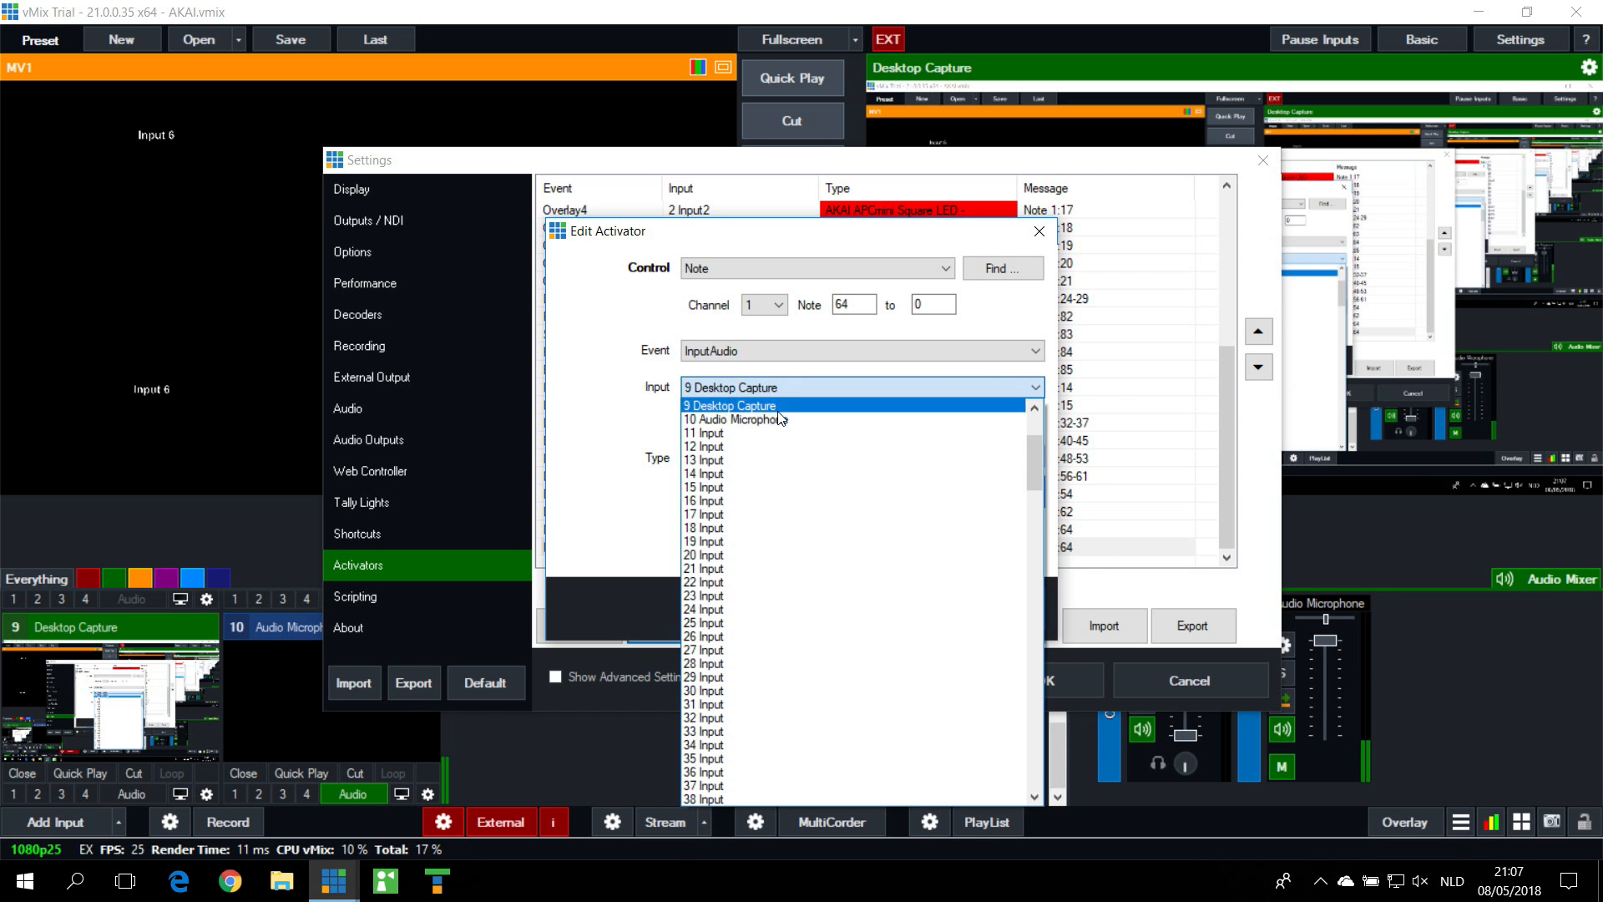
click(783, 406)
click(882, 620)
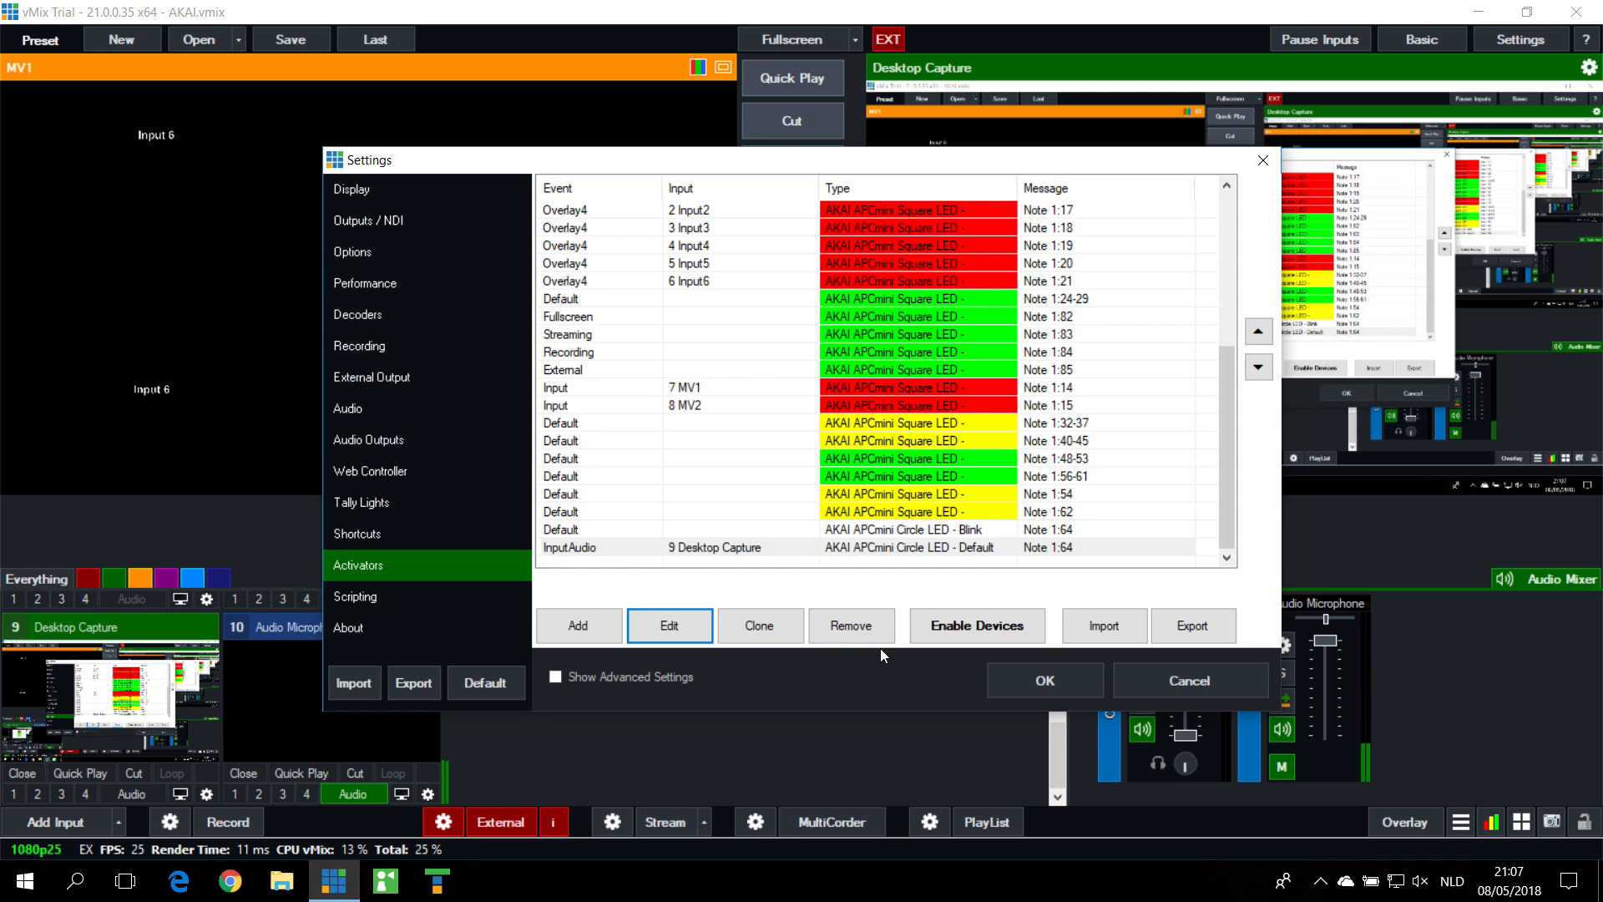
click(1045, 681)
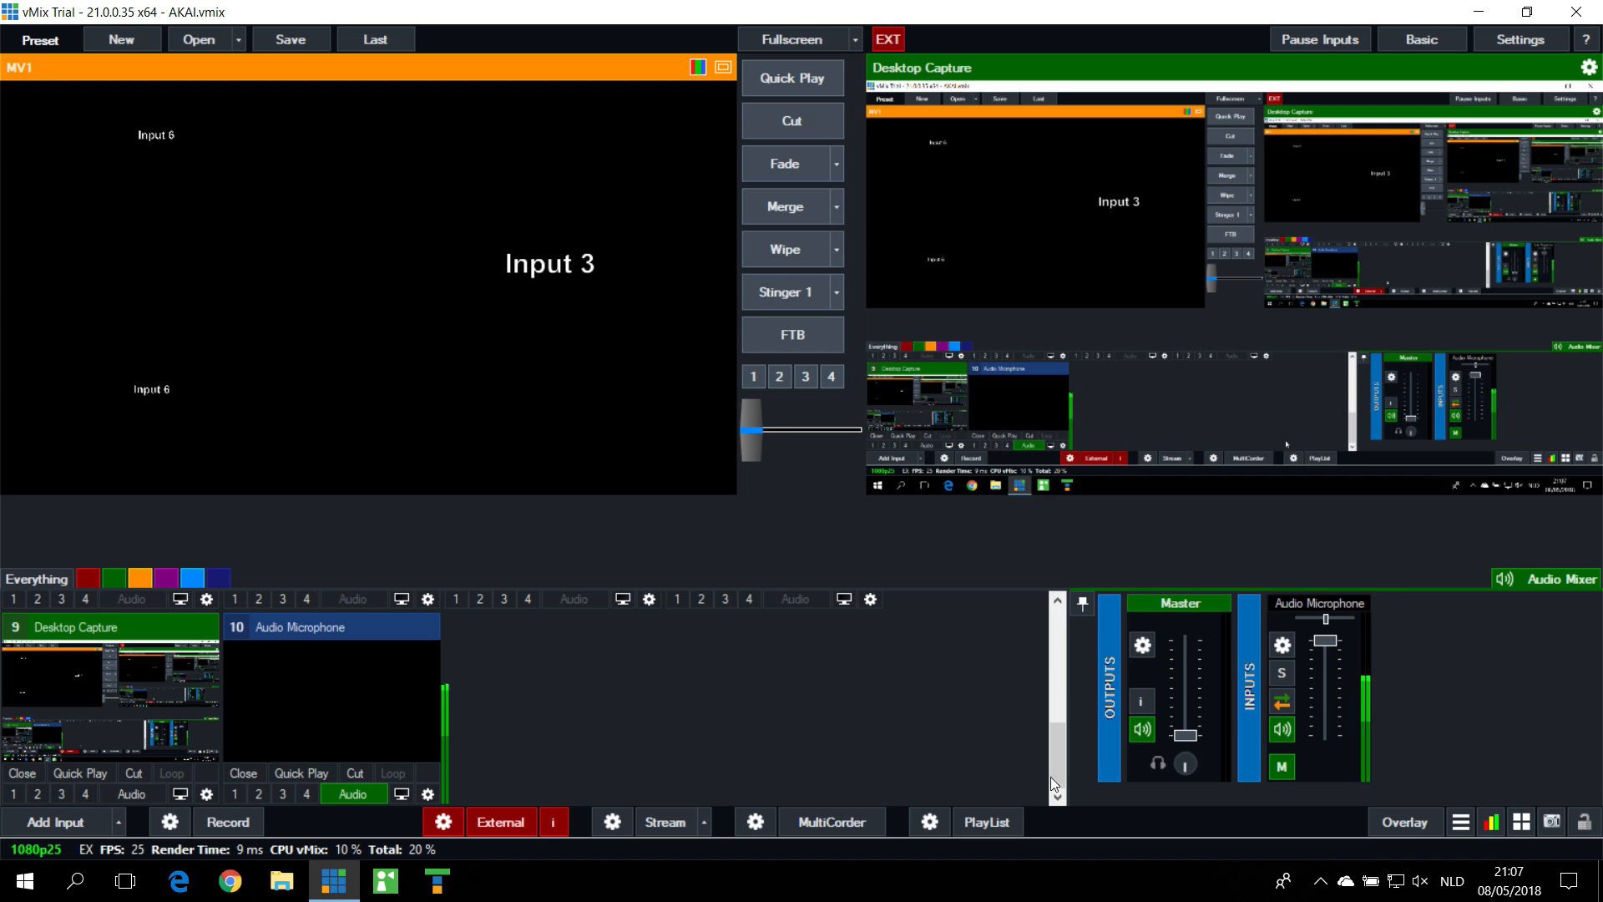
Step: Check the note 64 Audio shortcut, and set the InputAudio activator on note 64 to 10 Audio Microphone with the Default circle LED value
click(1541, 32)
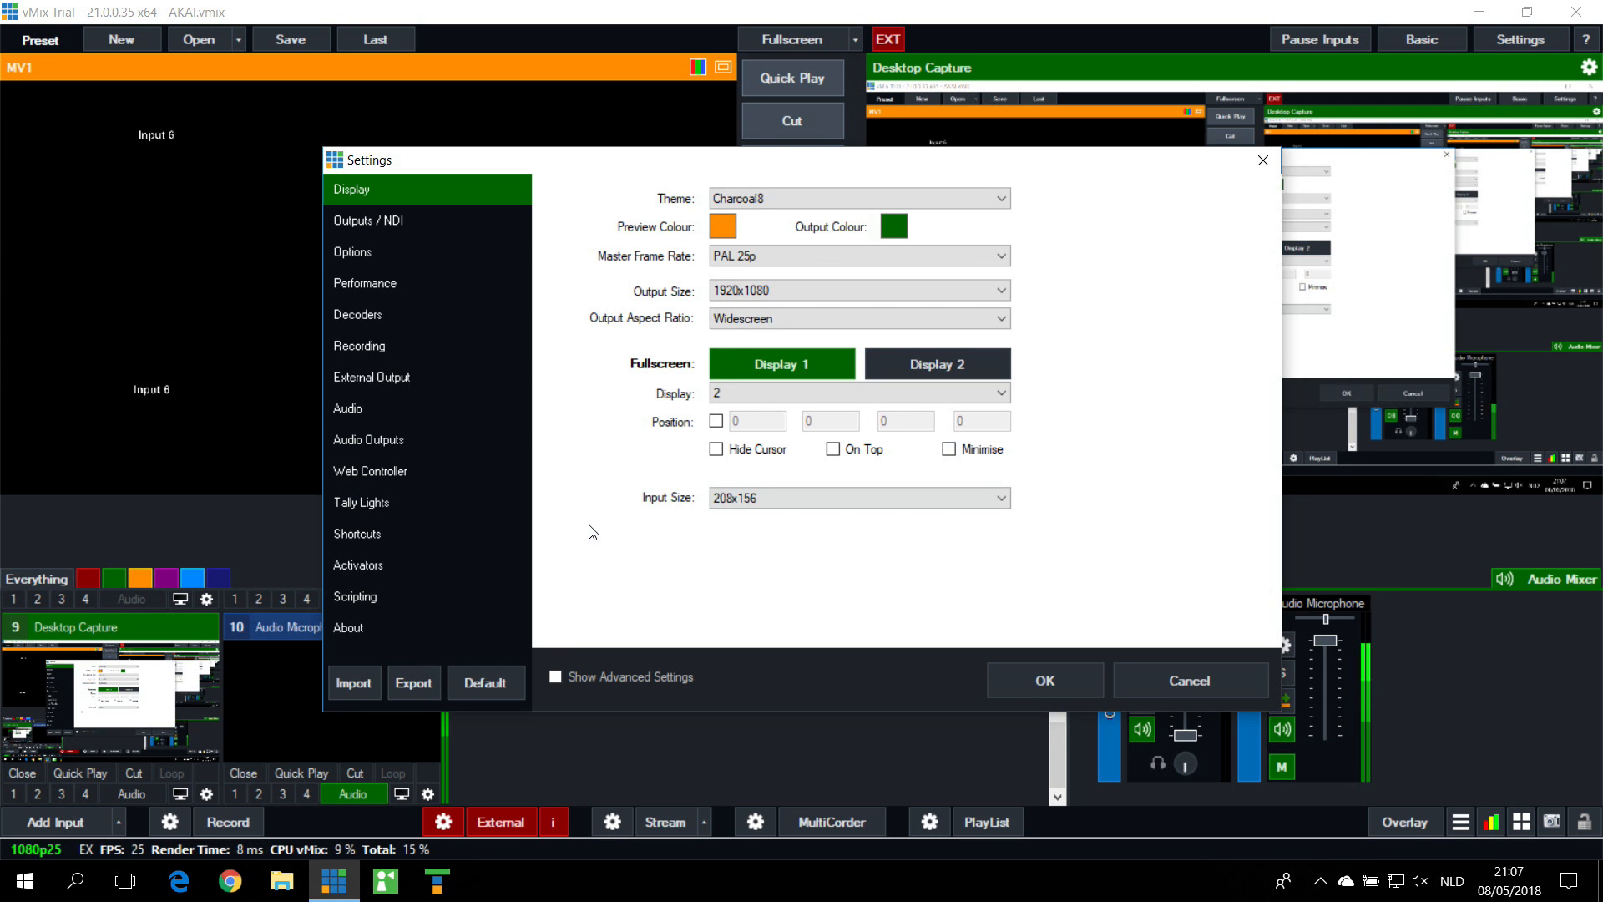
click(368, 535)
scroll(718, 464, down, 15)
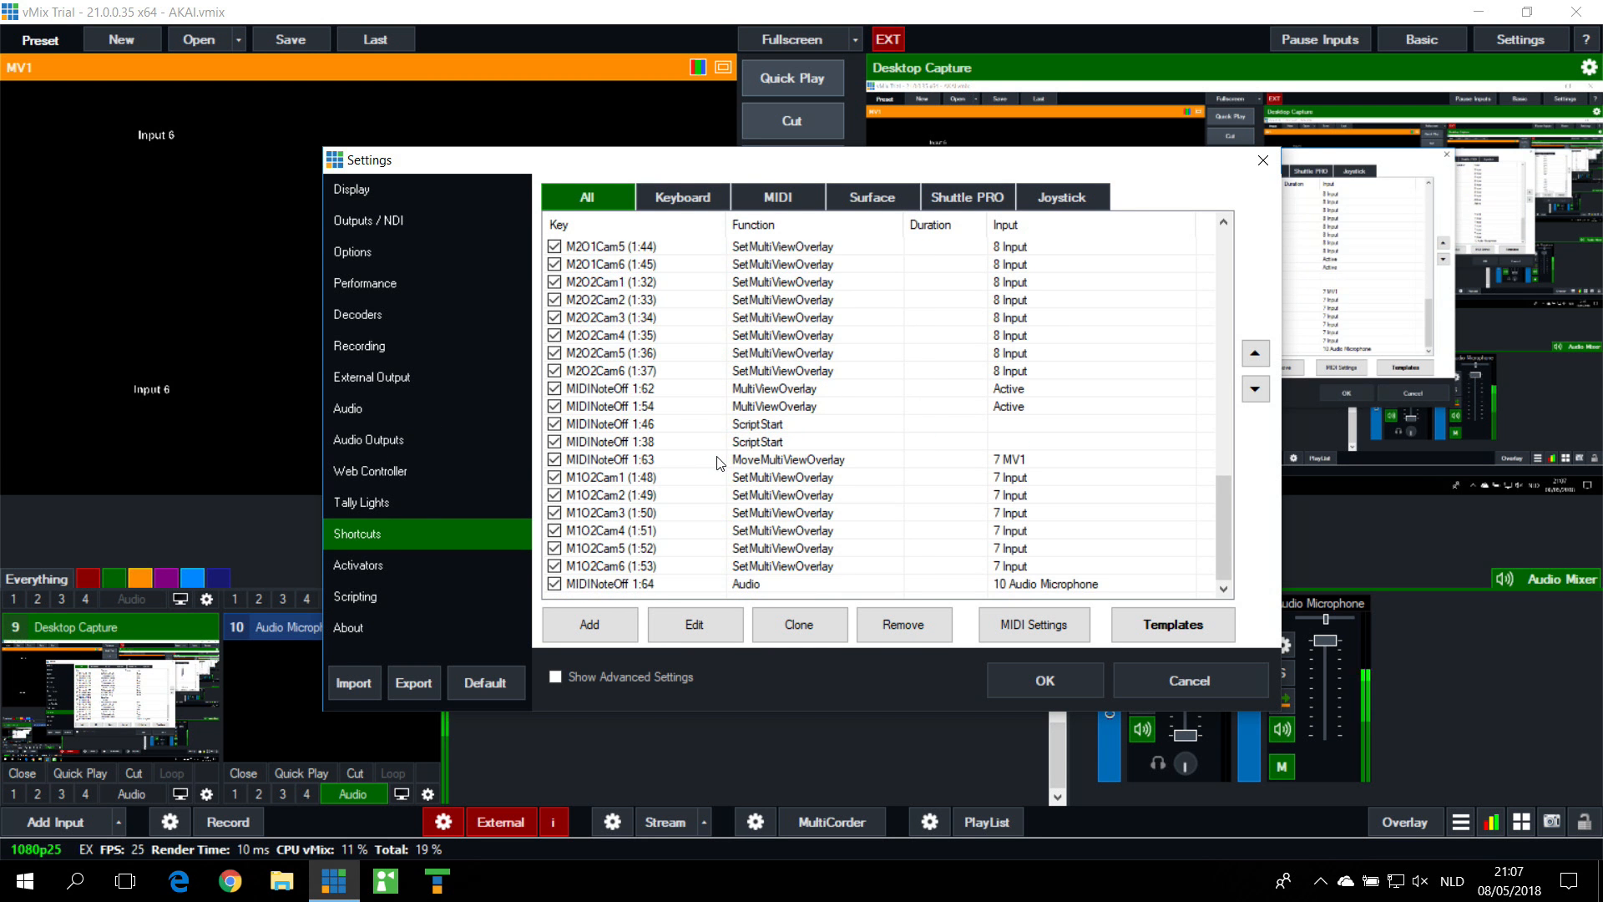
click(381, 566)
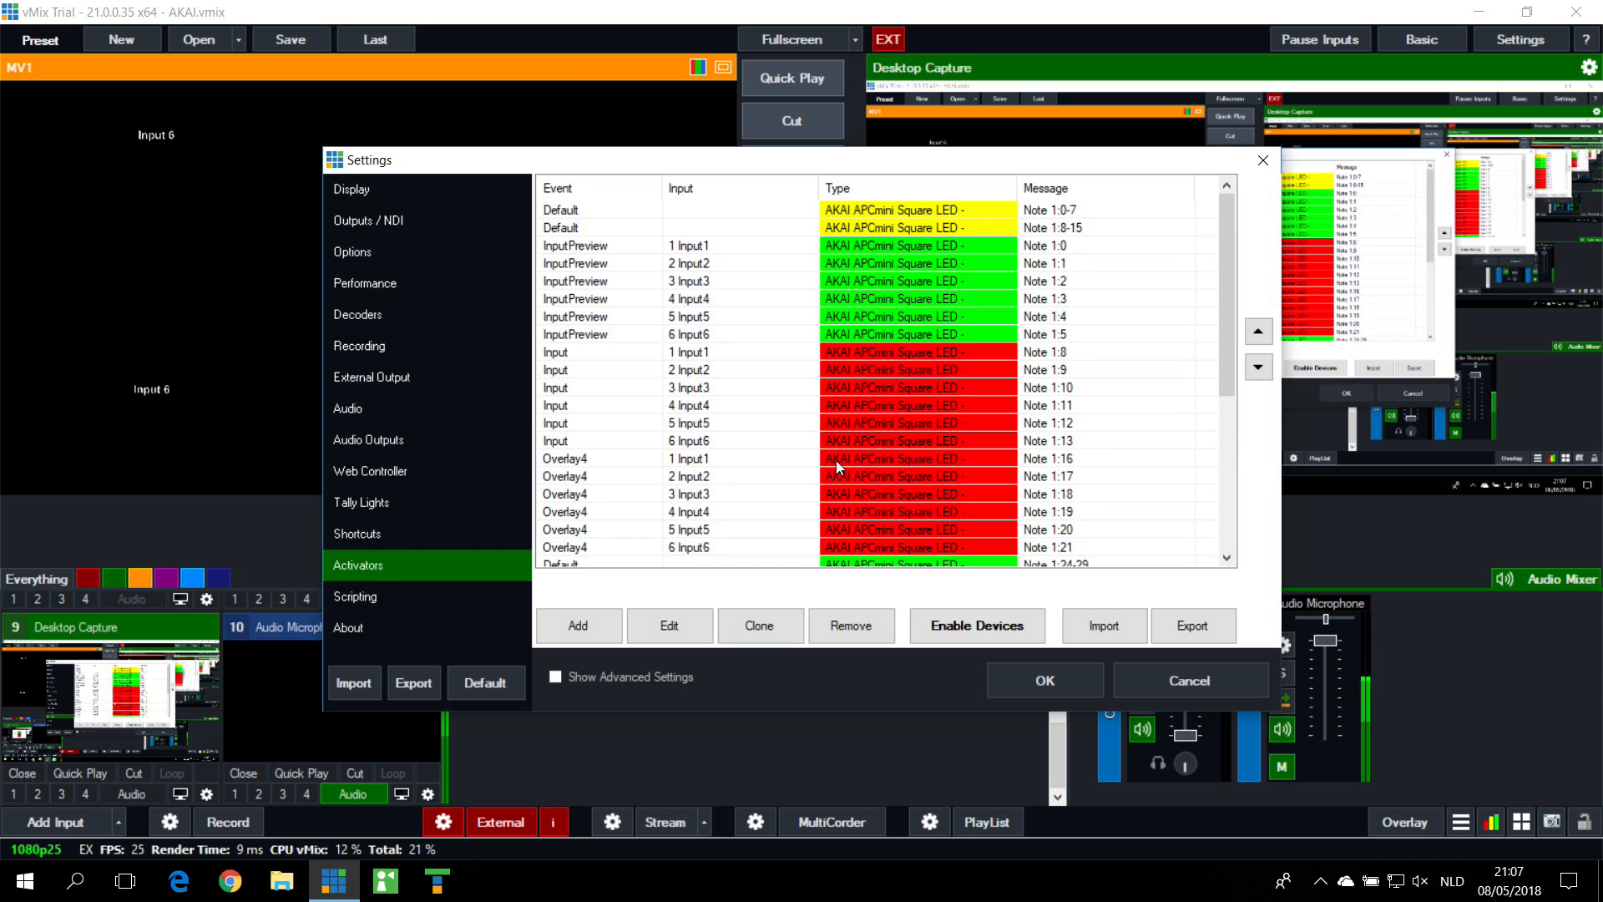
scroll(837, 464, down, 6)
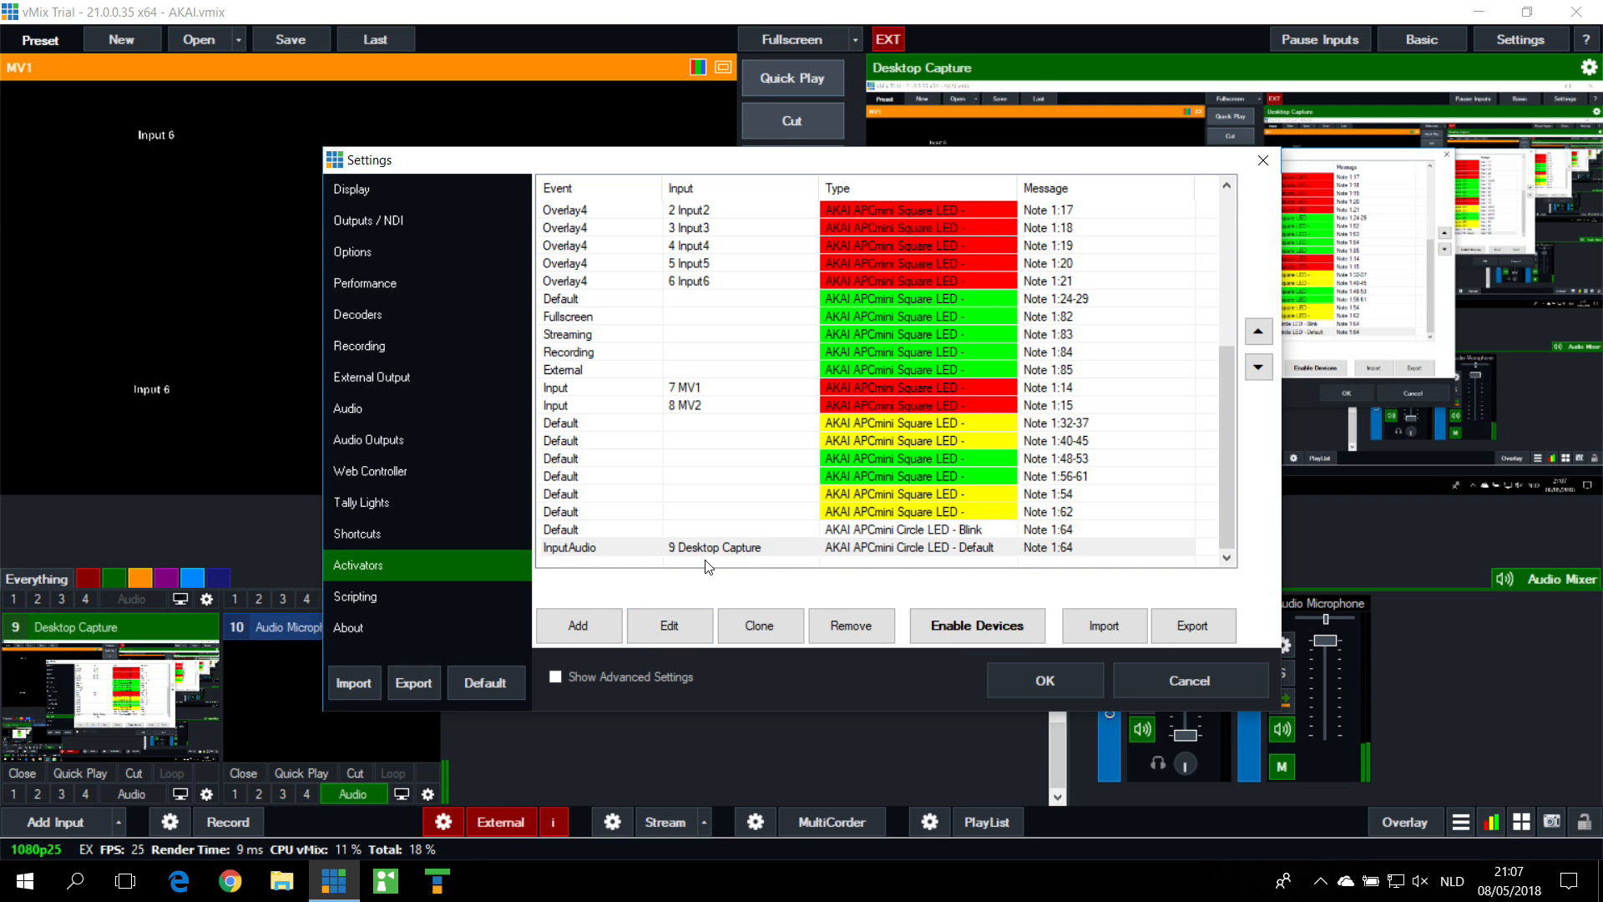
click(655, 633)
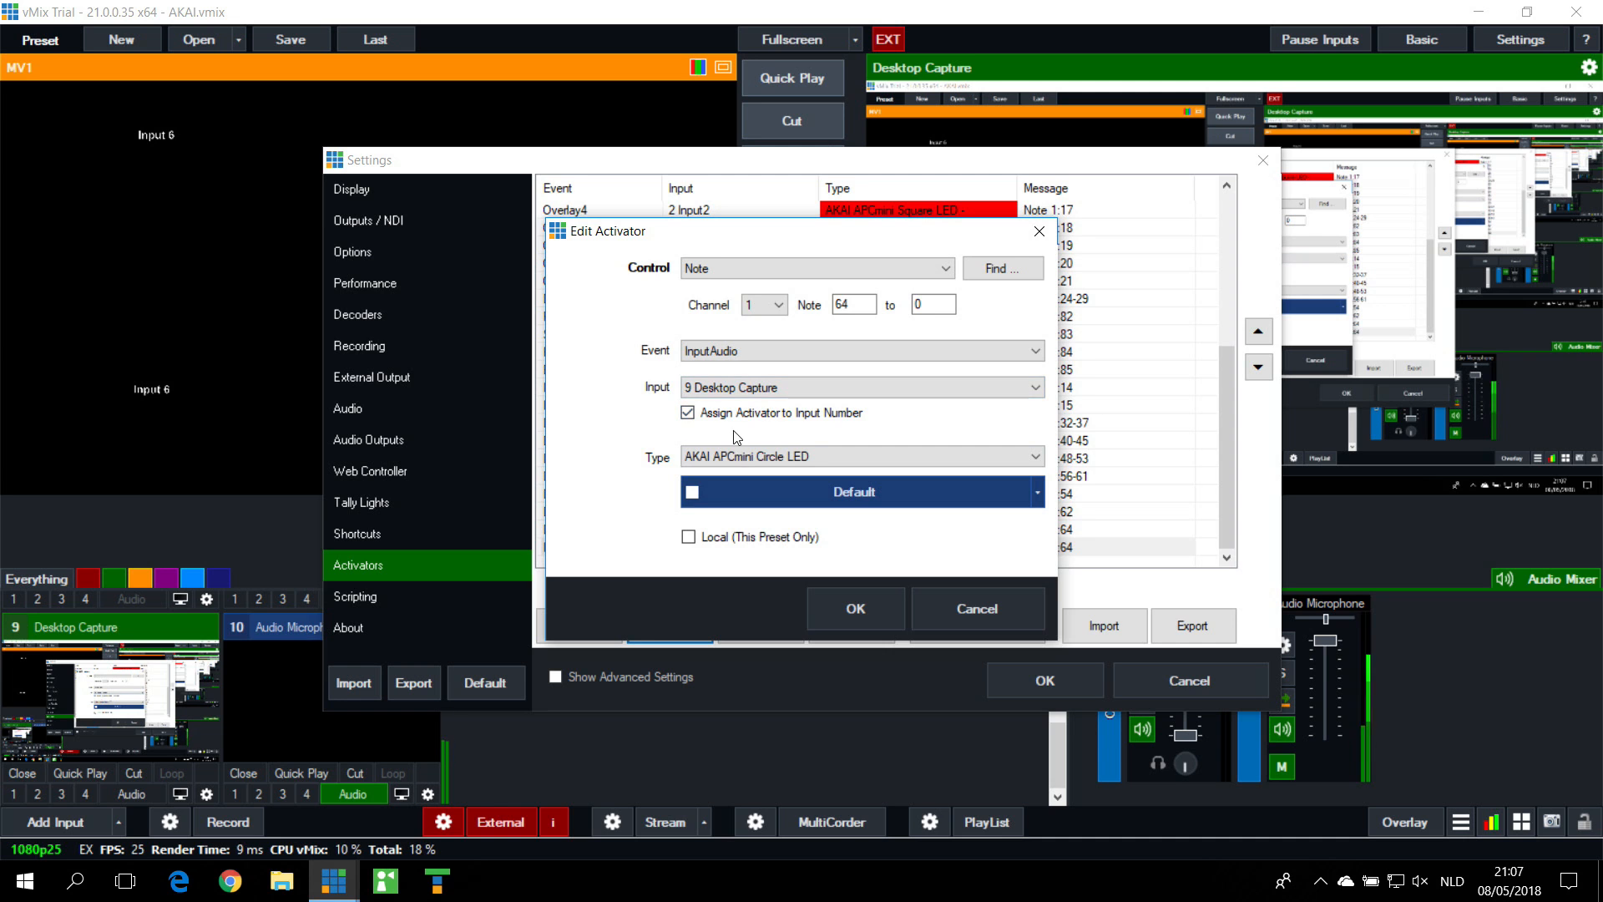
click(741, 389)
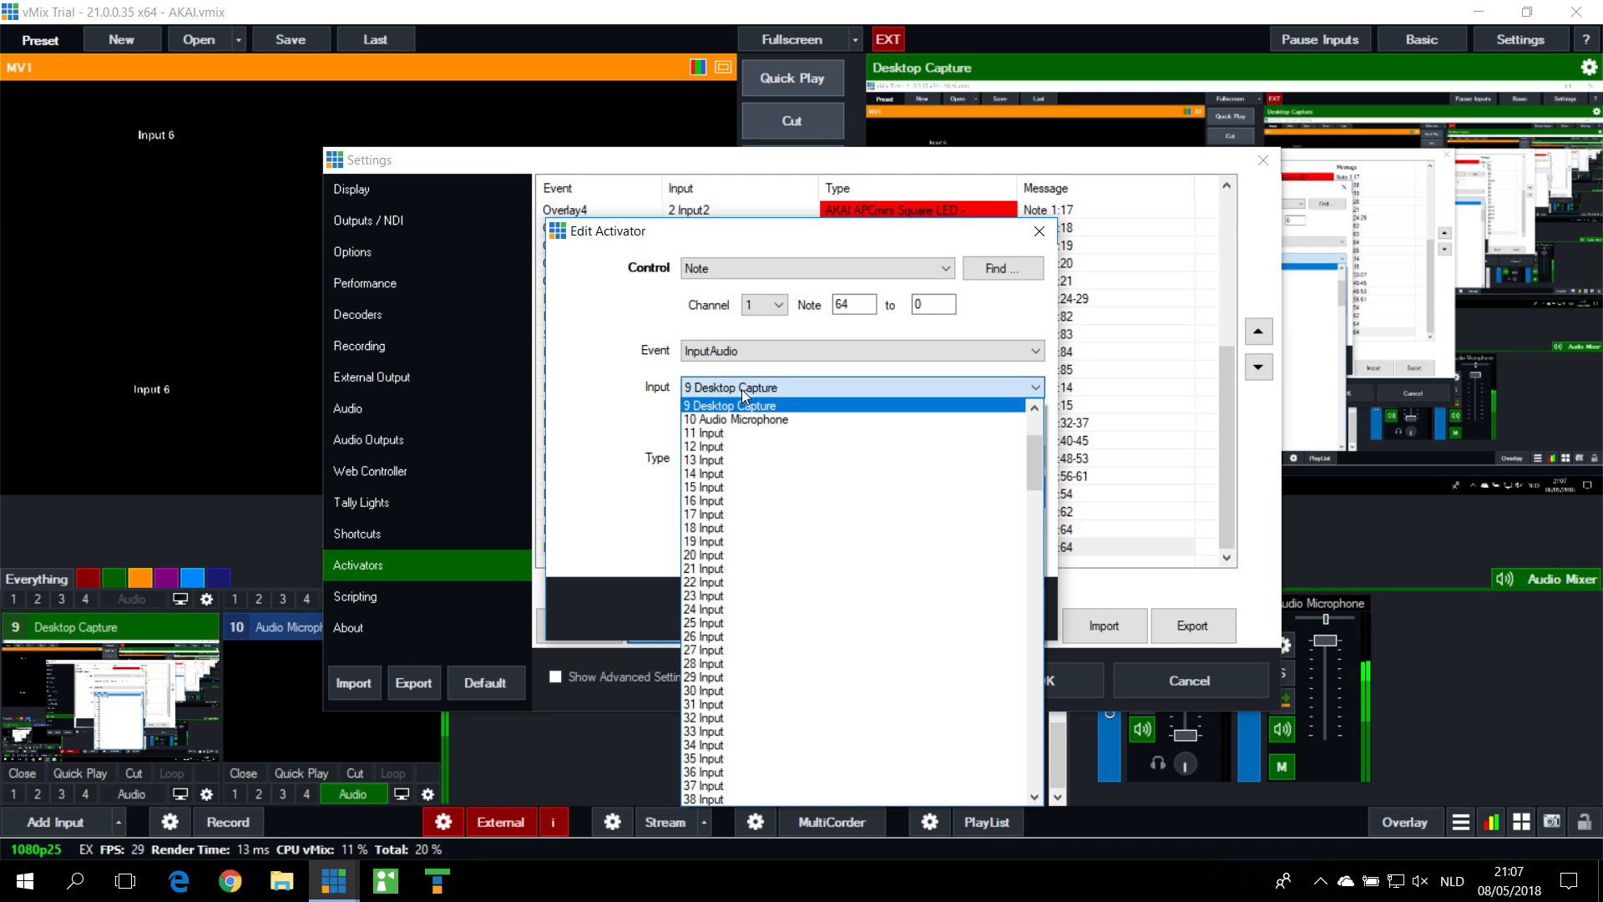
click(754, 420)
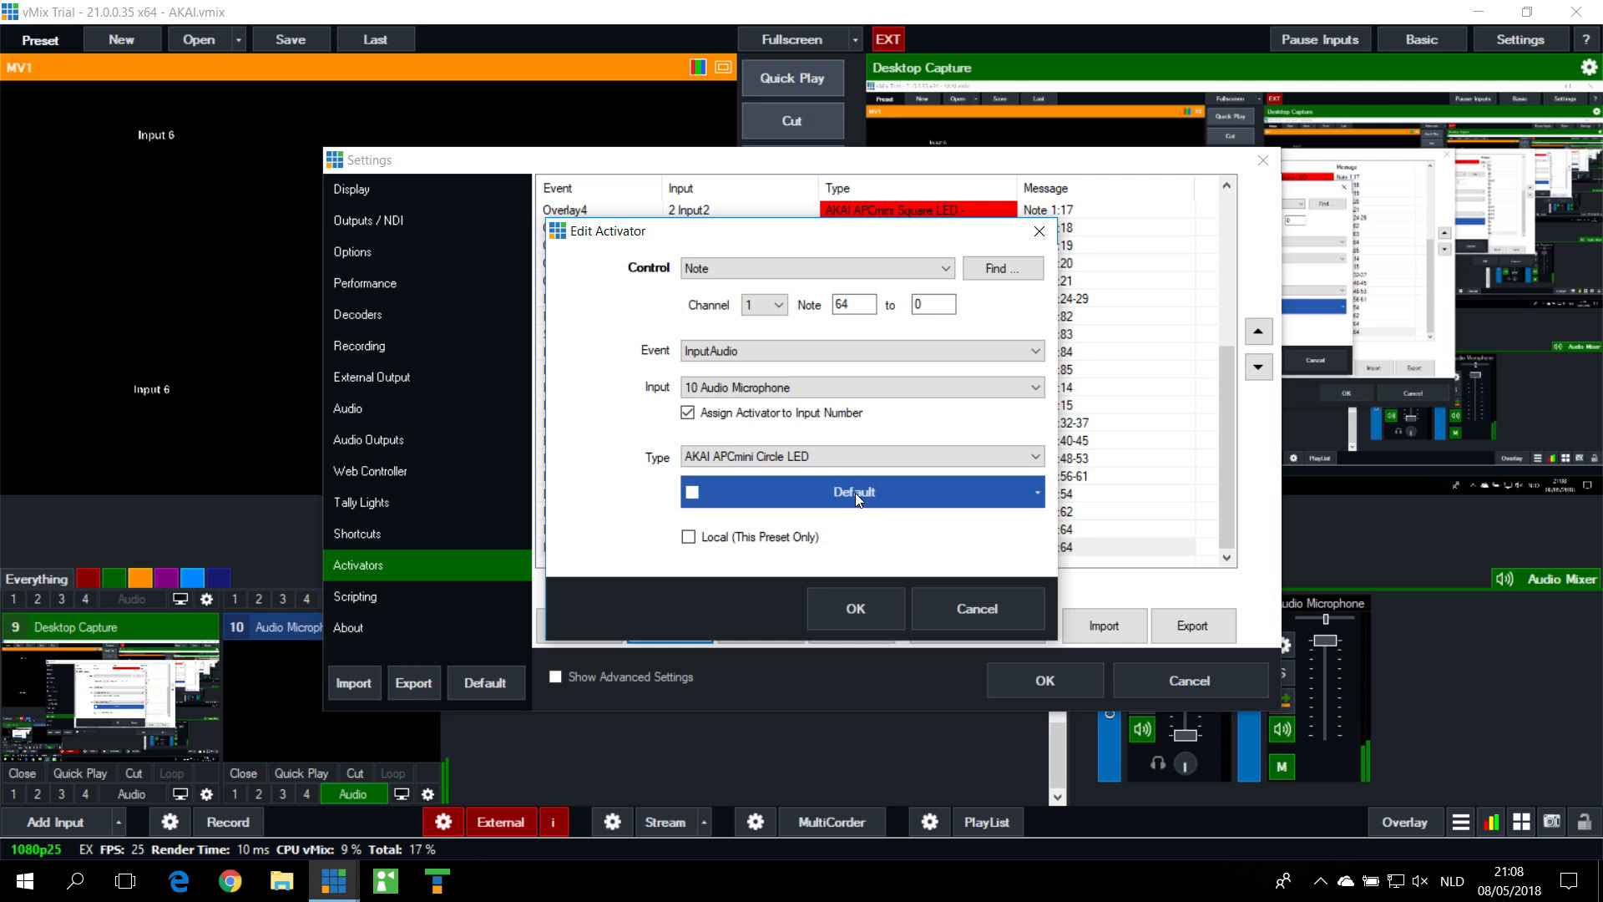
click(880, 492)
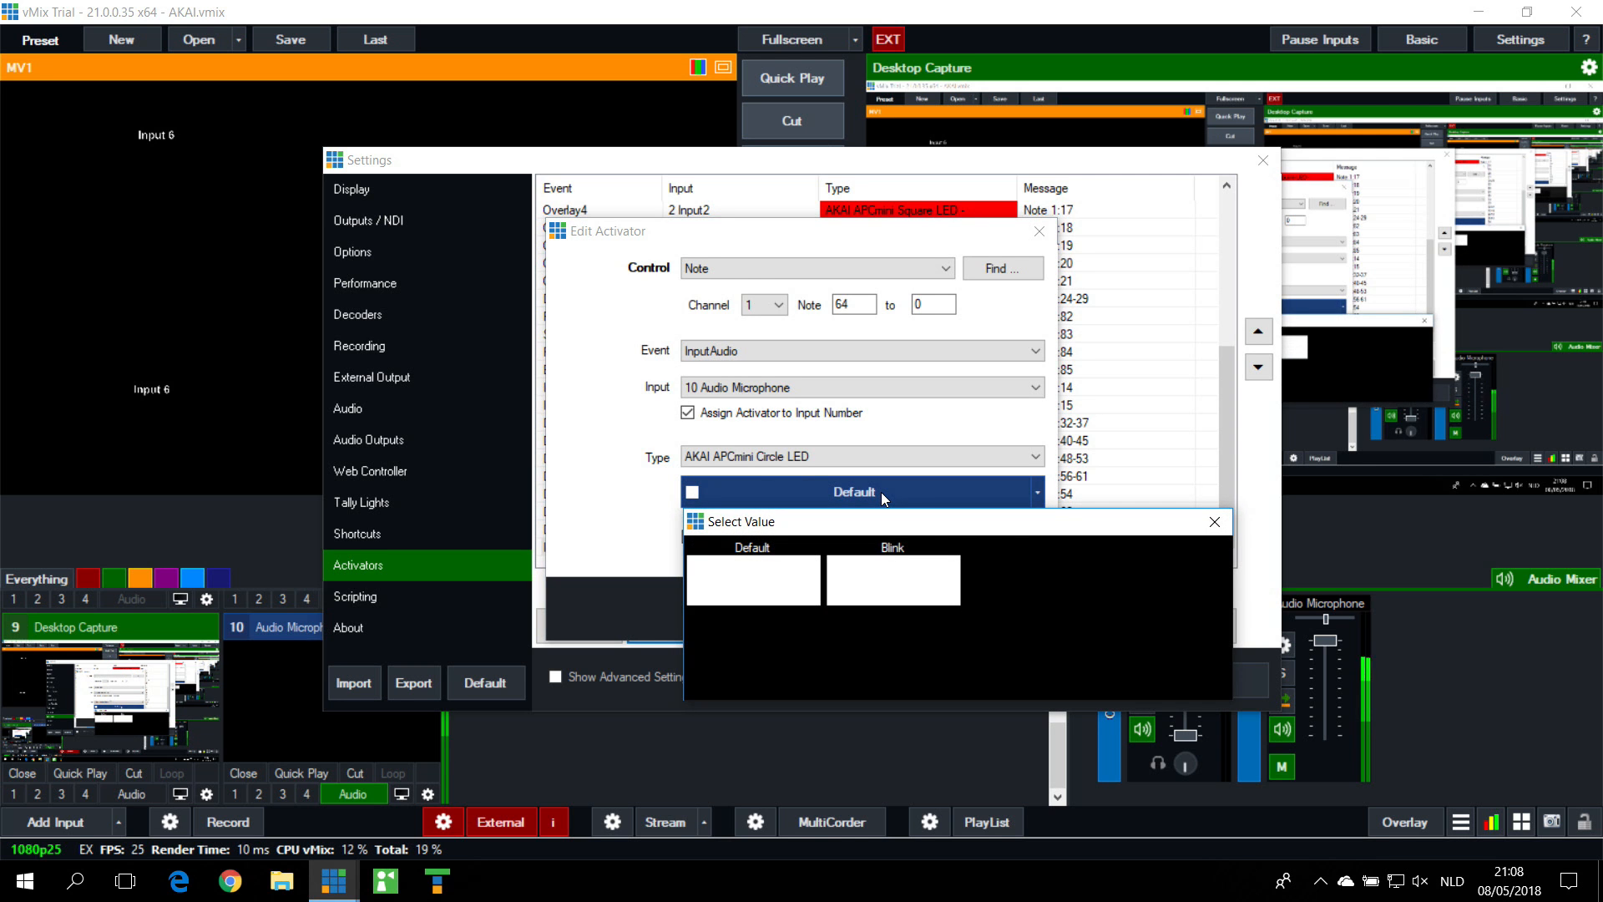
click(763, 578)
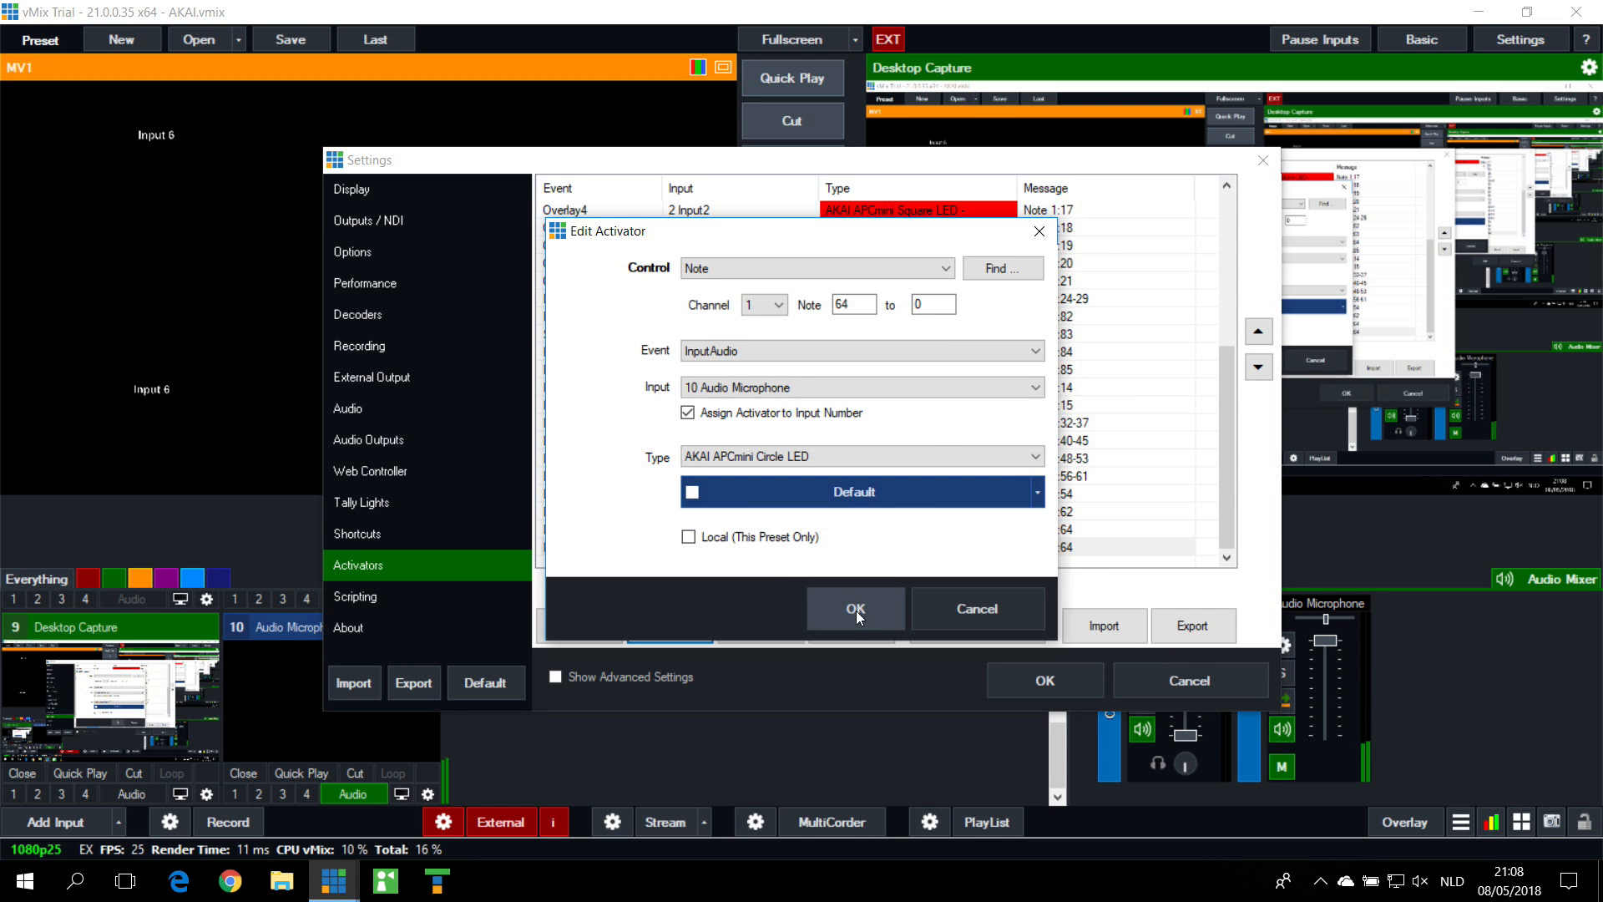
click(855, 613)
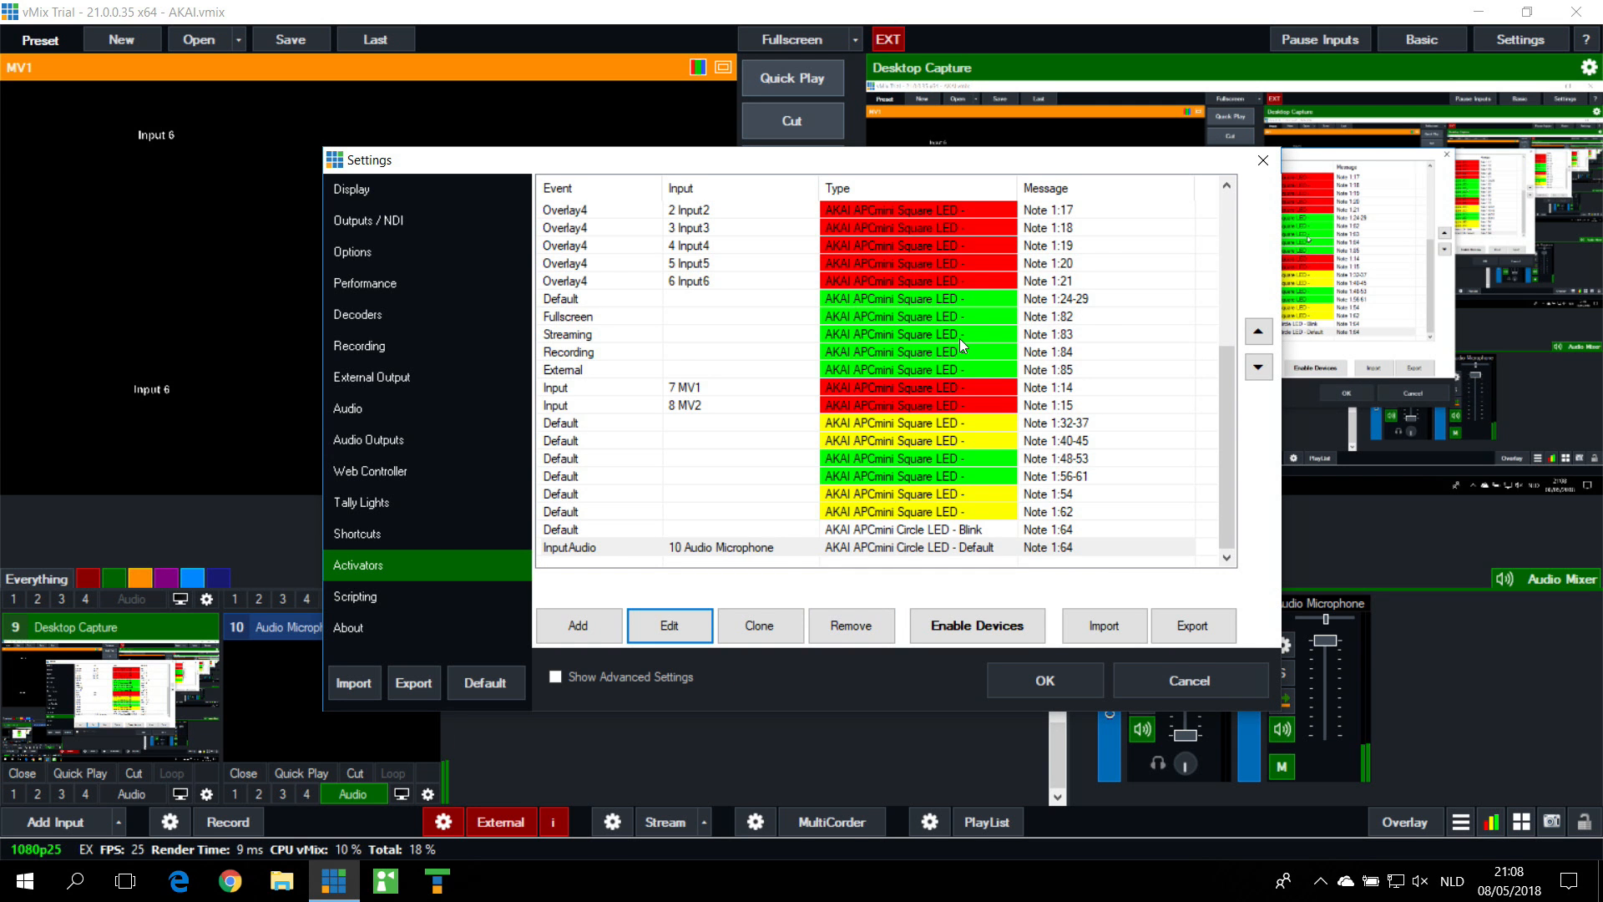
Step: Check the Default event activator on note 64 with its Blink LED value, and save the settings
click(662, 533)
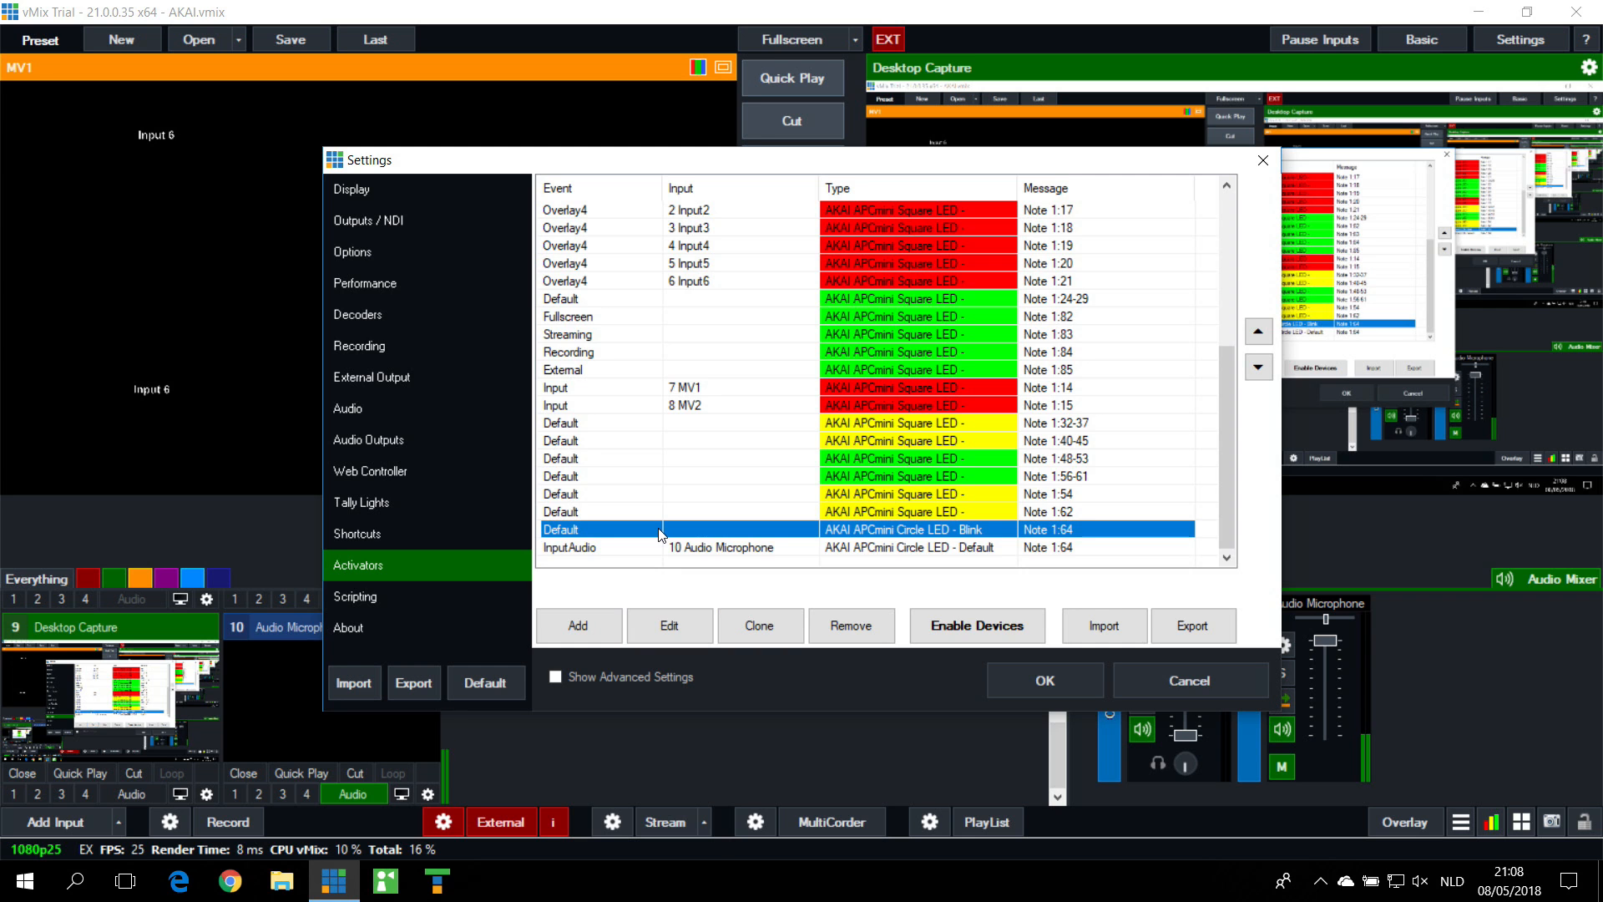
click(698, 628)
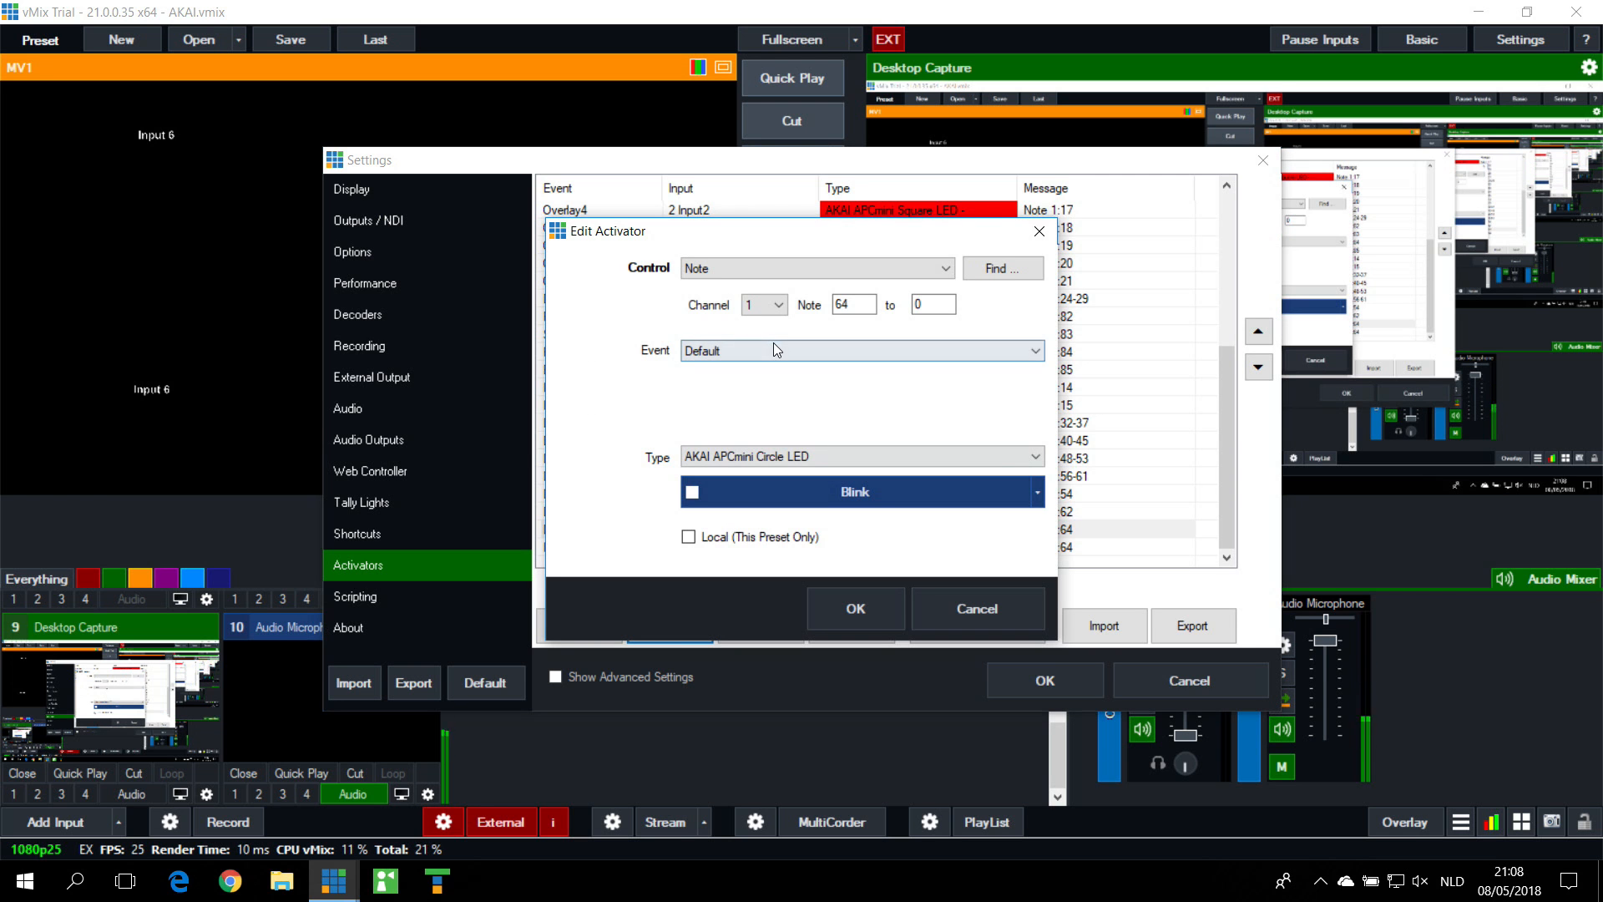
click(880, 620)
scroll(682, 504, down, 1)
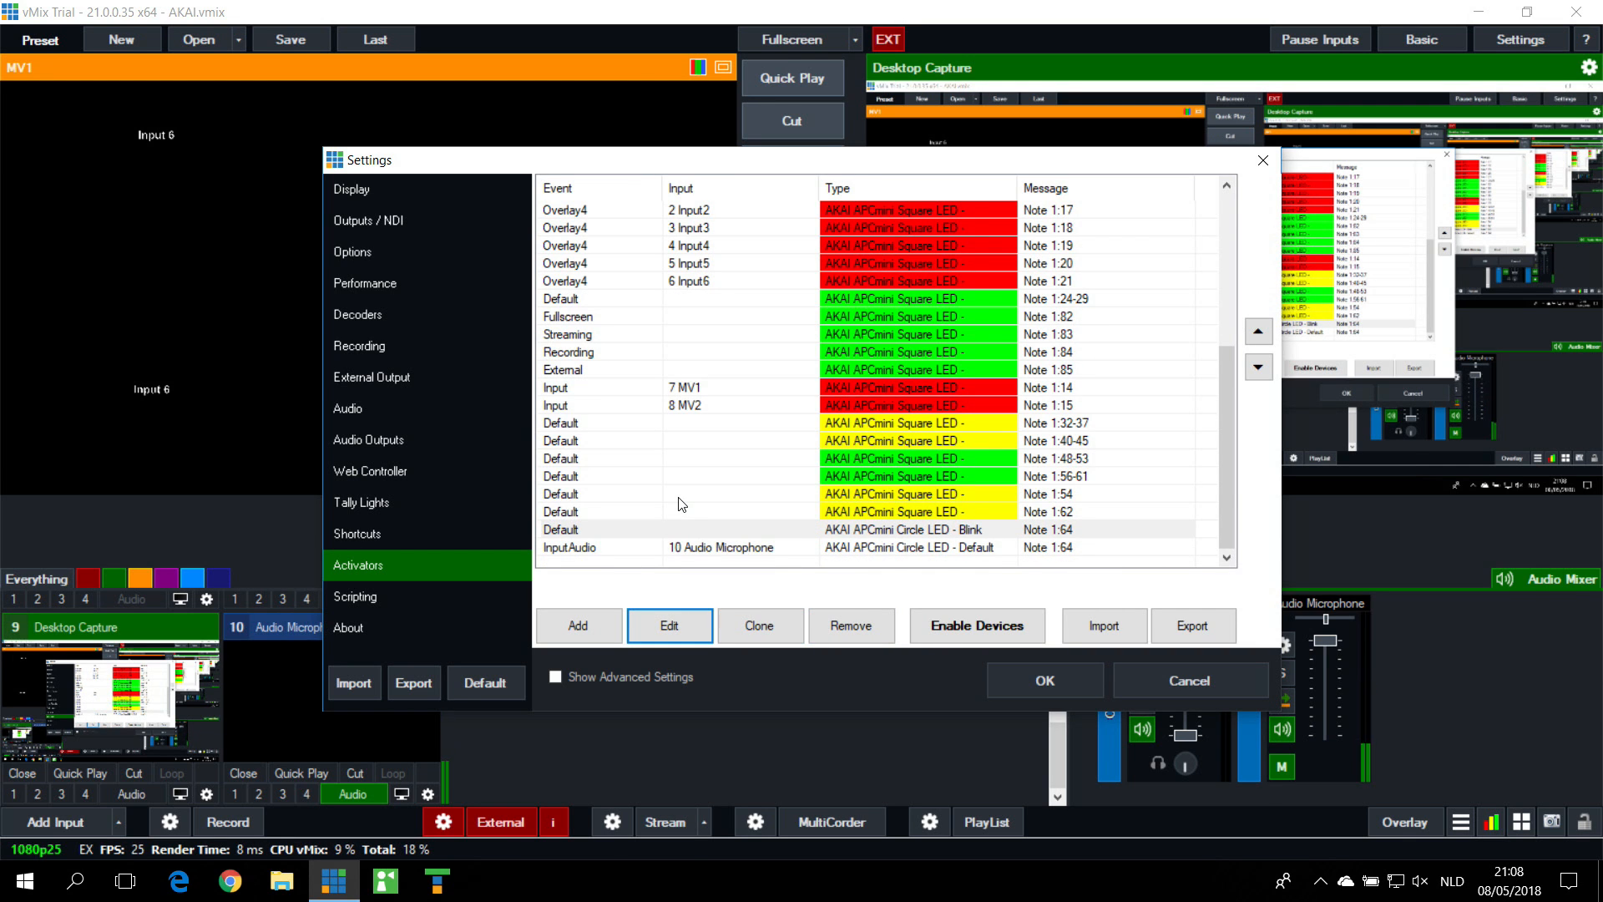
click(1045, 685)
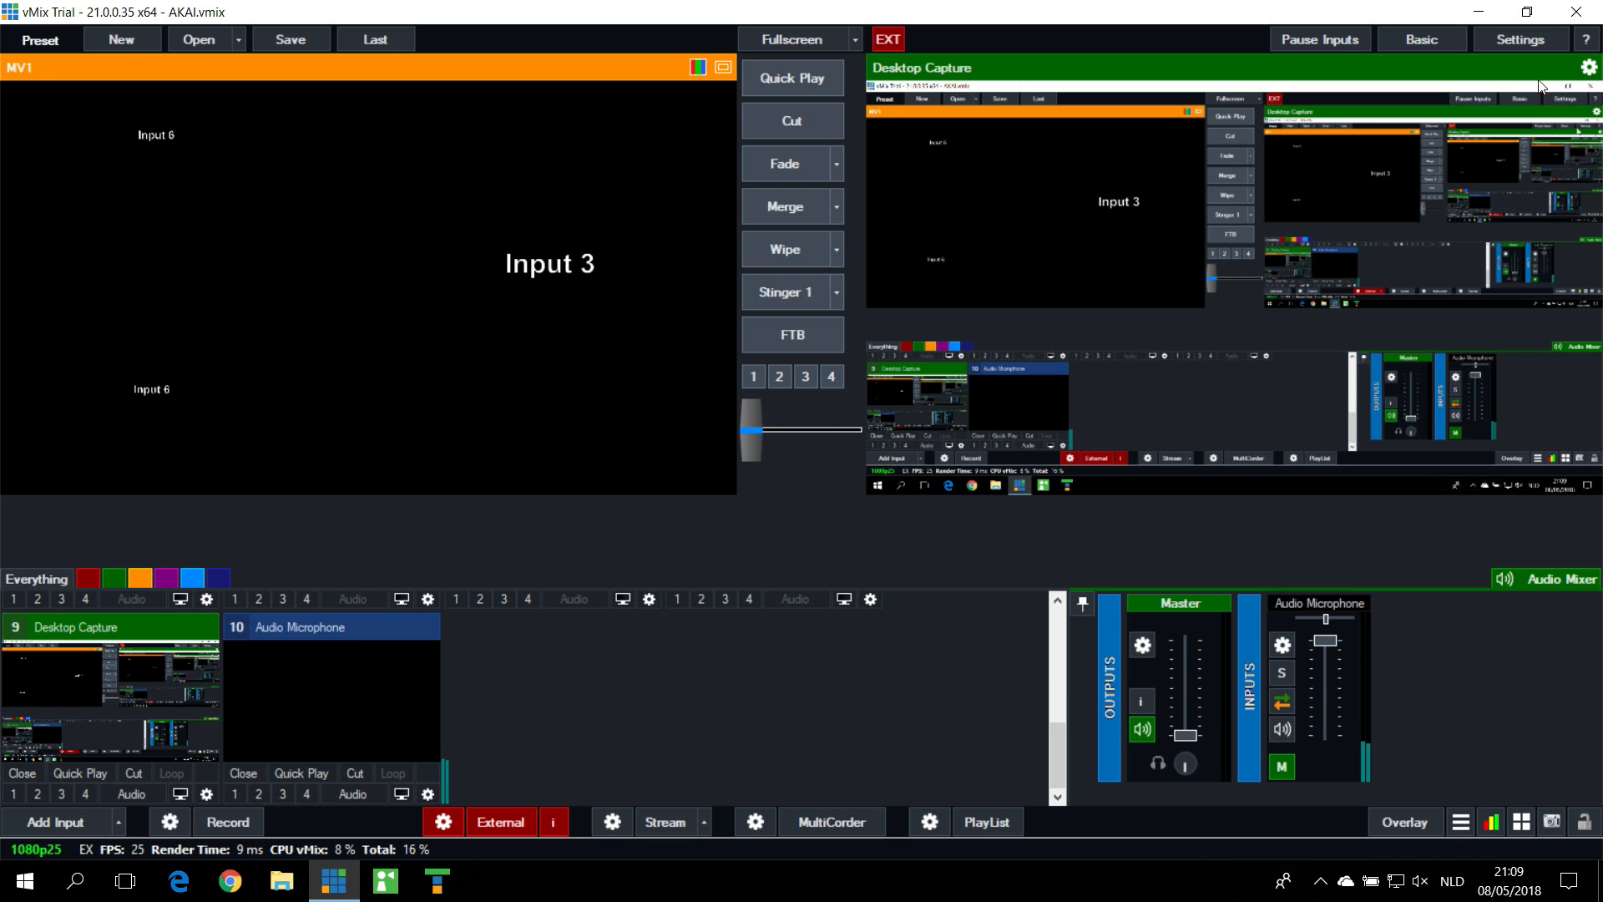
Step: Reopen the activators, examine the note 64 Default activator's event, LED type and Blink value, cancel it, and select the InputAudio activator
click(1526, 38)
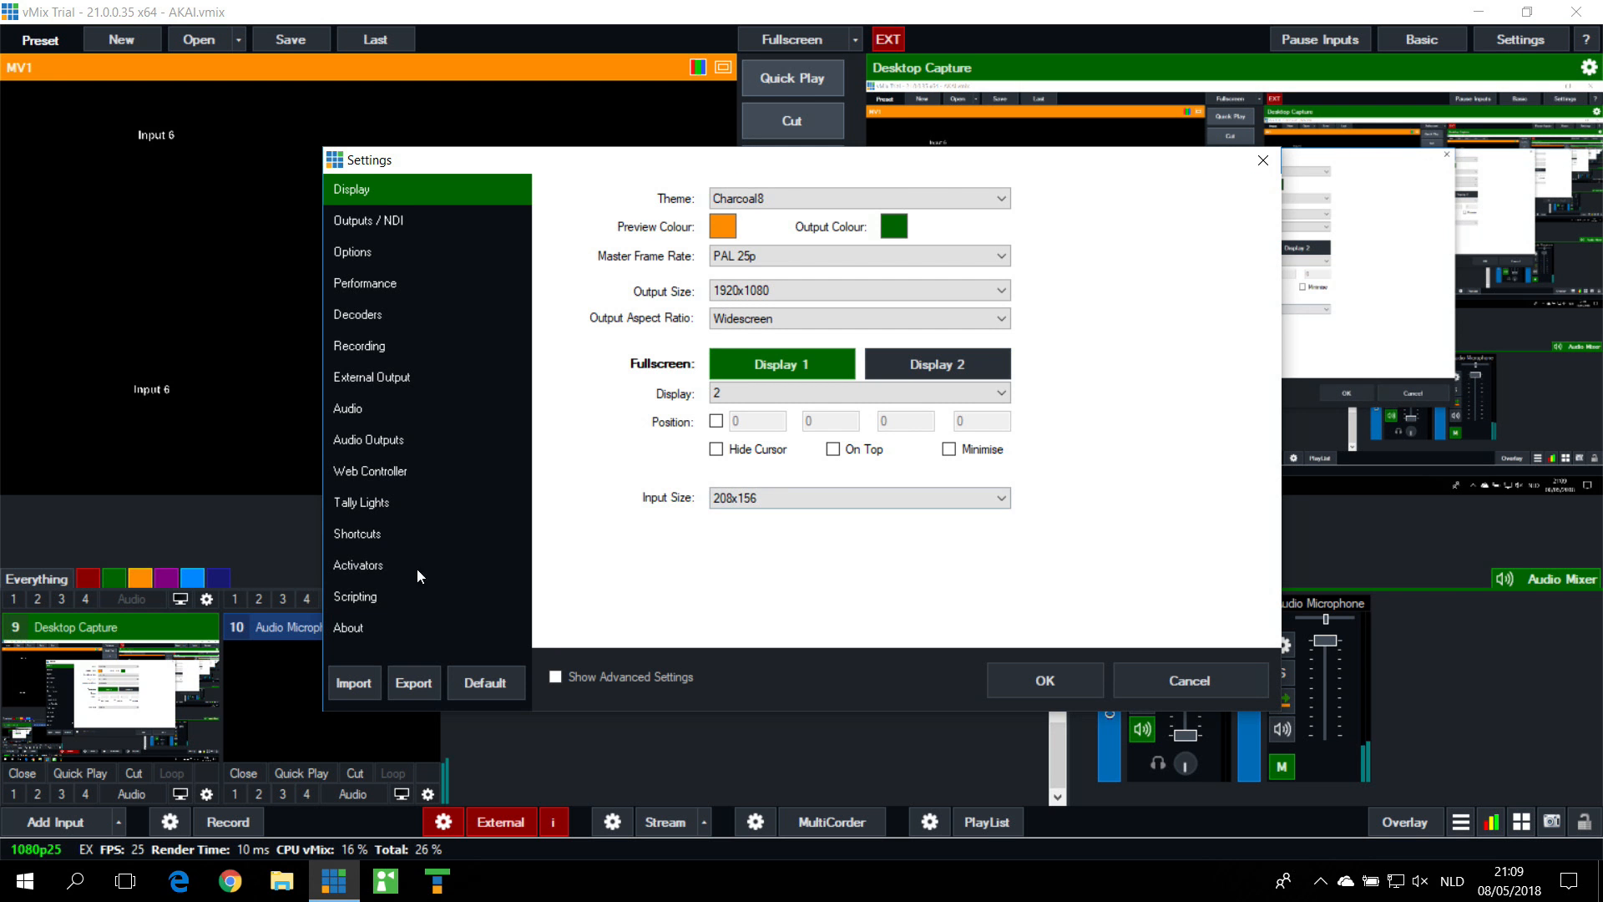
click(364, 567)
scroll(1020, 423, down, 5)
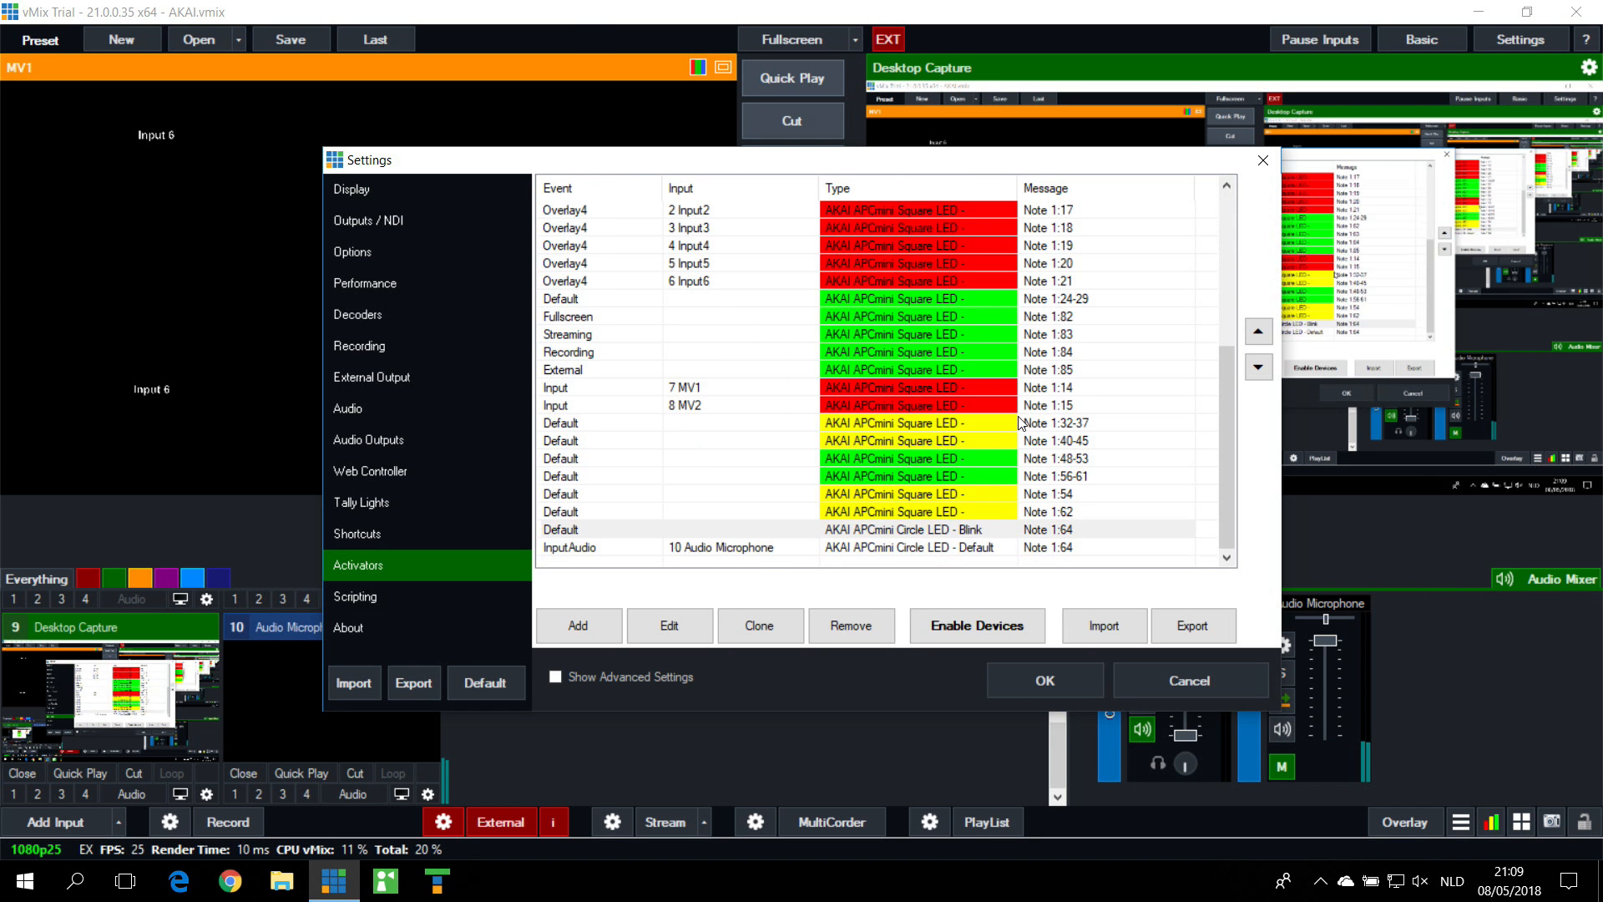
click(759, 531)
click(666, 626)
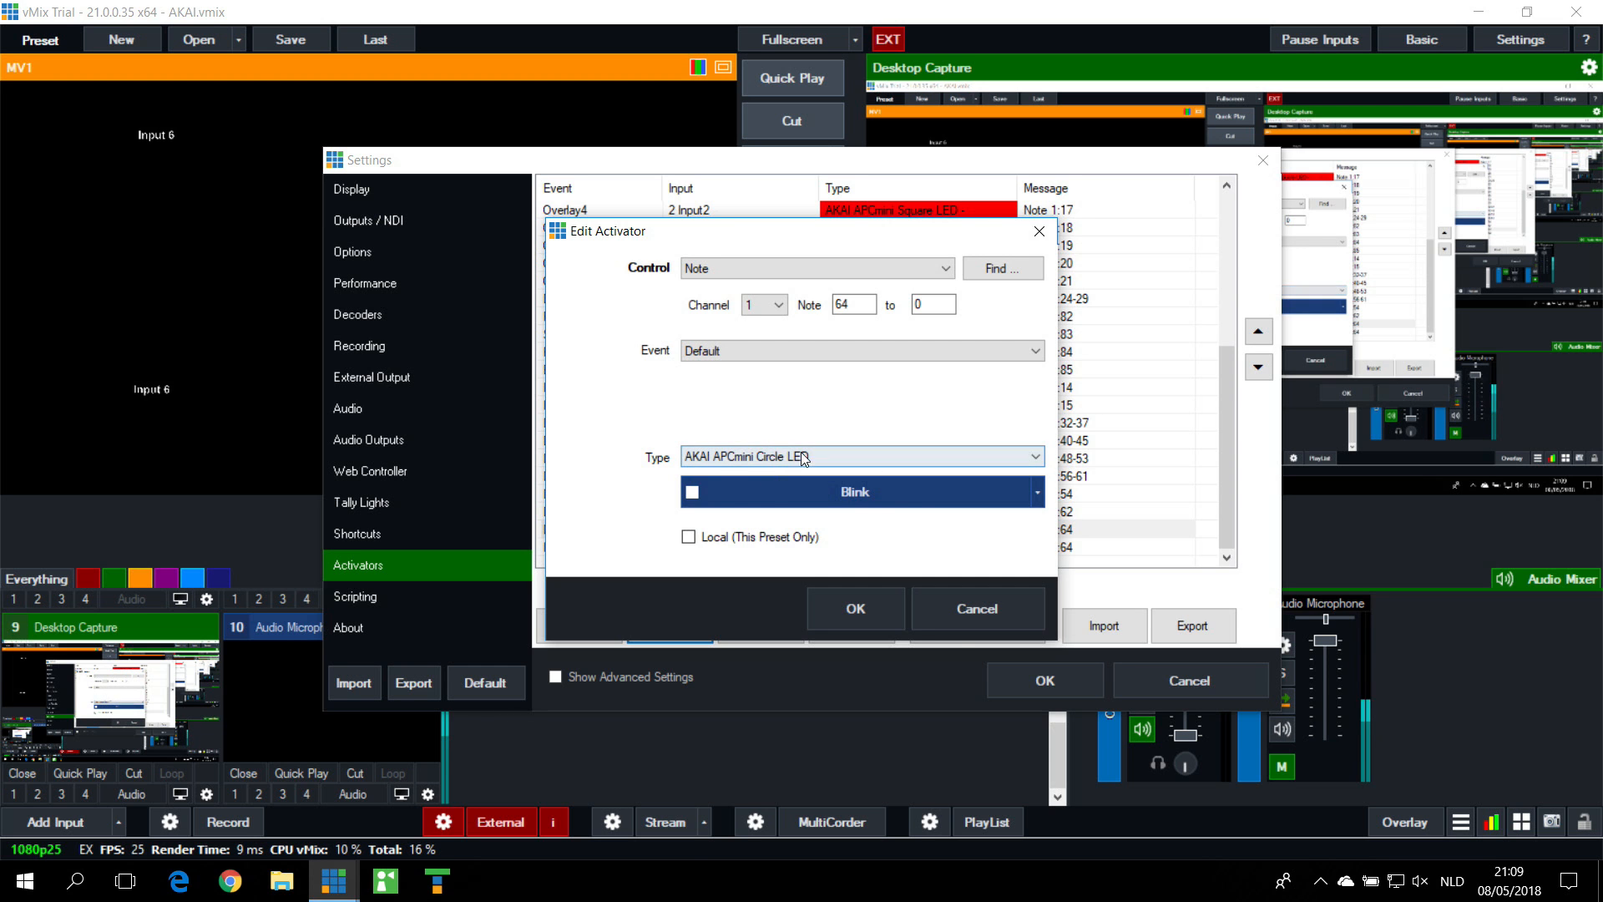
click(971, 618)
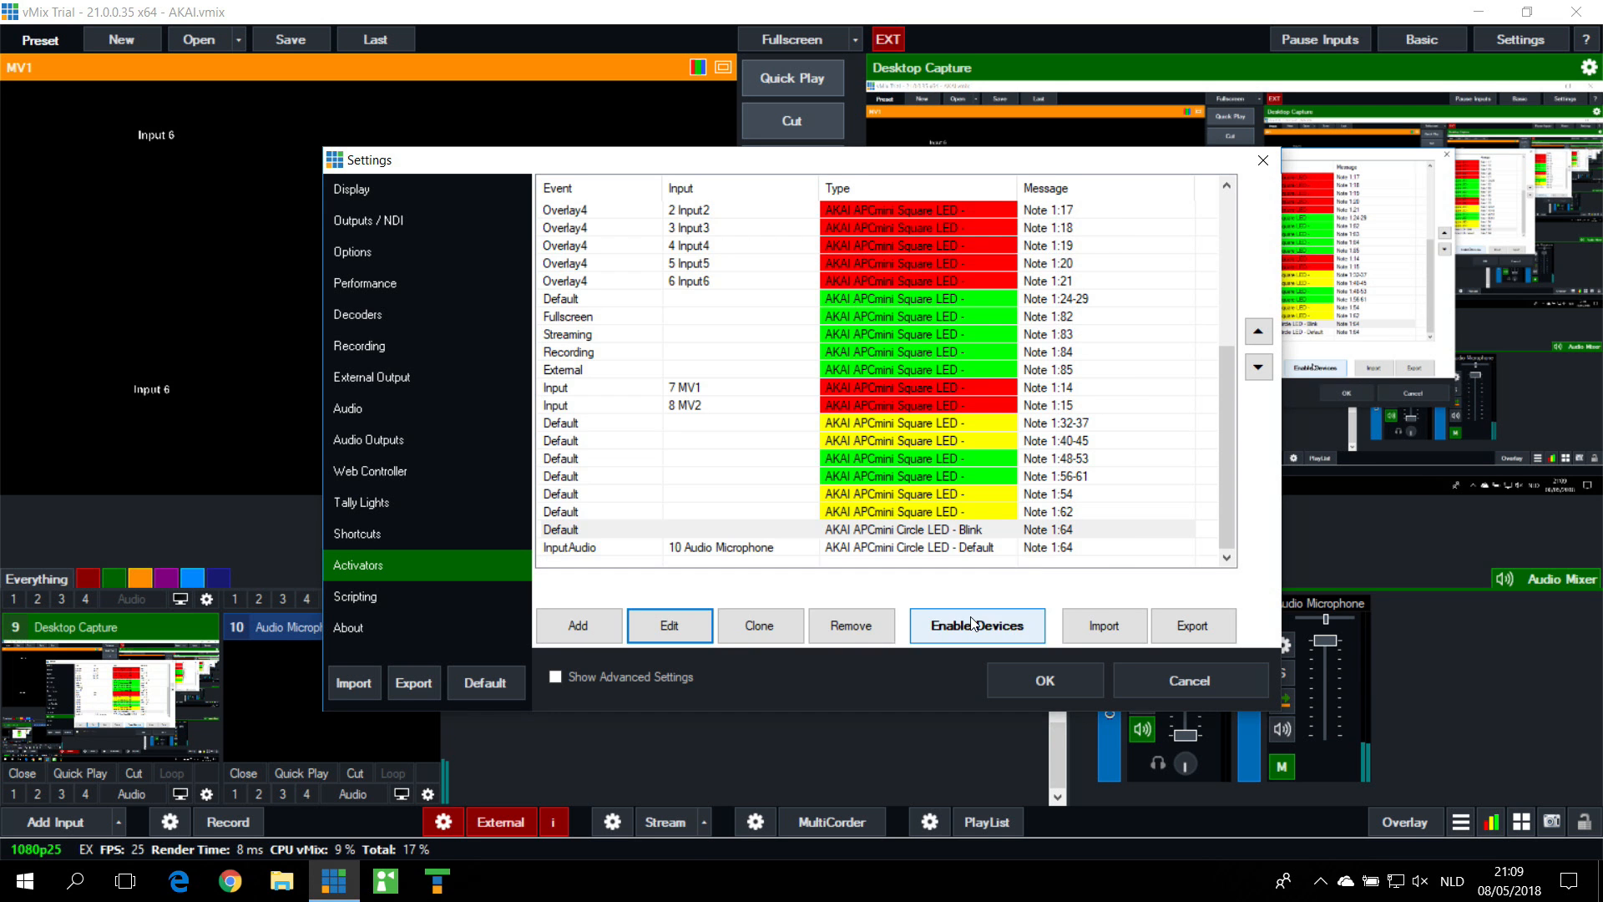
click(741, 551)
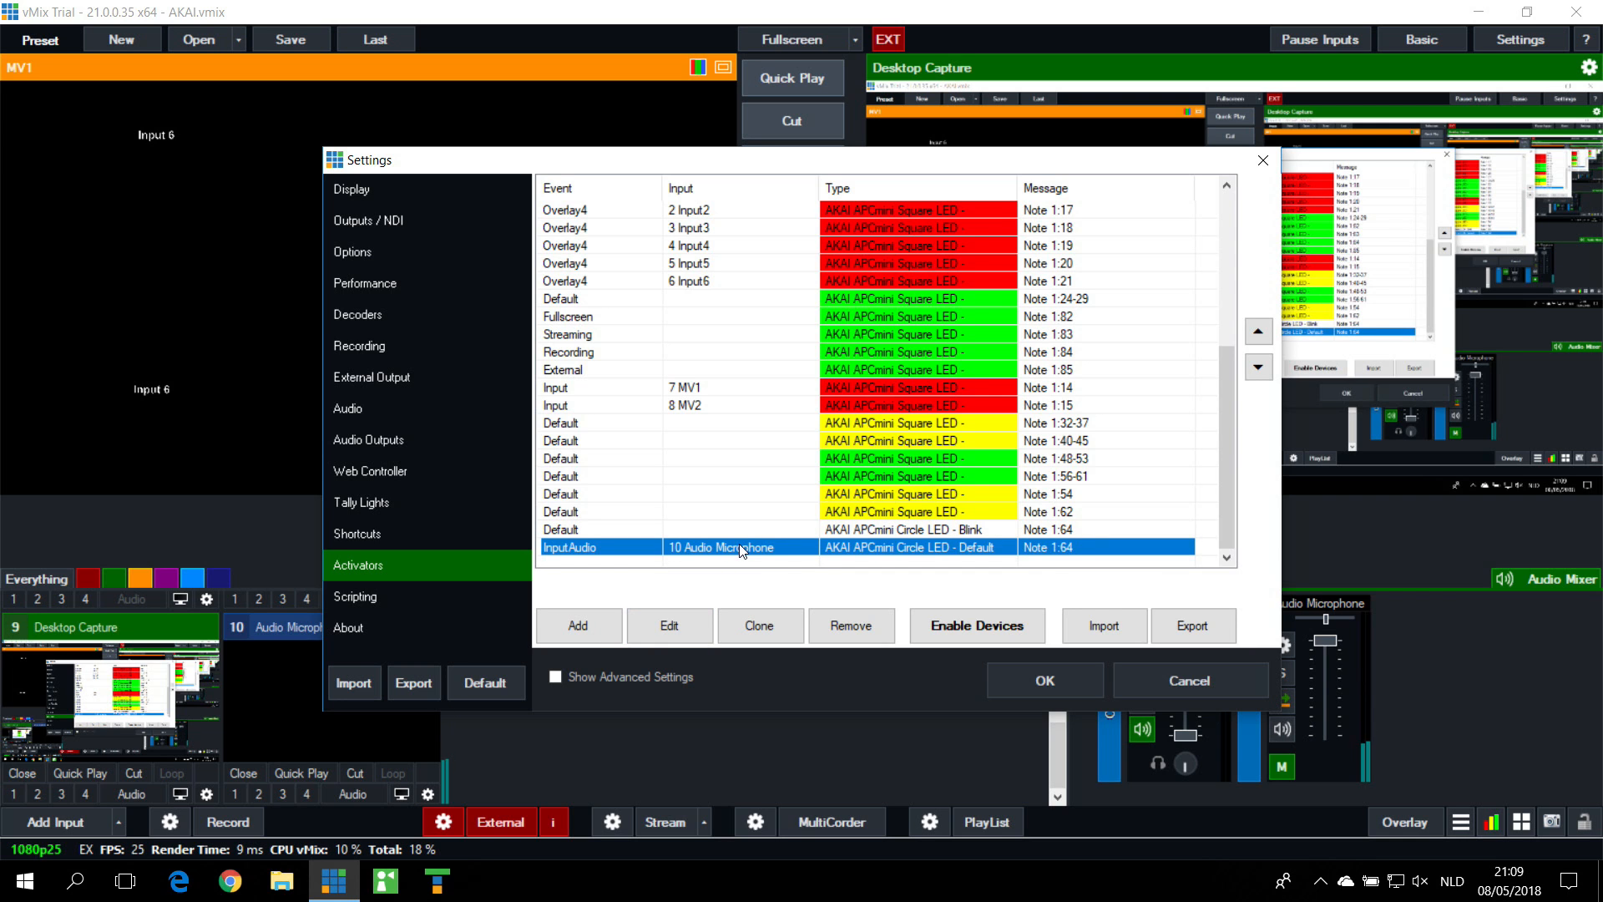
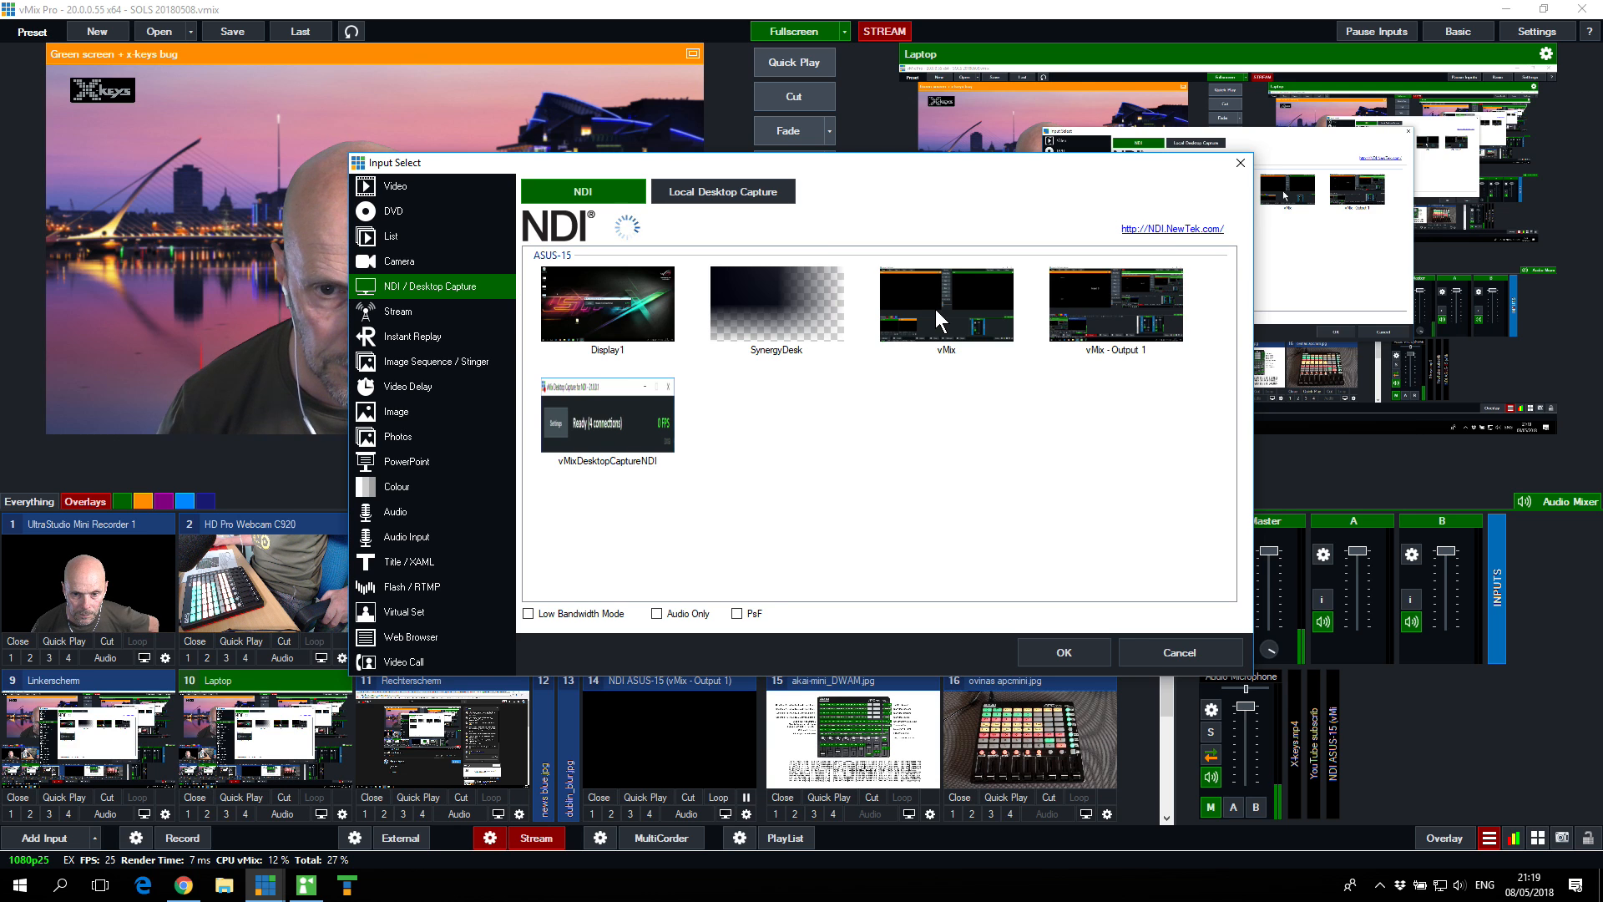
Step: Choose the vMix NDI source from ASUS-15 in the input selection and confirm it
click(935, 309)
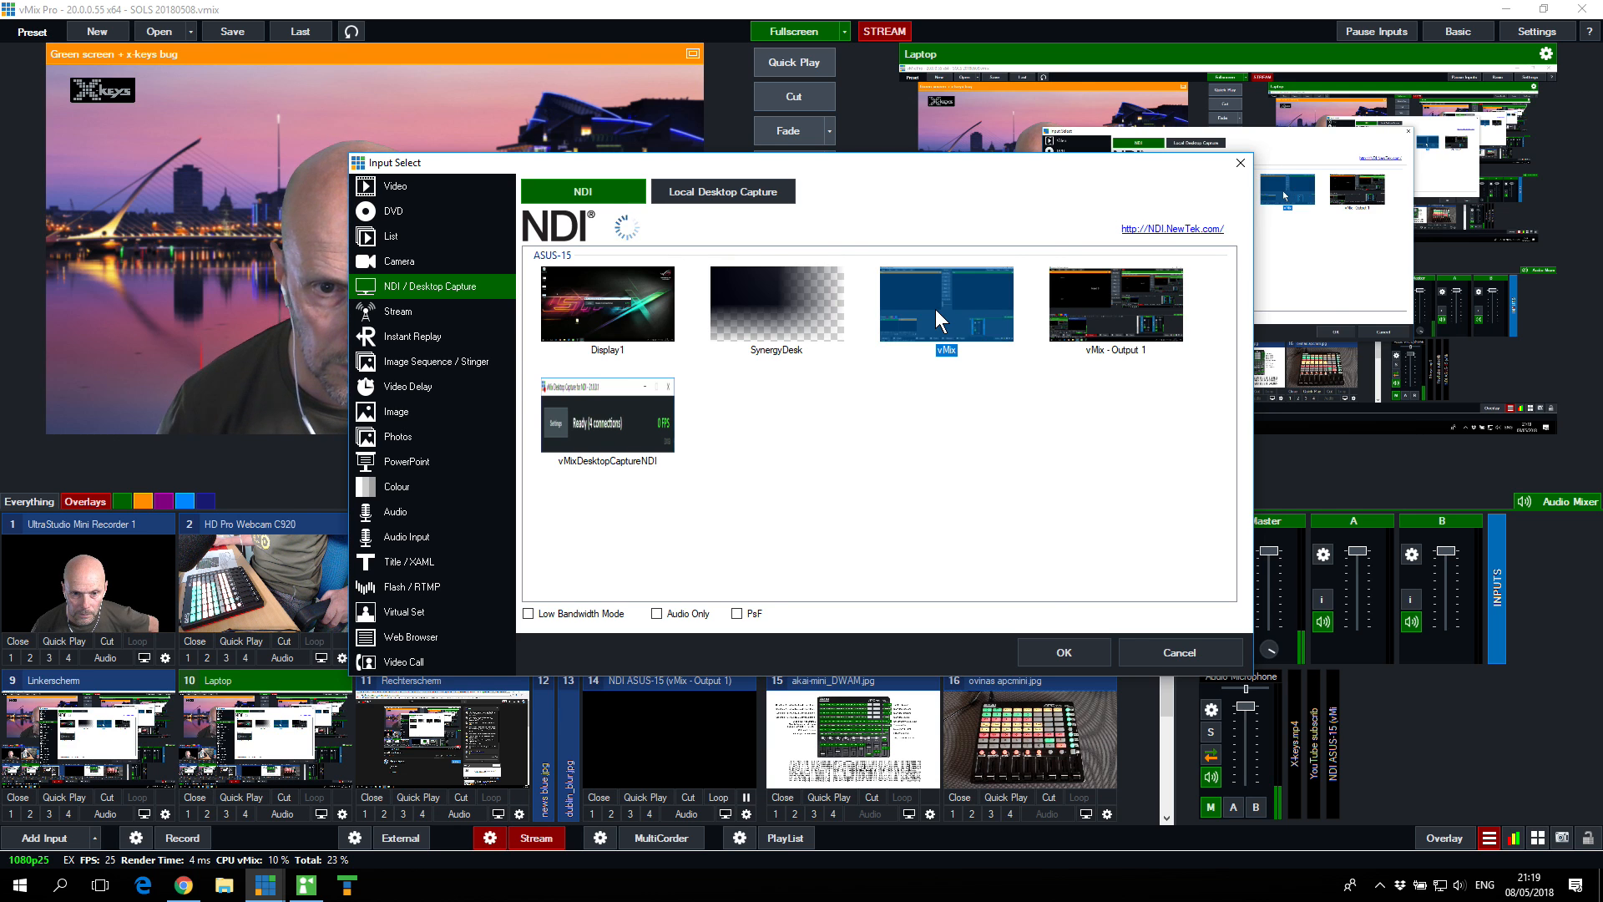
click(1069, 651)
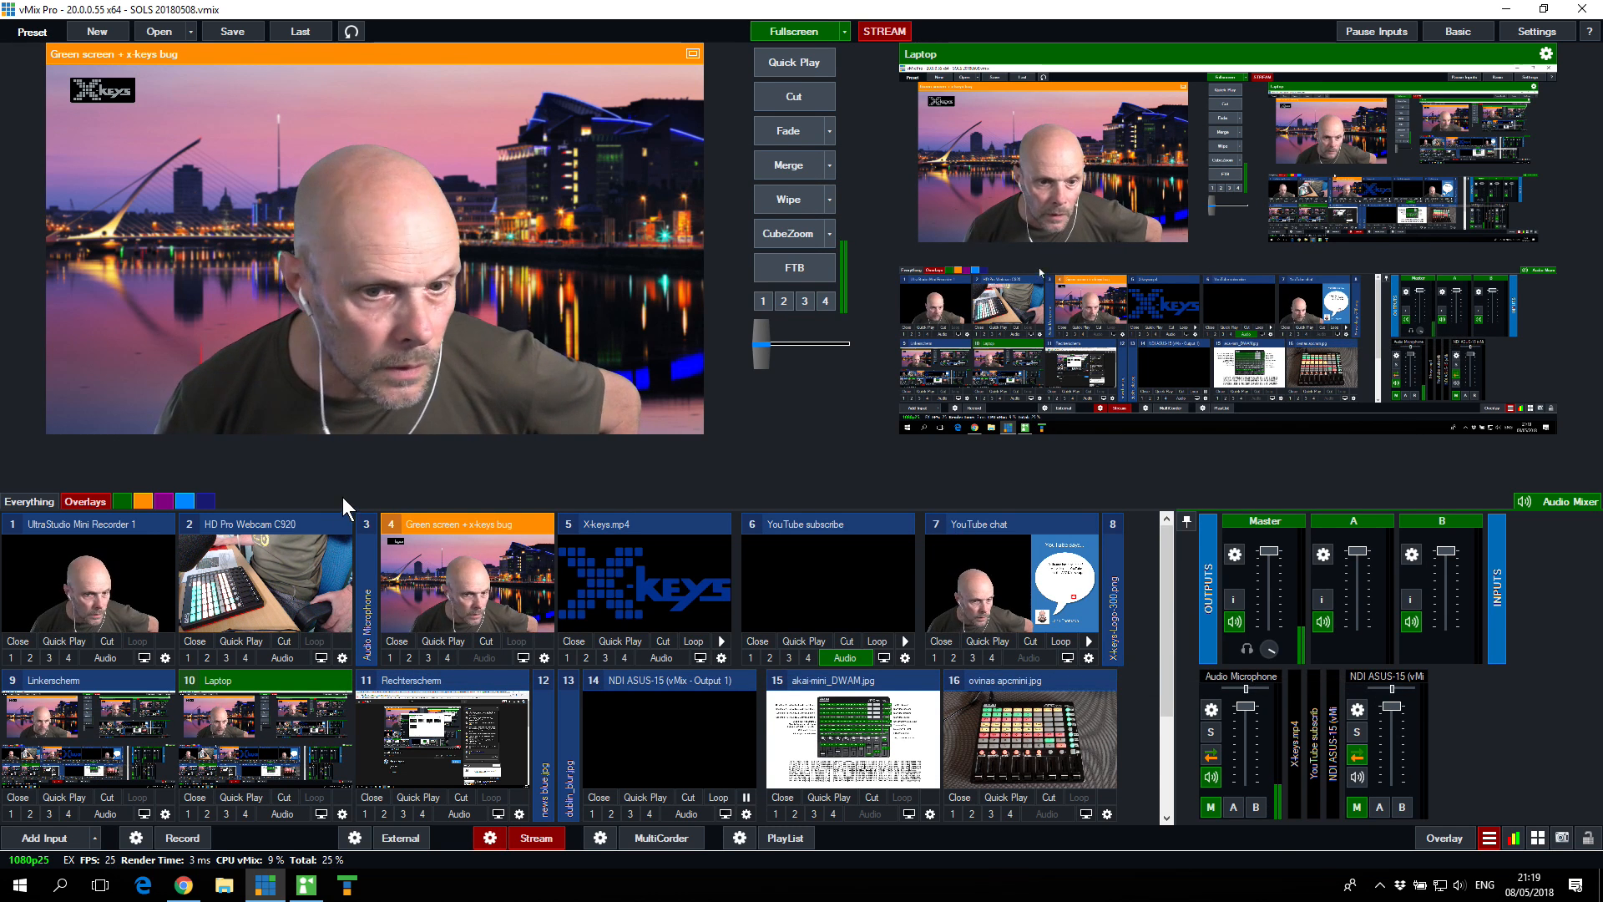
scroll(1029, 744, down, 2)
click(337, 735)
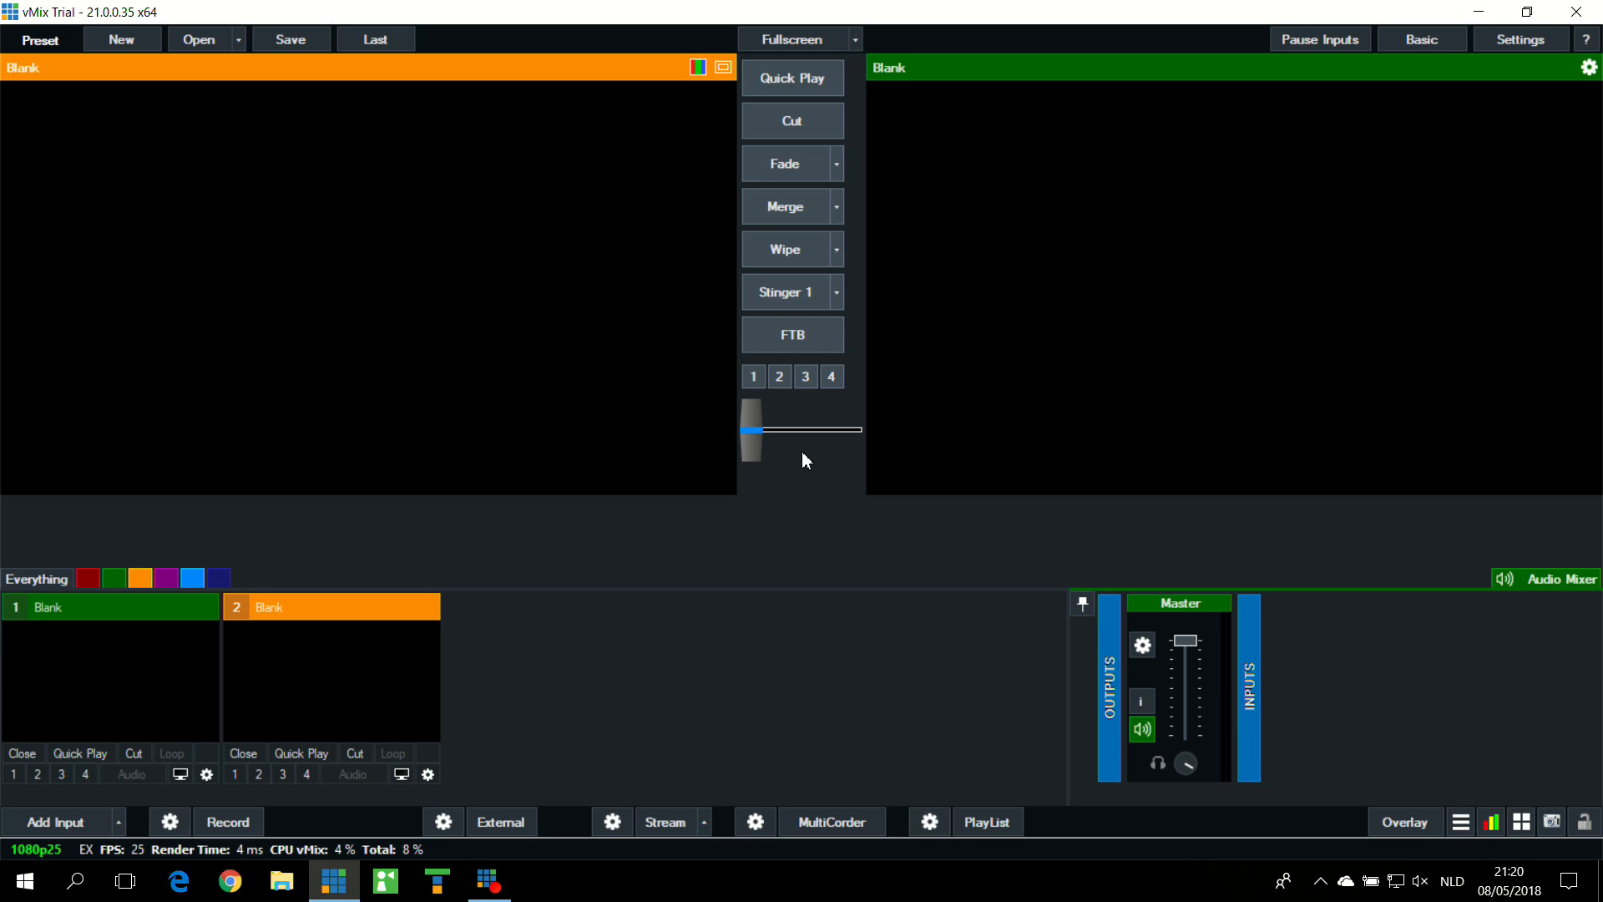
Step: Open the AKAI preset from the DWAM folder with all of its listed inputs
click(218, 42)
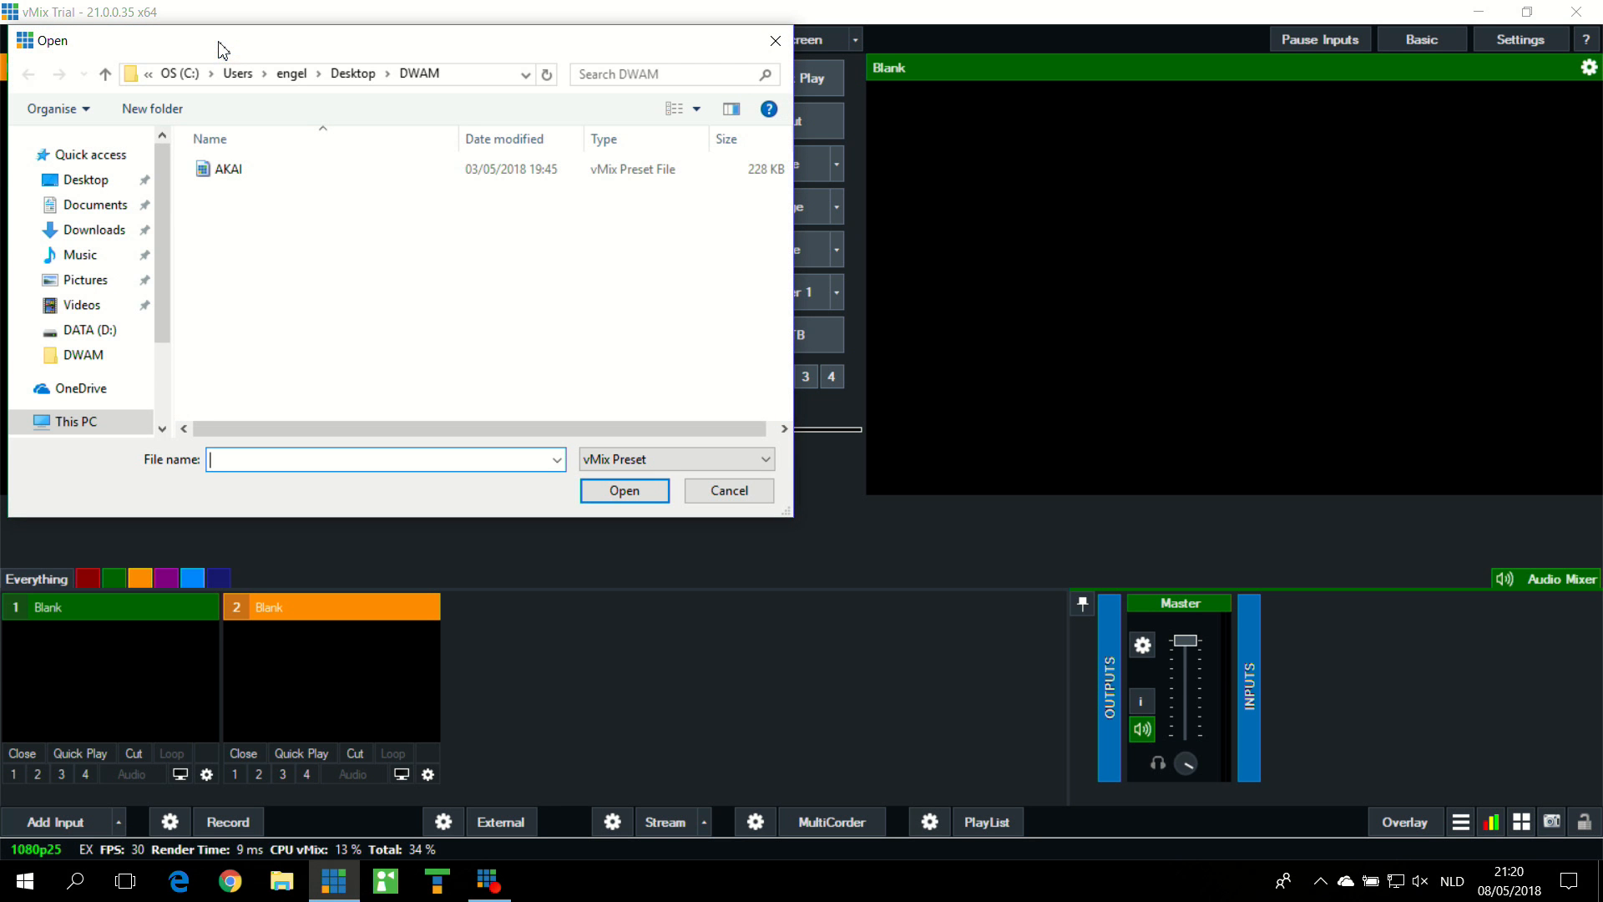
click(223, 166)
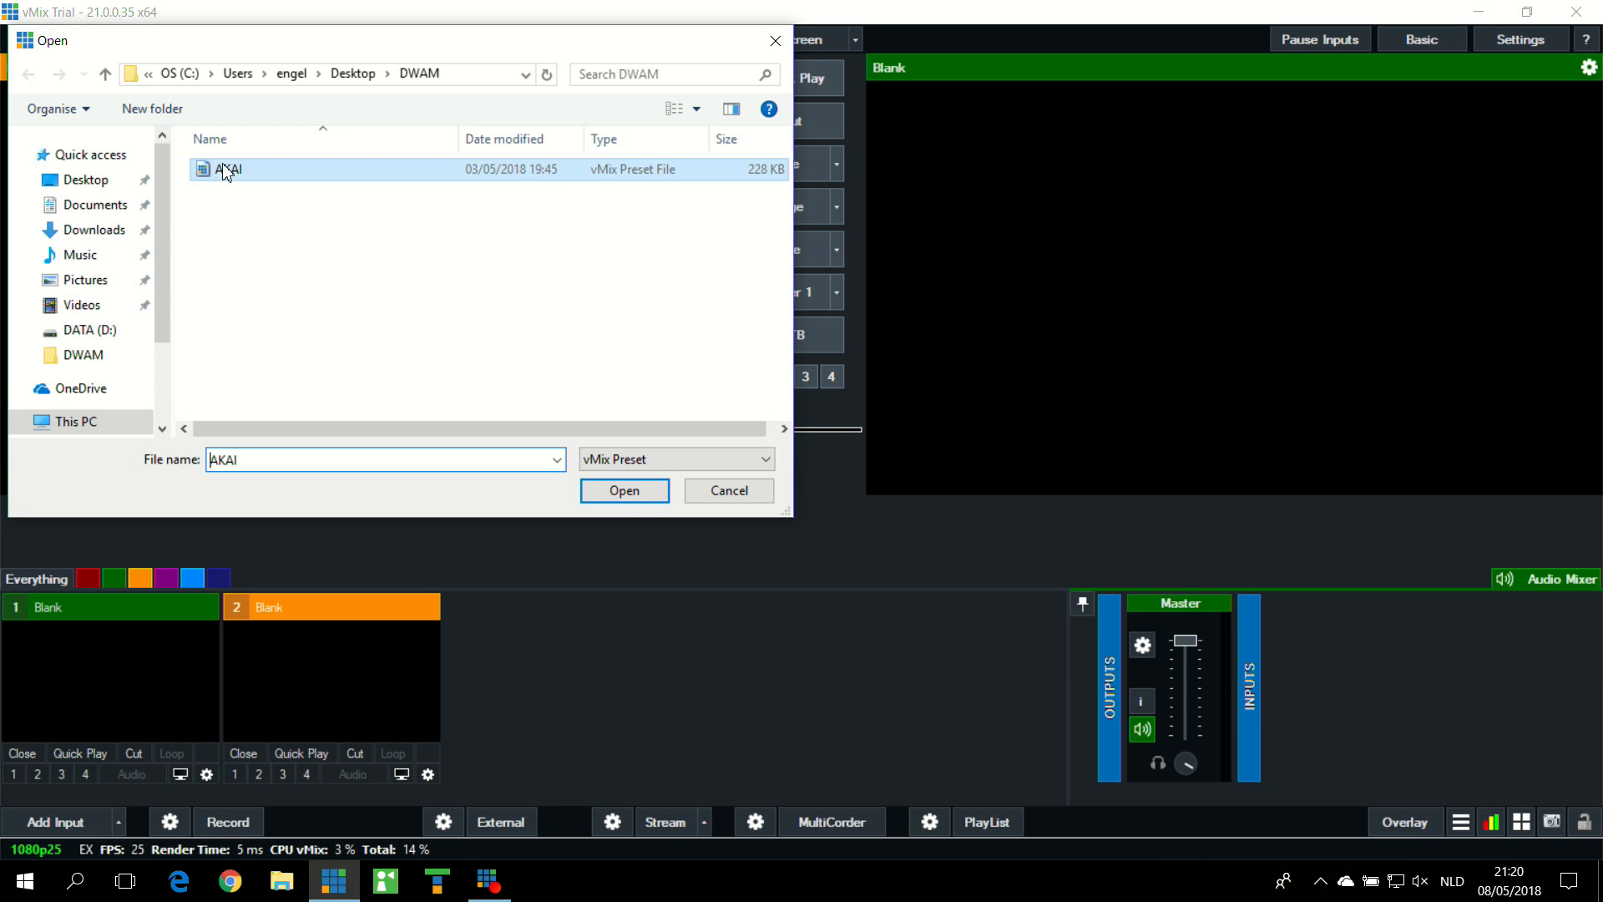
click(622, 491)
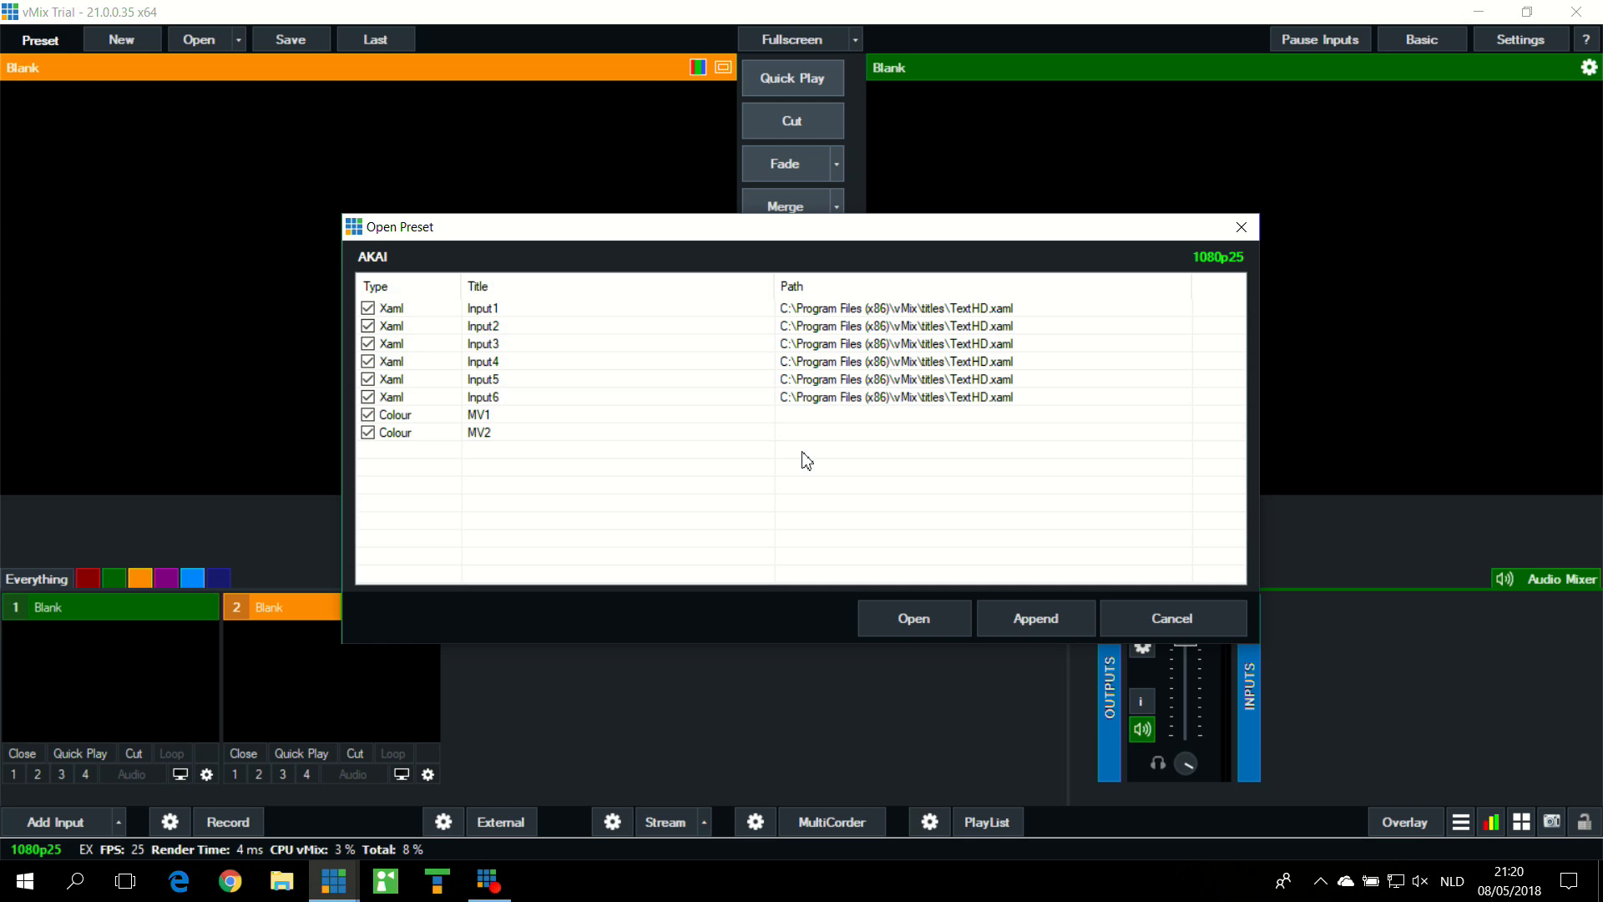
click(902, 625)
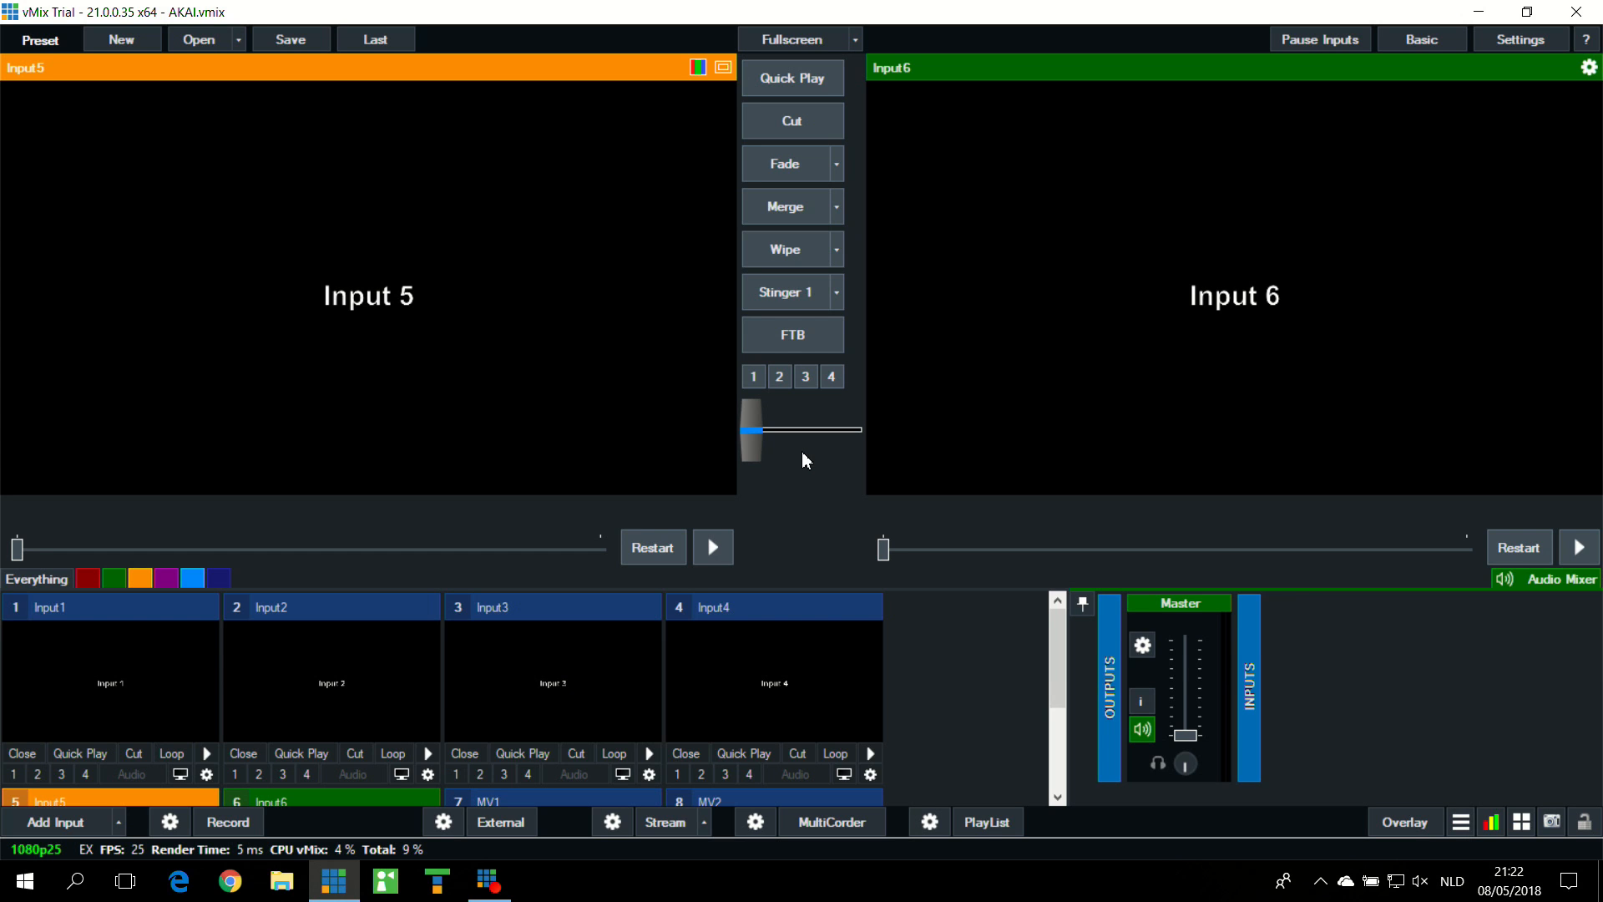
Step: Cut MV2 followed by MV1 to the output, and switch MV1's upper small view to Input 6
key(8)
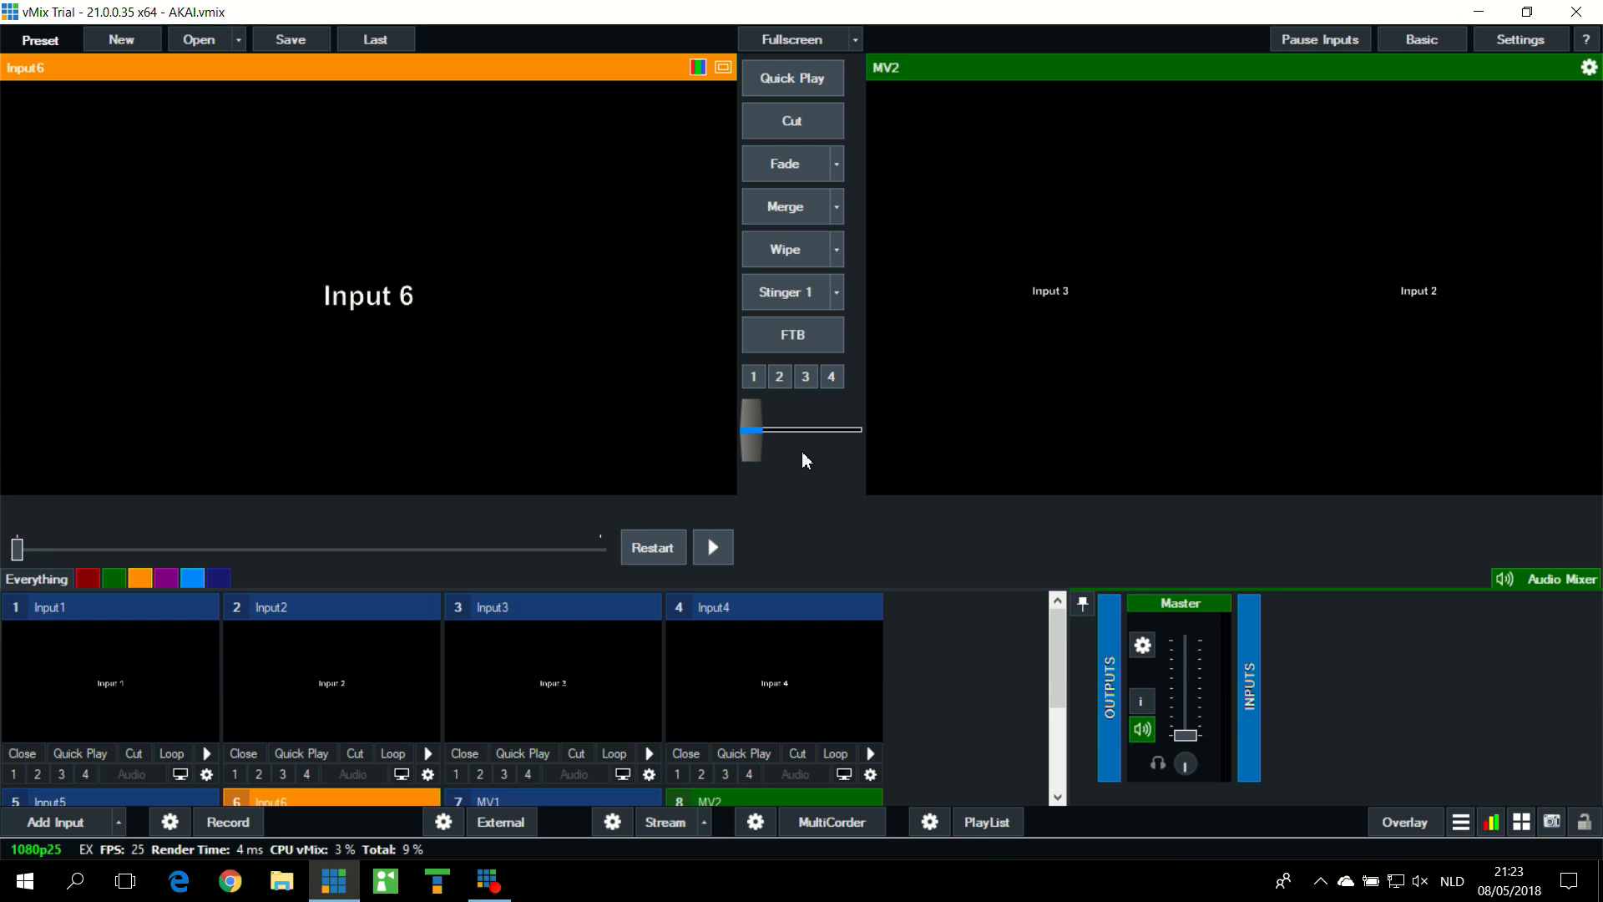
key(7)
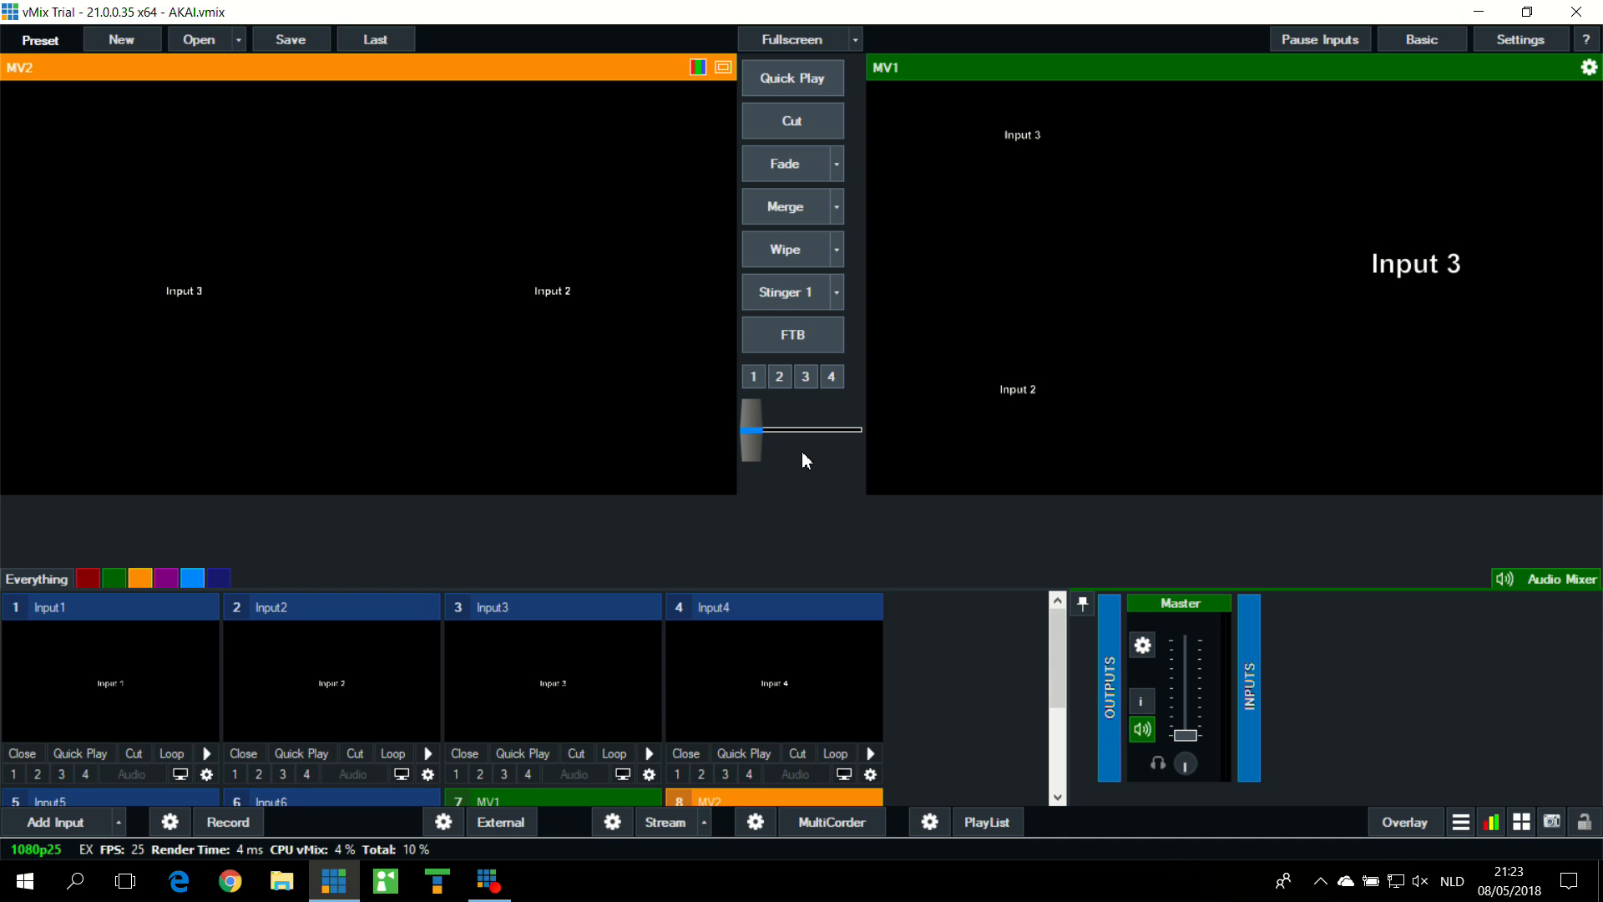
key(4)
Step: Open the shortcut settings and examine the function, input and index value of the MIDINoteOff 1:62 shortcut without changing it
click(1522, 822)
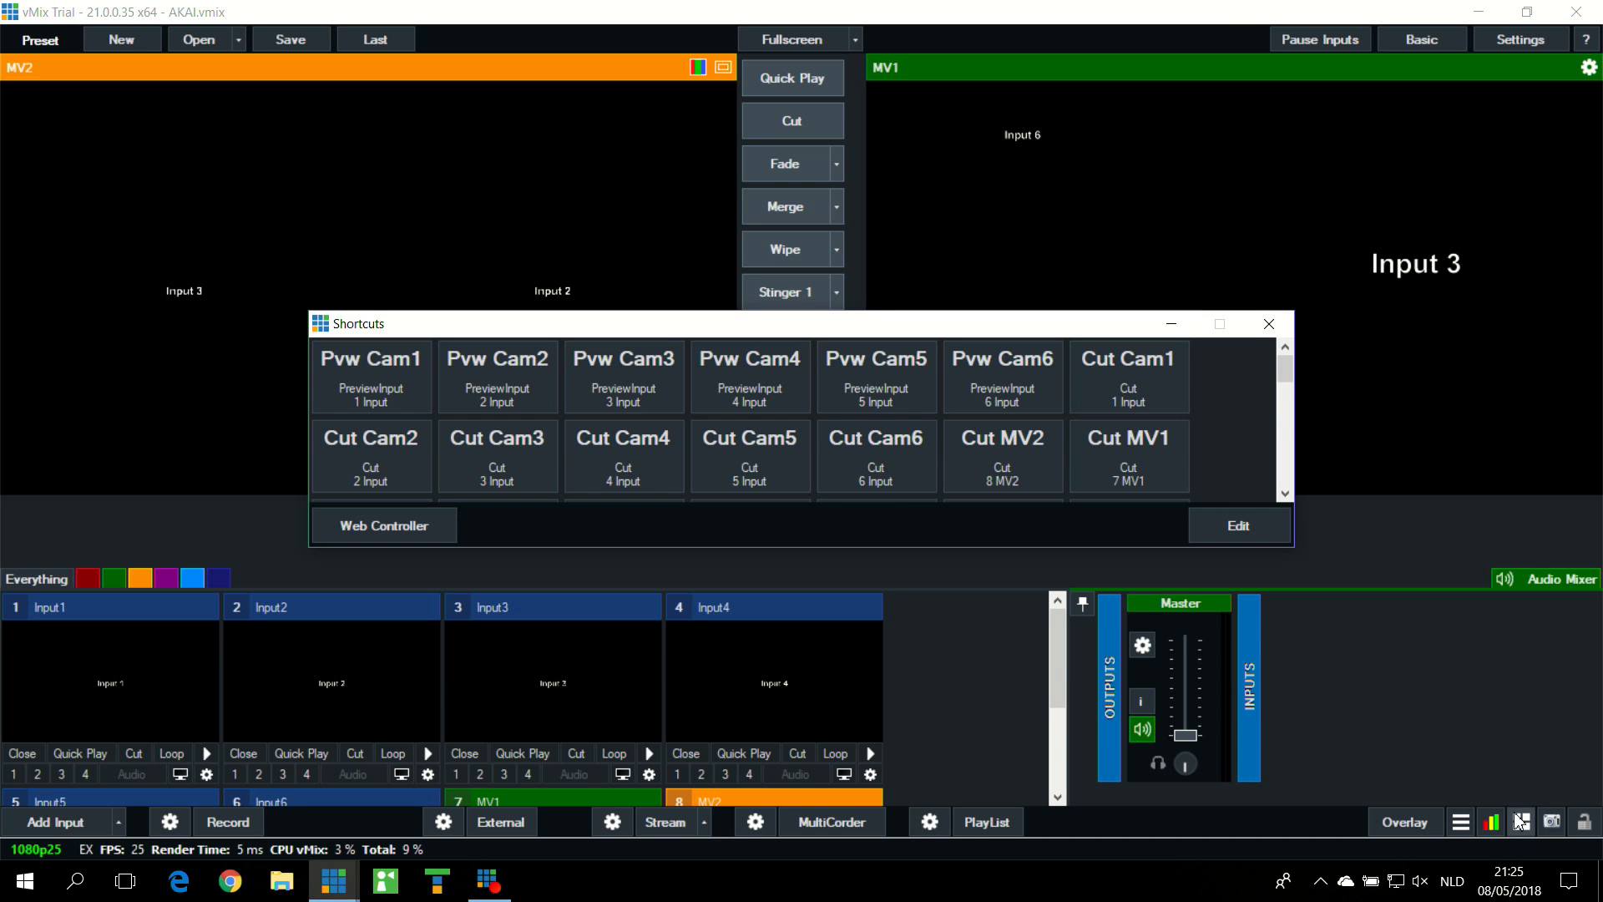
click(1240, 537)
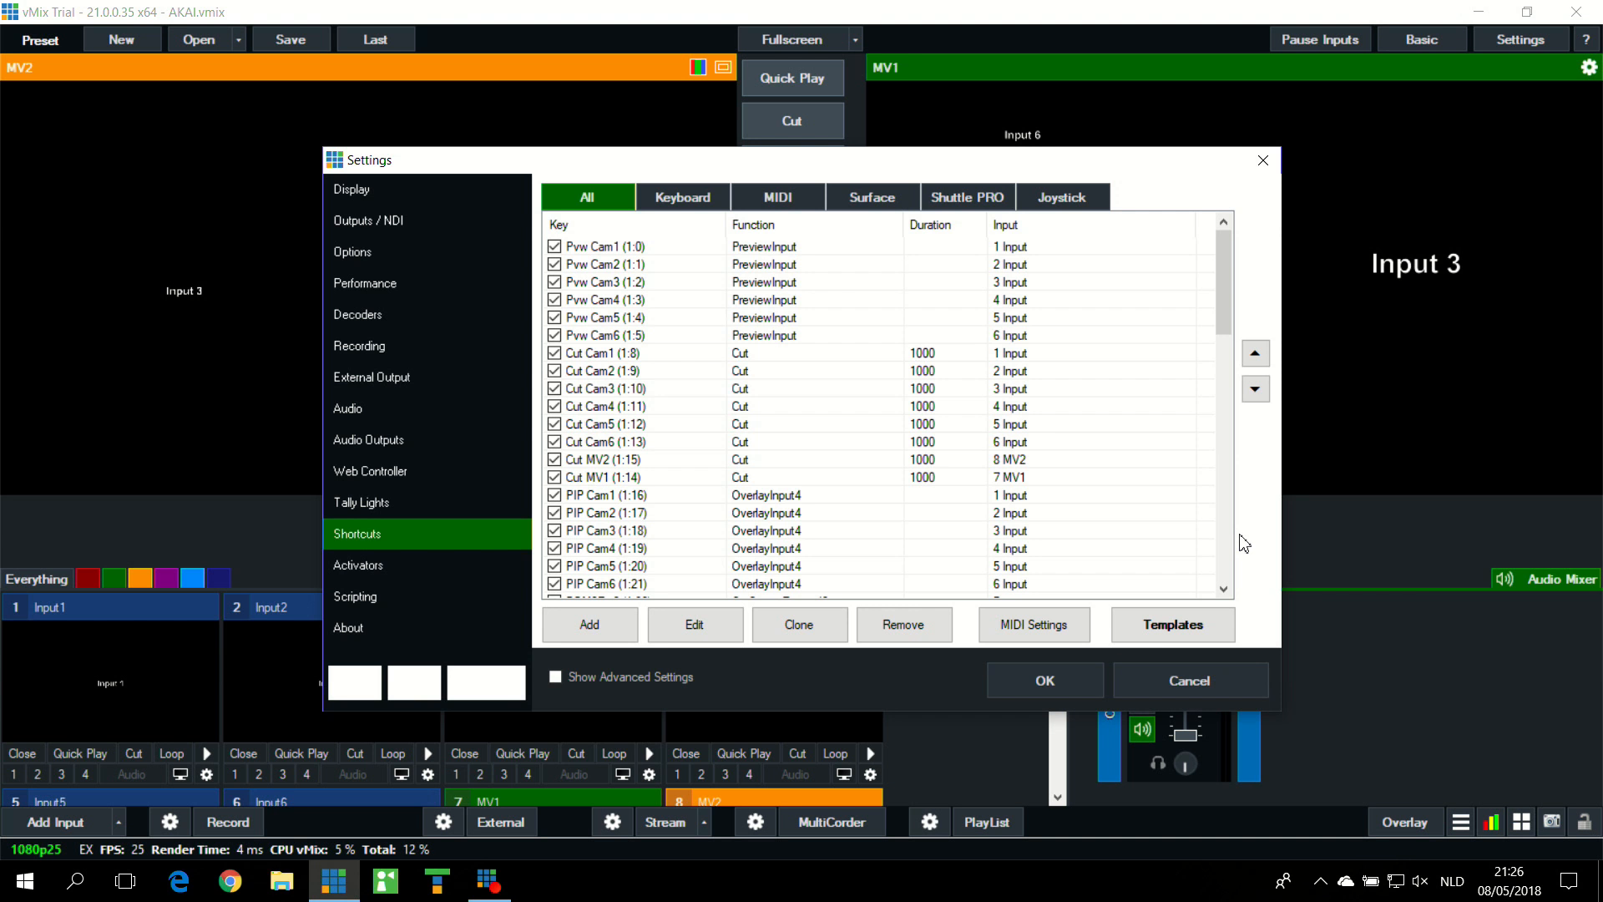
scroll(701, 391, down, 6)
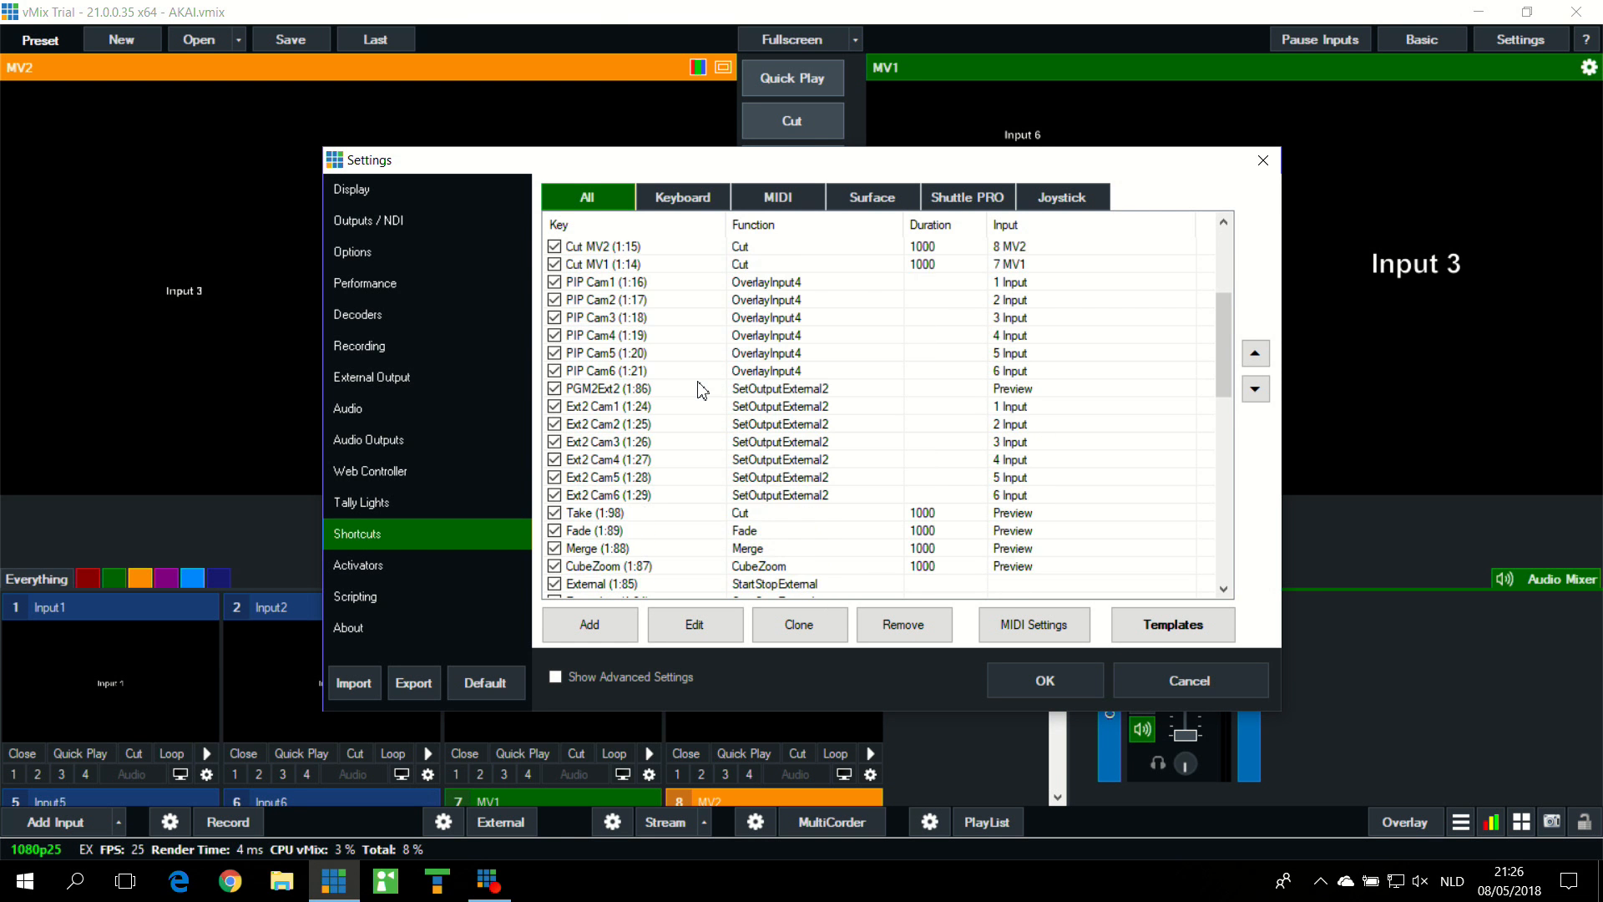
scroll(702, 390, down, 7)
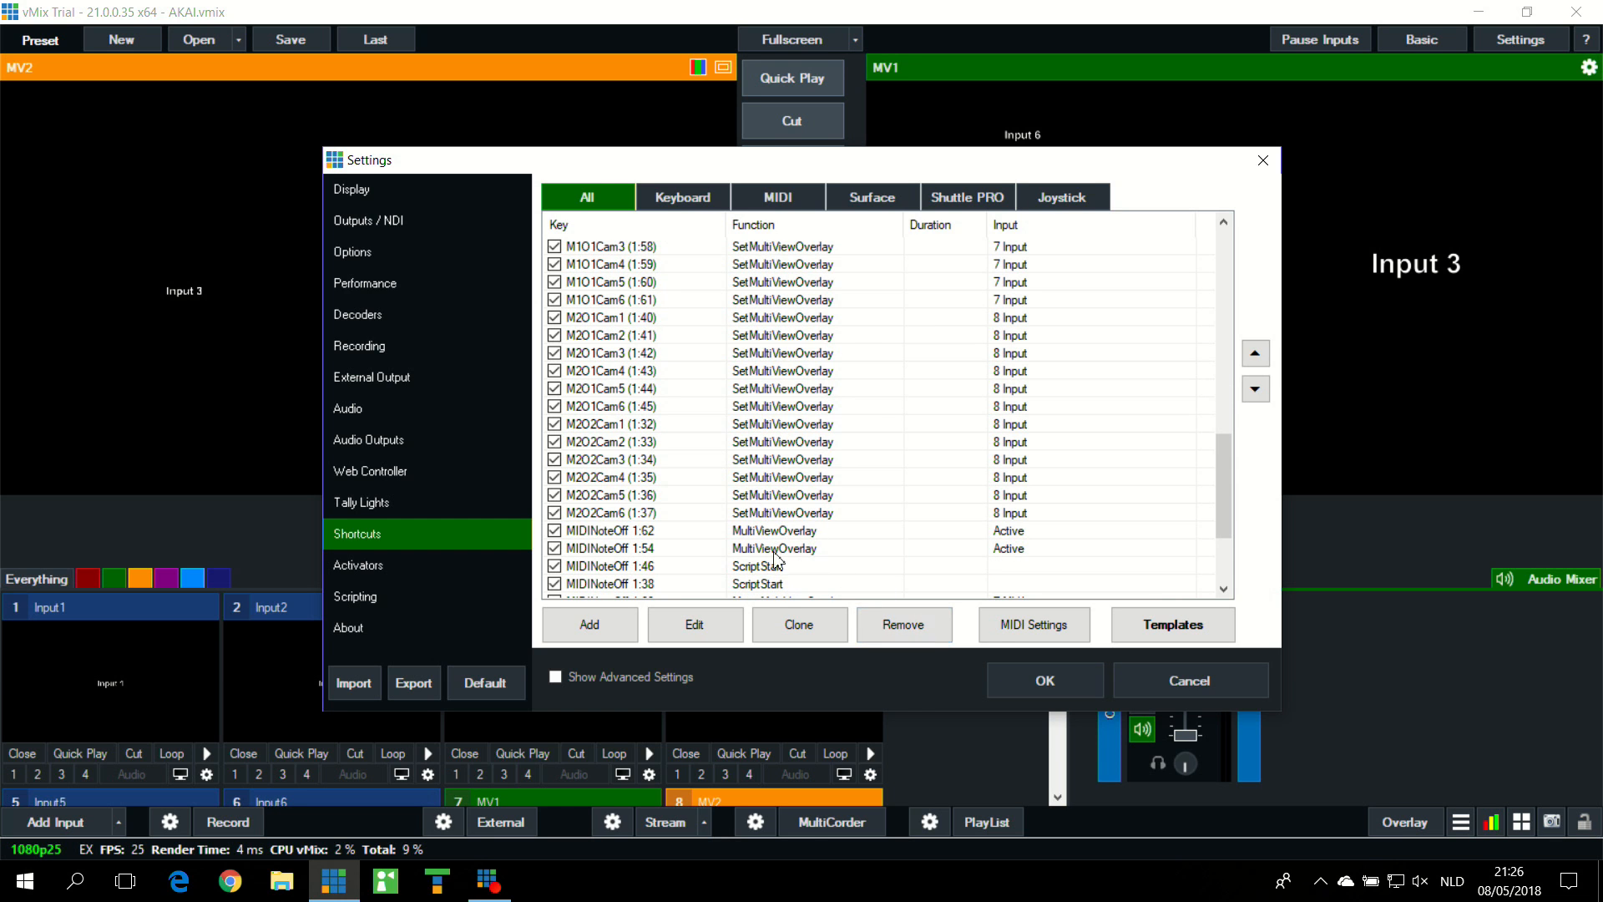
click(798, 532)
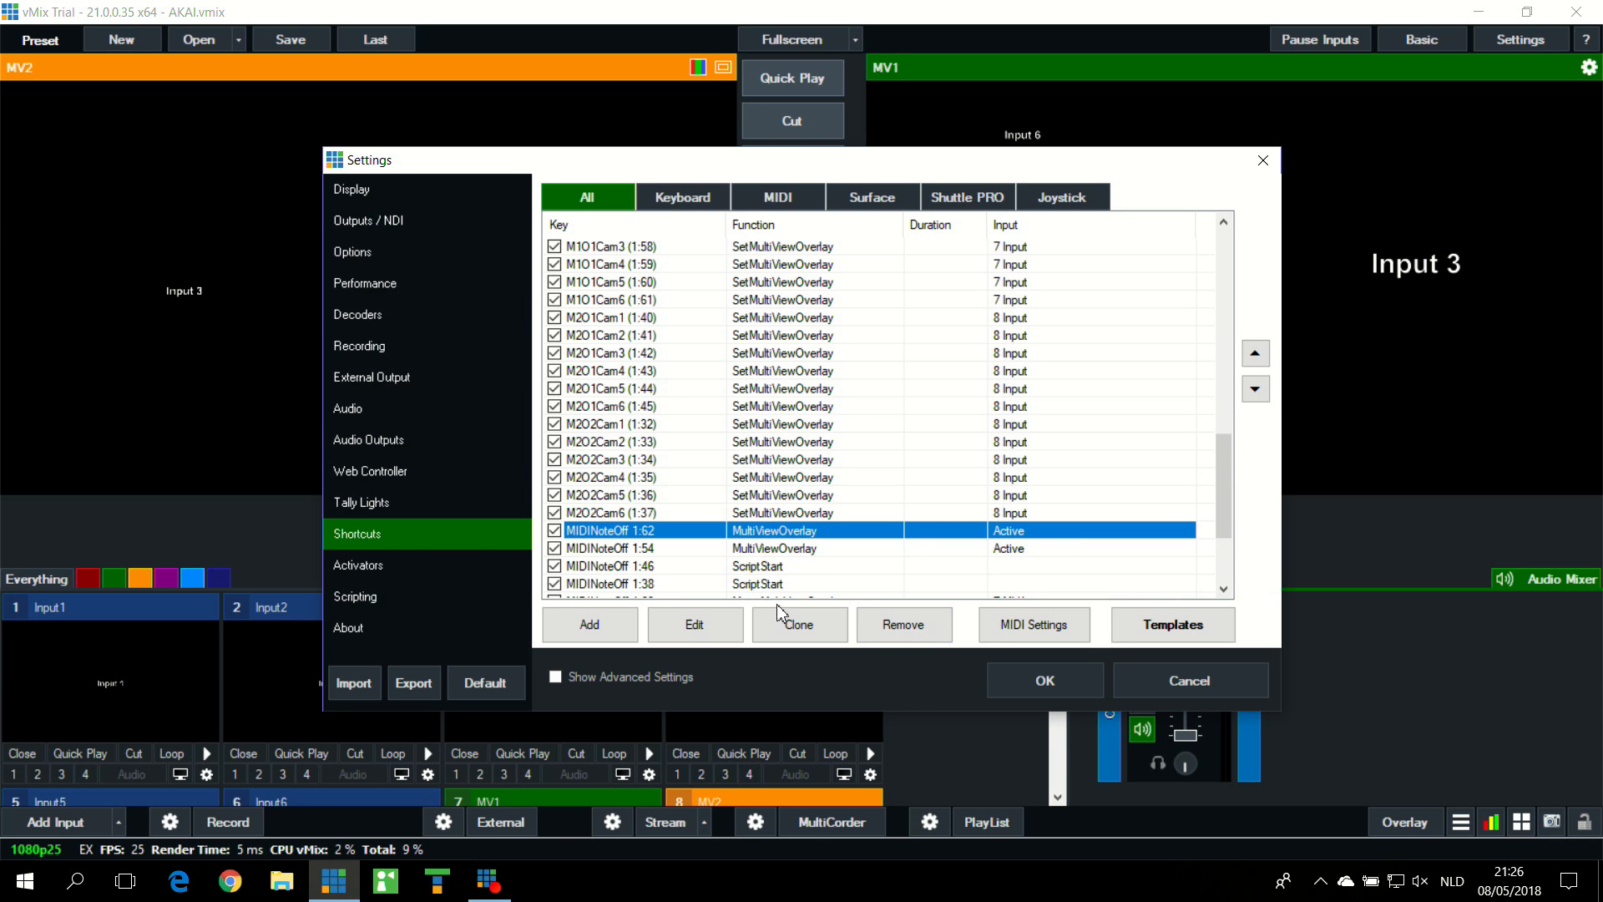
click(728, 628)
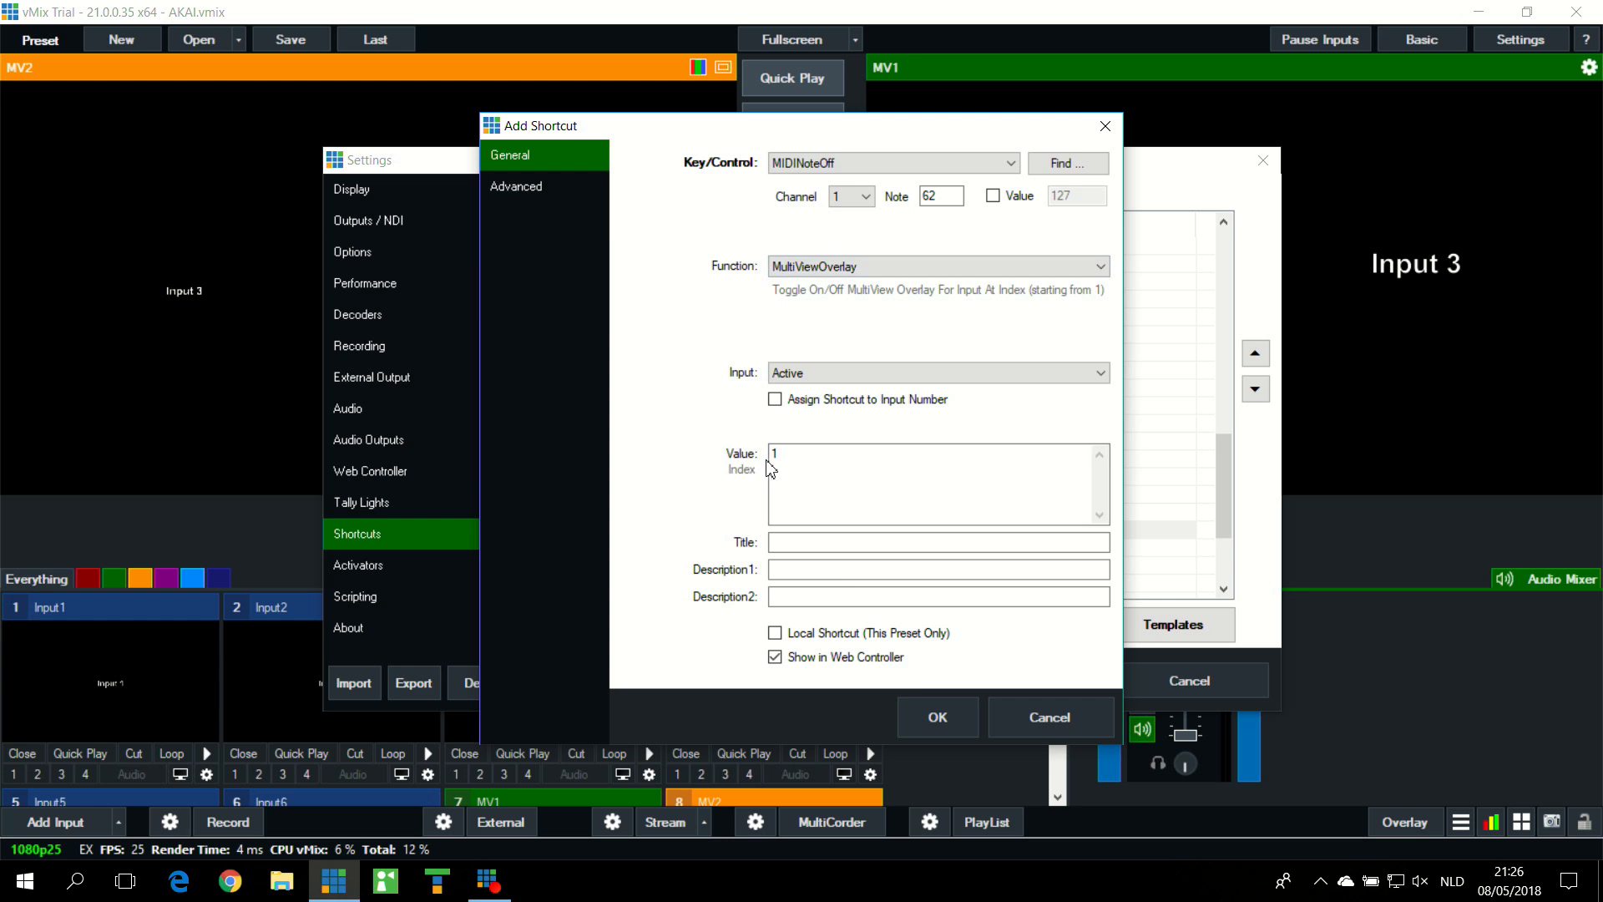
click(1040, 723)
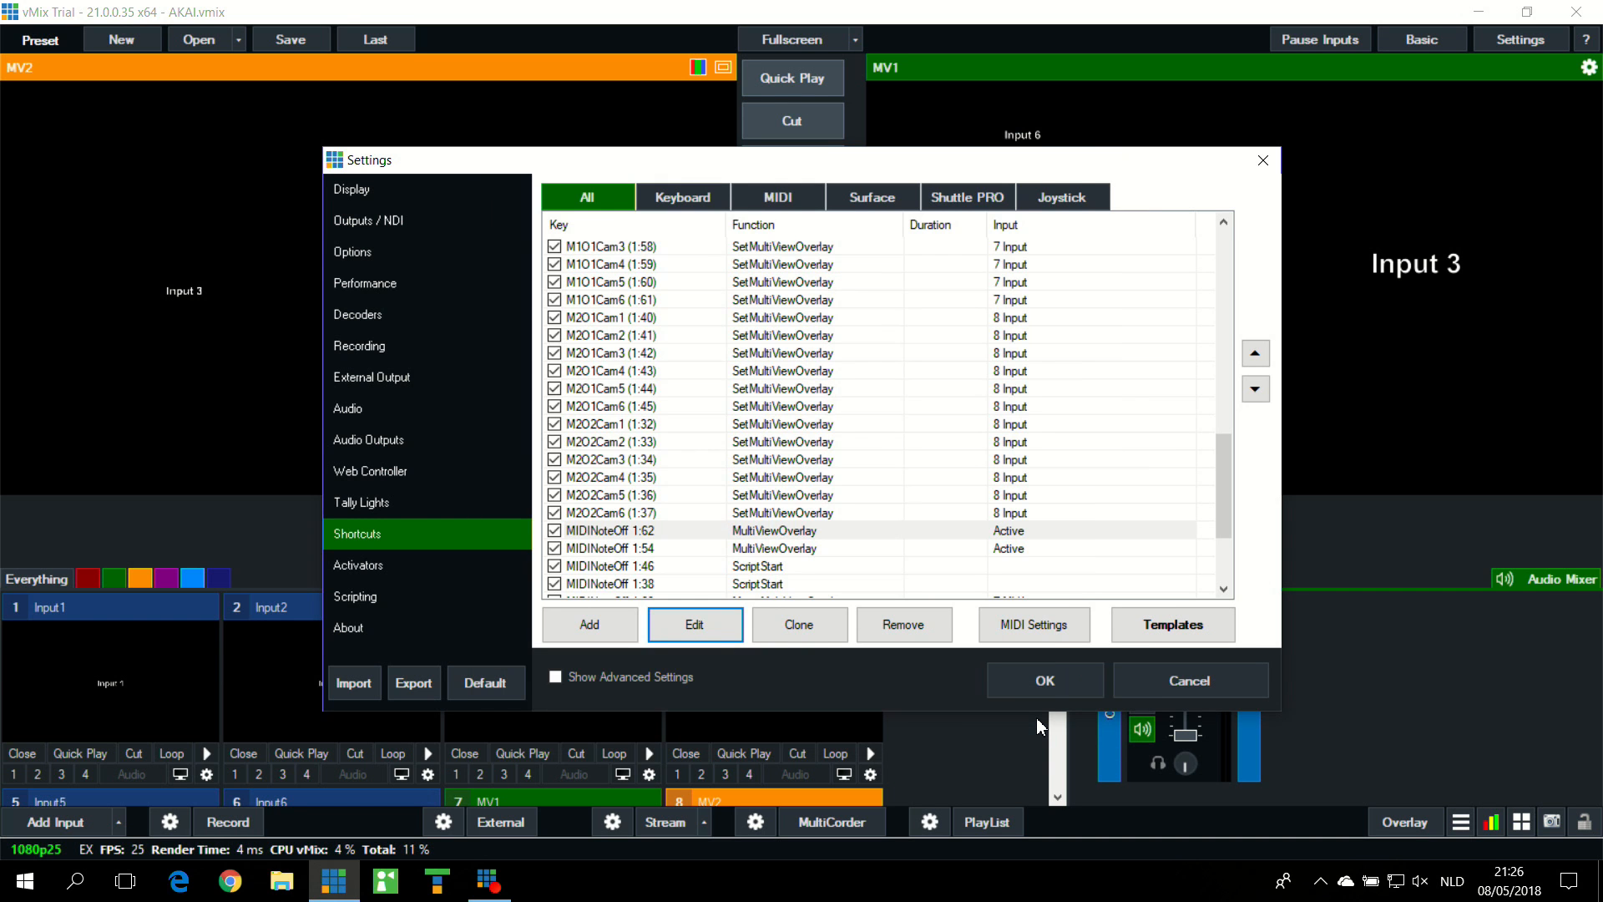
Step: Examine the function, input and index value of the MIDINoteOff 1:54 shortcut, and leave the settings without saving
click(824, 550)
click(718, 625)
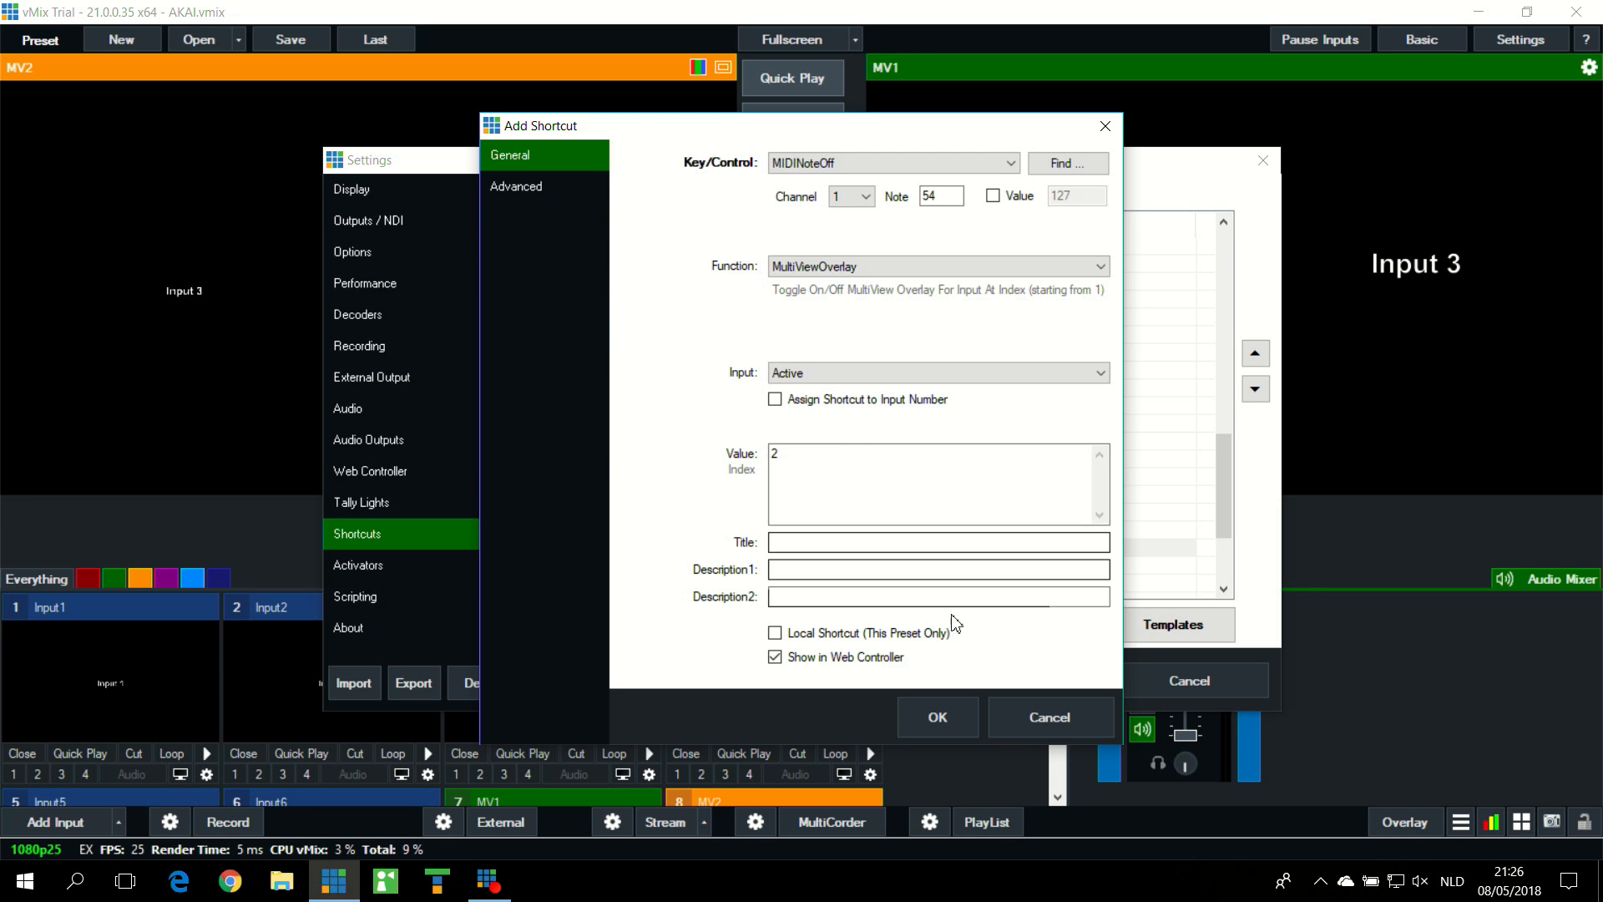
click(1047, 730)
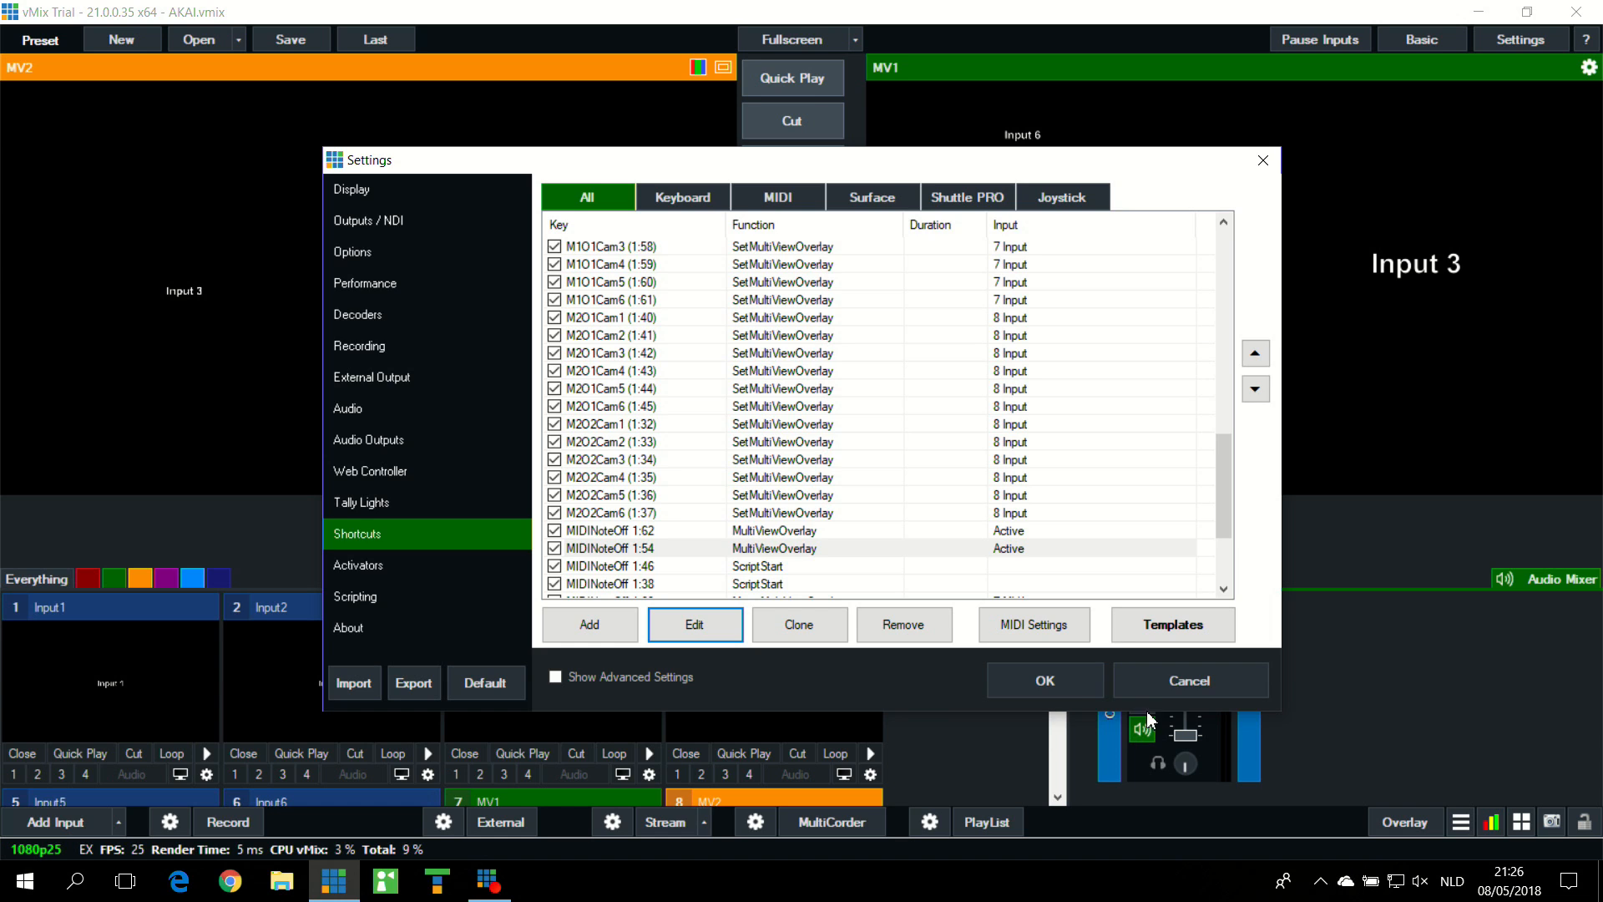
click(1181, 695)
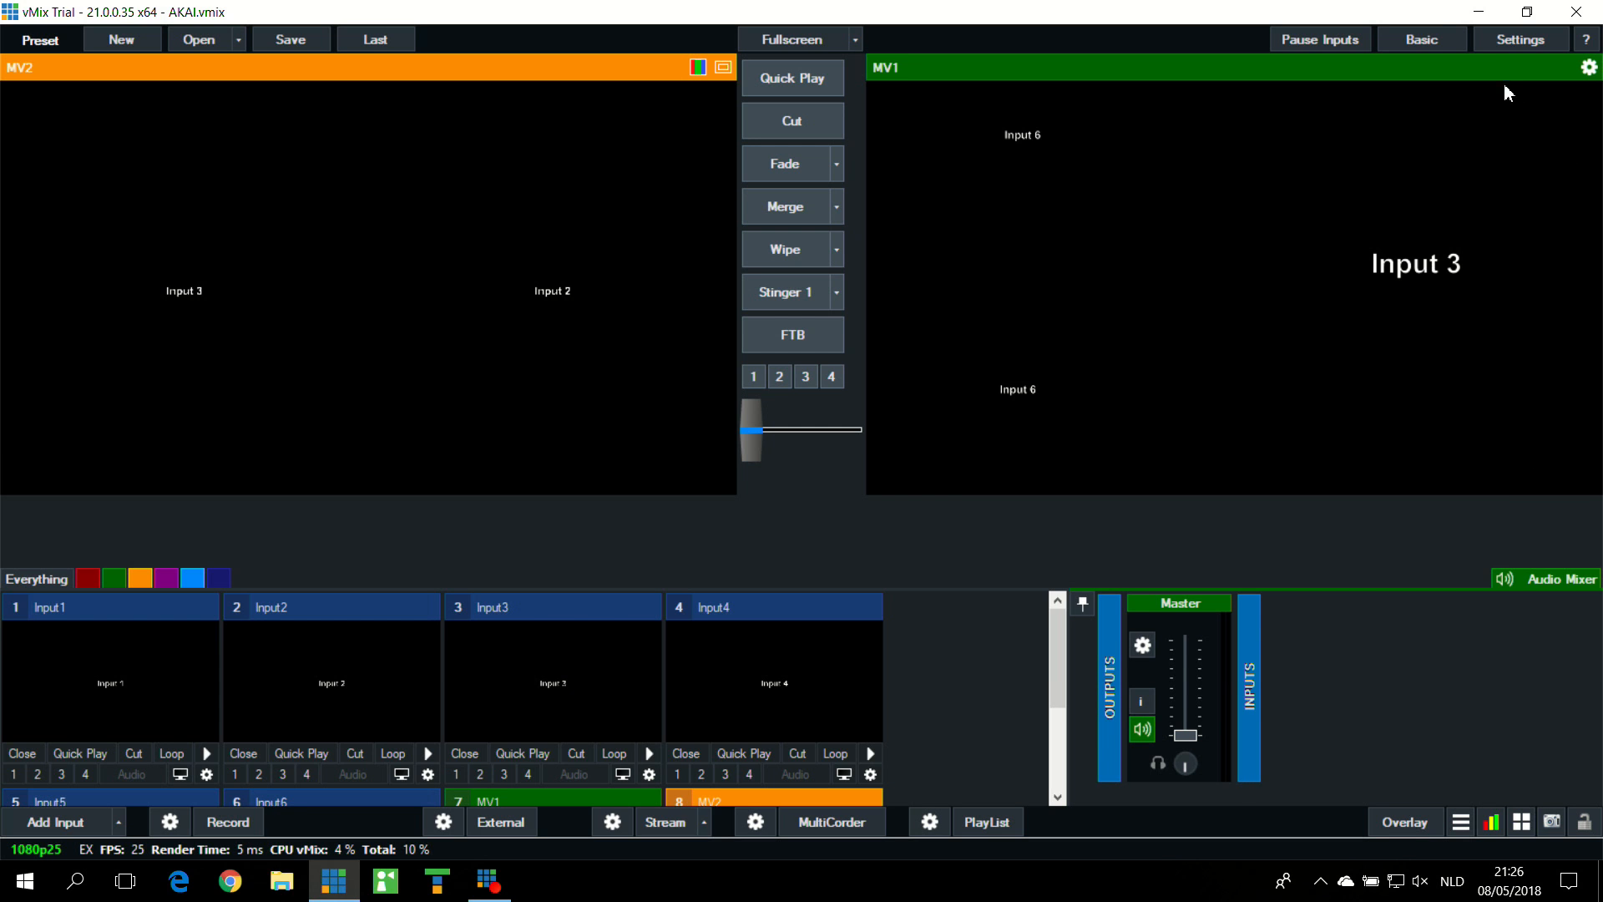
Step: Examine the MultiView overlay commands in the Layout1 script, and close the script and the settings unchanged
click(1522, 48)
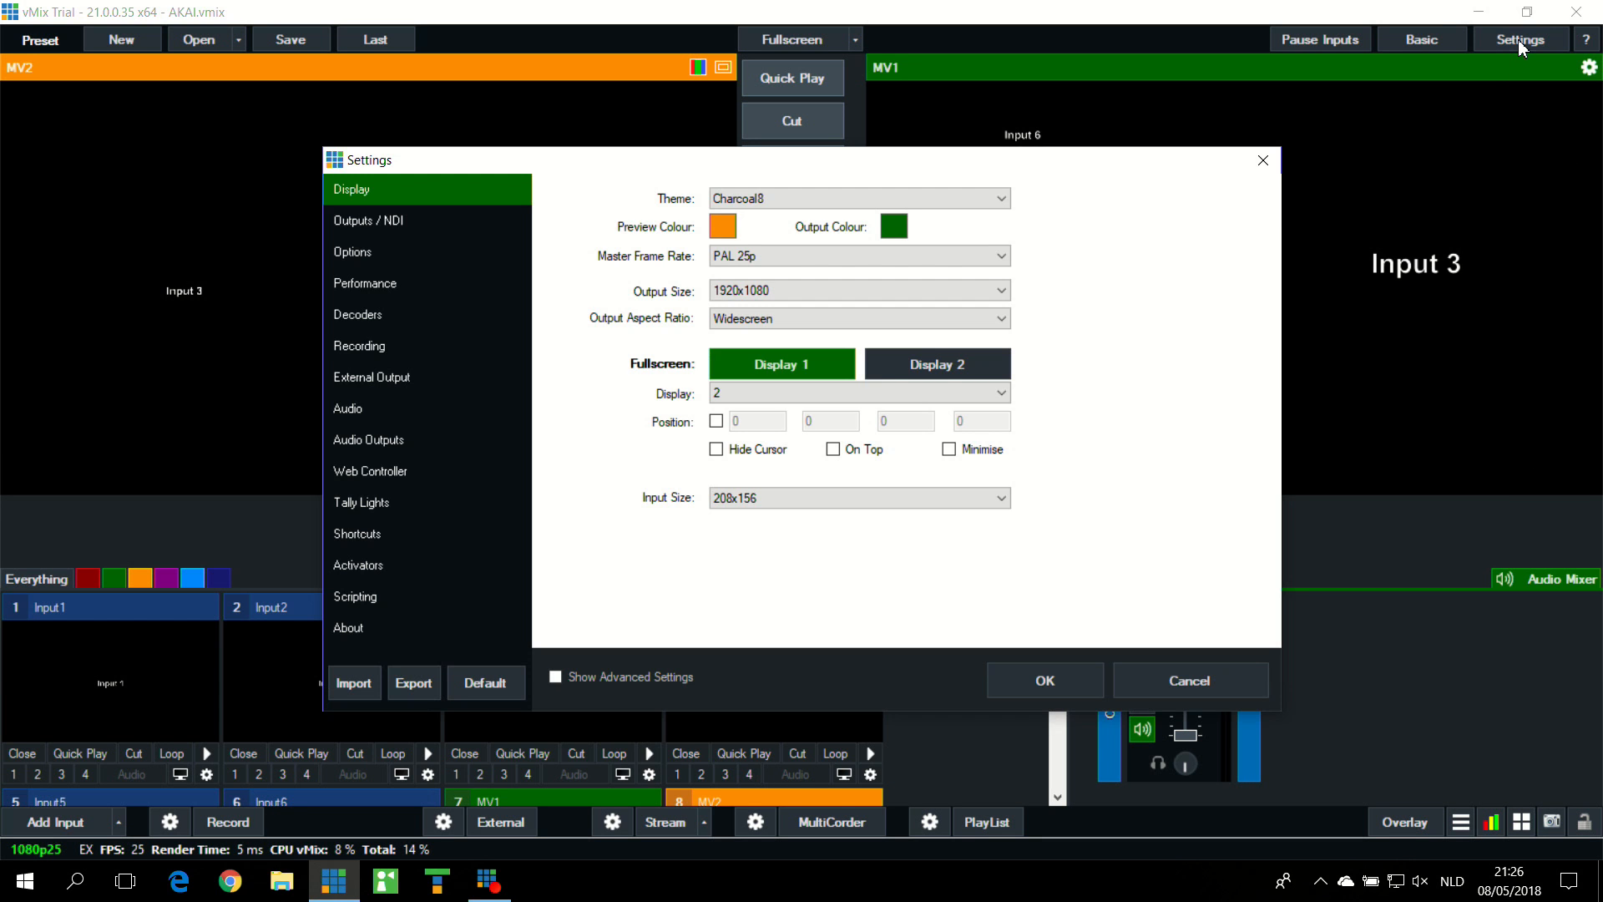
click(397, 600)
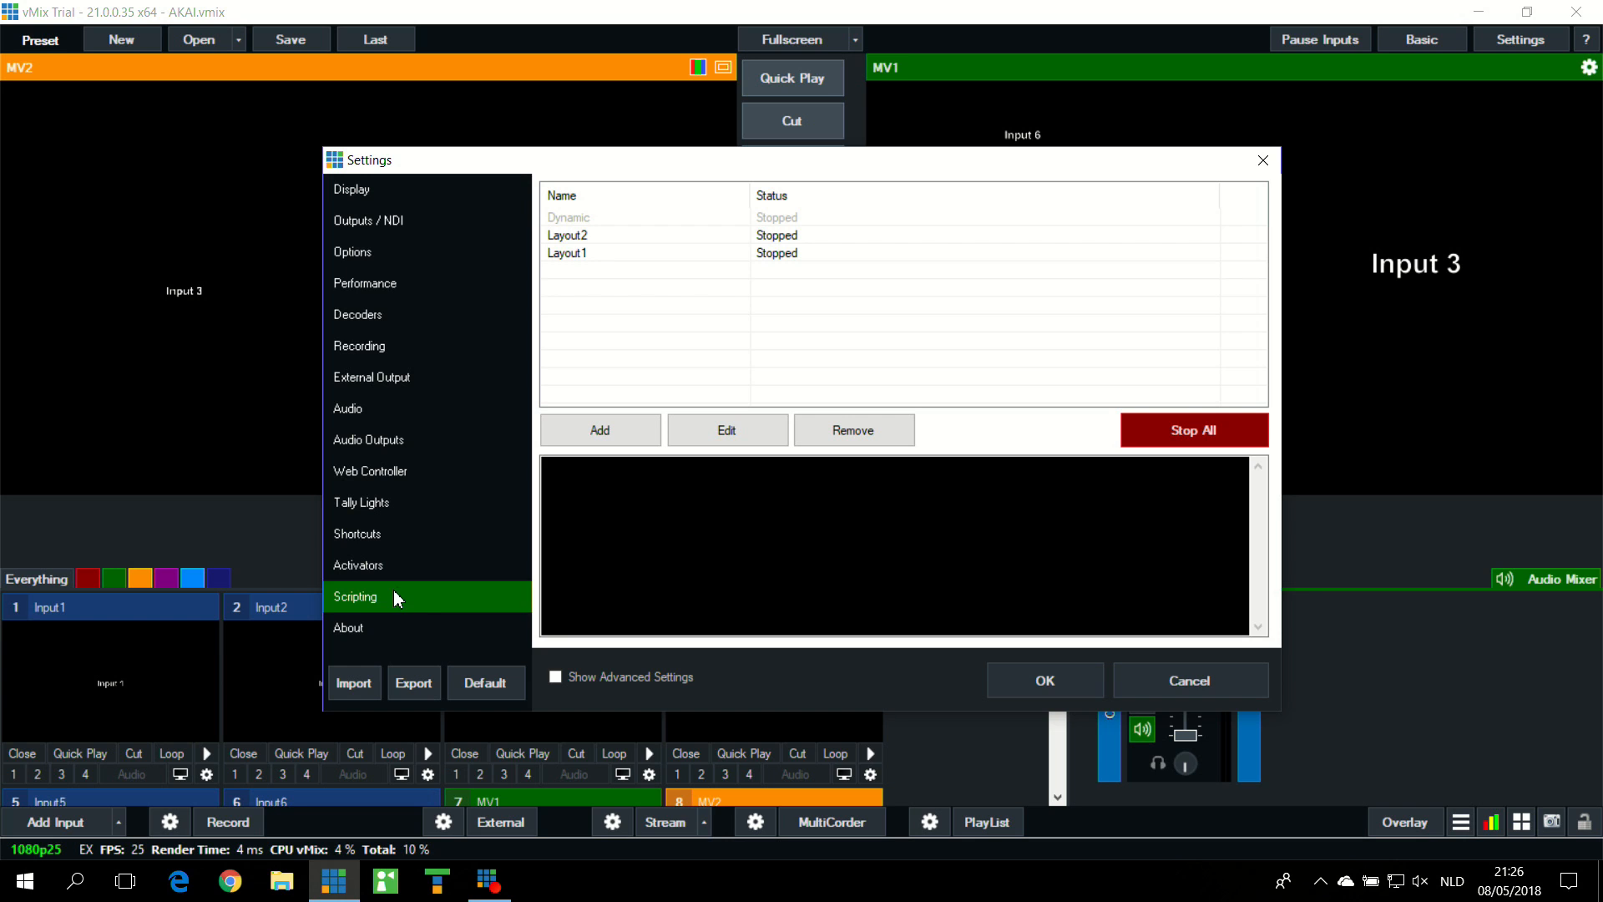
click(603, 256)
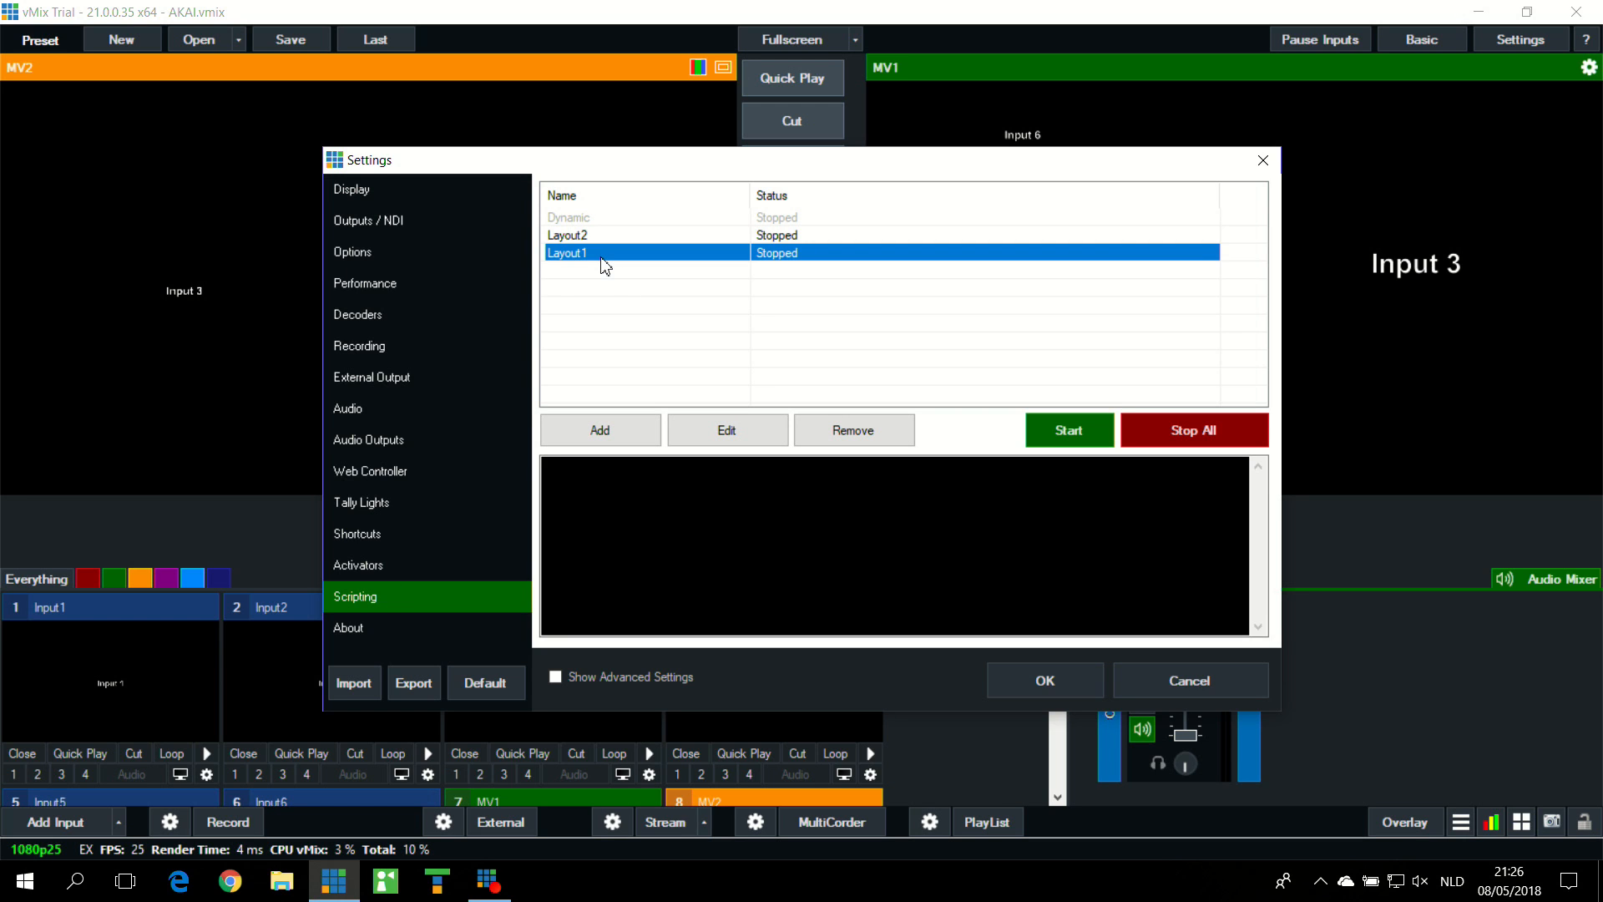
click(738, 432)
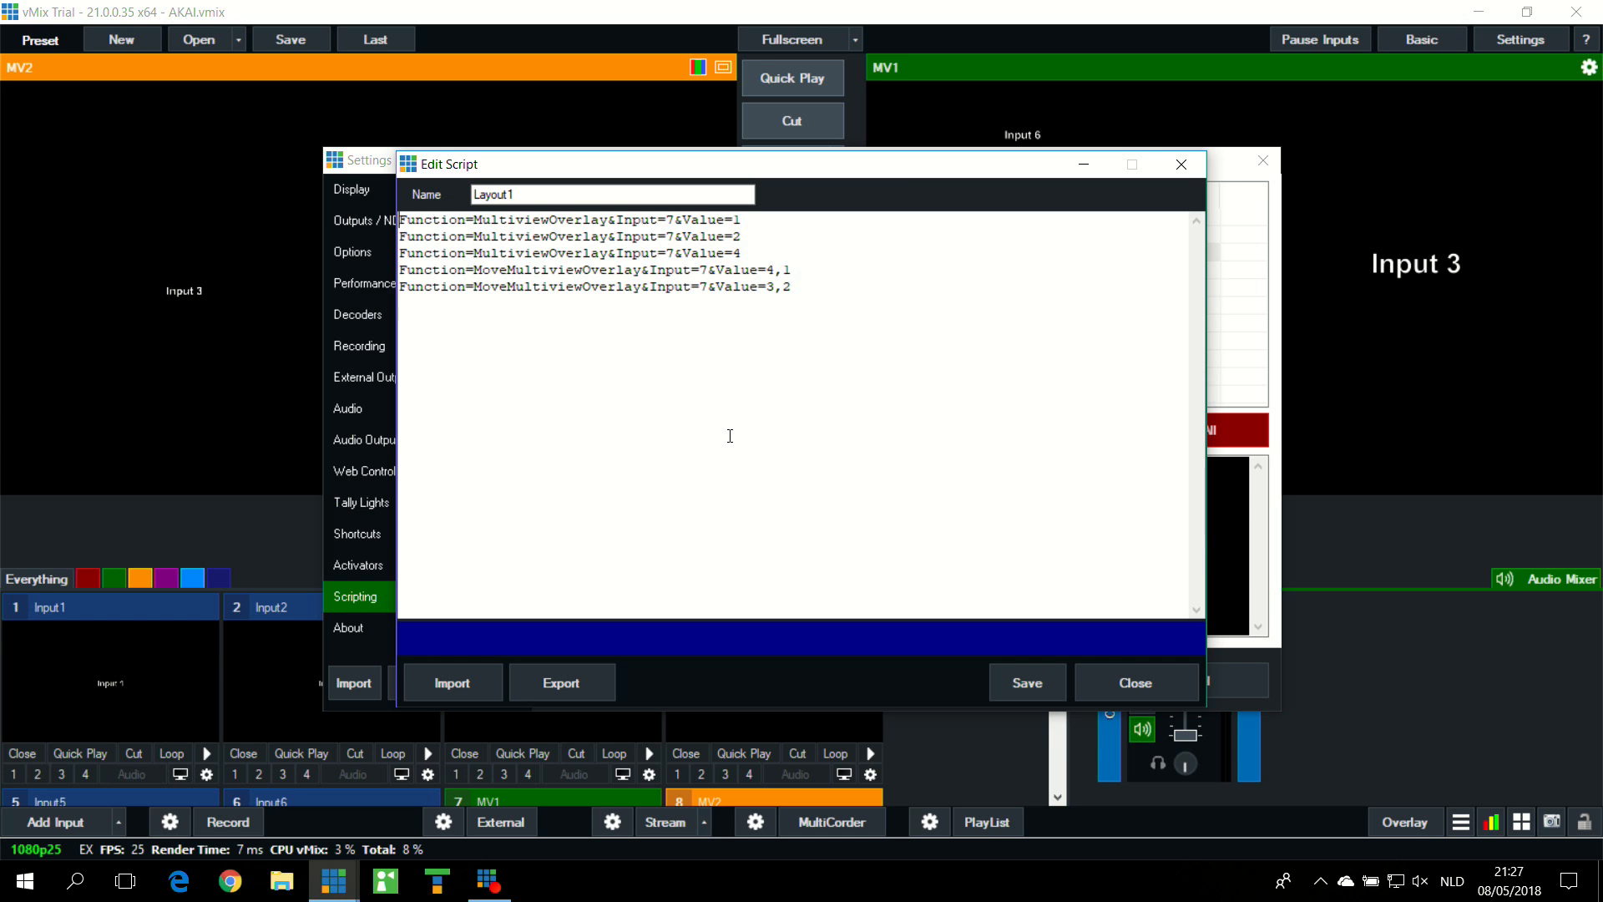
click(1177, 169)
click(1262, 160)
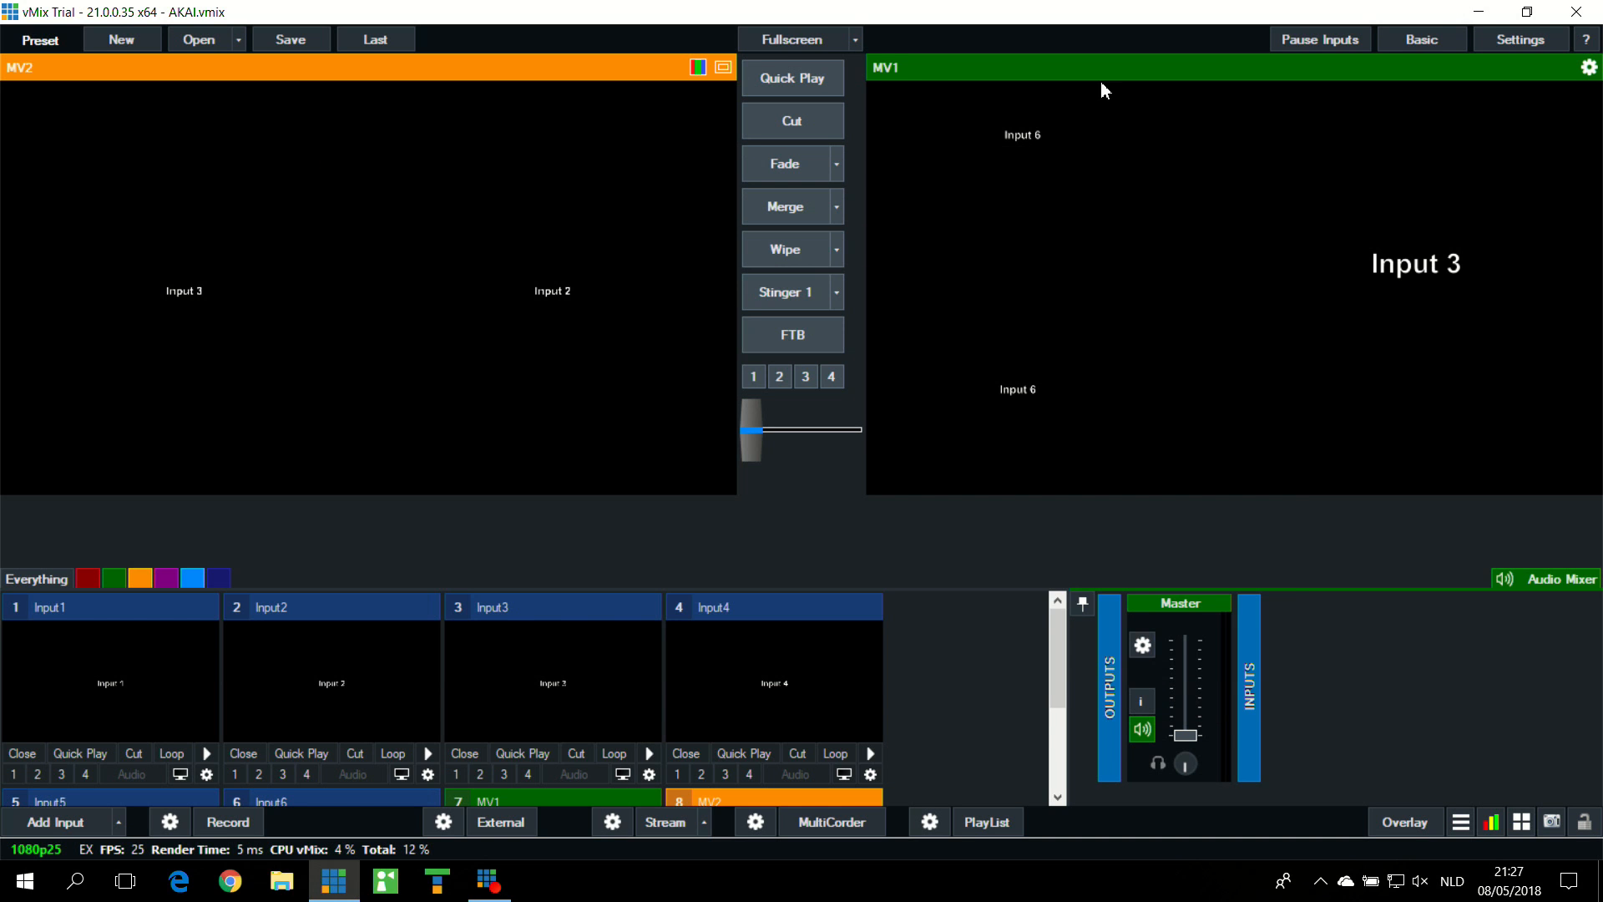